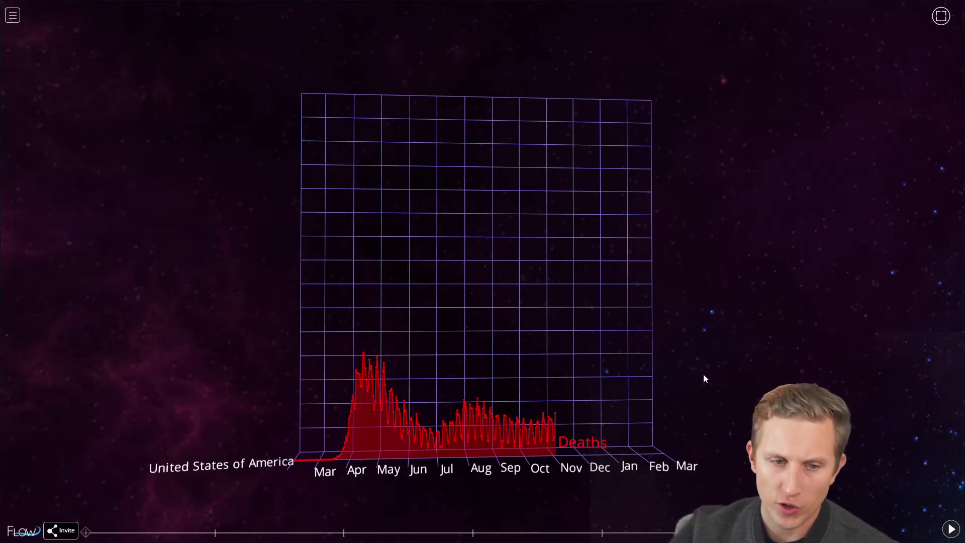
Advance the United States chart presentation to add confirmed cases and rescale deaths against them
key("Right")
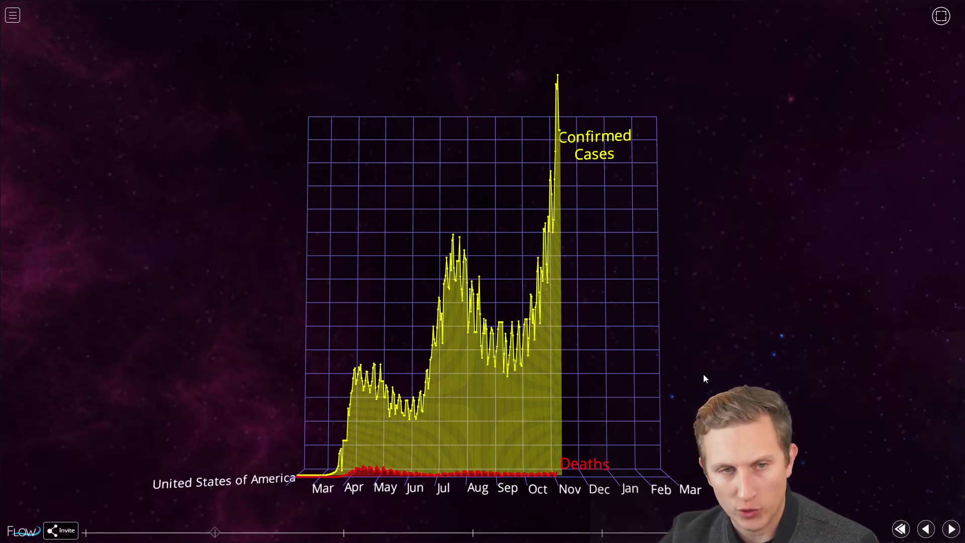
key("Right")
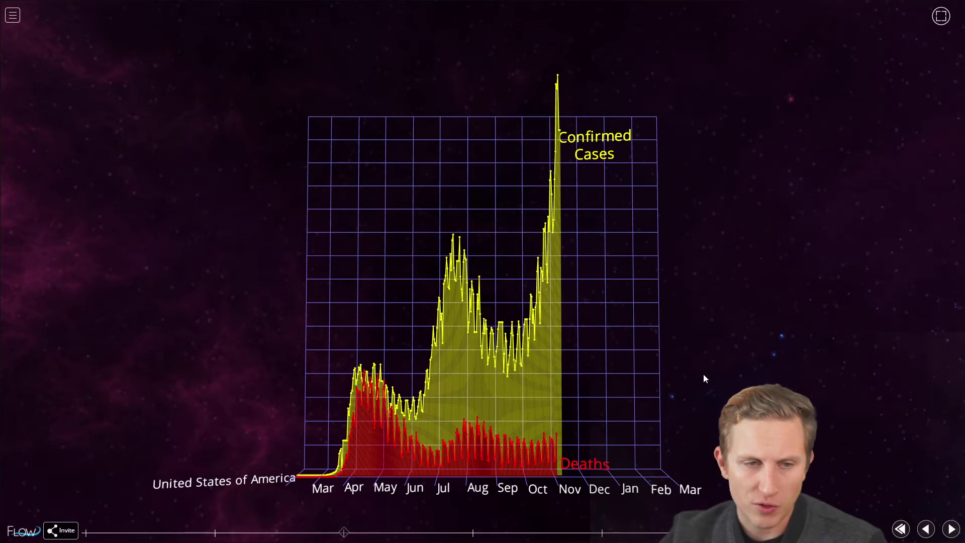
left_click_drag(387, 408, 442, 430)
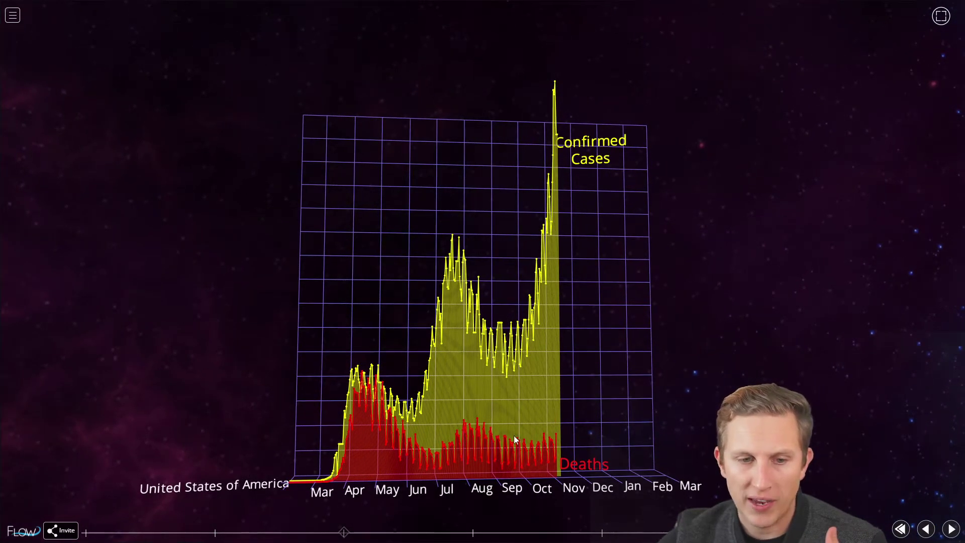
left_click_drag(516, 439, 468, 347)
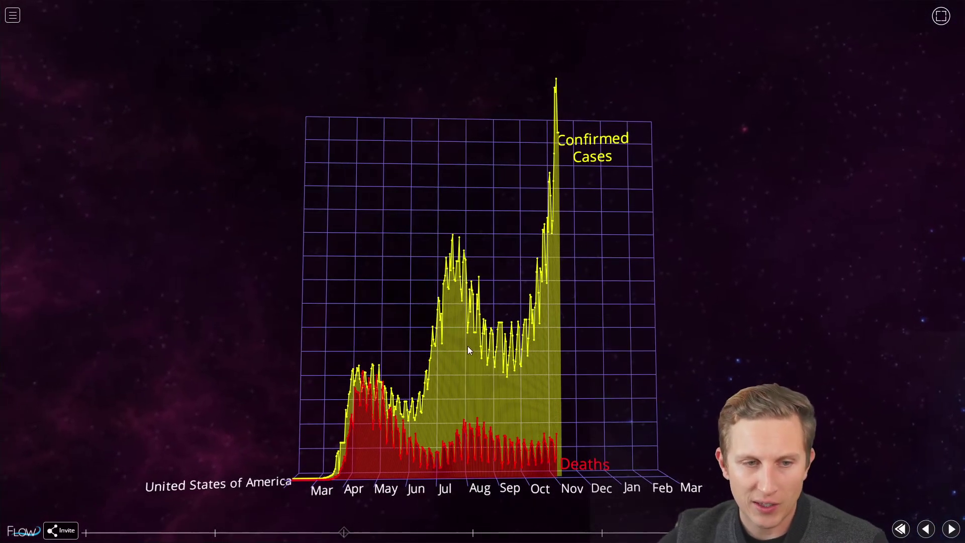
Advance the presentation through the IHME estimated cases and tests to the forecast of cases and deaths into February
key("Right")
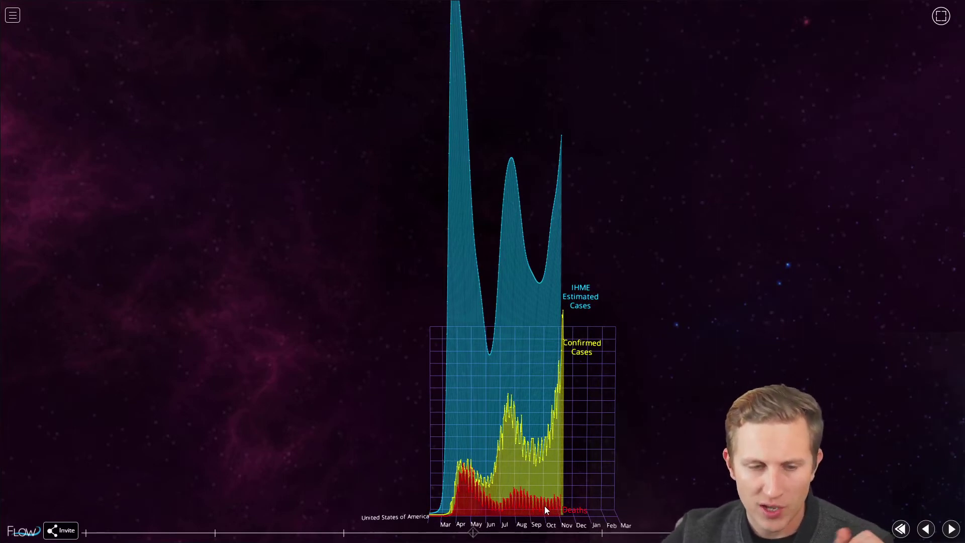
left_click_drag(469, 316, 470, 388)
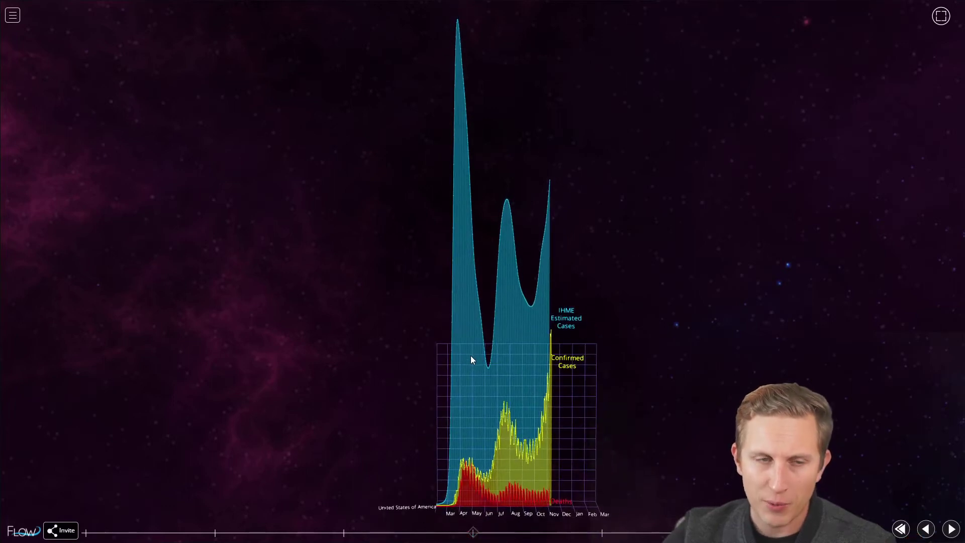
left_click_drag(470, 357, 450, 416)
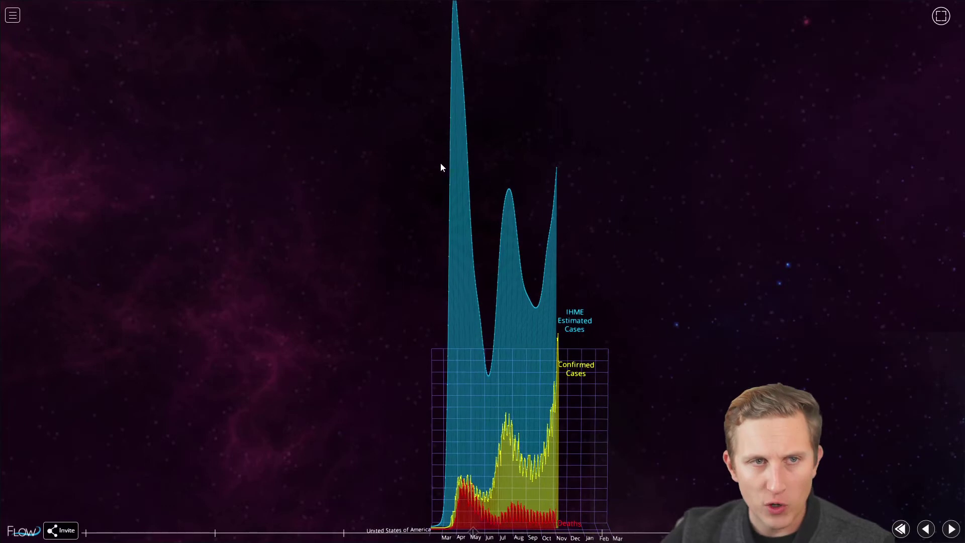
left_click_drag(502, 394, 459, 323)
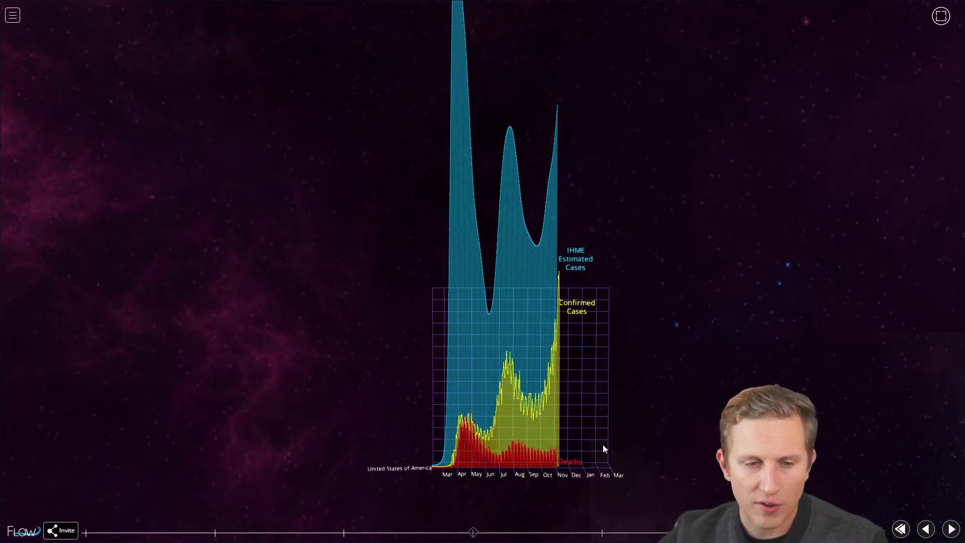
left_click(951, 530)
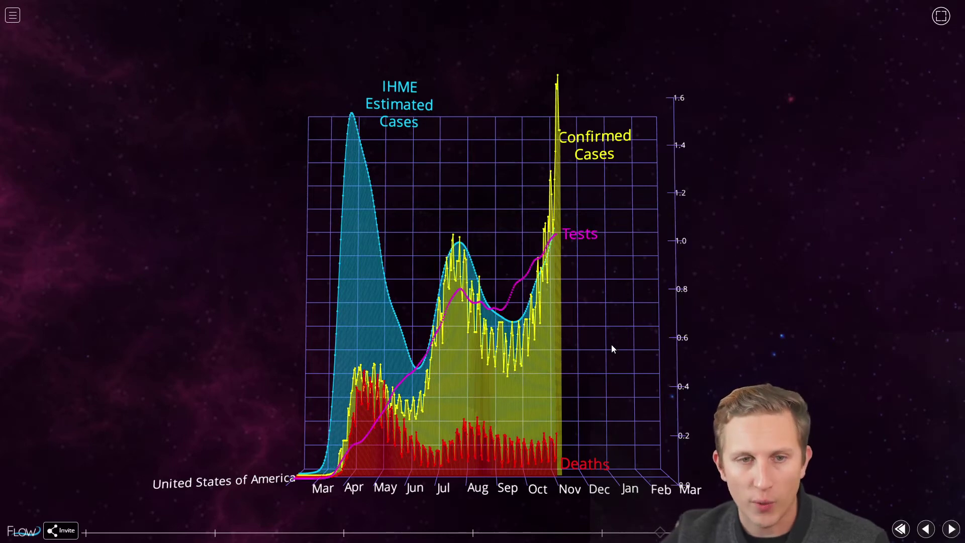
left_click(952, 530)
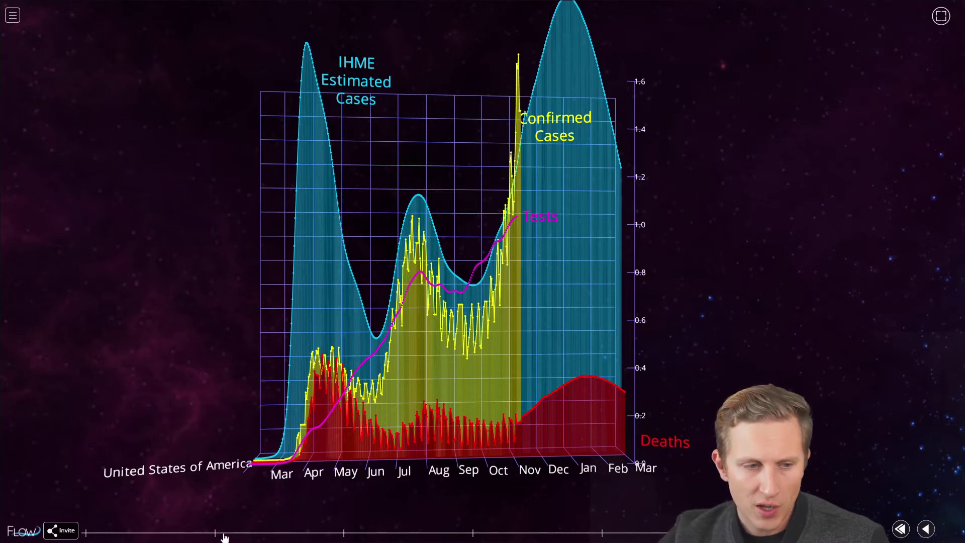
Restart the presentation at the deaths-only chart and replay its stages through to the final forecast
left_click(85, 534)
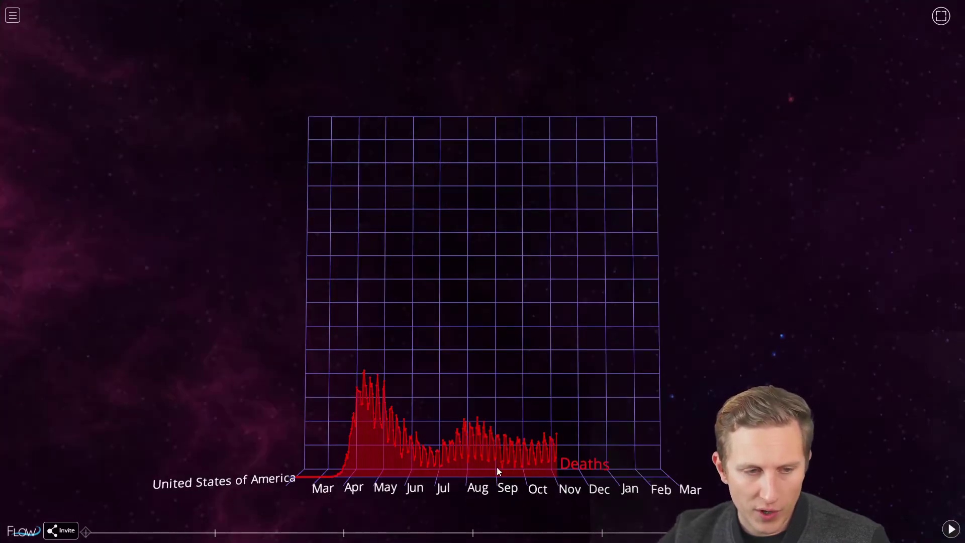
left_click(951, 529)
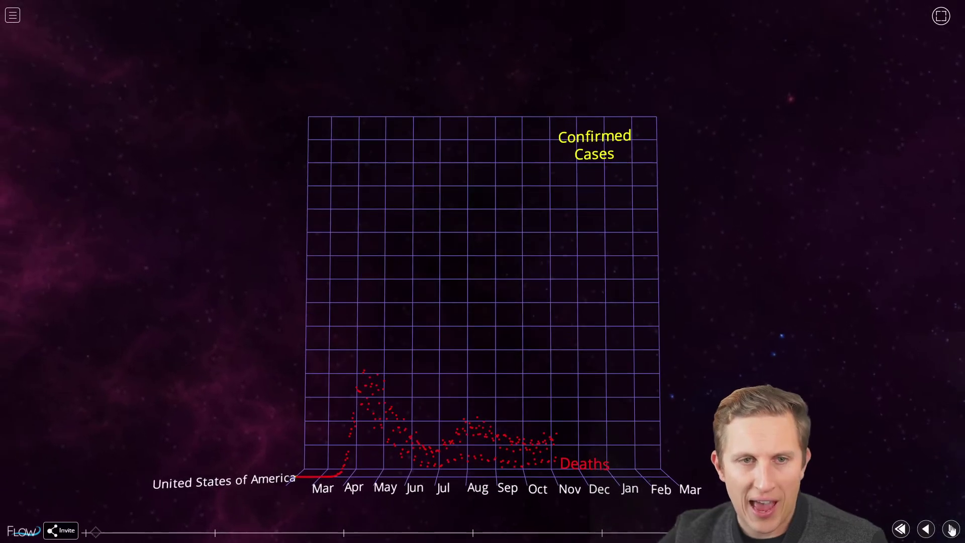
left_click(951, 529)
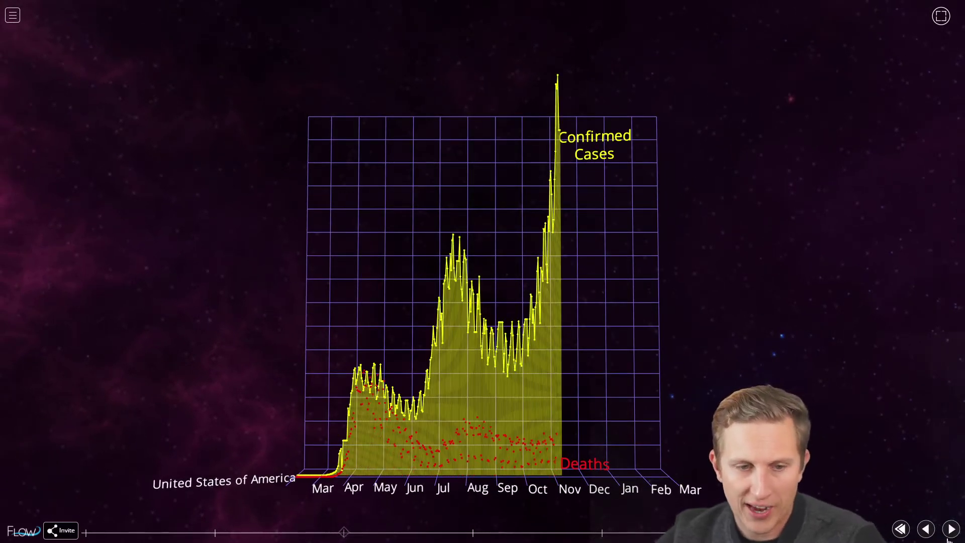
left_click(948, 538)
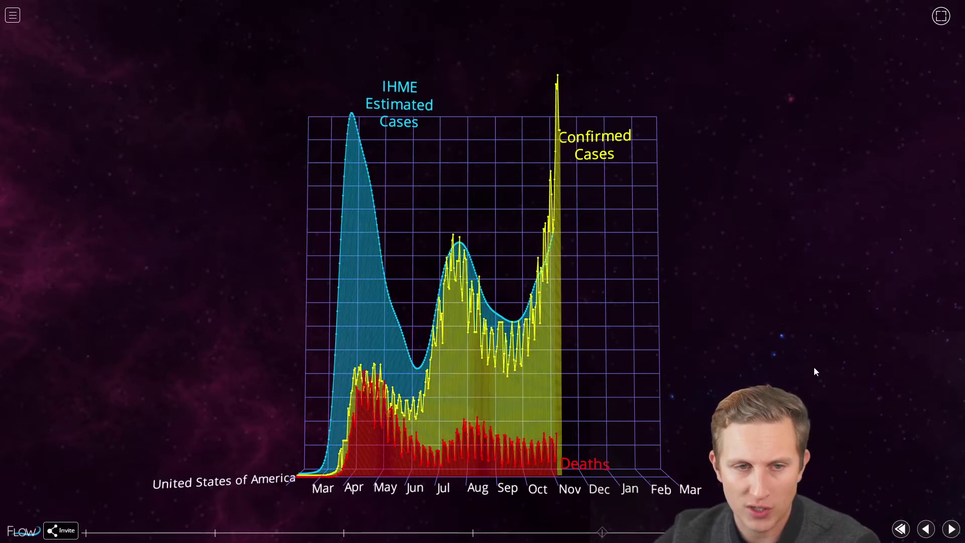
left_click(951, 530)
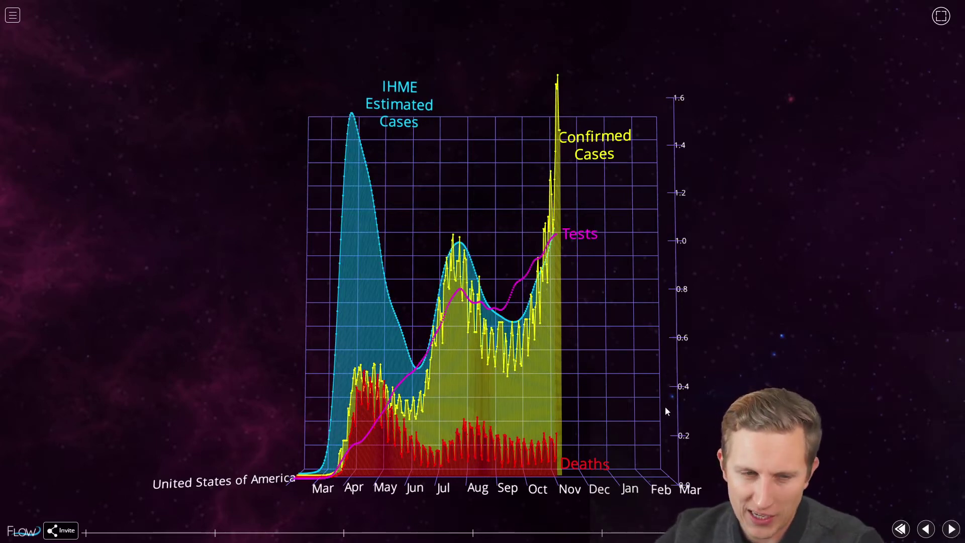
left_click(952, 531)
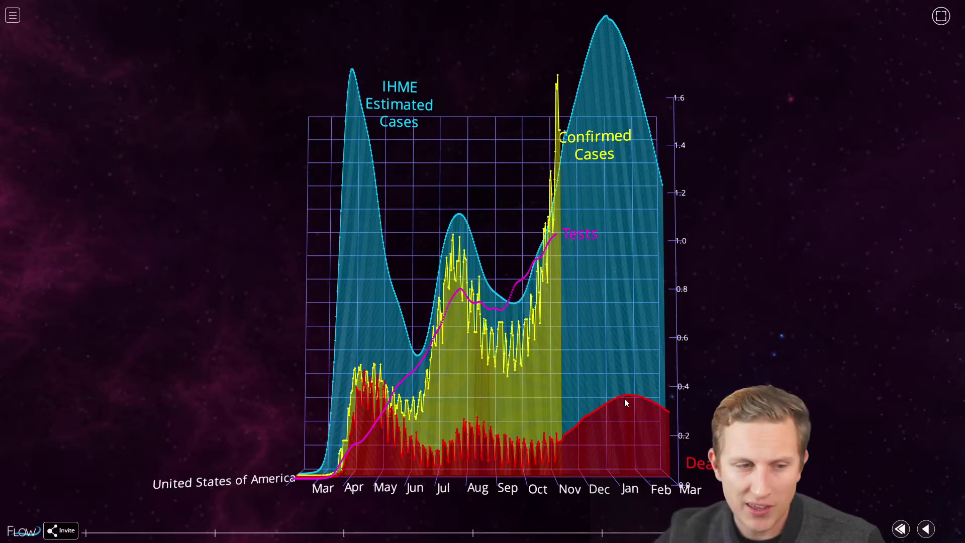
Orbit the chart edge-on to examine its layered data series, and return to the front view
left_click_drag(259, 377, 644, 399)
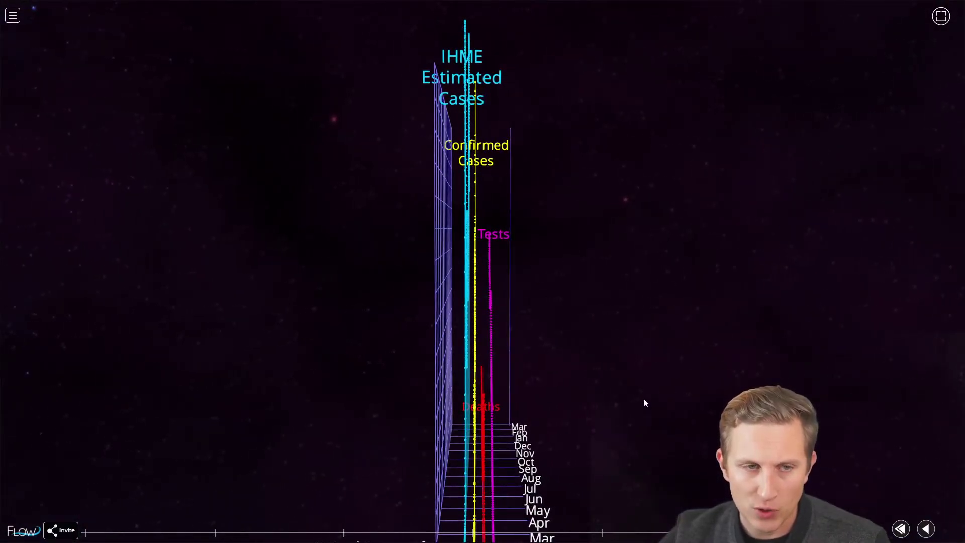
left_click_drag(644, 398, 370, 397)
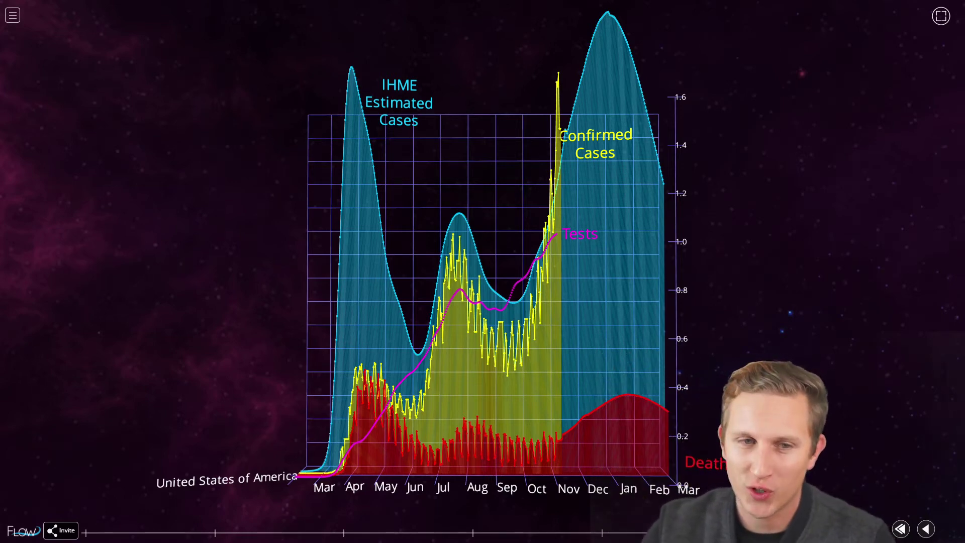
Exit full screen, search the web for "ihme" in a new tab, and open the IHME COVID-19 projections site
left_click(941, 17)
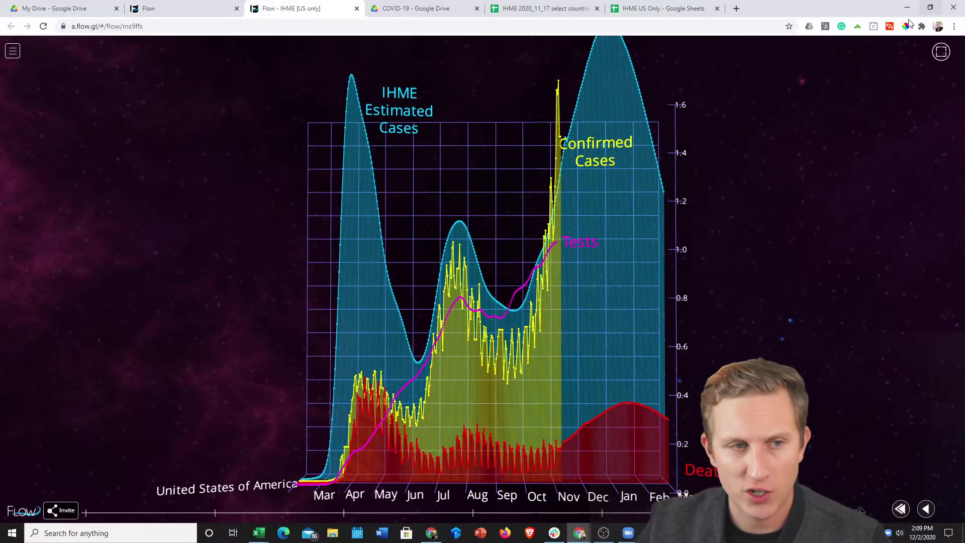
left_click(737, 9)
type("ih")
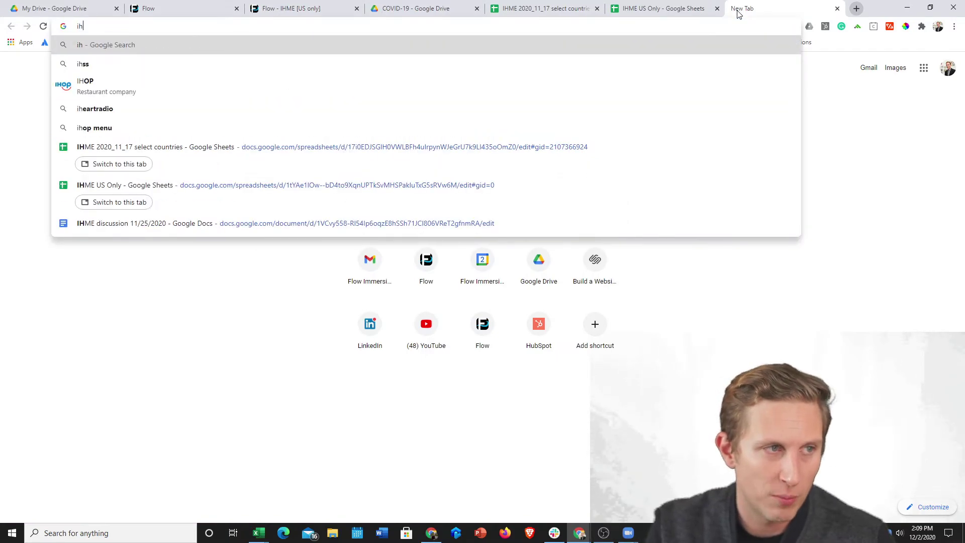
type("me")
key("Return")
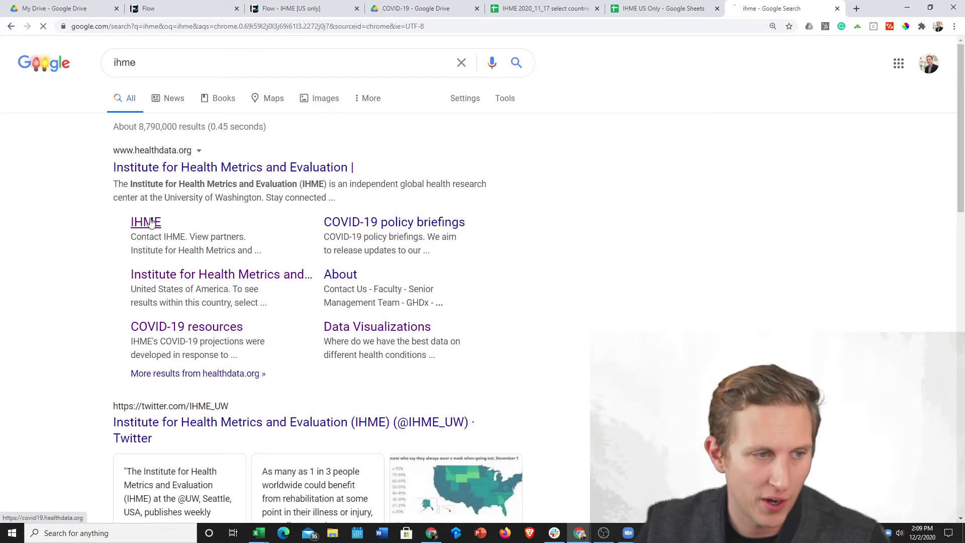
left_click(154, 222)
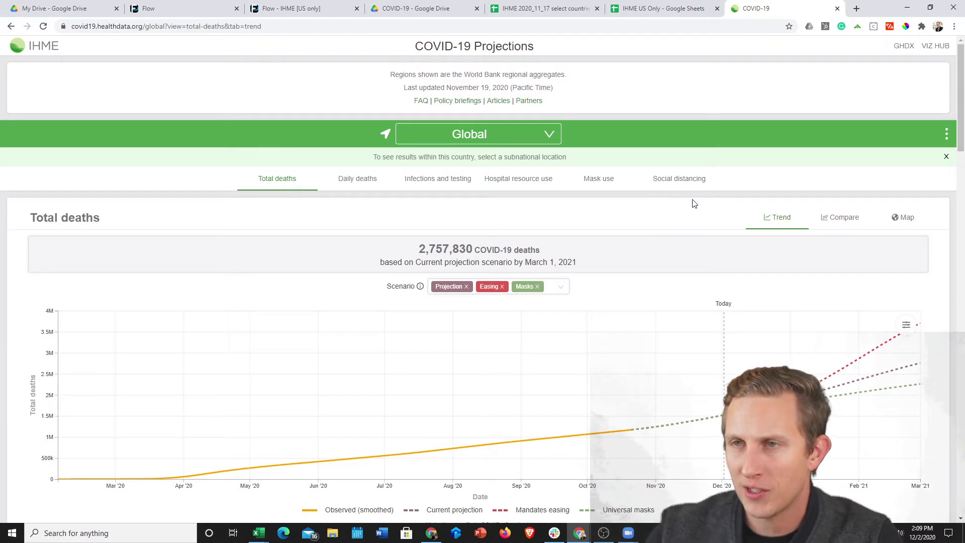
Examine the Global total deaths projections and the region list, checking back against the US-only Flow chart
scroll(701, 211, "down", 2)
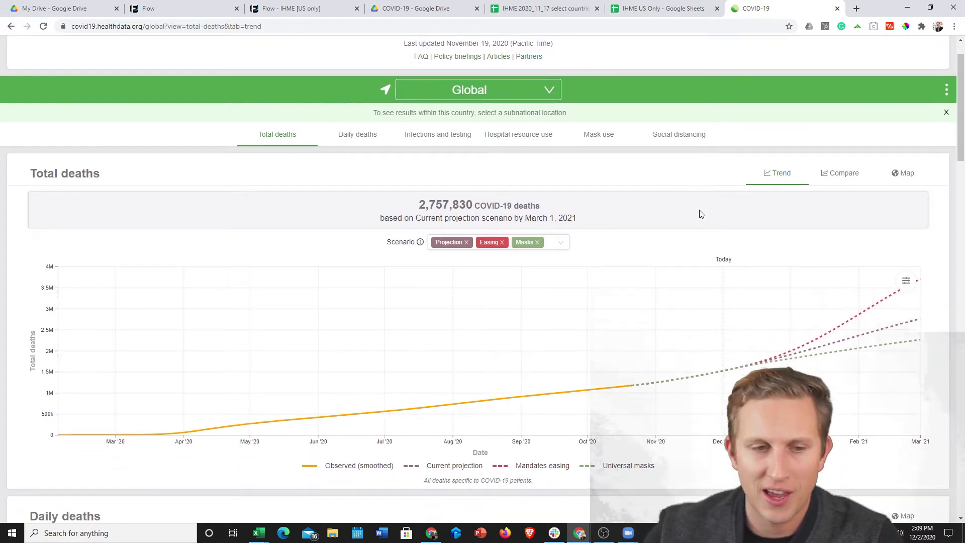
scroll(695, 216, "up", 2)
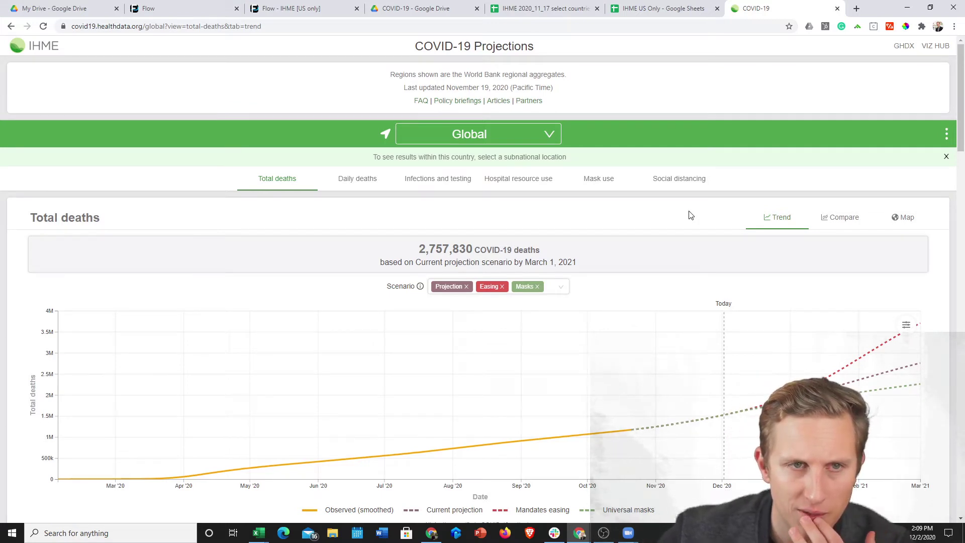
left_click(547, 139)
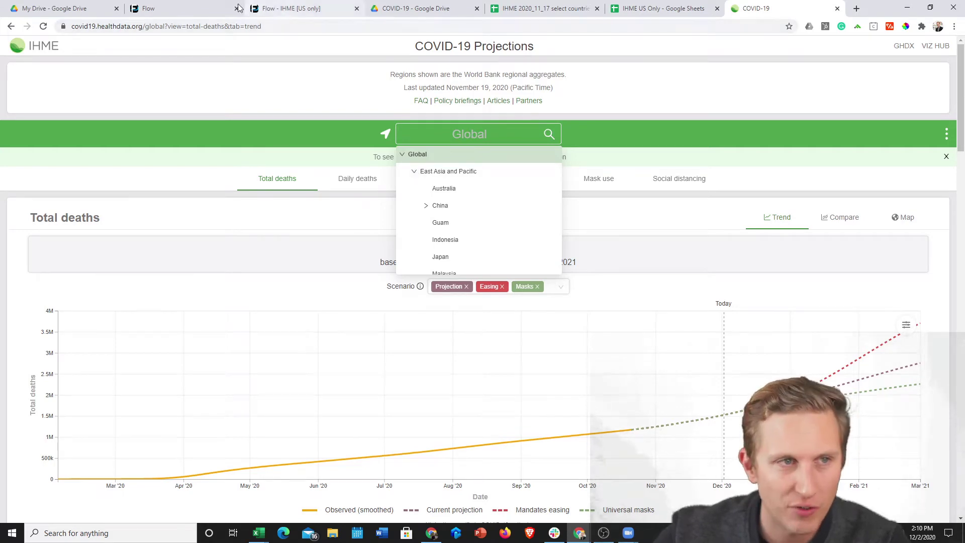
left_click(296, 11)
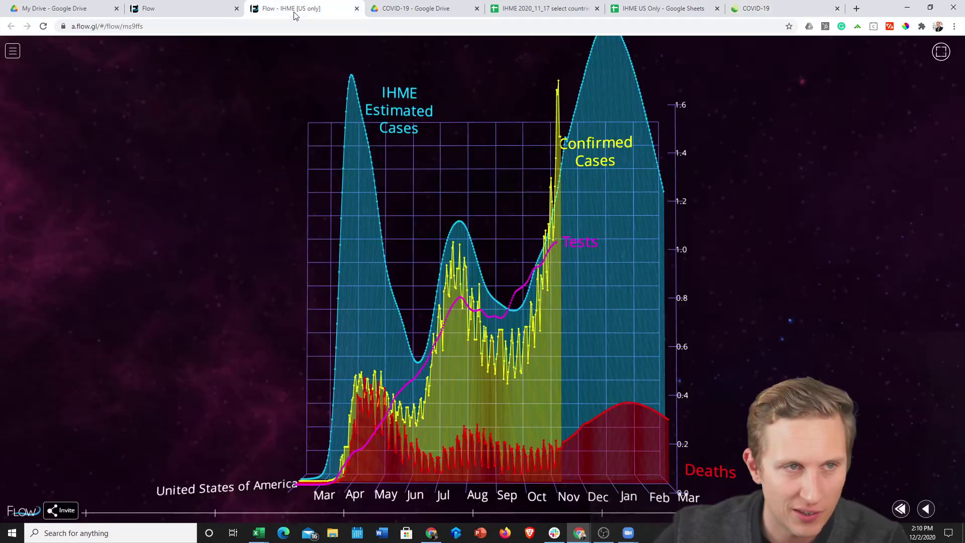
left_click(783, 11)
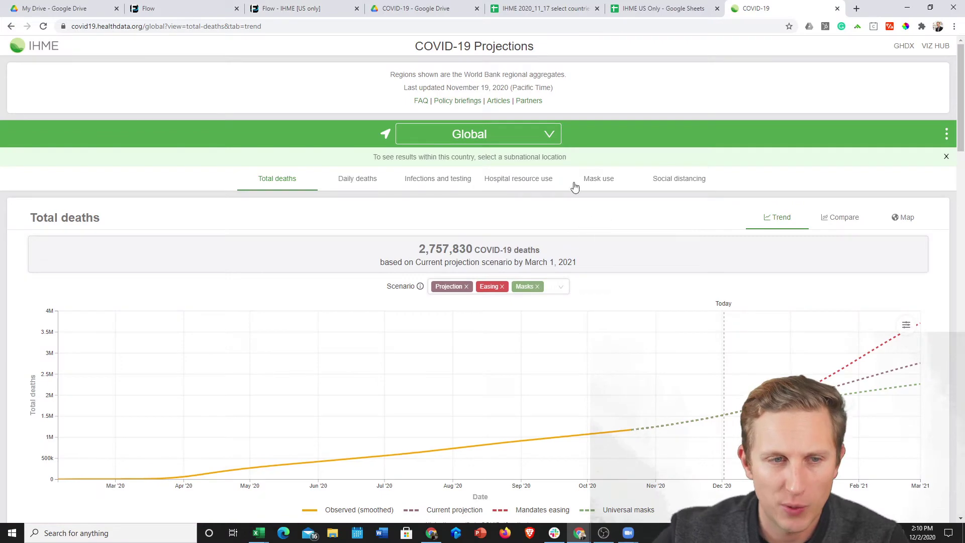
Open the COVID-19 estimate downloads page from the projections site and select its web address
left_click(304, 26)
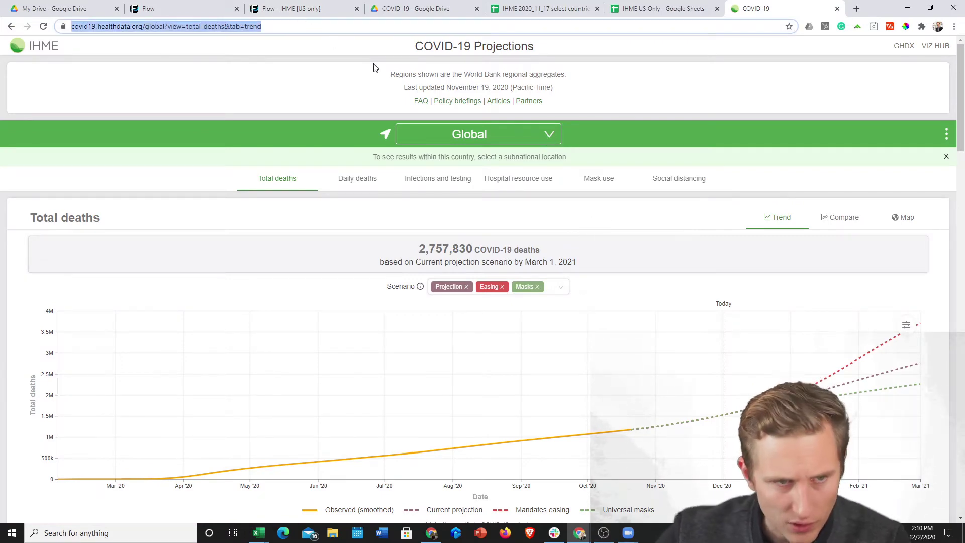
scroll(606, 140, "down", 20)
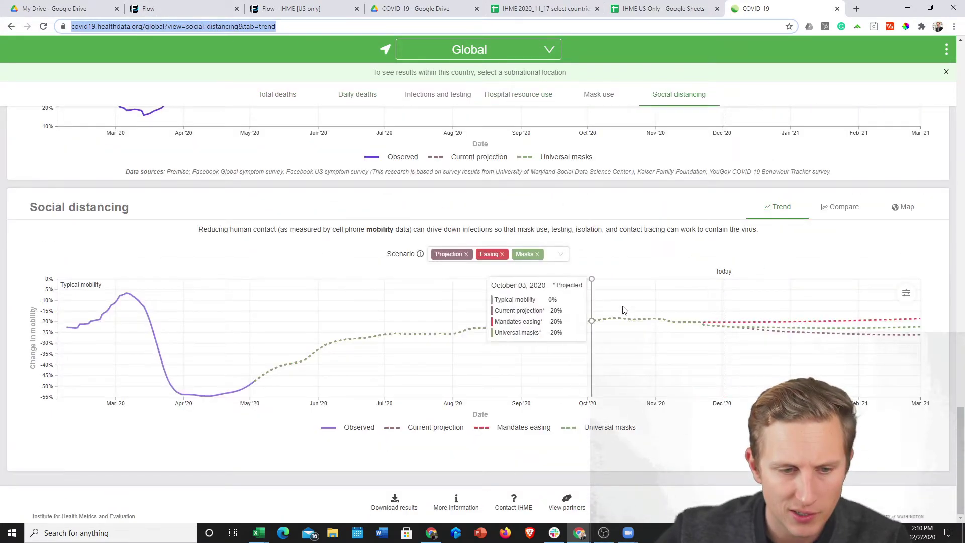
left_click(397, 504)
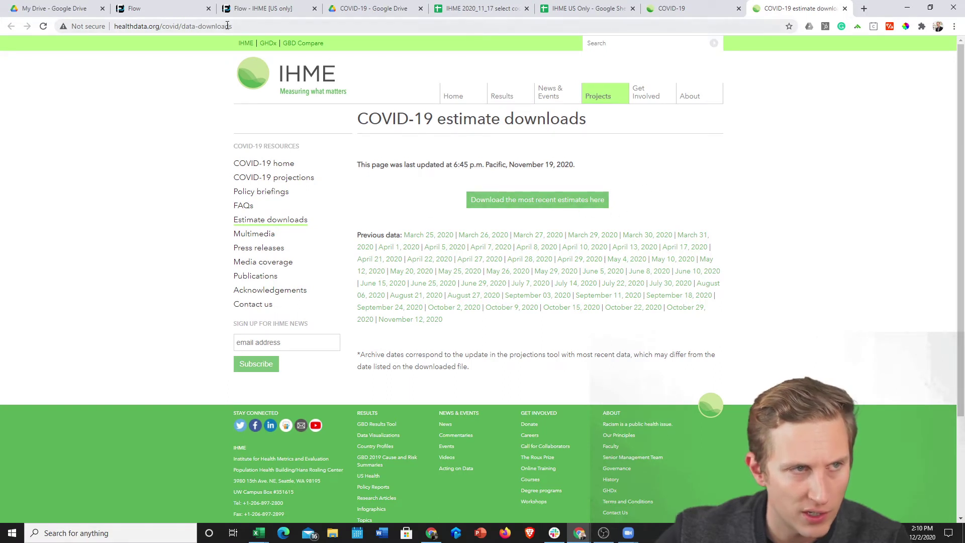
left_click(269, 27)
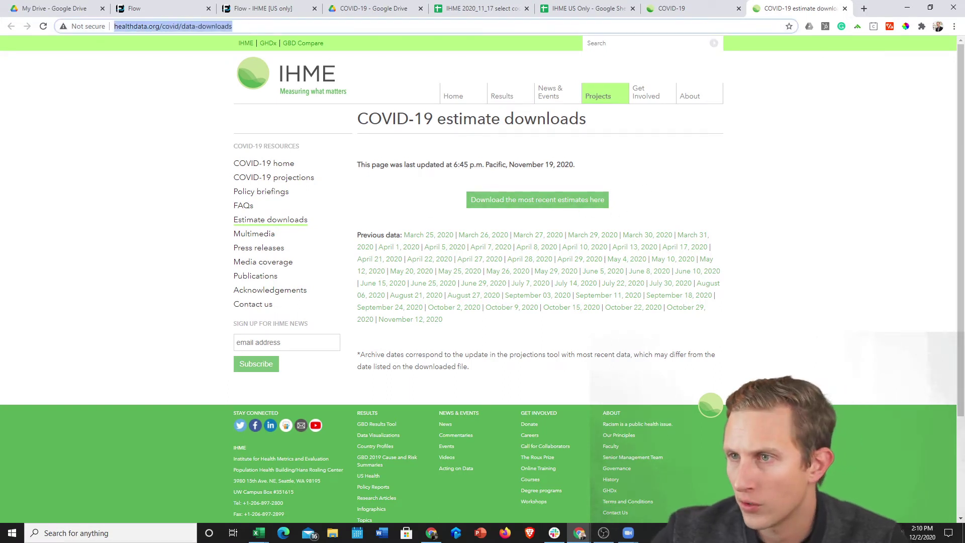
key("alt+Tab")
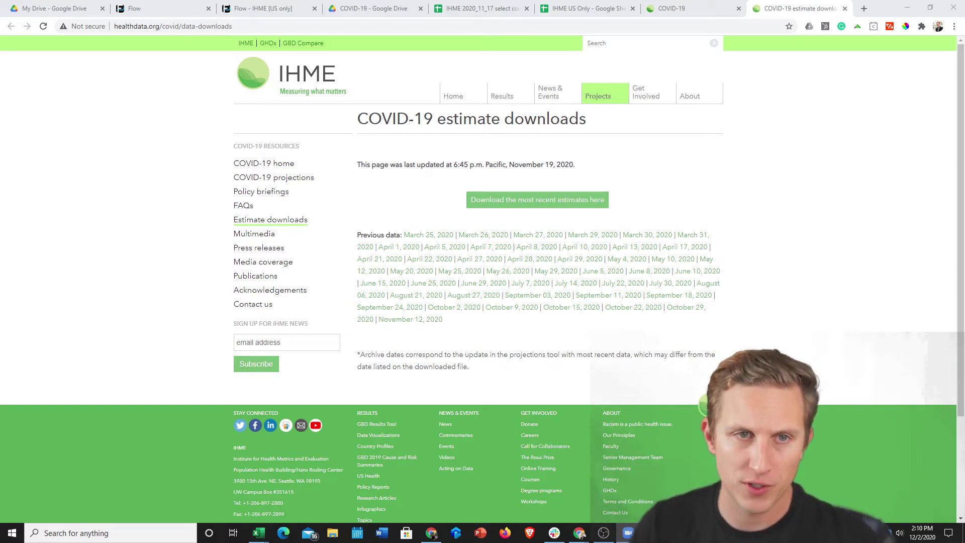
Examine the column headers in the IHME US Only spreadsheet, from V1 to the smoothed mean deaths rate per 100k
left_click(586, 8)
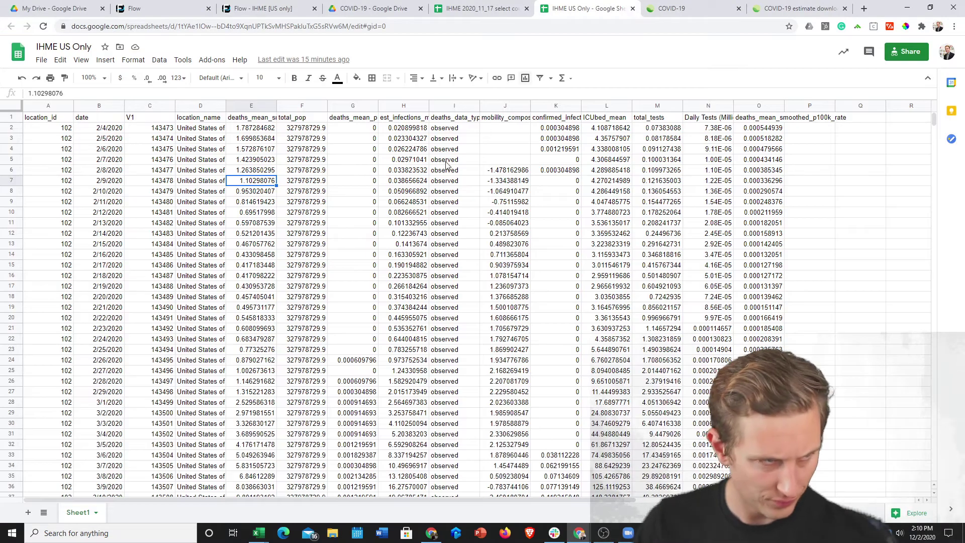
left_click(146, 235)
left_click(160, 119)
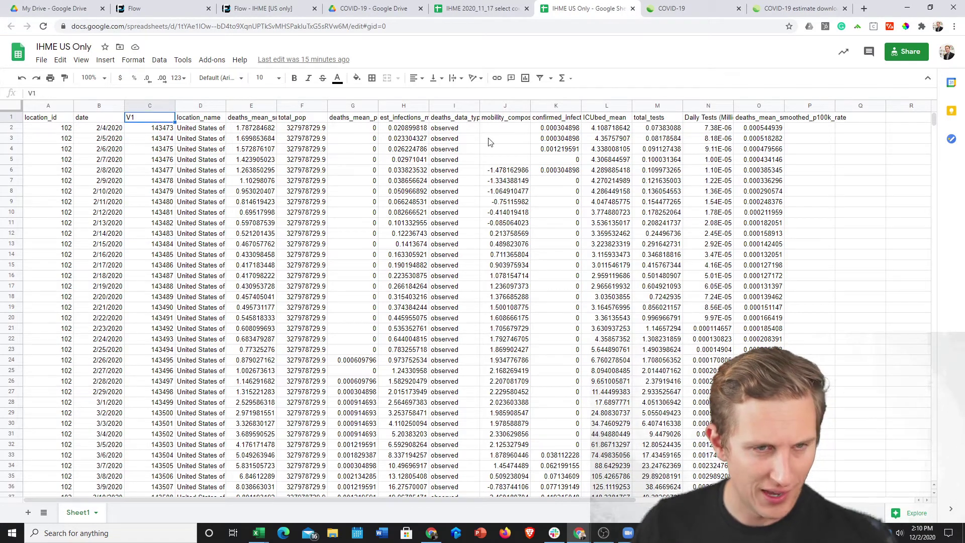
left_click(756, 120)
Download the most recent COVID-19 estimates from the IHME estimate downloads page
left_click(794, 11)
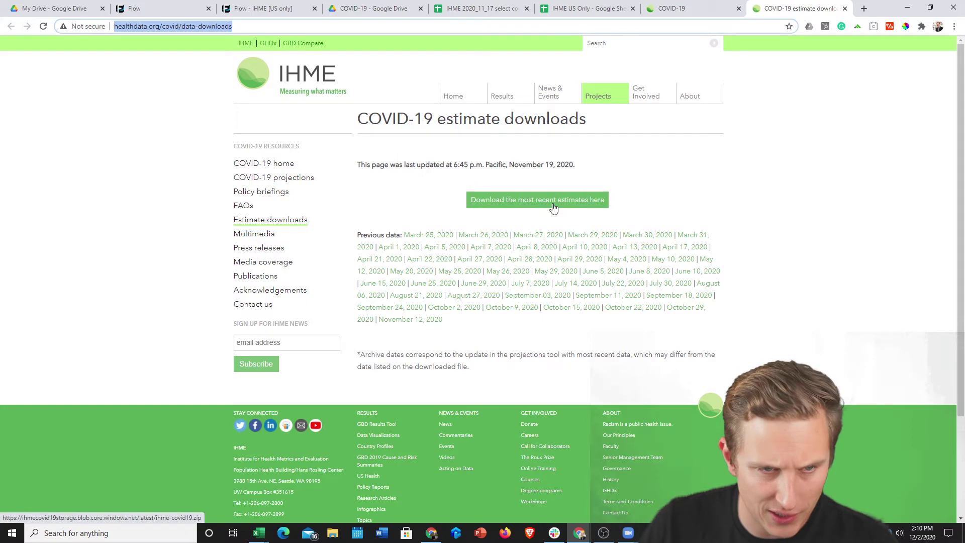
left_click(514, 206)
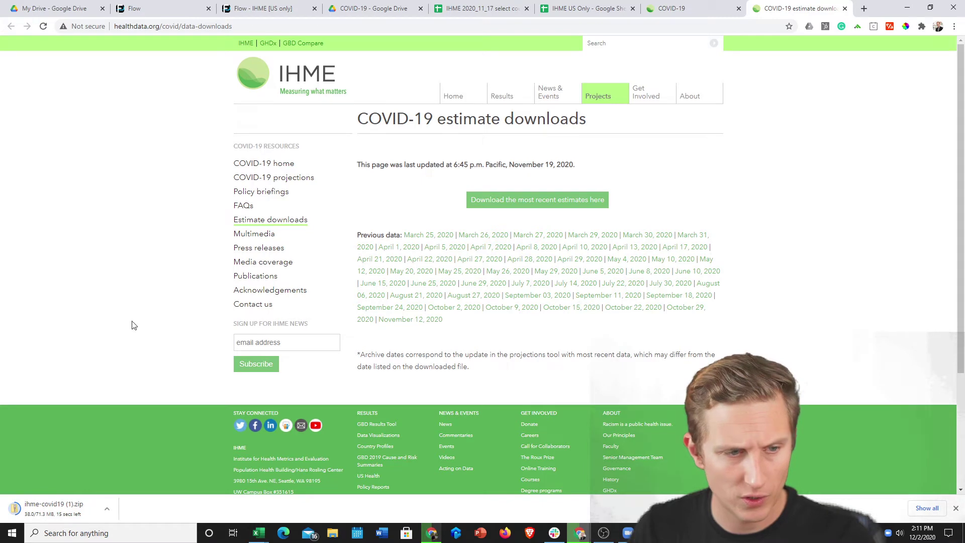
scroll(113, 325, "down", 3)
scroll(118, 334, "up", 3)
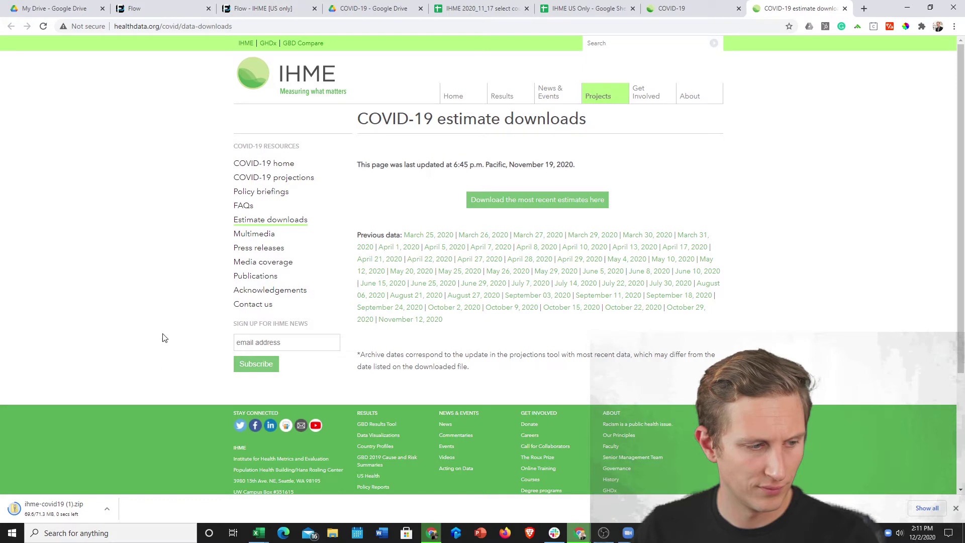
Show the downloaded ihme-covid19 (1).zip in its folder and extract all of its contents
left_click(107, 508)
left_click(145, 478)
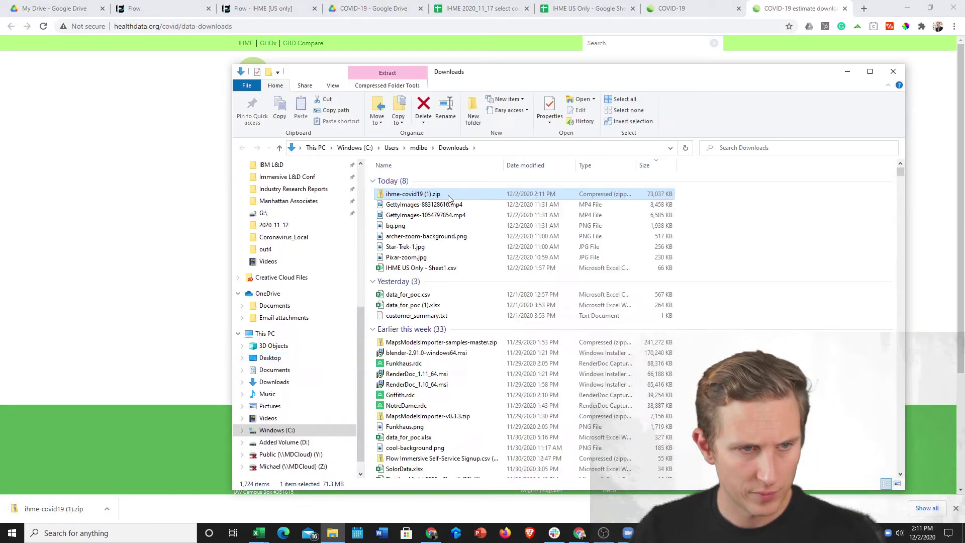
left_click(395, 85)
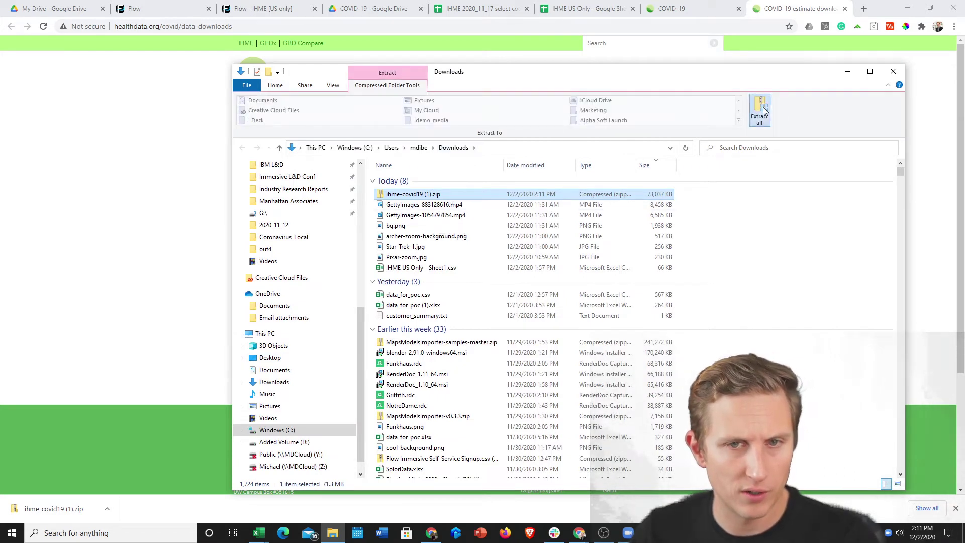
left_click(760, 112)
left_click(575, 367)
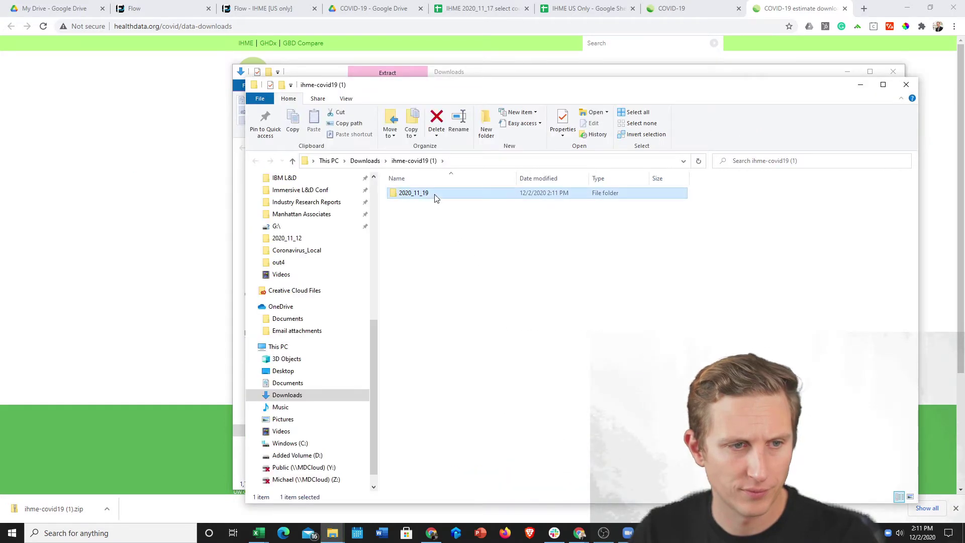
Open reference_hospitalization_all_locs.csv in Excel from the extracted 2020_11_19 folder, widening the folder's Name column to read the file names
double_click(433, 196)
left_click_drag(517, 177, 536, 177)
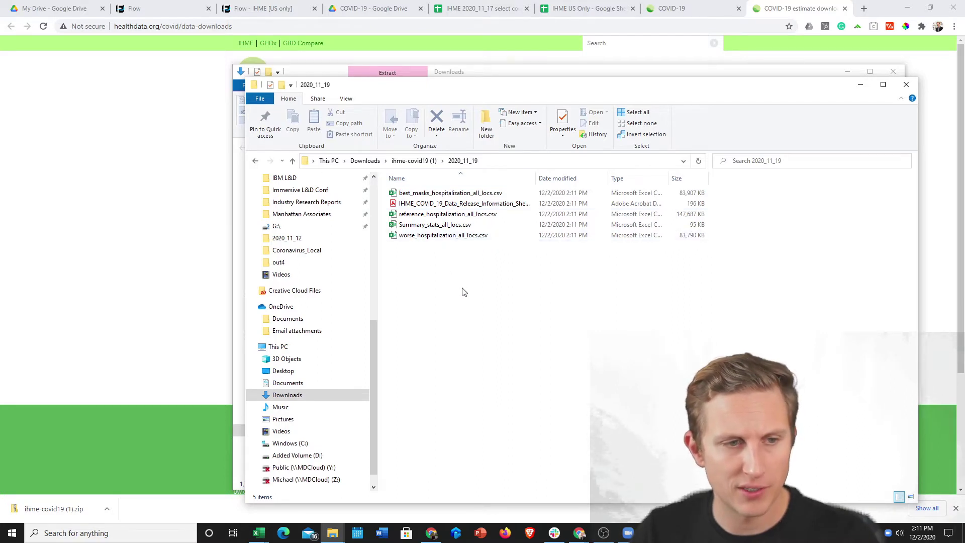
left_click(507, 218)
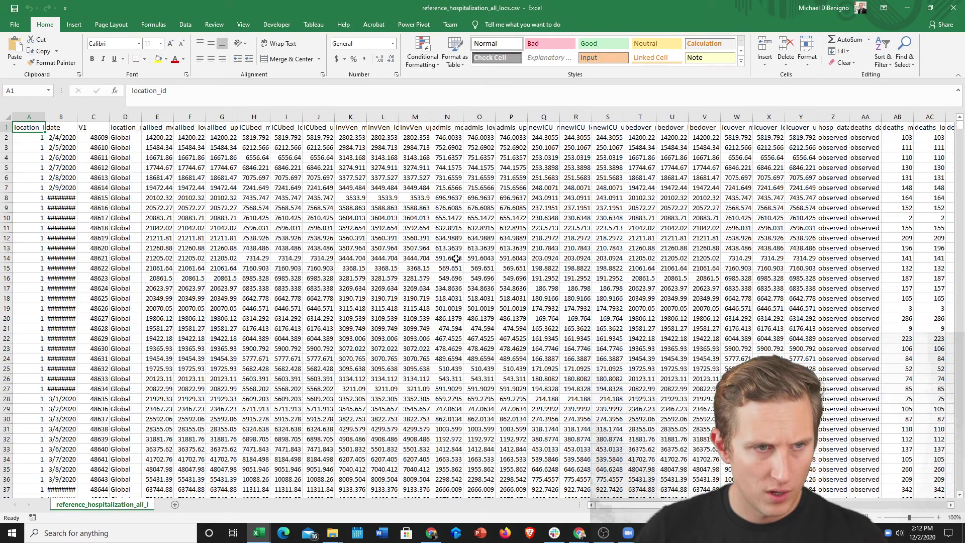
left_click(456, 258)
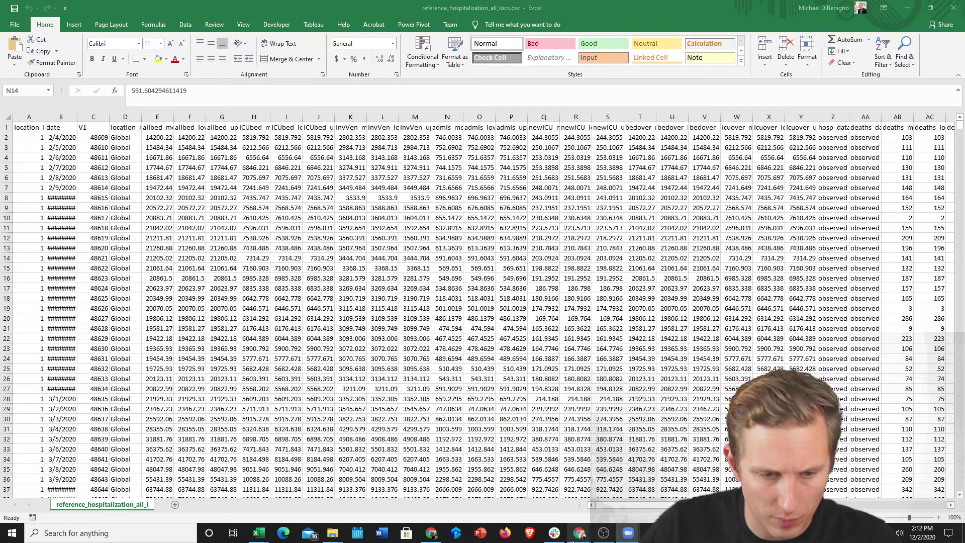
Check the location_name header in the CSV and widen the date column
mouse_move(579, 536)
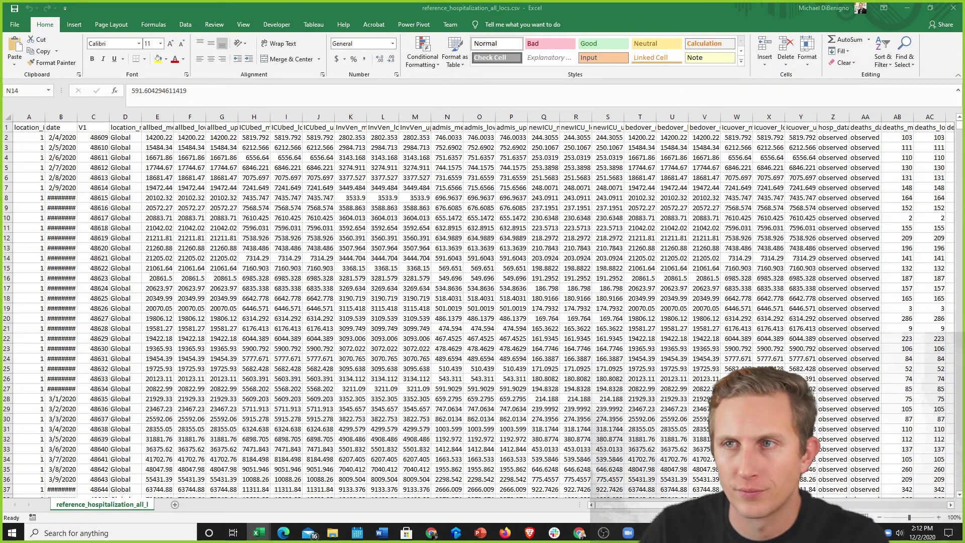
left_click(129, 129)
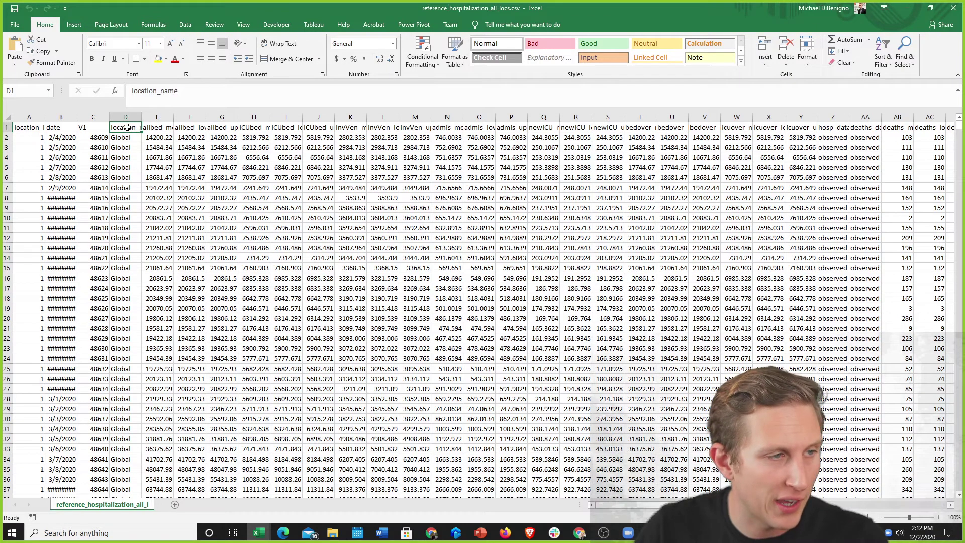
left_click_drag(77, 122, 92, 121)
Examine the full extent of the CSV, down to its last row and across to the seroprev_data_type column, and return to the start
left_click(26, 188)
key("ctrl+Down")
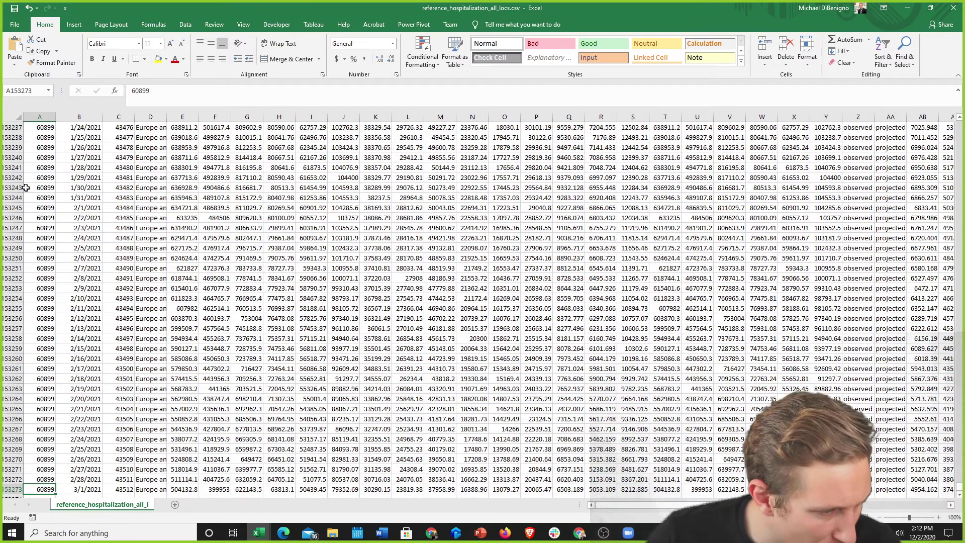
key("ctrl+Up")
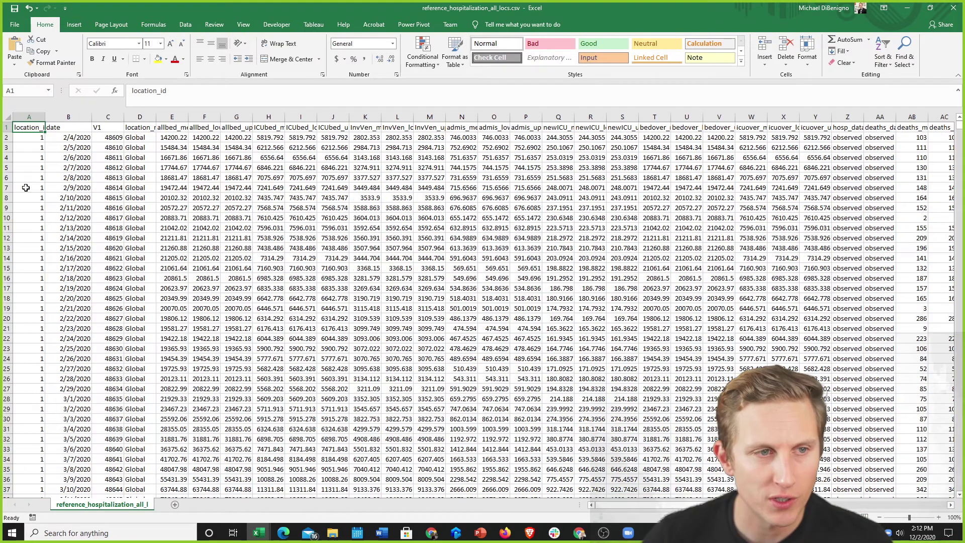
key("Right")
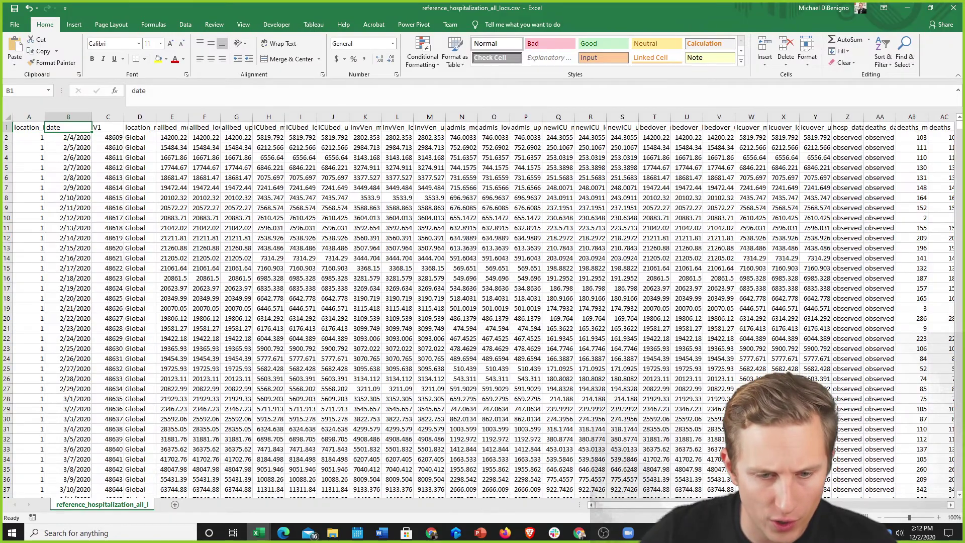
scroll(483, 307, "right", 10)
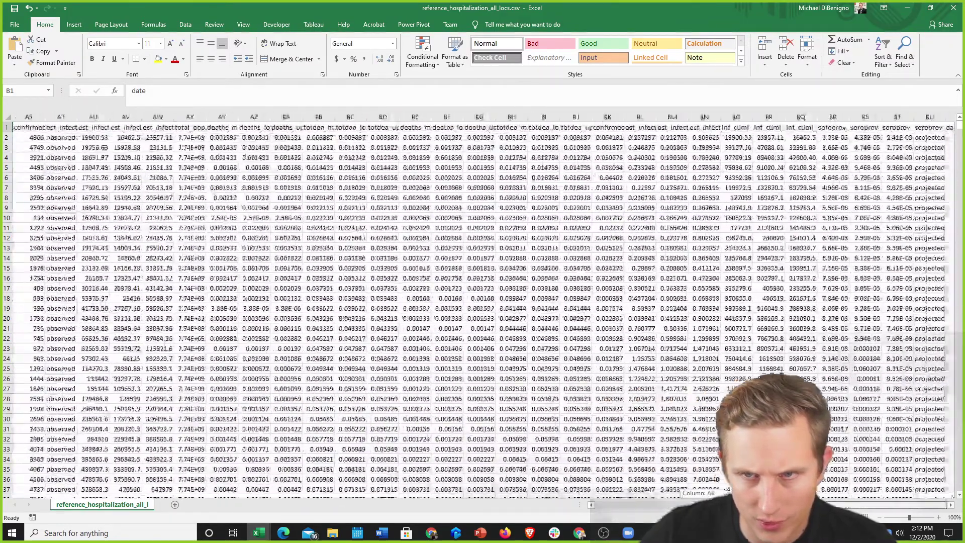
key("ctrl+Right")
key("ctrl+space")
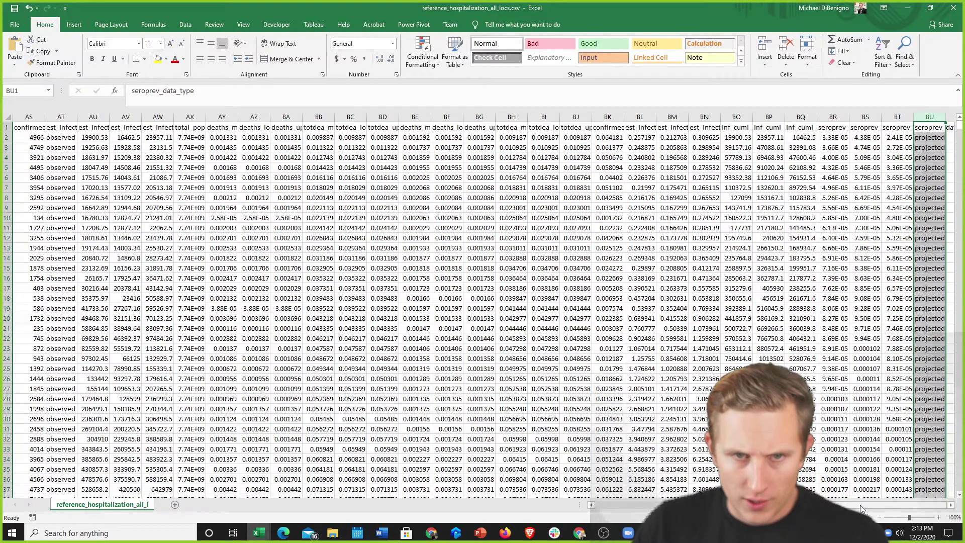
left_click_drag(860, 505, 602, 504)
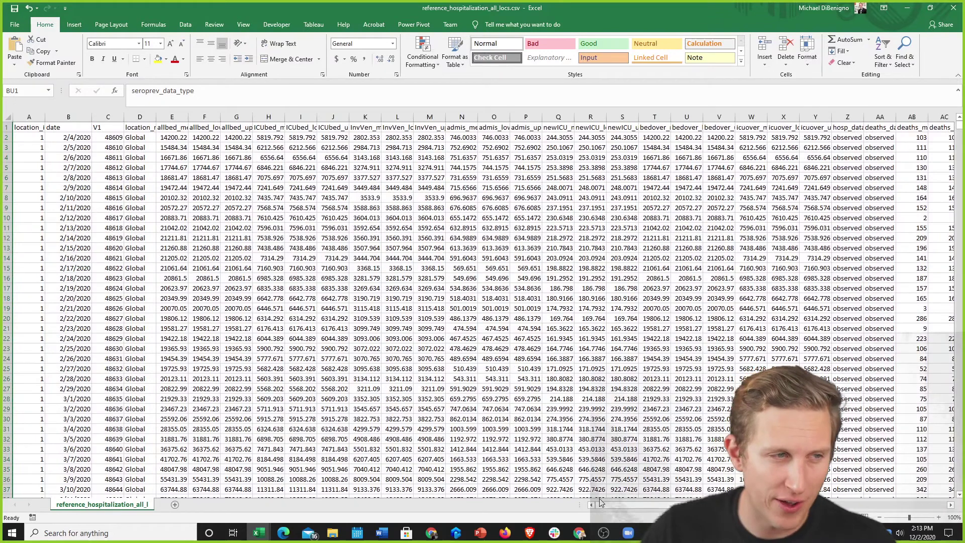
left_click(405, 340)
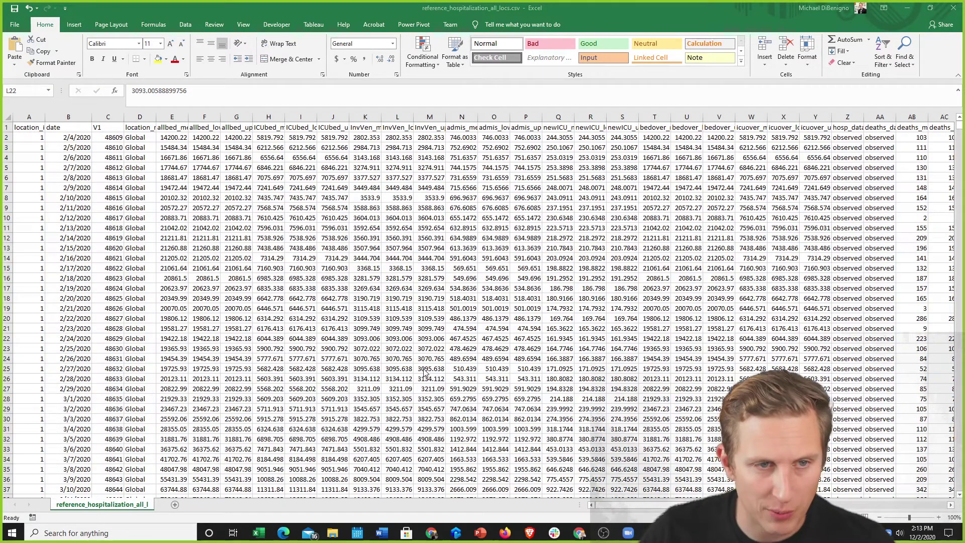
Switch to the browser and display the US-only IHME chart in Flow for comparison
key("alt+Tab")
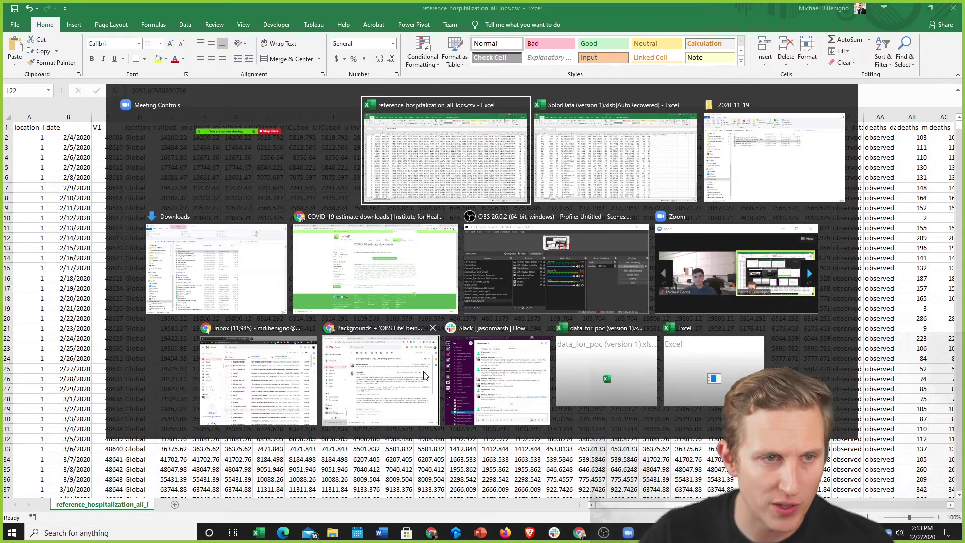
key("Tab")
key("Tab")
key("Tab")
key("Tab")
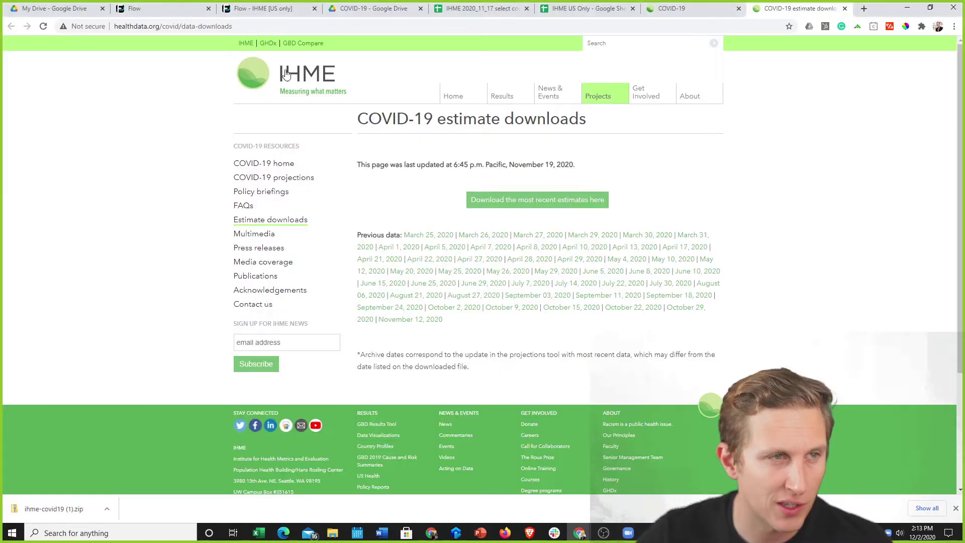
left_click(261, 9)
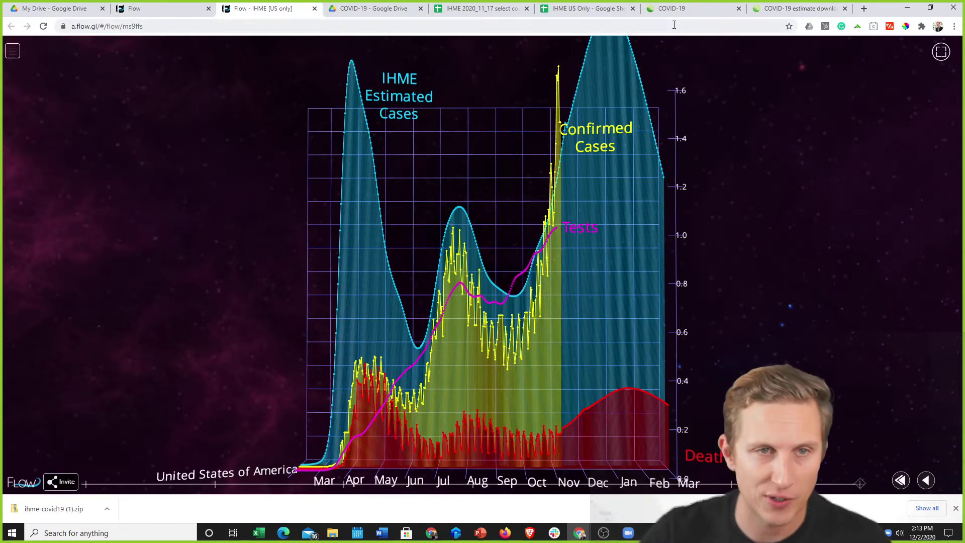
Switch back to the reference_hospitalization_all_locs.csv workbook in Excel and turn on filtering for its header row
key("alt+Tab")
key("Tab")
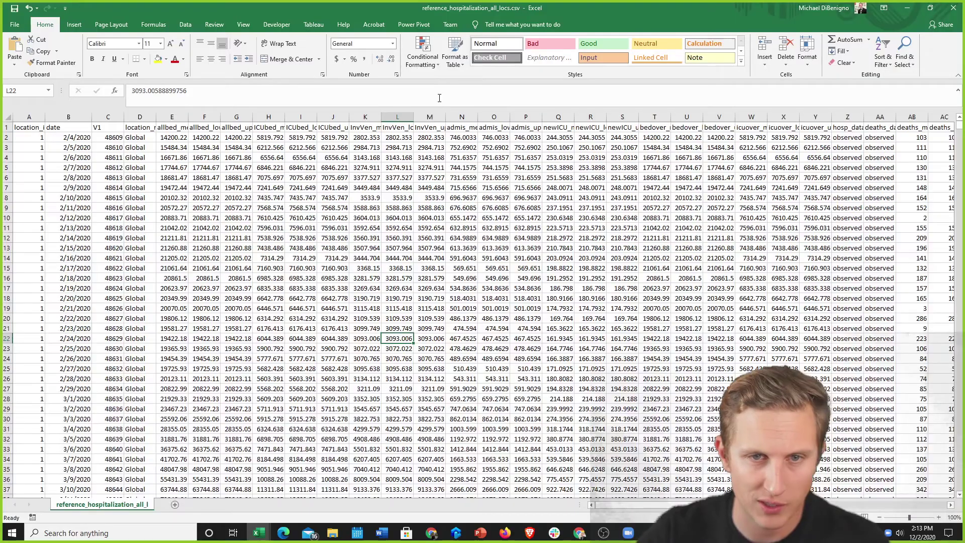
left_click(129, 129)
left_click(186, 24)
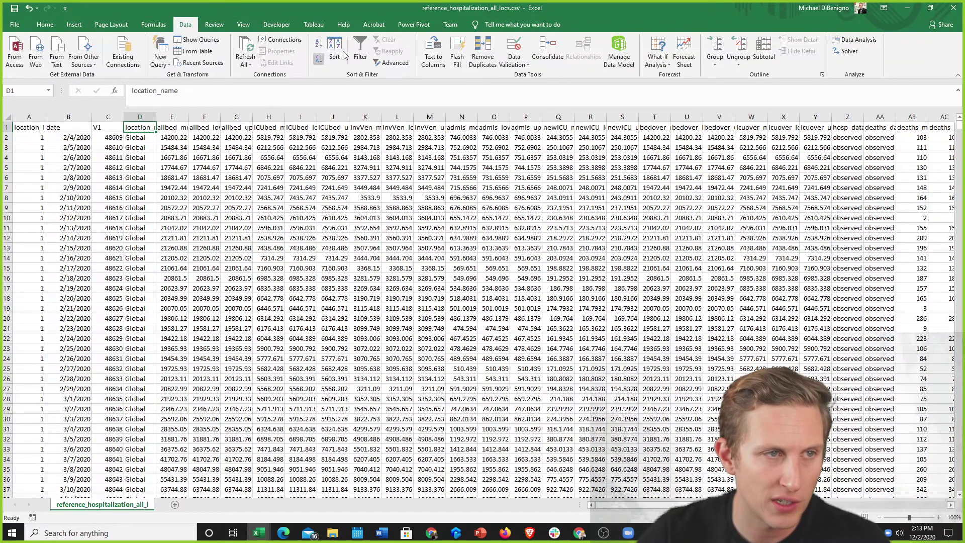
left_click(361, 50)
left_click(195, 197)
Filter the location_name column to show only United States of America
left_click(151, 127)
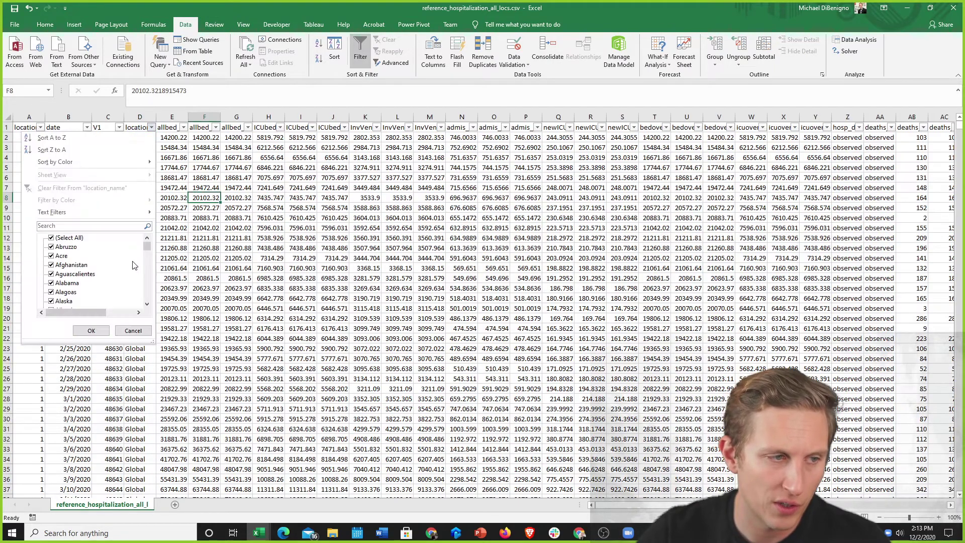
left_click(51, 237)
left_click_drag(147, 248, 145, 299)
scroll(76, 277, "down", 5)
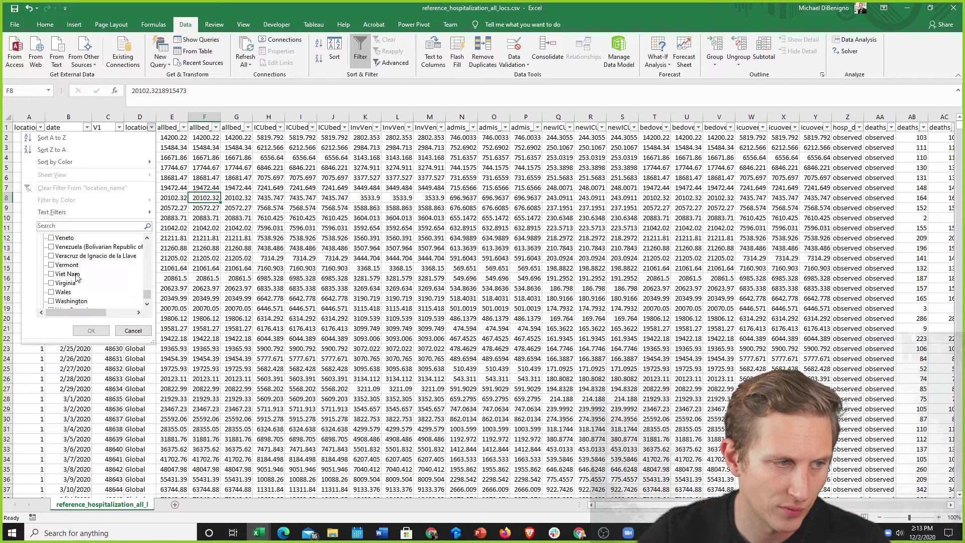
scroll(77, 278, "up", 3)
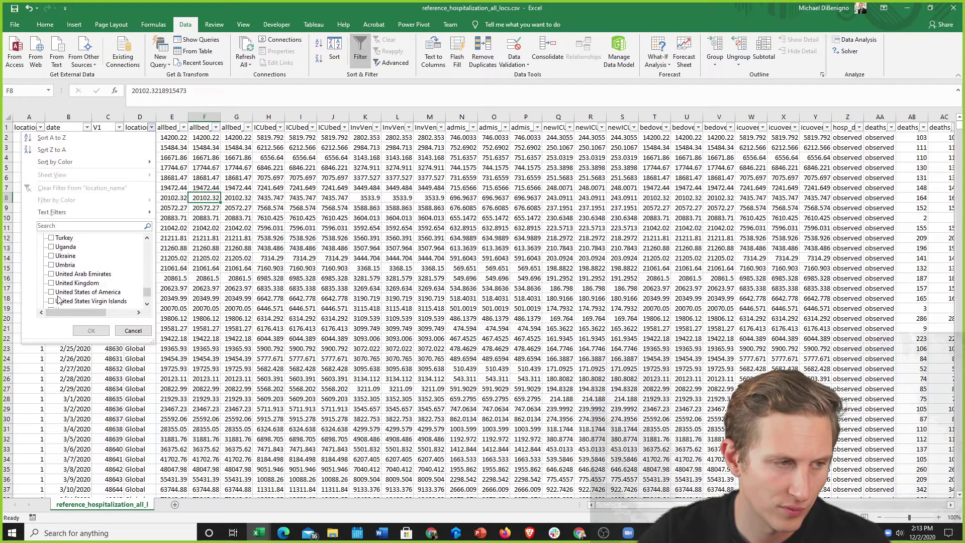
left_click(51, 293)
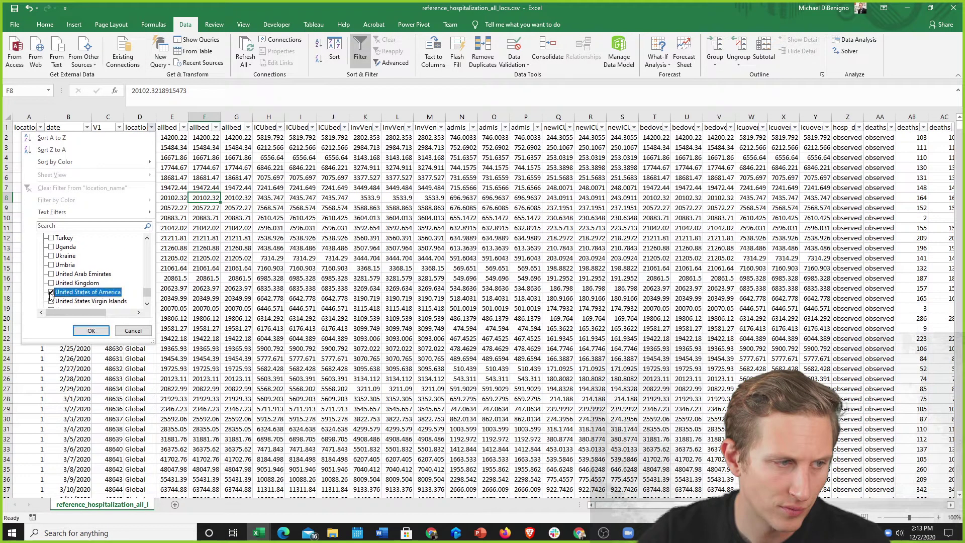
left_click(91, 331)
left_click(132, 305)
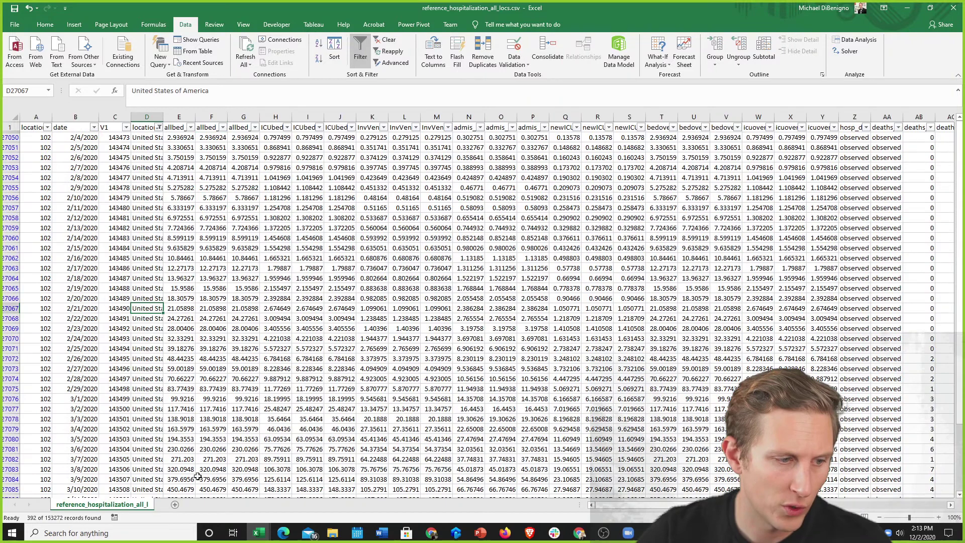
Add a new blank sheet to the workbook and return to the filtered data sheet
left_click(176, 506)
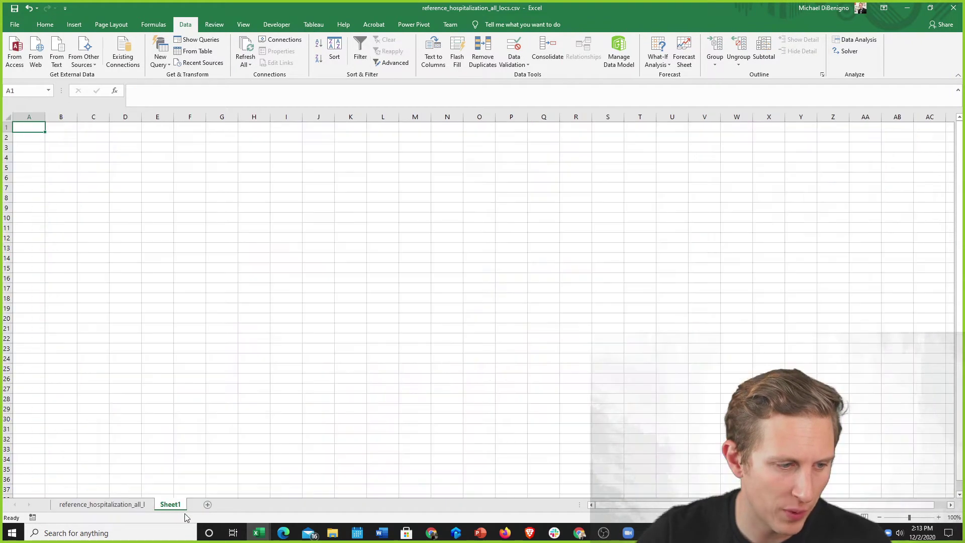
left_click(120, 504)
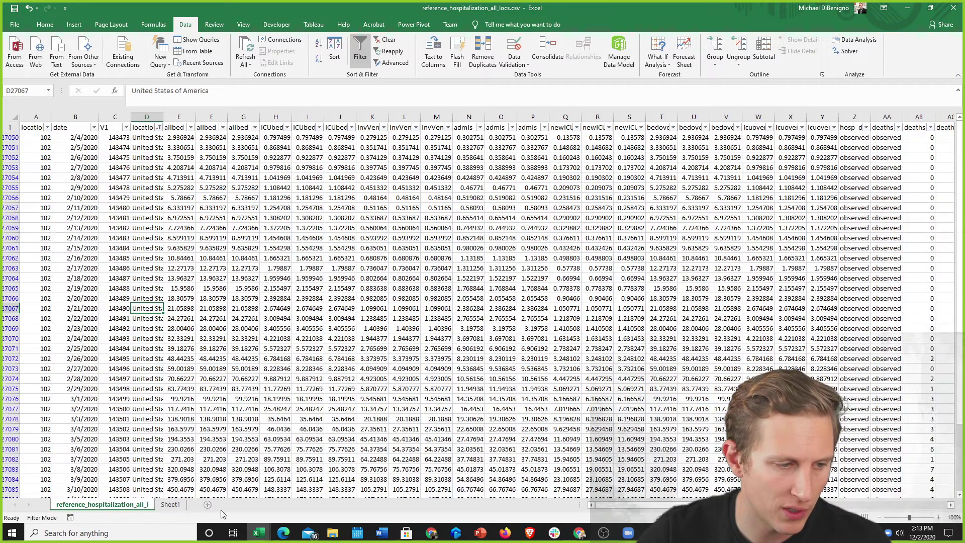
left_click(173, 505)
left_click(118, 505)
Copy all of the filtered United States data and paste it into the new Sheet1
left_click(101, 199)
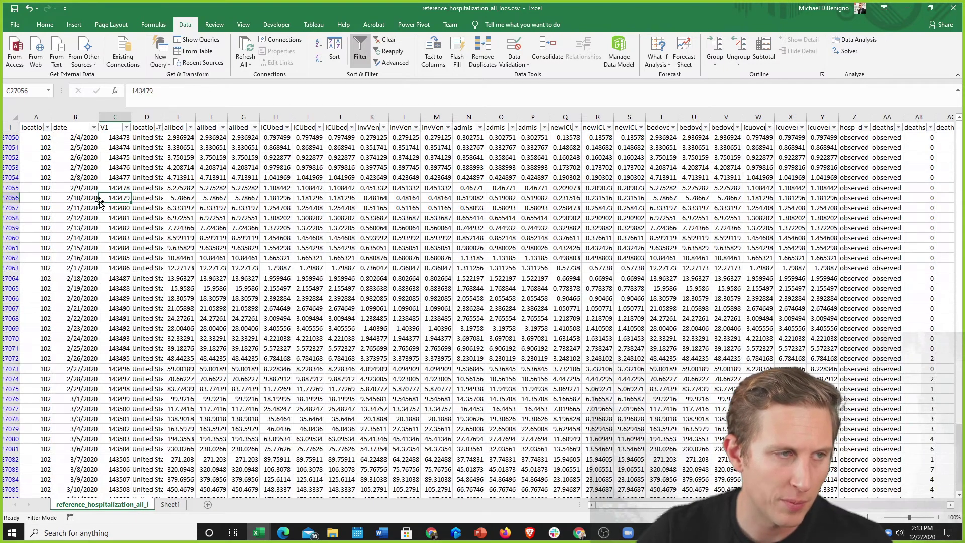
key("ctrl+a")
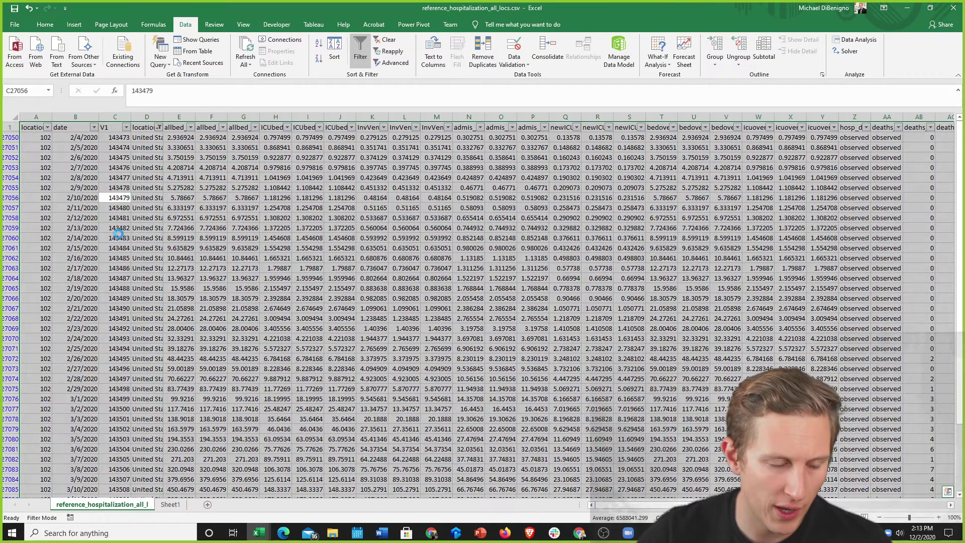
key("ctrl+c")
left_click(171, 504)
key("ctrl+a")
key("ctrl+v")
Examine the pasted United States data in Sheet1 from its first rows down to the last row
left_click(169, 198)
left_click(231, 158)
left_click(318, 181)
left_click(258, 137)
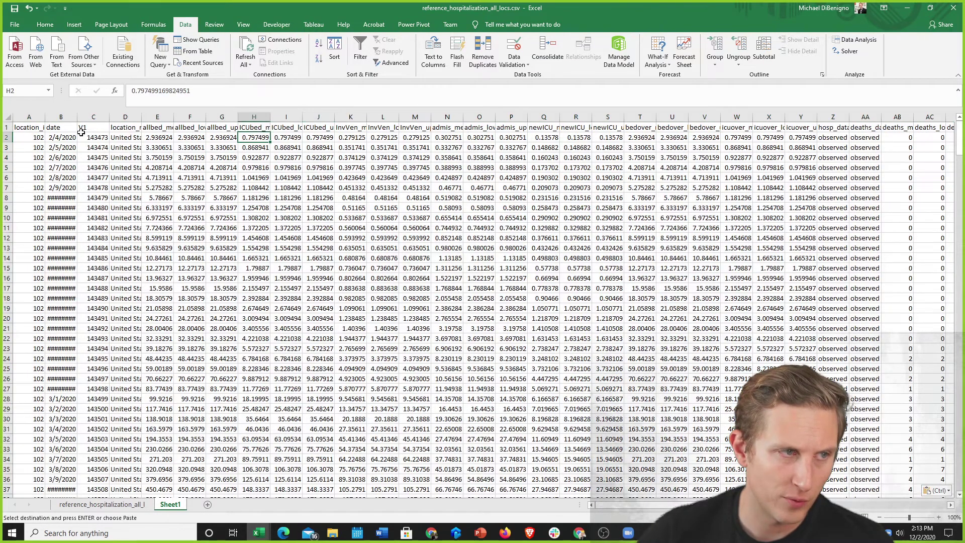
left_click(33, 149)
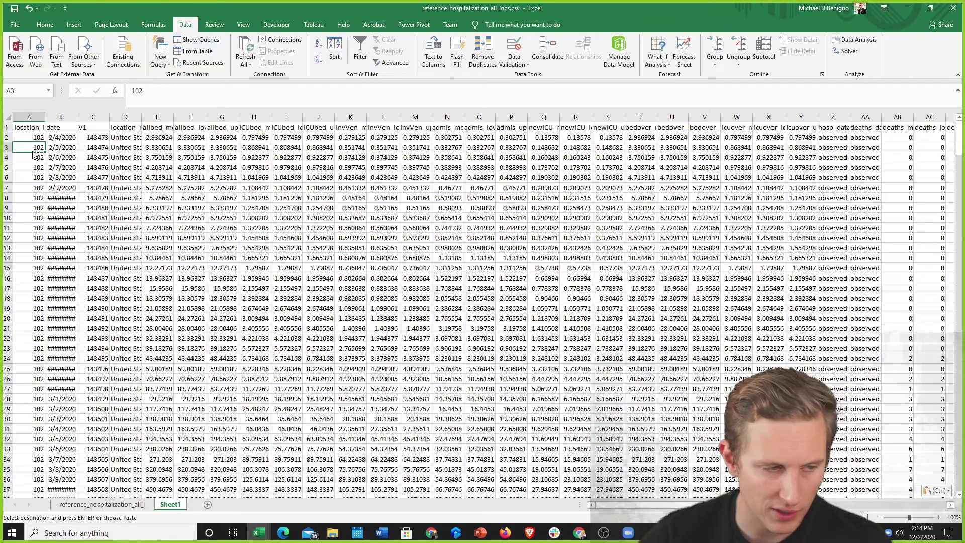
key("ctrl+Down")
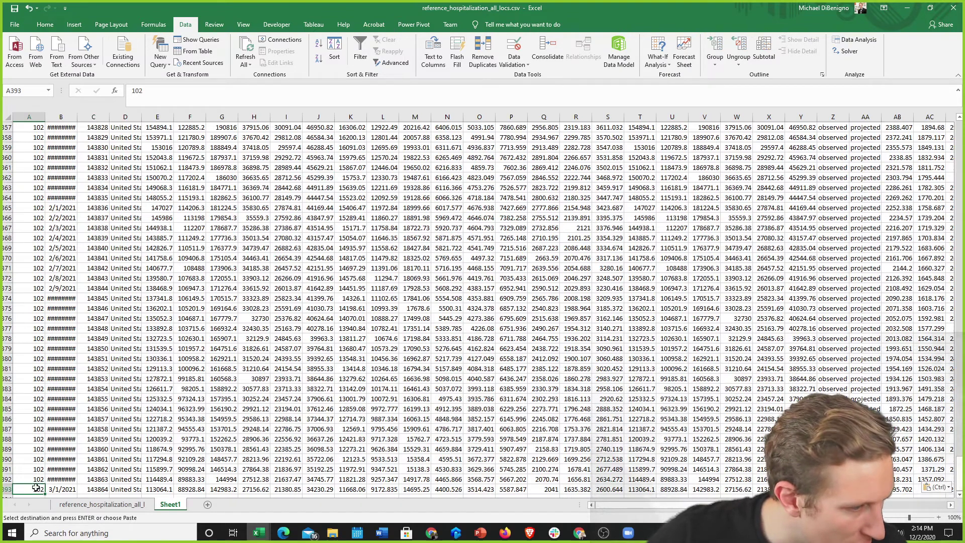
Check the location name in the last row of Sheet1 and return to the header row
key("Down")
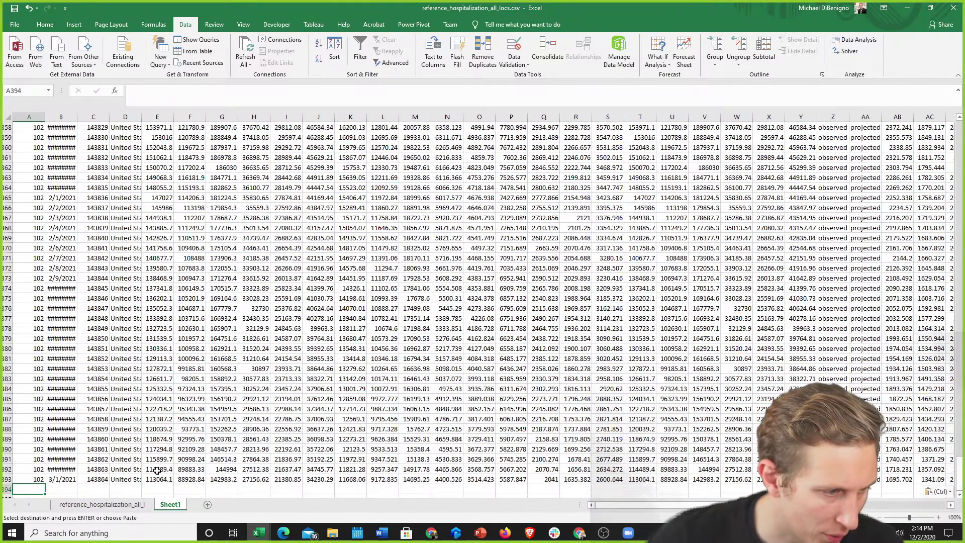
key("Up")
key("Right")
key("Right")
key("Right")
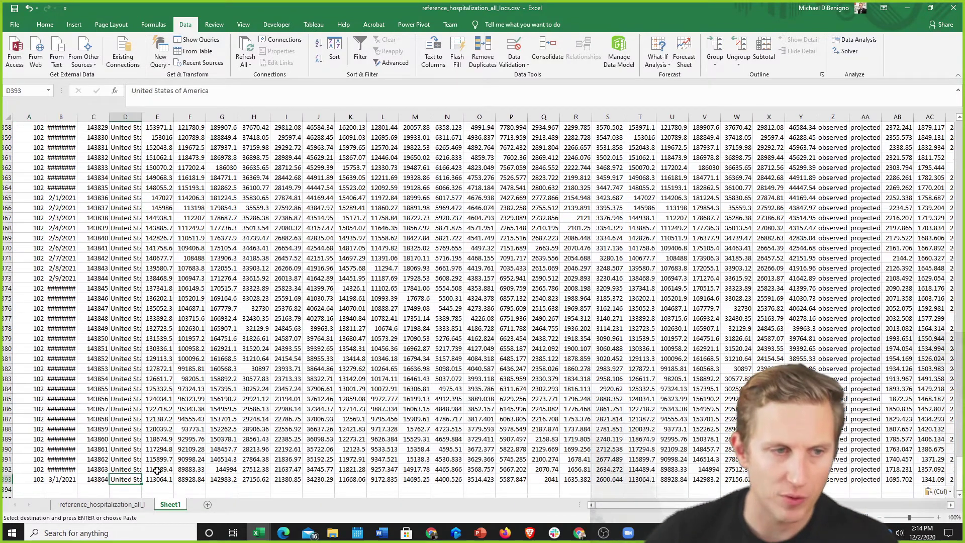
key("ctrl+Up")
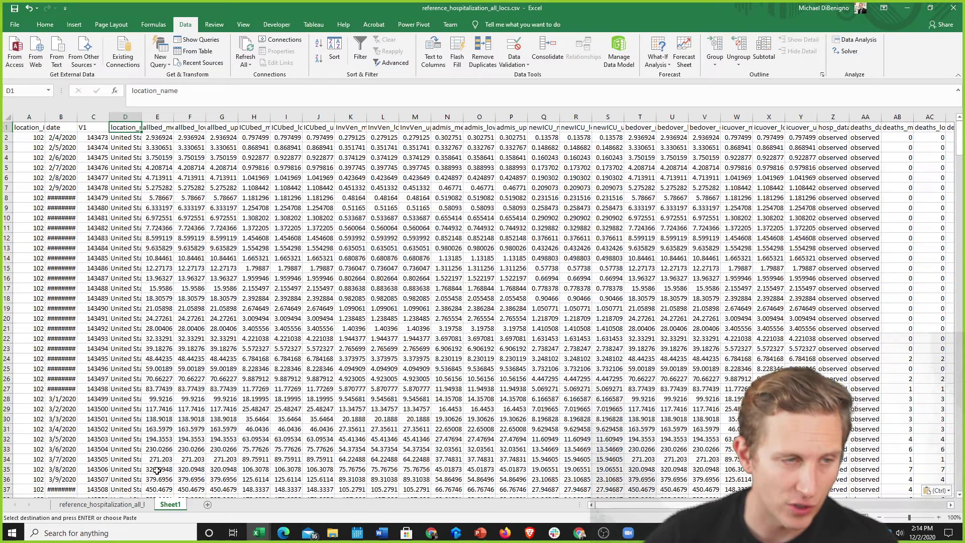
Examine the full names of the allbed mean, lower and upper headers through ICUbed_mean in Sheet1
left_click(165, 127)
left_click(181, 127)
key("Right")
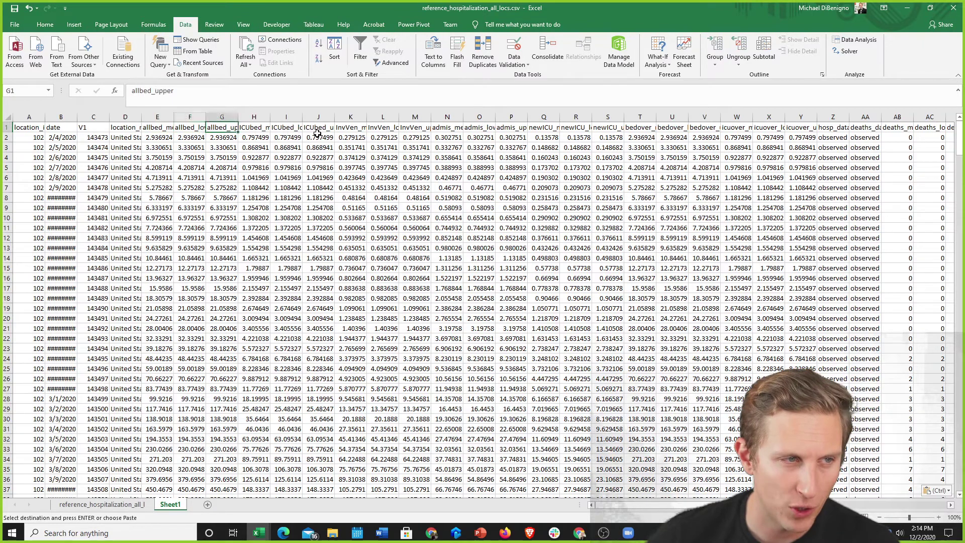
key("Left")
key("Left")
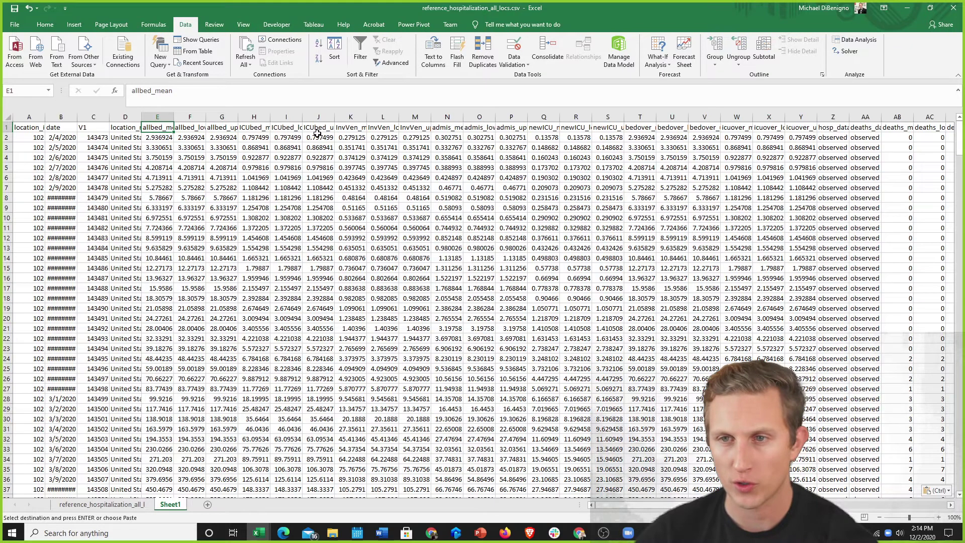
key("Right")
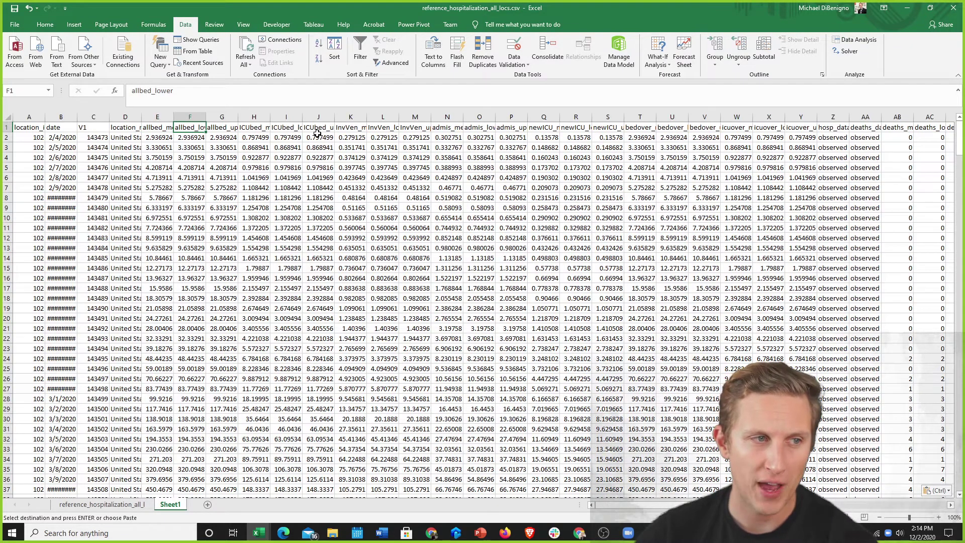
key("Right")
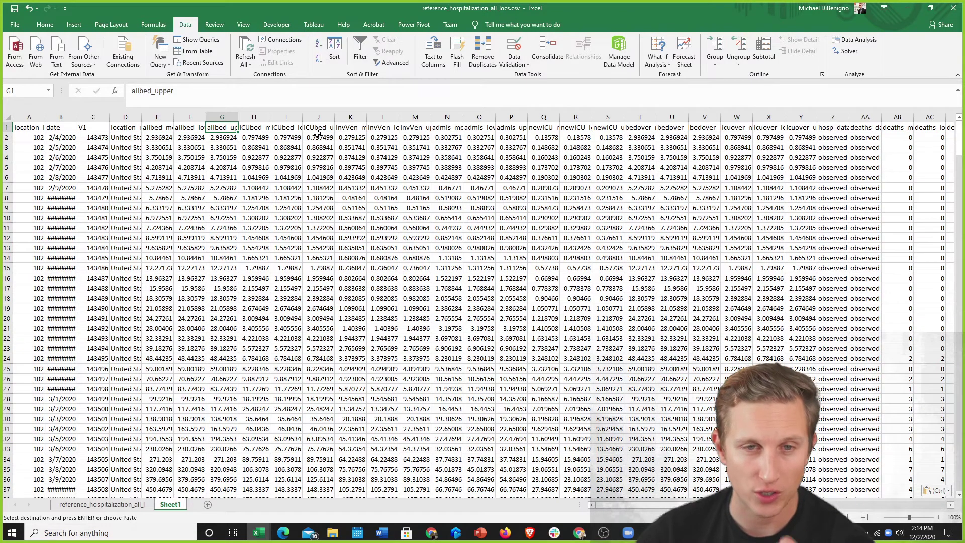
key("Right")
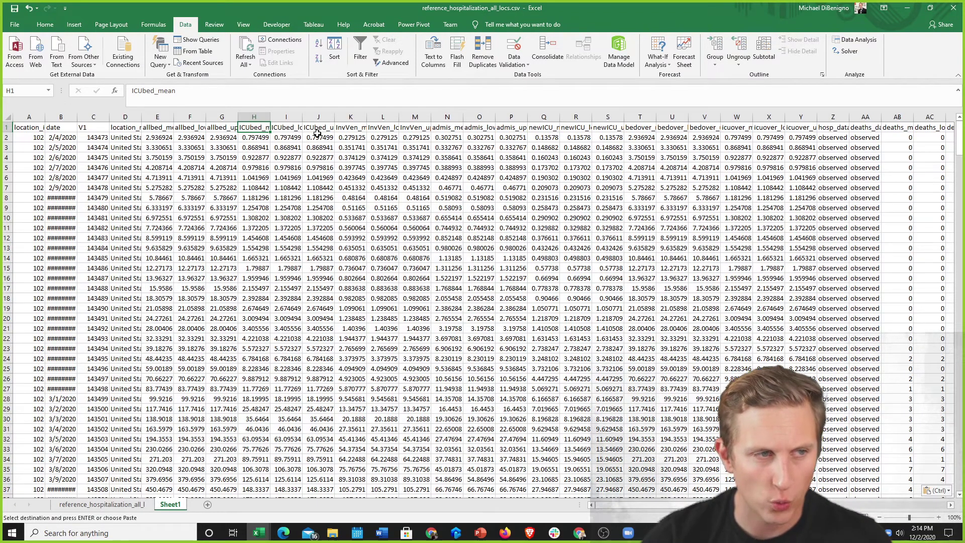
Examine the remaining hospitalization headers in Sheet1 from ICUbed_mean across to icuover_mean
key("Right")
key("Right")
key("Right")
key("Right")
key("Right")
key("Right")
key("Right")
key("Right")
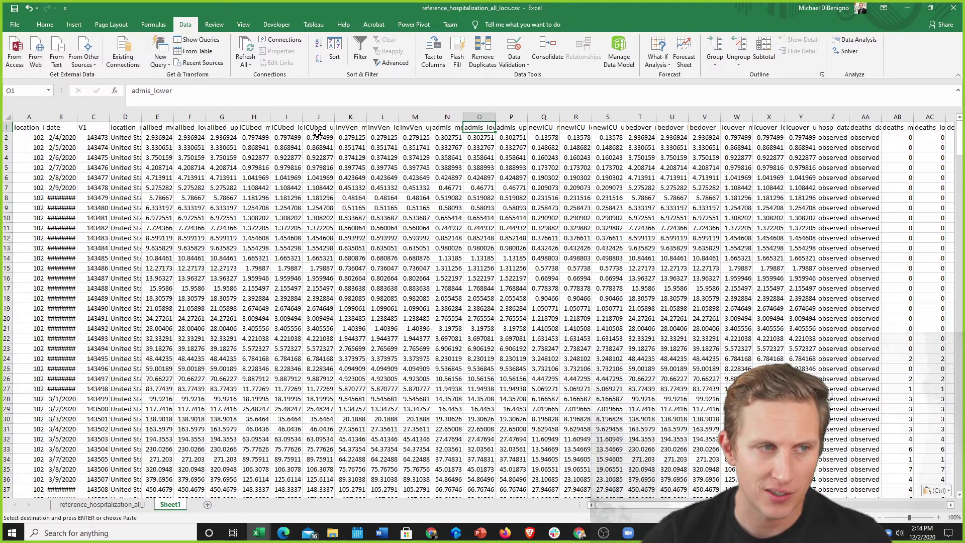
key("Right")
key("Right")
key("Right")
key("Right")
key("Right")
key("Right")
key("Right")
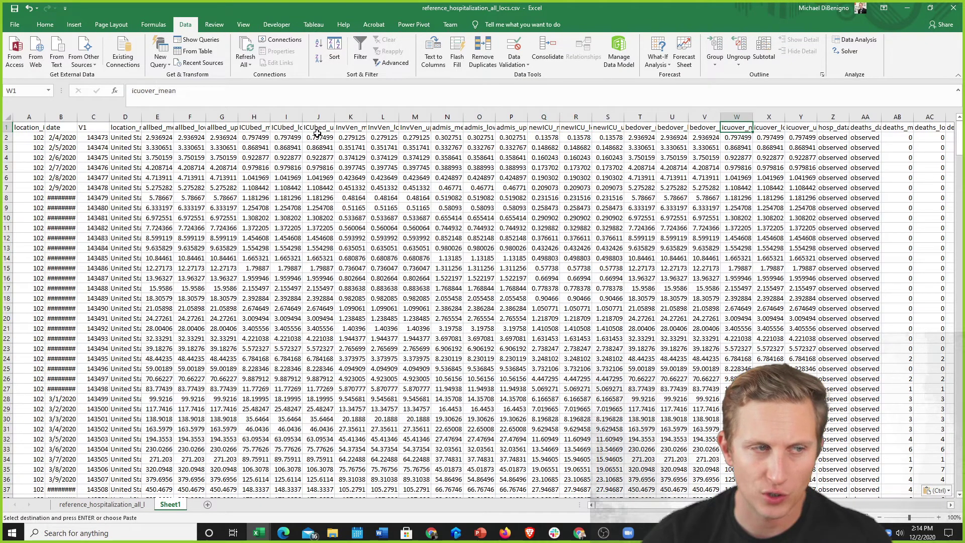
Switch to Chrome and show the IHME US Only Google Sheet
key("alt+Tab")
key("alt+Tab")
key("alt+Tab")
key("alt+shift+Tab")
key("alt+shift+Tab")
key("alt+shift+Tab")
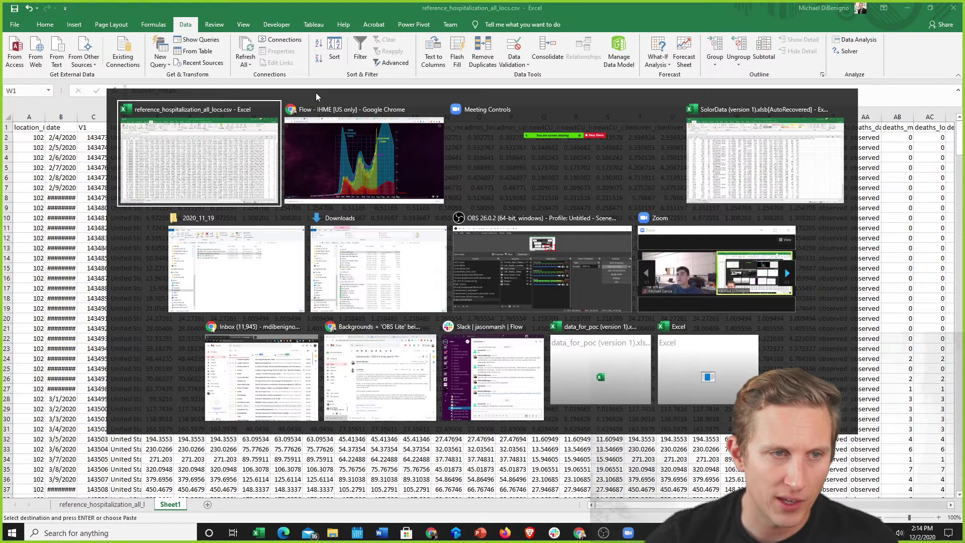
key("alt+Tab")
left_click(573, 9)
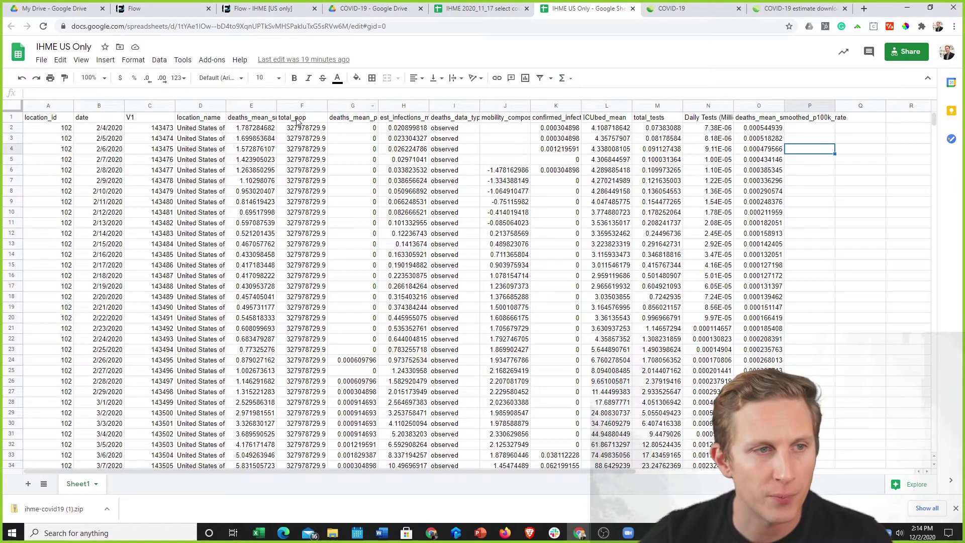
Examine the column headers of the IHME US Only sheet from location_name through deaths_mean_smoothed_p100k_rate
left_click(247, 121)
key("Left")
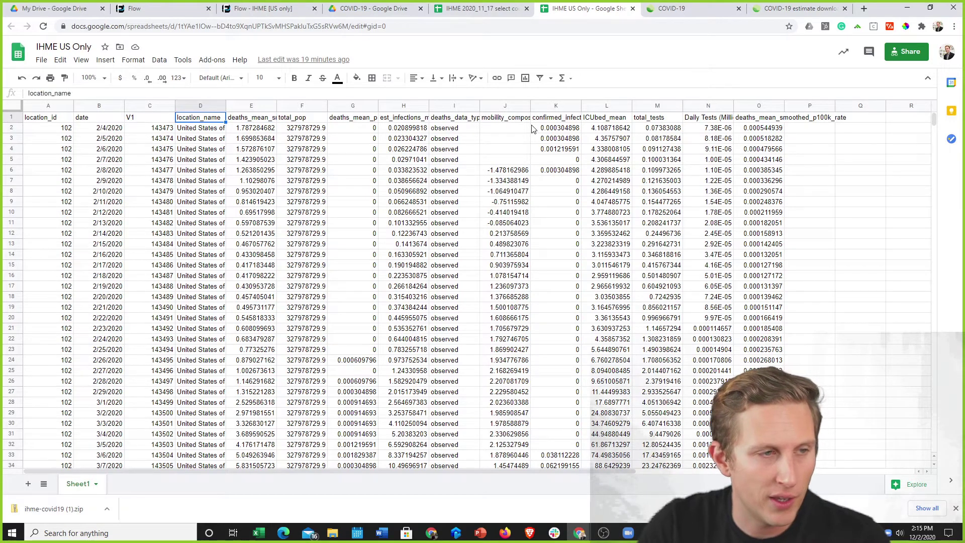
key("Right")
key("Right")
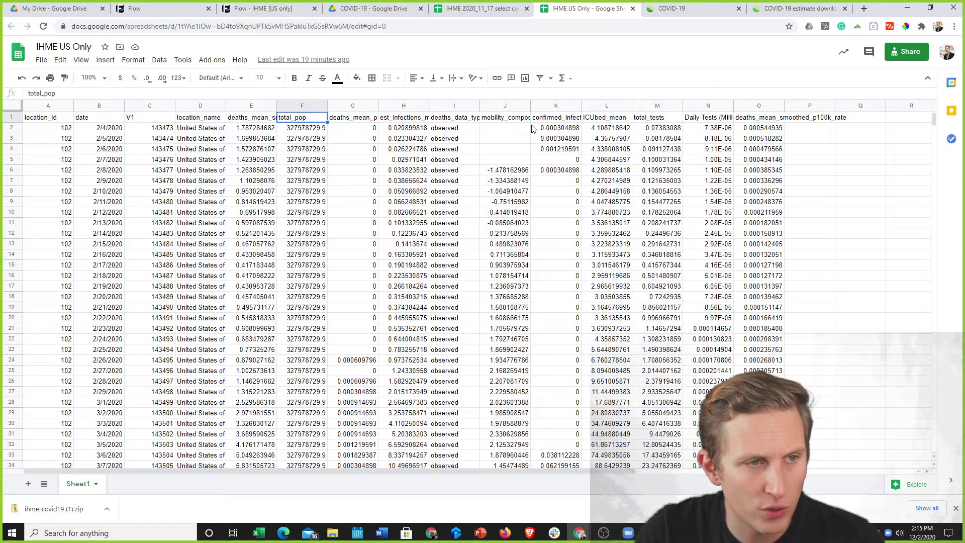
key("Right")
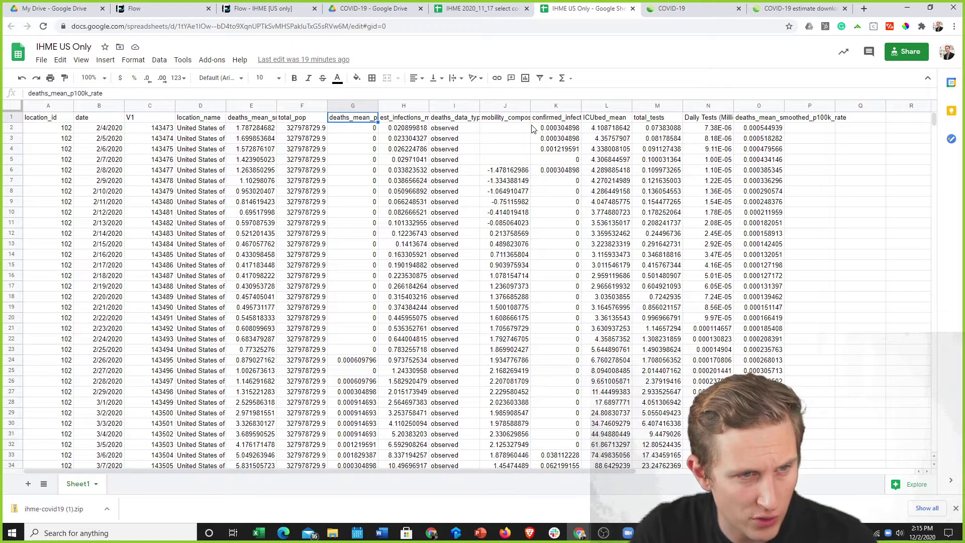
key("Right")
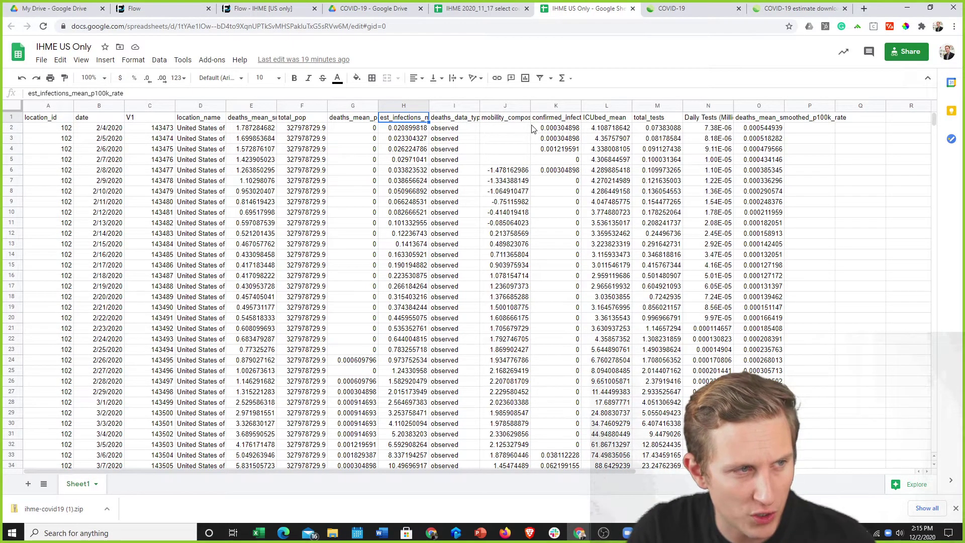
key("Right")
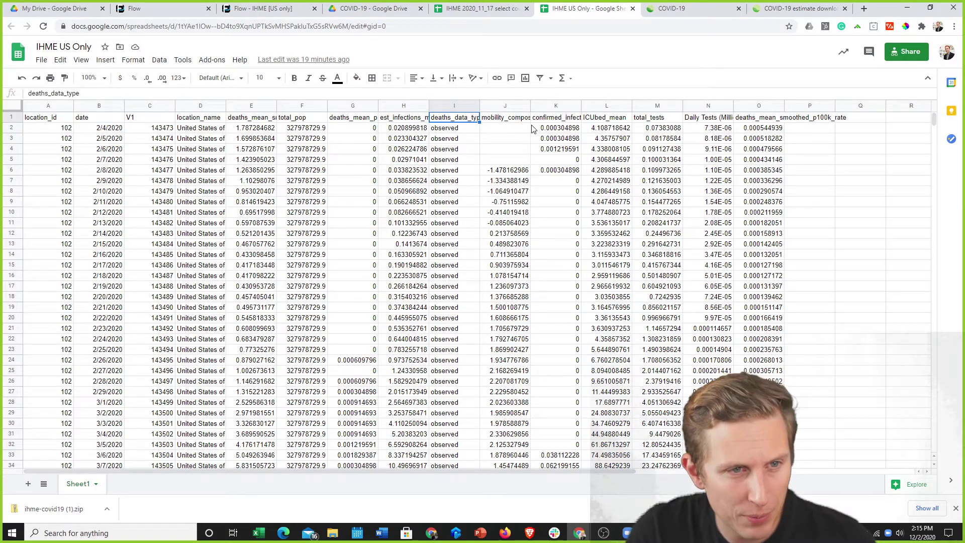
key("Right")
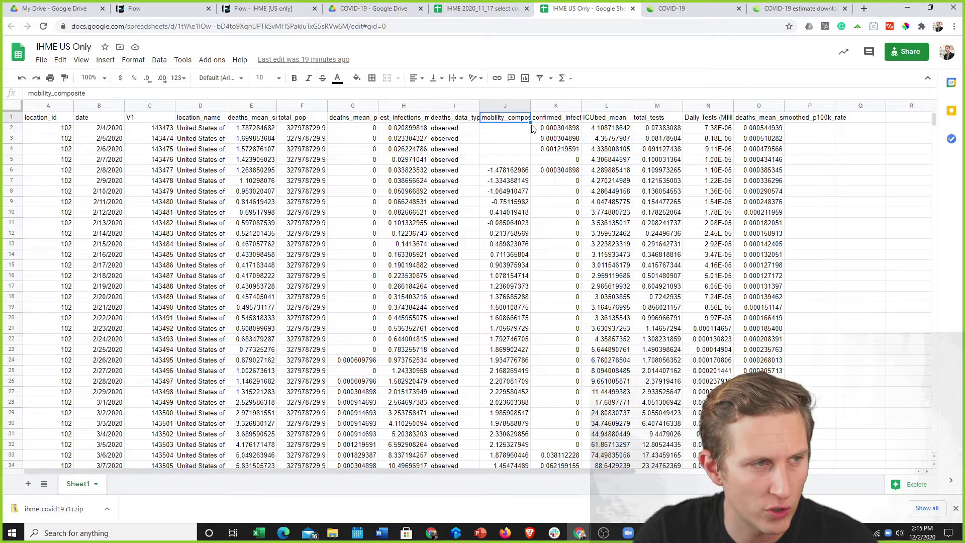
key("Right")
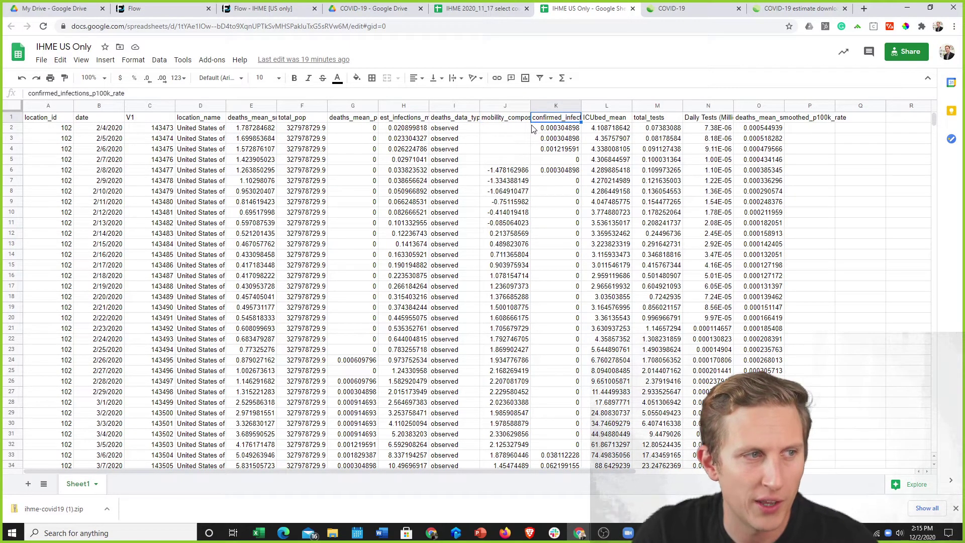
key("Right")
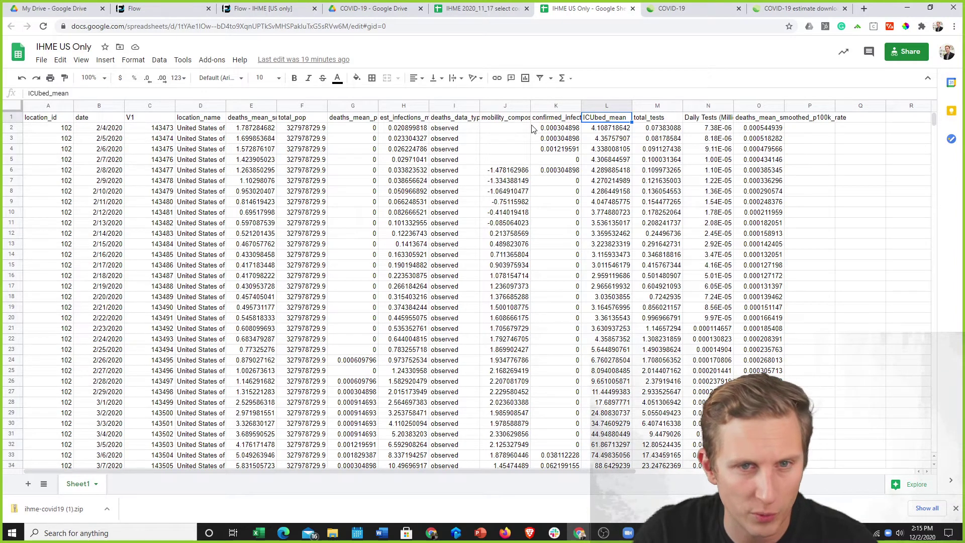
key("Right")
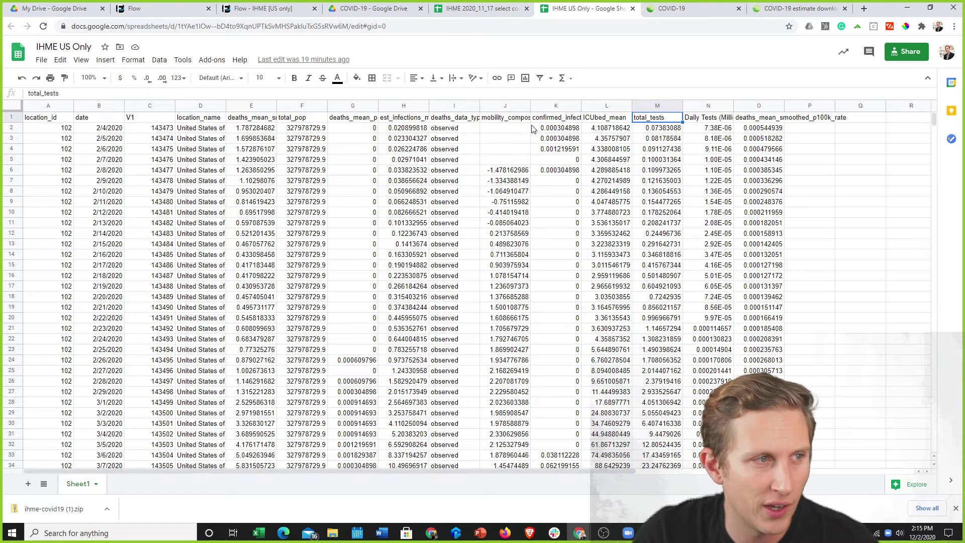
key("Right")
key("Right")
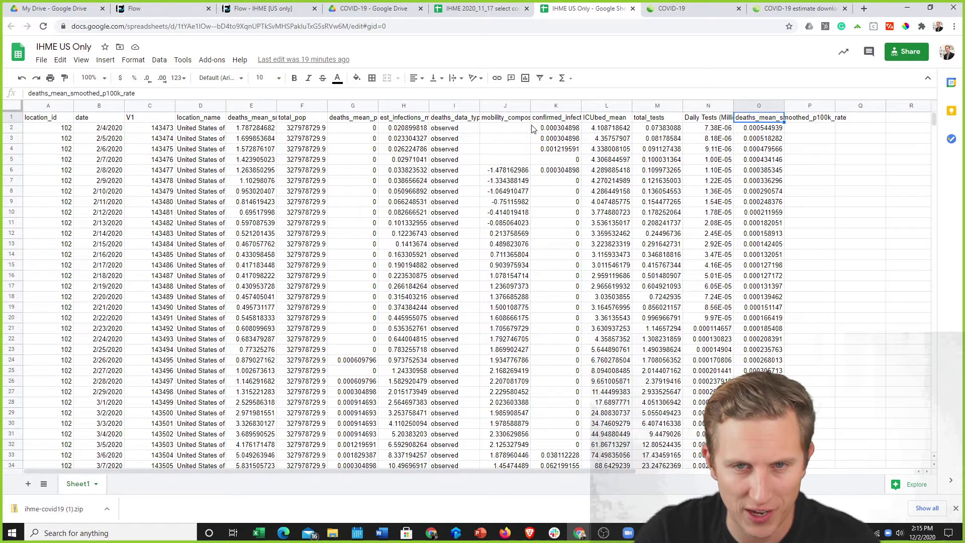
key("Down")
key("Up")
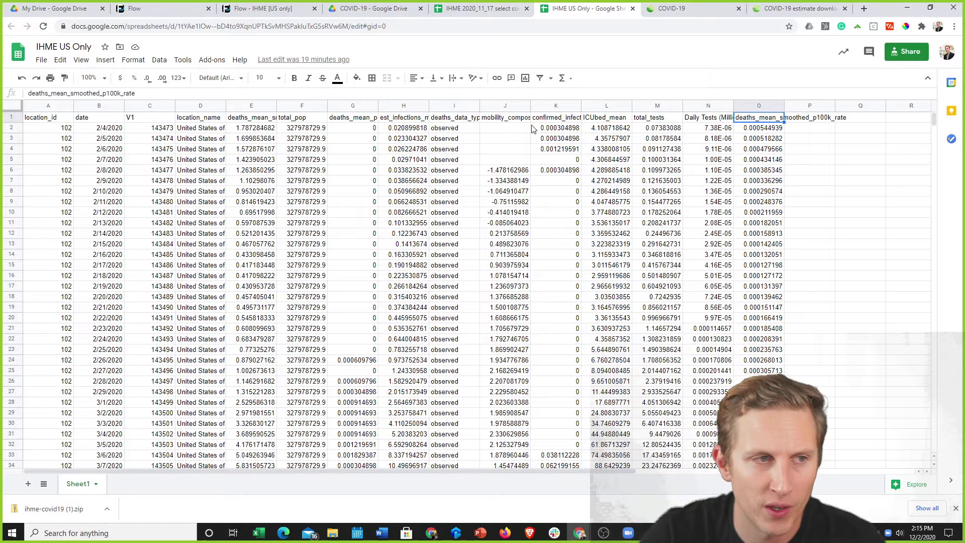
Switch back to Excel and insert six blank columns before the allbed_mean column in Sheet1
key("alt+Tab")
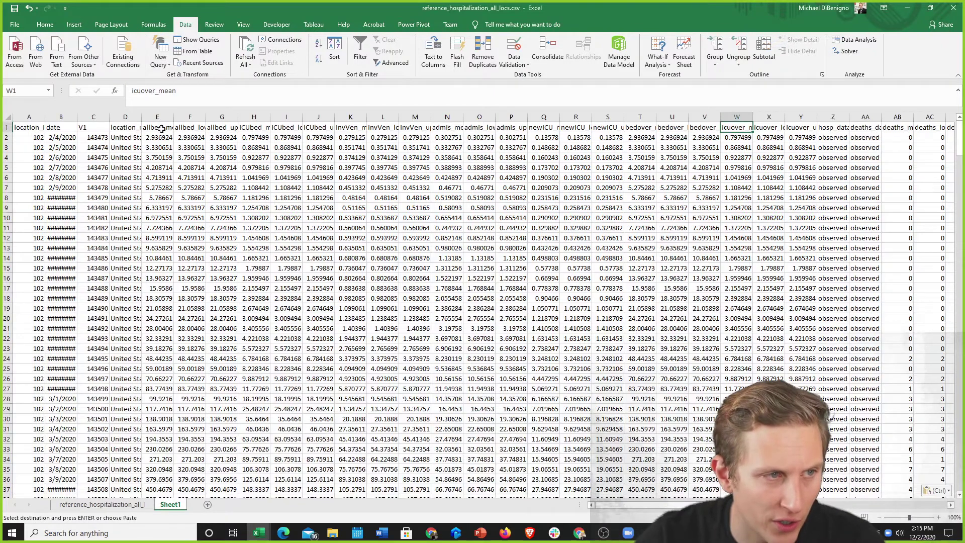
left_click(162, 128)
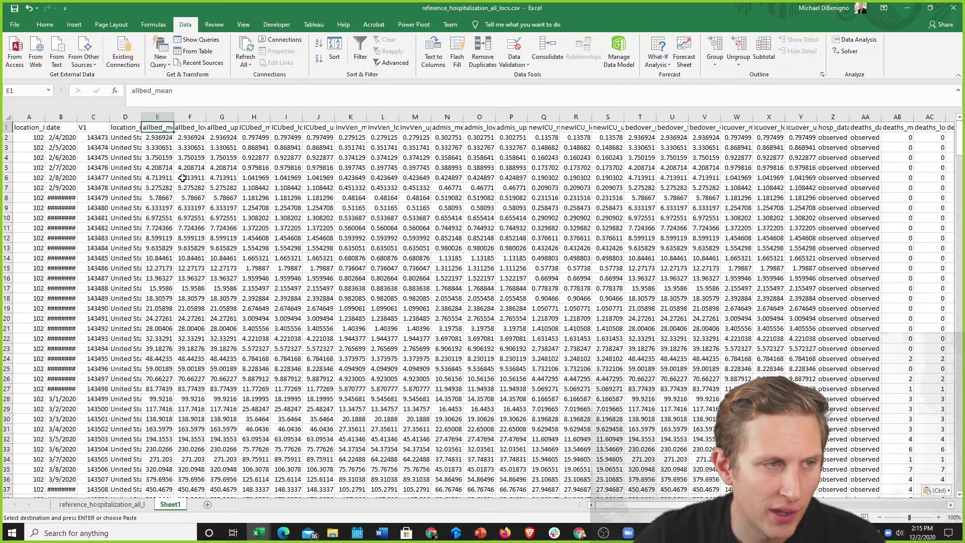
left_click(157, 116)
right_click(157, 116)
left_click(180, 186)
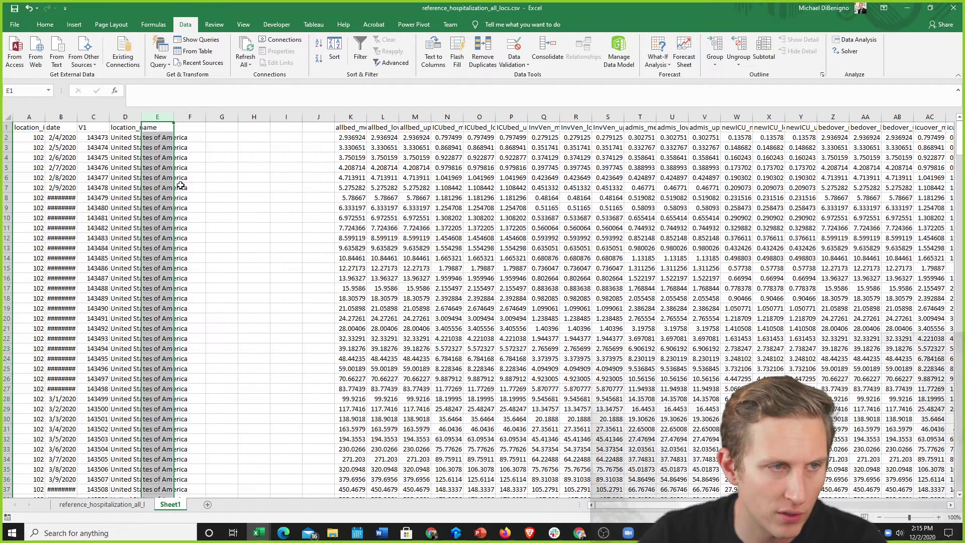
left_click(232, 168)
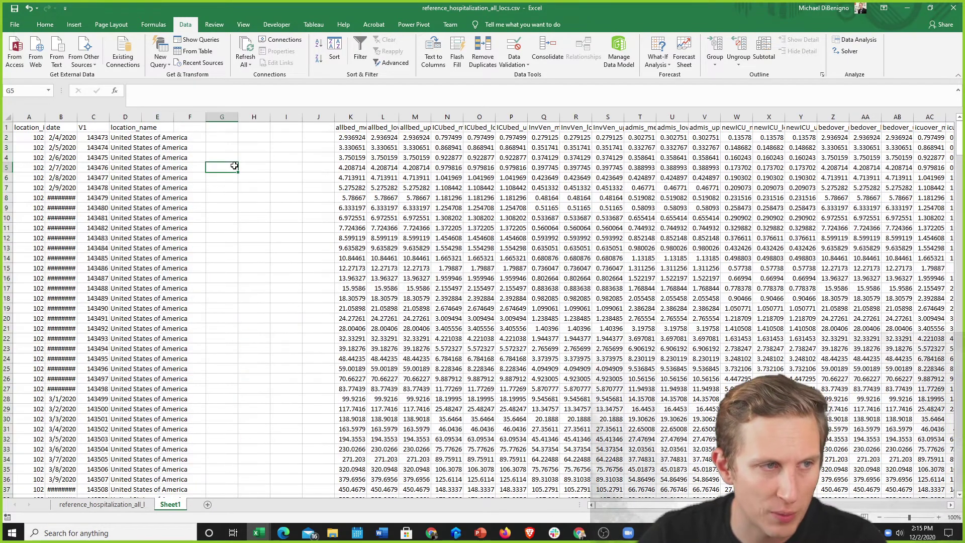
Widen the location_name column to fit its full text and select the first blank header cell, E1
left_click_drag(148, 118, 213, 117)
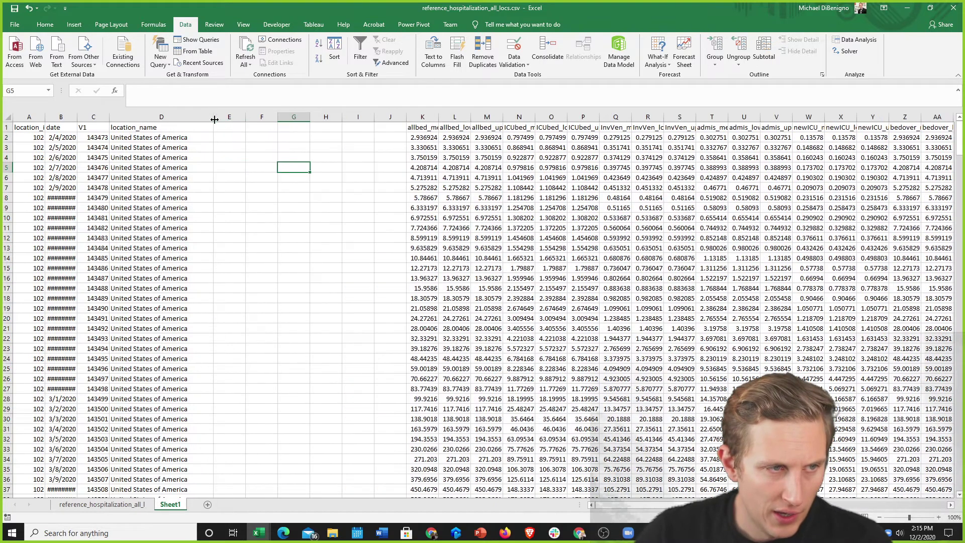
left_click(244, 128)
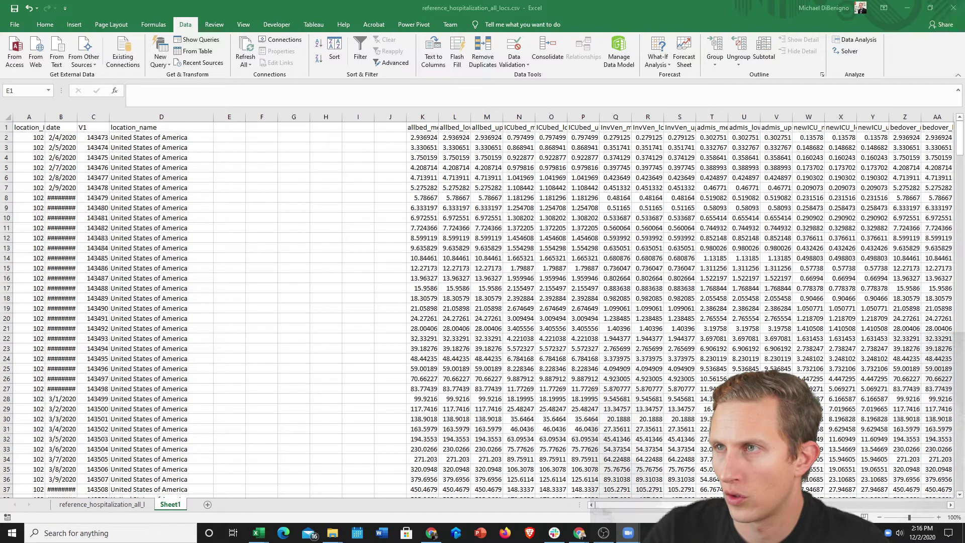
left_click(475, 178)
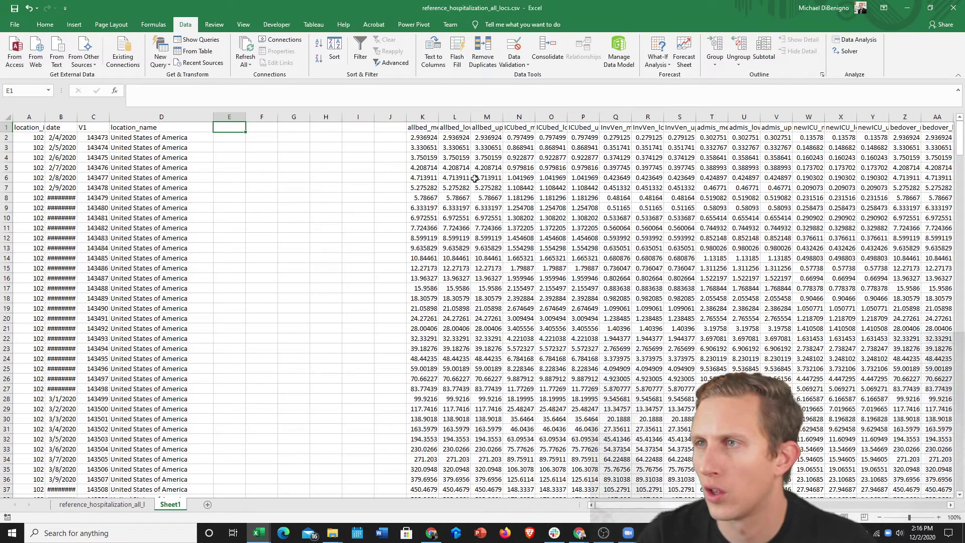
Switch to the IHME US Only sheet in Chrome and create a new blank Google Sheets spreadsheet
key("alt+Tab")
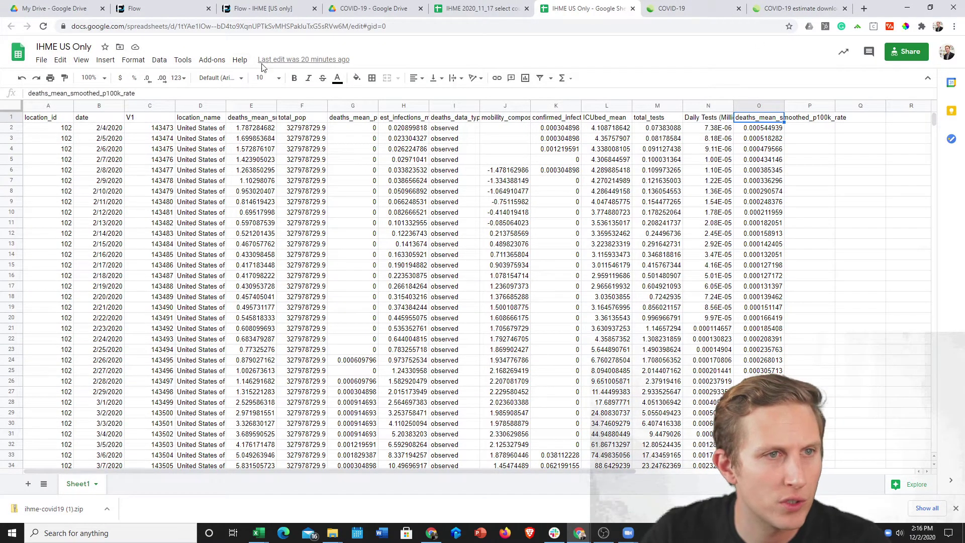
left_click(41, 60)
mouse_move(76, 102)
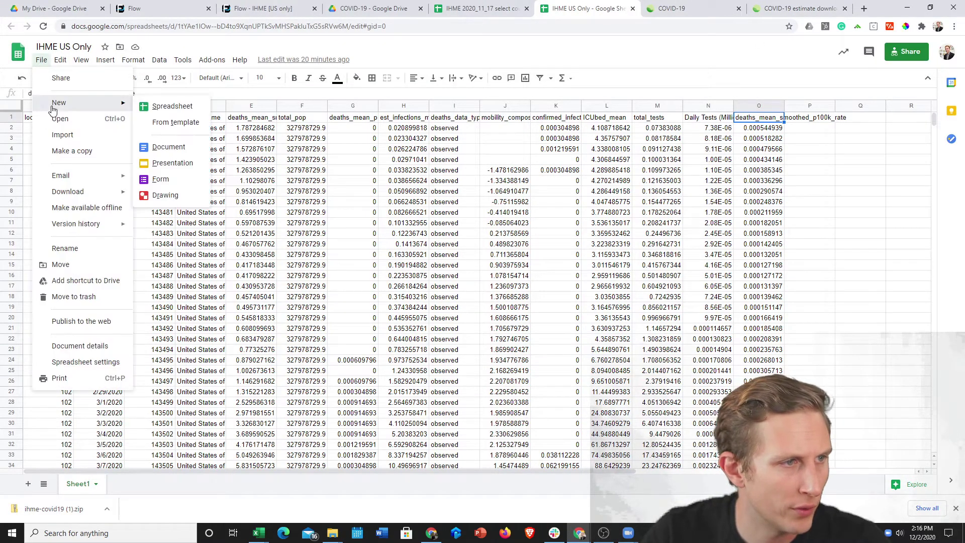
left_click(173, 106)
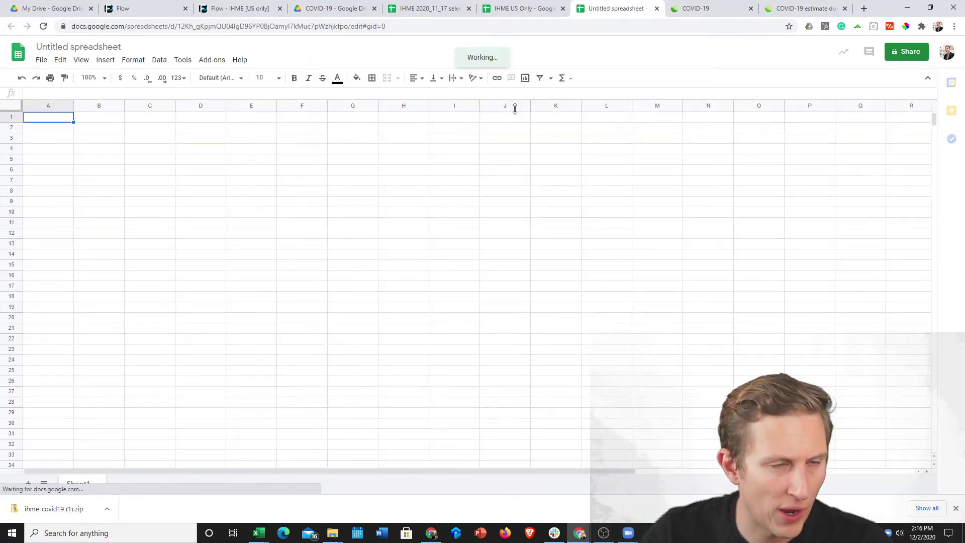
Open the file import for the blank spreadsheet and try to bring in the reference_hospitalization file from File Explorer
left_click(41, 60)
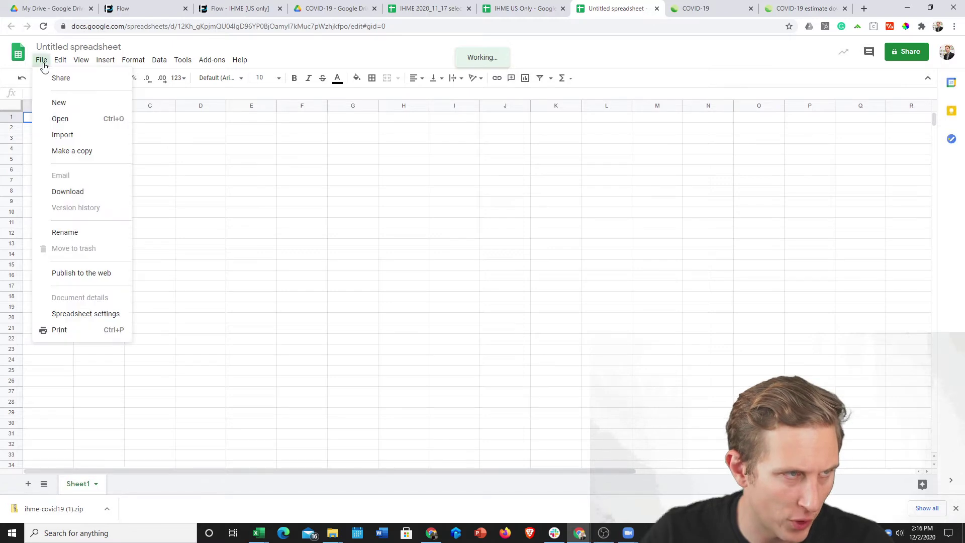
left_click(62, 135)
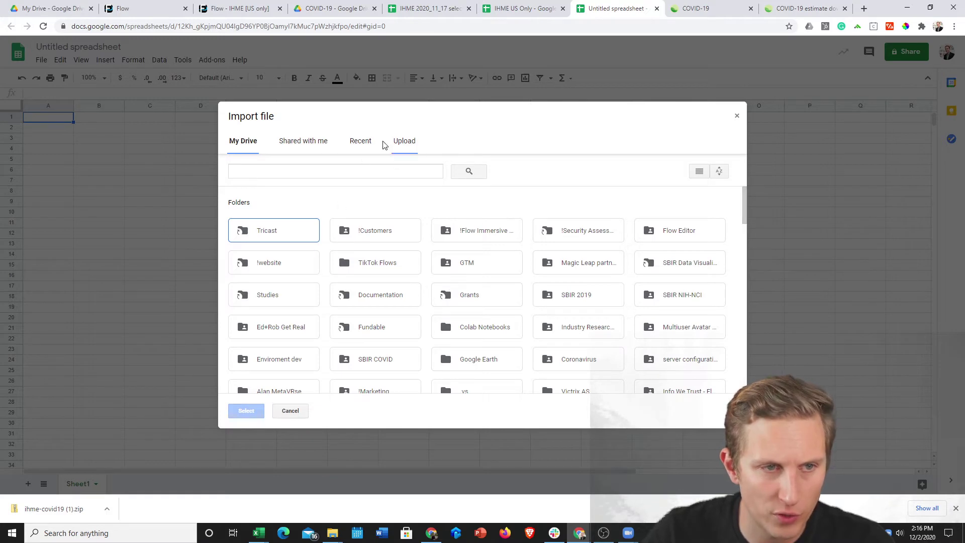
key("alt+Tab")
key("Tab")
key("Tab")
key("Tab")
key("Tab")
left_click_drag(475, 90, 655, 80)
left_click_drag(623, 203, 83, 201)
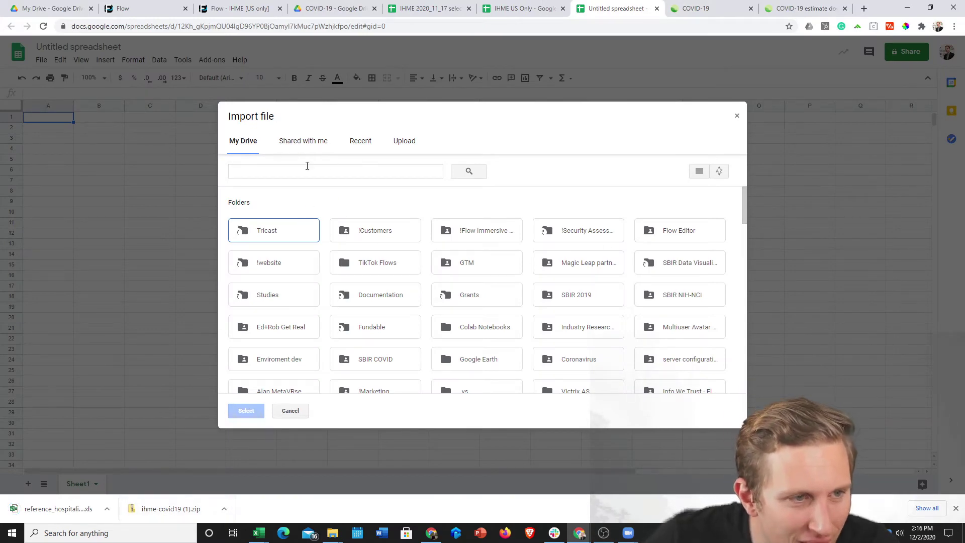
Upload the data file from the 2020_11_19 folder into the spreadsheet's file import
left_click(405, 142)
key("alt+Tab")
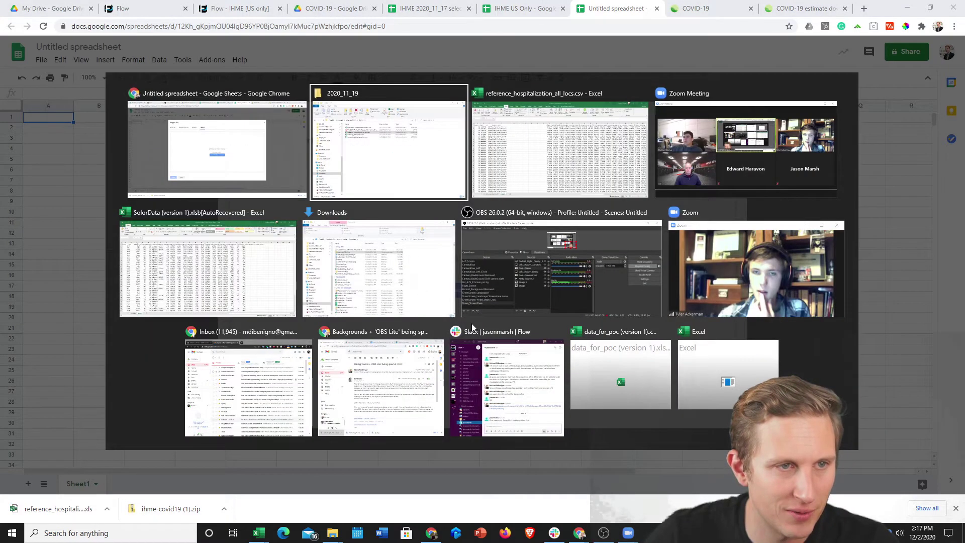
left_click_drag(591, 207, 347, 229)
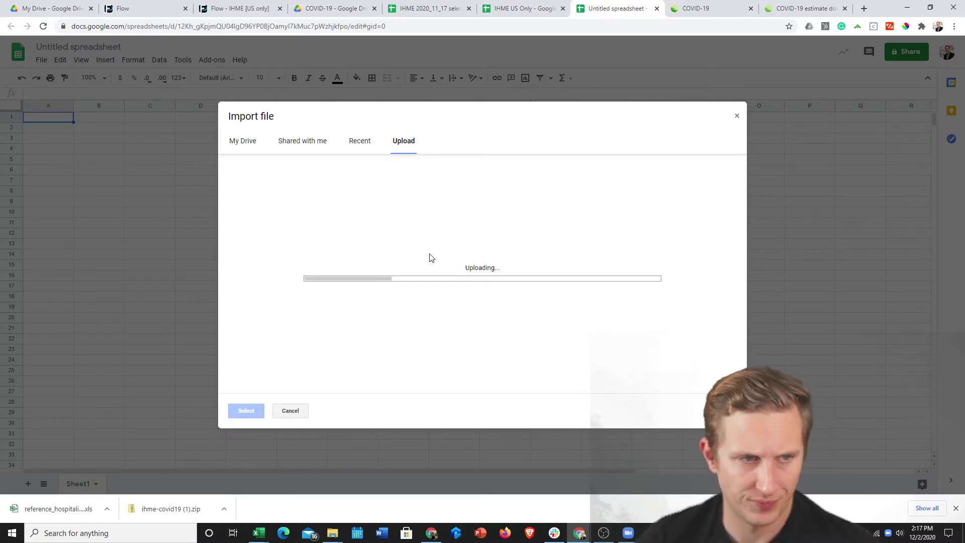
Switch back to Excel and widen the location_name, date and location_id columns in Sheet1 so their contents fit
key("alt+Tab")
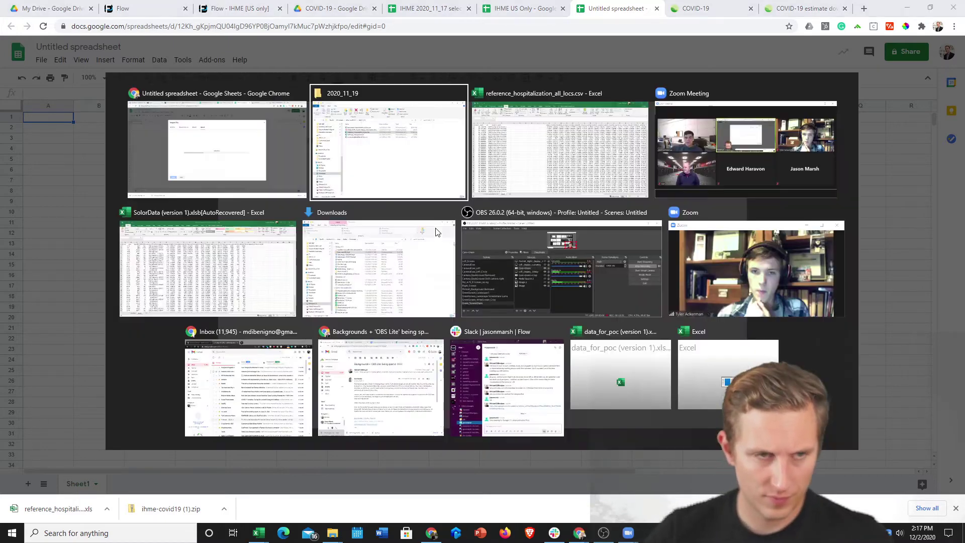
key("alt+Tab")
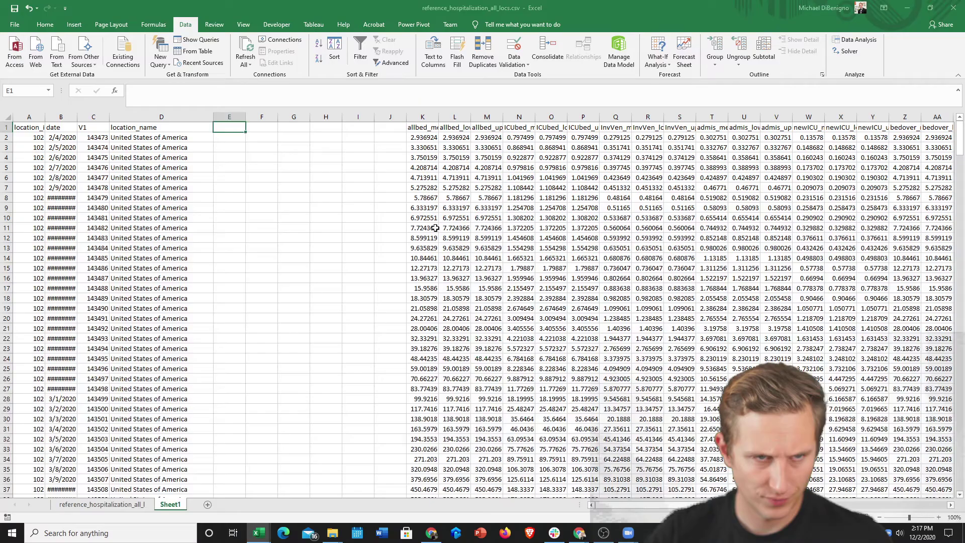
left_click(326, 178)
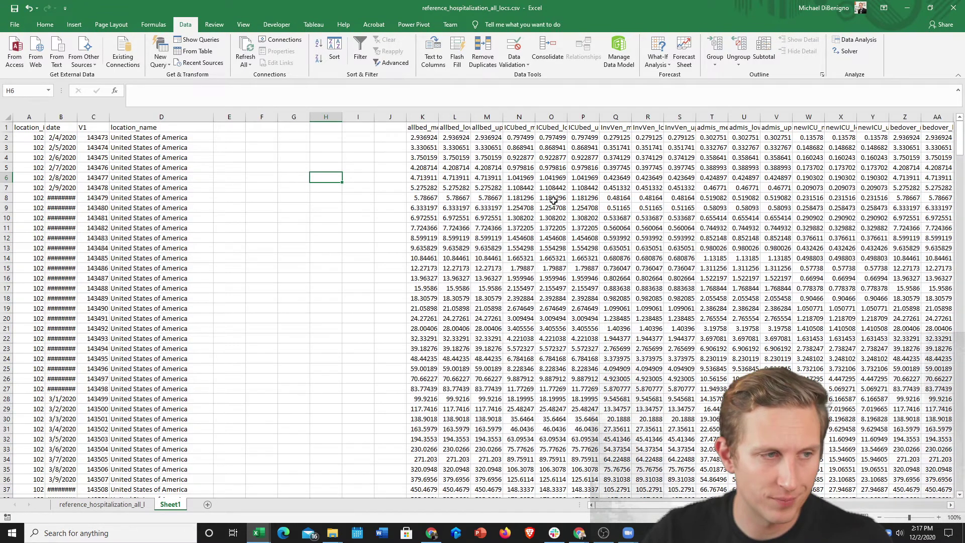
left_click_drag(214, 117, 222, 116)
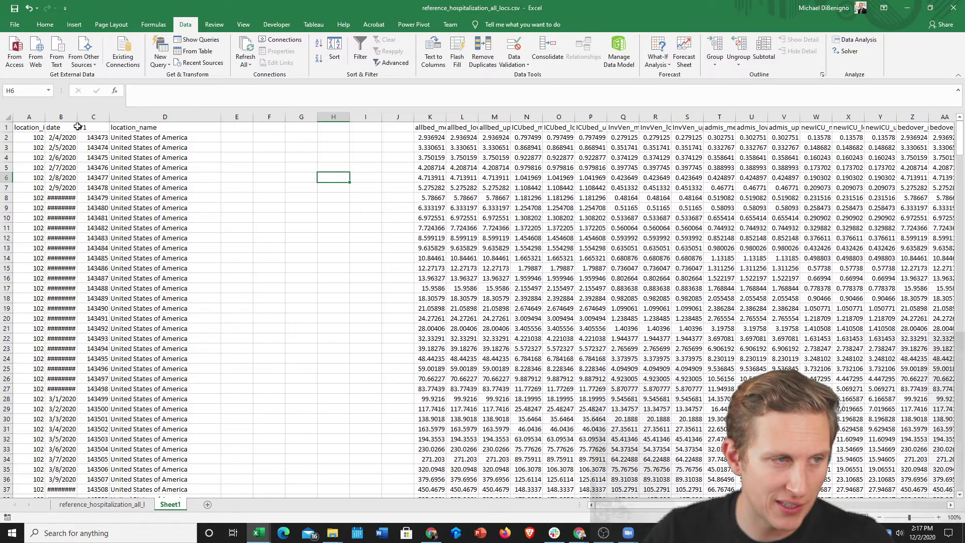
left_click_drag(77, 117, 58, 118)
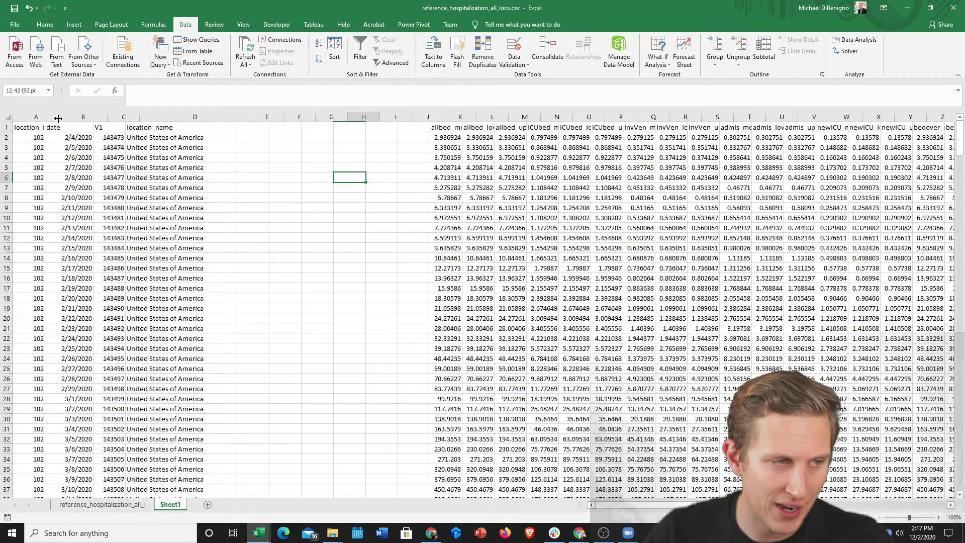
Examine the Sheet1 column headers from allbed_mean through icuover_mean and return to allbed_lower
left_click(469, 129)
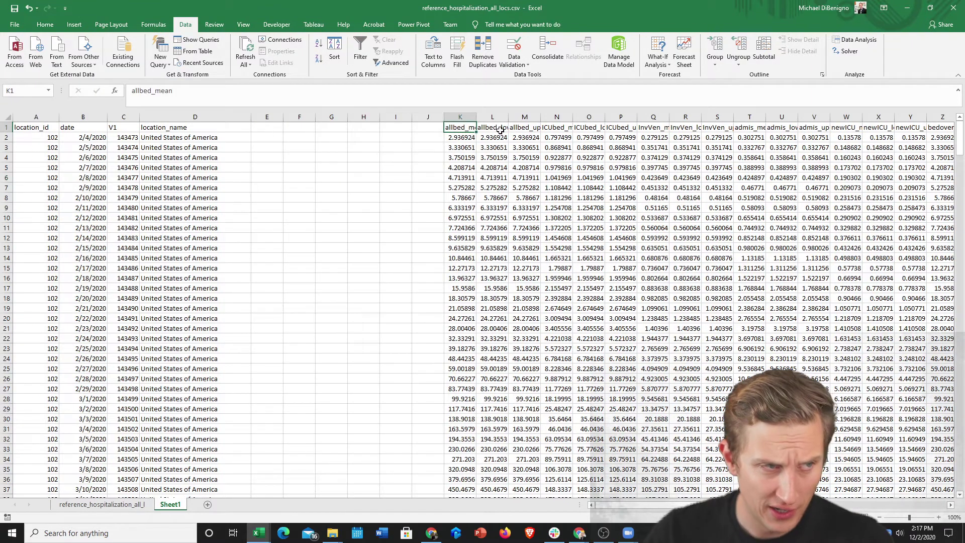
key("Right")
key("Right")
key("Right")
key("Right")
key("Right")
key("Right")
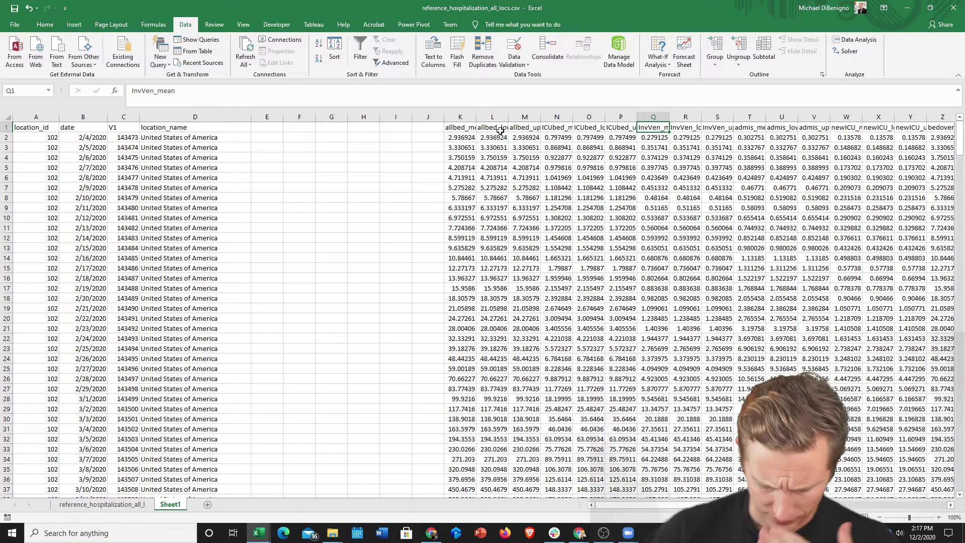
key("Right")
key("Right")
key("Right")
key("Right")
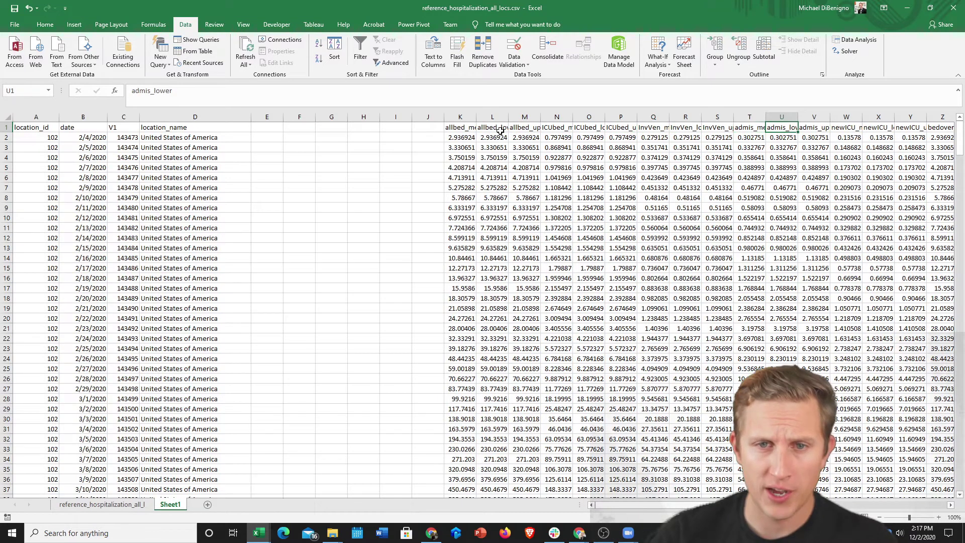
key("Right")
key("Right")
key("Right")
key("Right")
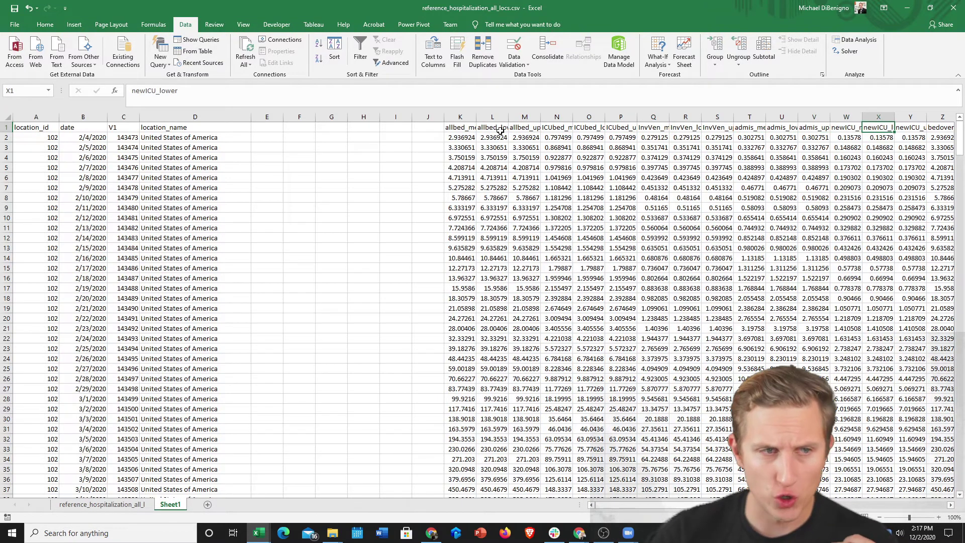
key("Right")
key("Right")
key("Right")
key("Right")
key("Right")
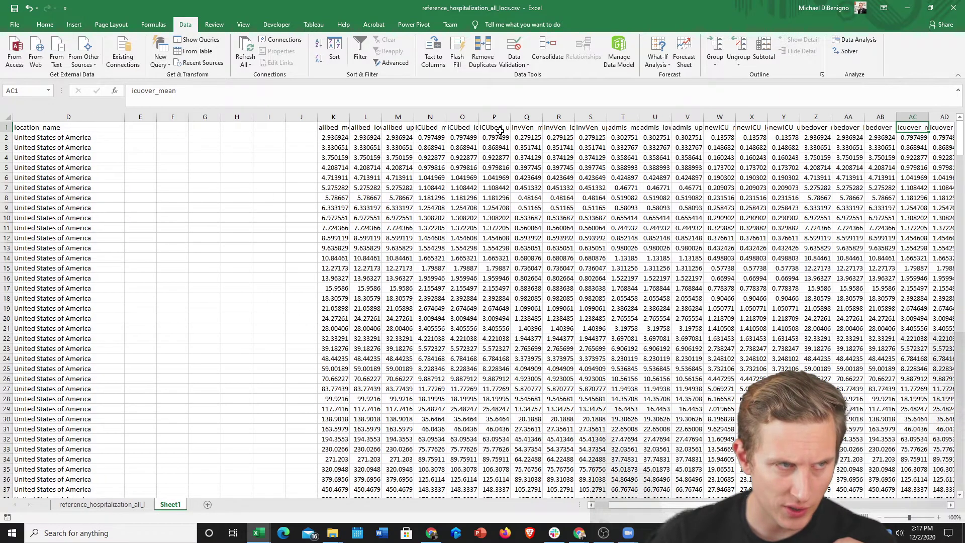
key("Left")
key("Left")
key("Left")
key("Left")
key("Left")
key("Left")
key("Left")
key("Left")
key("Left")
key("Left")
key("Left")
key("Left")
key("Left")
key("Left")
key("Left")
key("Left")
key("Left")
key("Left")
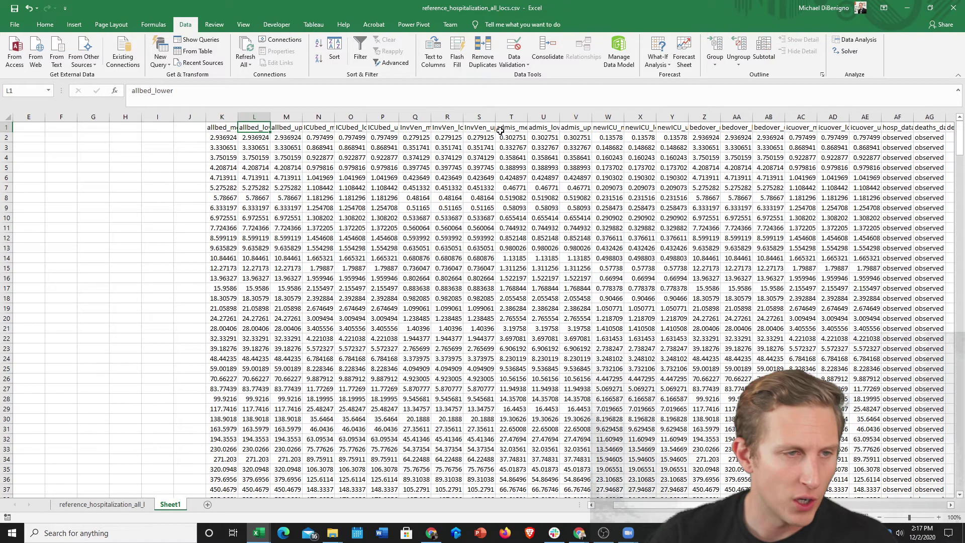
key("alt+Tab")
key("alt+shift+Tab")
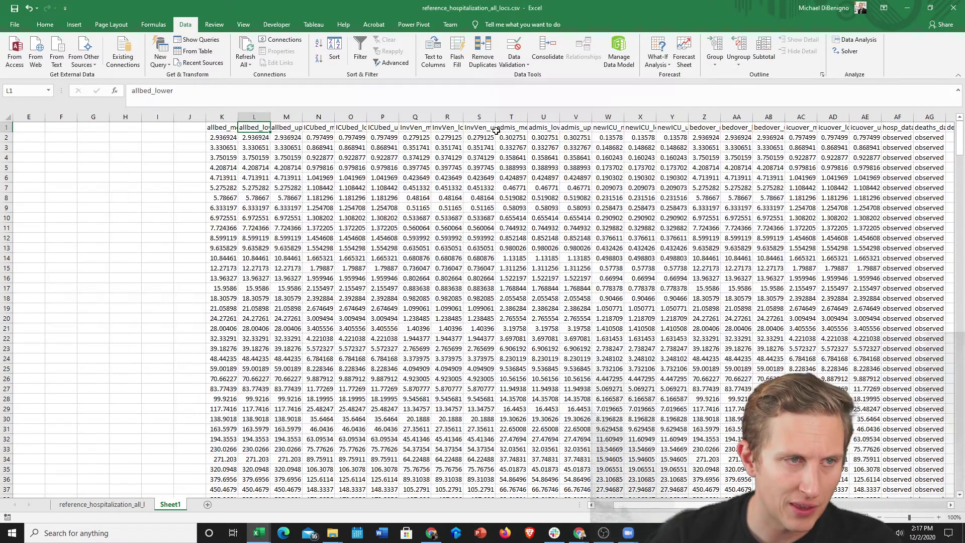
Examine the Sheet1 column headers from allbed_upper through totdea_upper, including the ICU, overflow and deaths columns
key("Right")
key("Right")
key("Right")
key("Right")
key("Right")
key("Right")
key("Right")
key("Right")
key("Right")
key("Right")
key("Right")
key("Right")
key("Right")
key("Right")
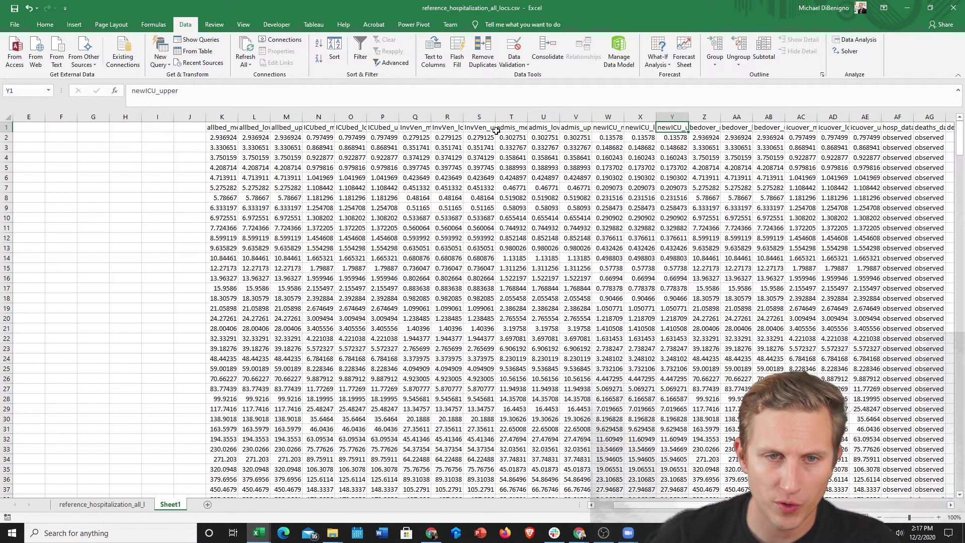
key("Right")
key("Right")
key("Right")
key("Right")
key("Right")
key("Right")
key("Right")
key("Right")
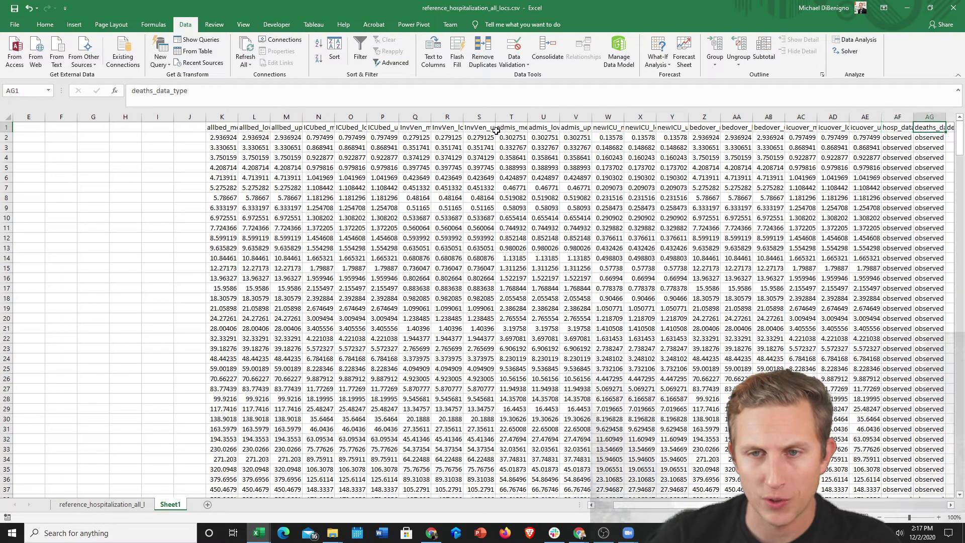
key("Right")
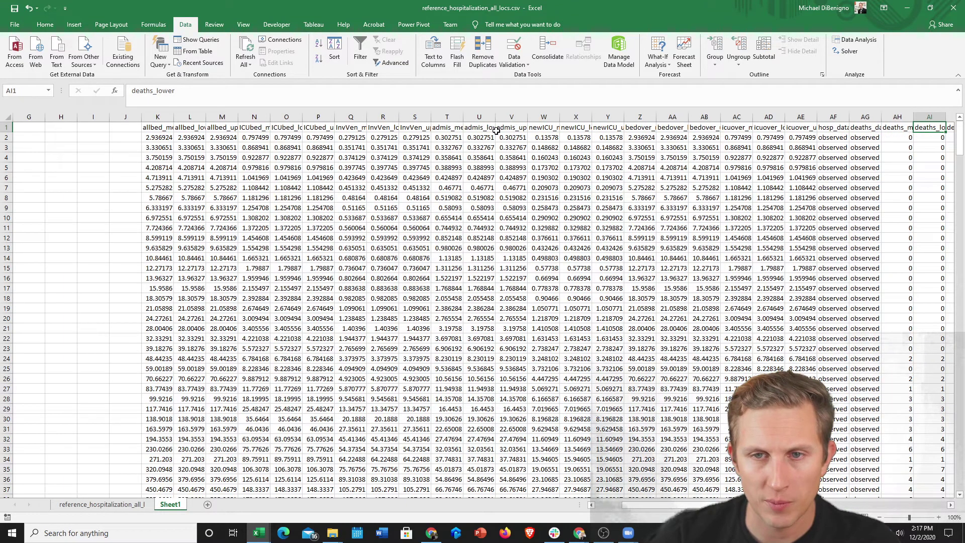
key("Left")
key("Left")
key("Left")
key("Left")
key("Left")
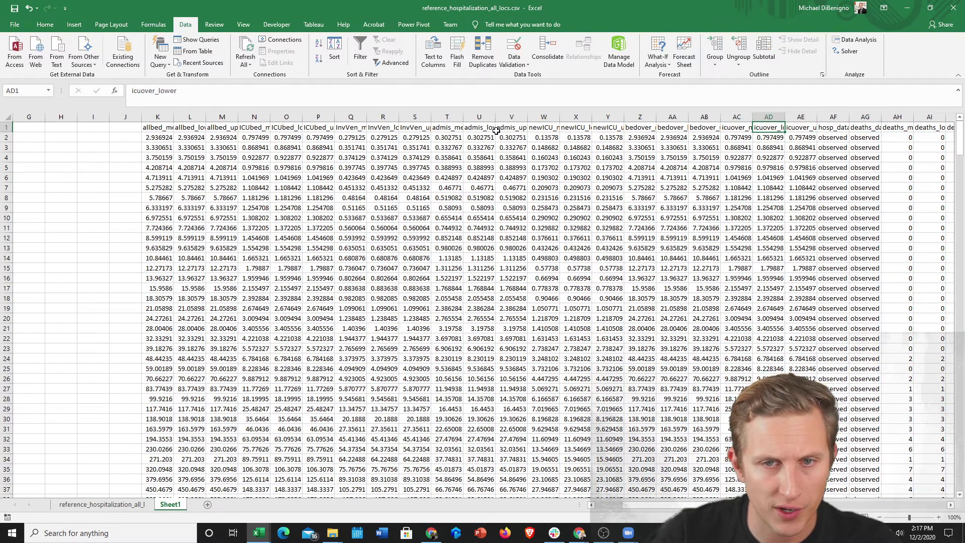
key("Right")
key("Right")
key("Right")
key("Right")
key("Right")
key("Right")
key("Right")
key("Right")
key("Right")
key("Right")
key("Right")
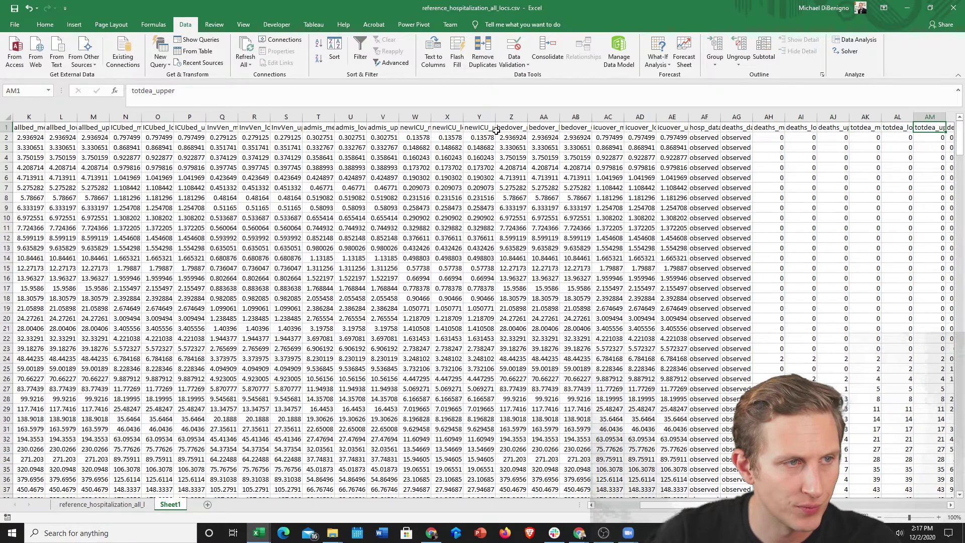
Examine the Sheet1 headers past totdea_upper, comparing the total_tests, confirmed_infections and est_infections columns
key("Right")
key("Right")
key("Right")
key("Right")
key("Right")
key("Right")
key("Right")
key("Right")
key("Right")
key("Right")
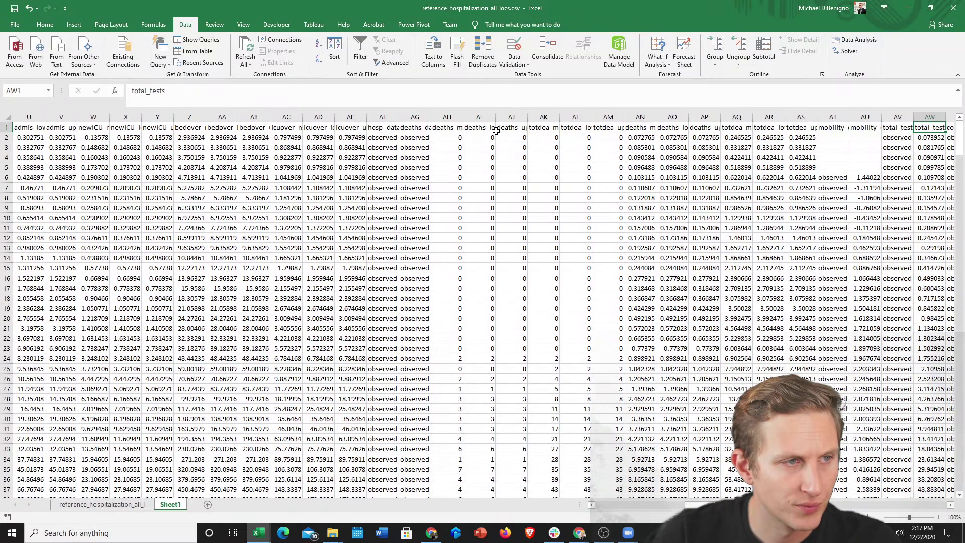
key("Left")
key("Right")
key("Right")
key("Right")
key("Right")
key("Left")
key("Left")
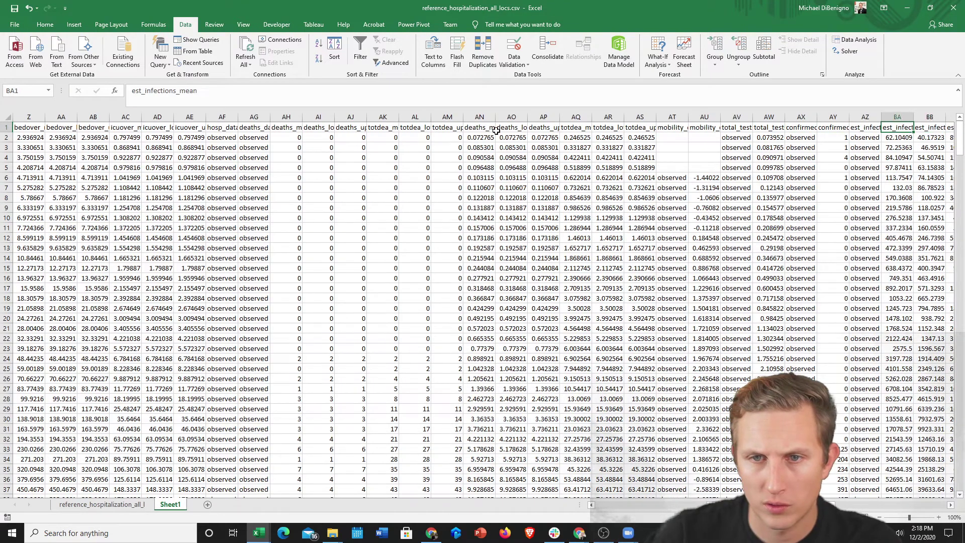
key("Right")
key("Right")
key("Left")
key("Left")
key("Left")
key("Left")
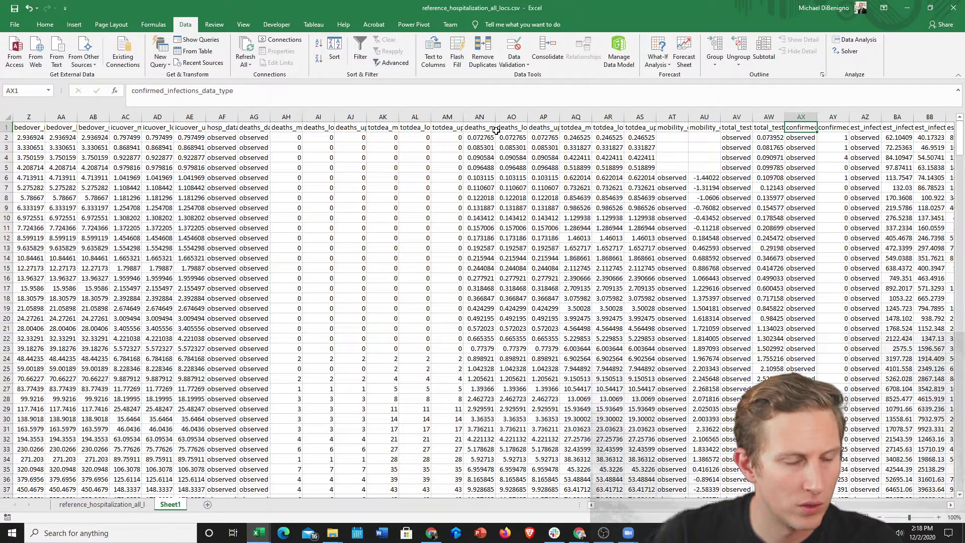
Copy the whole confirmed_infections column into blank column E and widen that column to fit its header
key("Right")
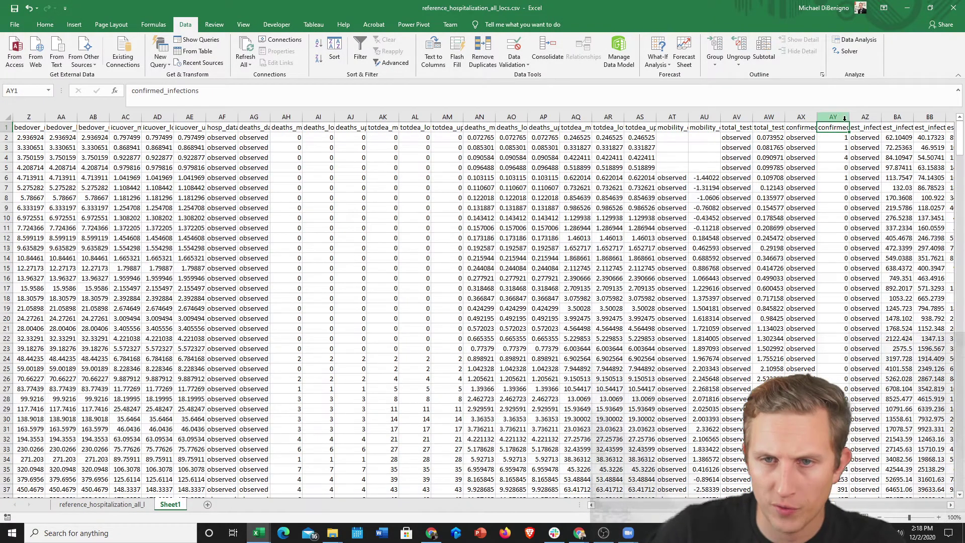
key("ctrl+space")
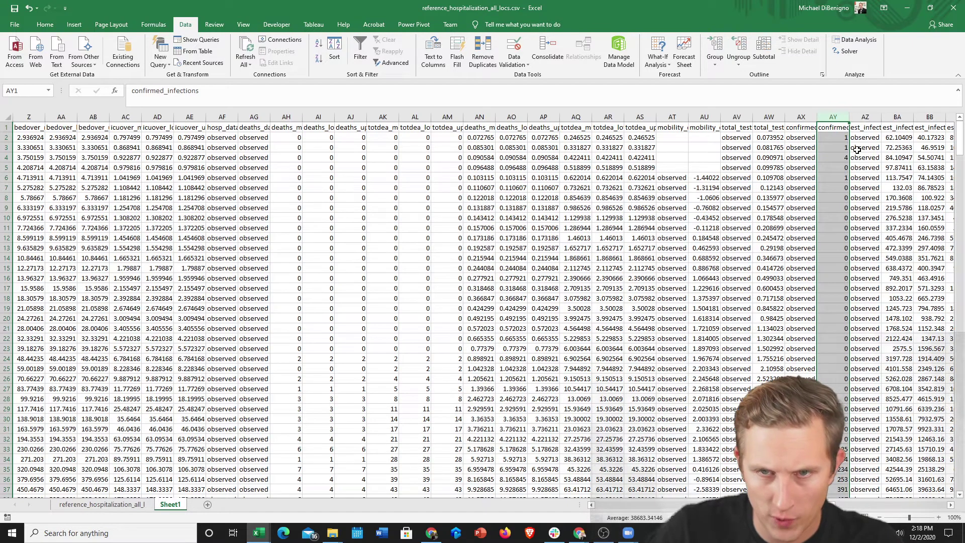
key("ctrl+c")
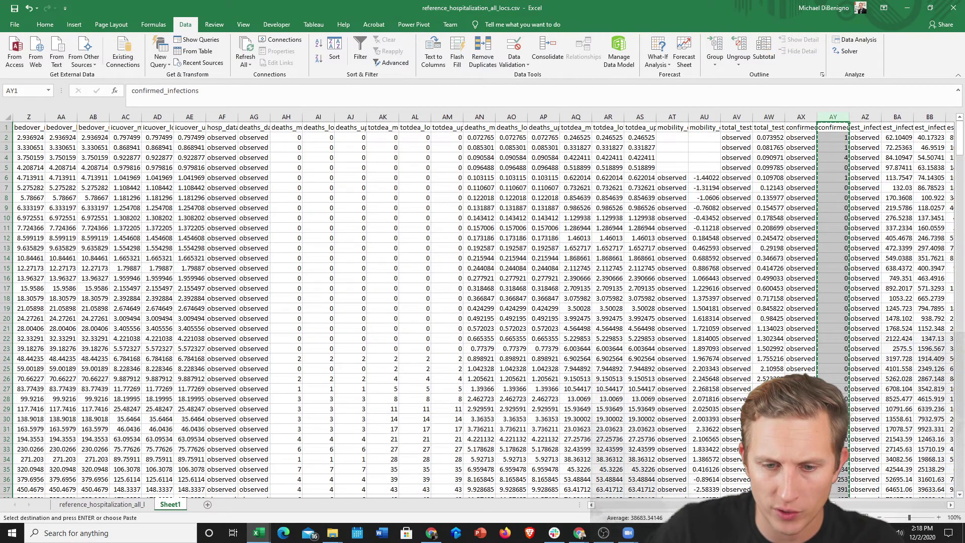
scroll(483, 302, "left", 10)
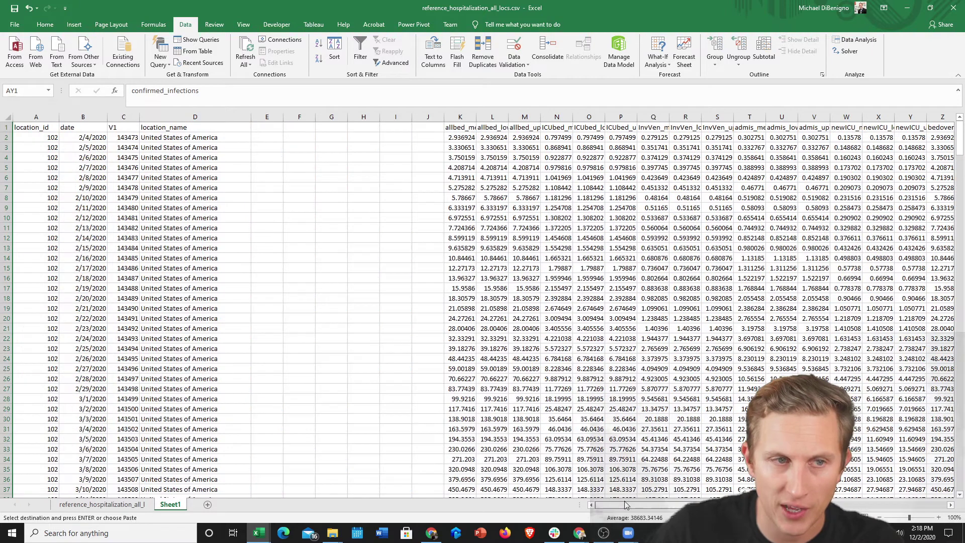
left_click(272, 116)
key("Return")
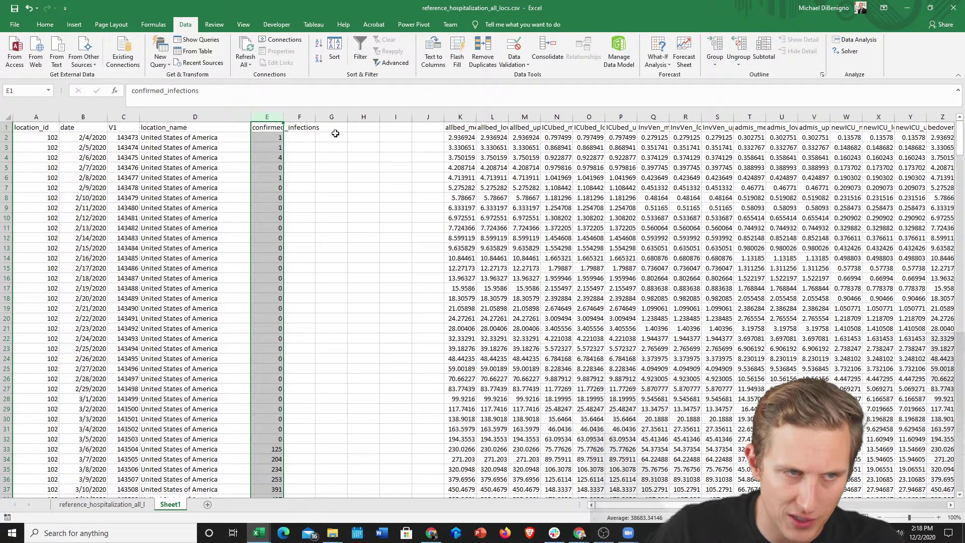
left_click(332, 130)
left_click_drag(324, 114, 323, 115)
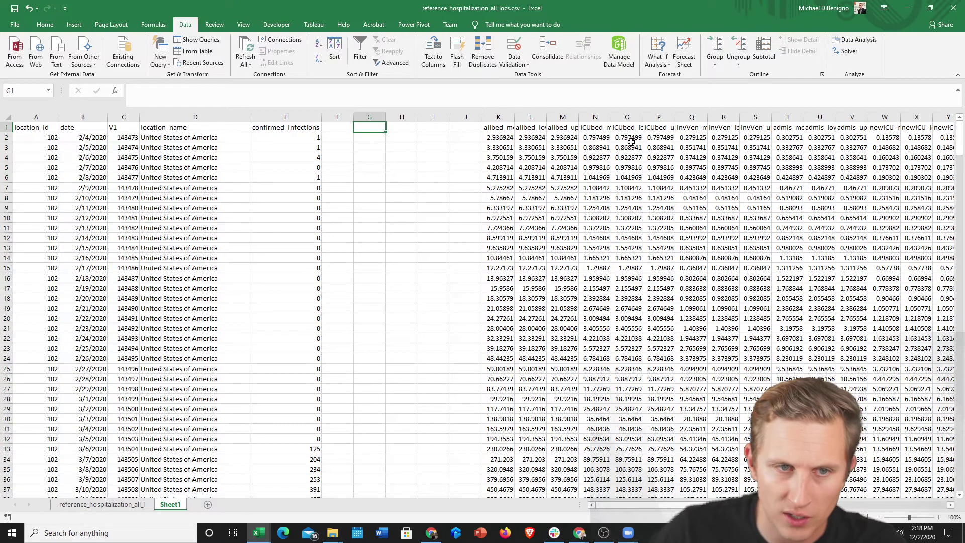
Examine the Sheet1 column headers across to deaths_mean and return to the confirmed_infections header in column E
left_click(730, 129)
key("Right")
key("Right")
key("Right")
key("Right")
key("Right")
key("Right")
key("Right")
key("Right")
key("Right")
key("Right")
key("Right")
key("Right")
key("Right")
key("Right")
key("Right")
key("Right")
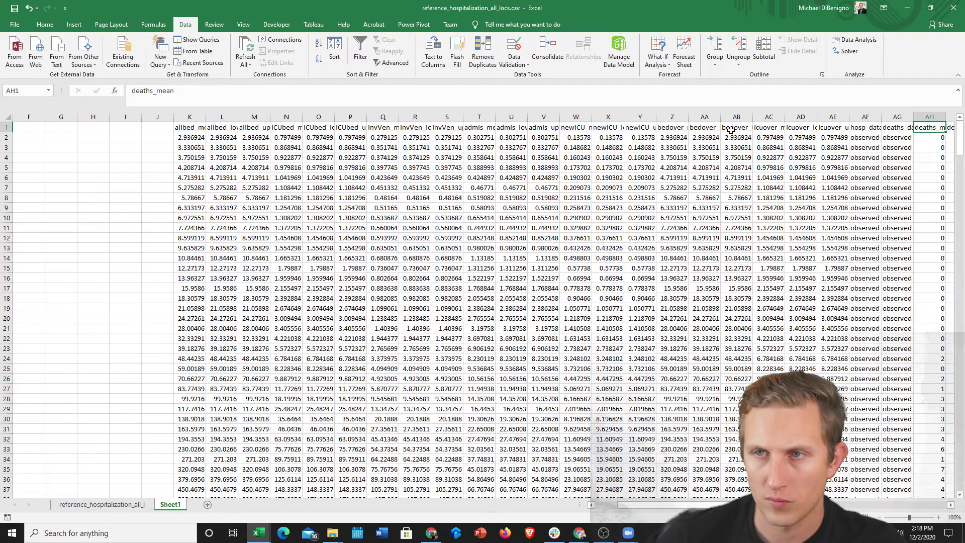
key("Left")
key("Left")
key("Left")
key("Left")
key("Left")
key("Left")
key("Left")
key("Left")
key("Left")
key("Left")
key("Left")
key("Left")
key("Left")
key("Left")
key("Left")
key("Left")
key("Left")
key("Left")
key("Left")
key("Left")
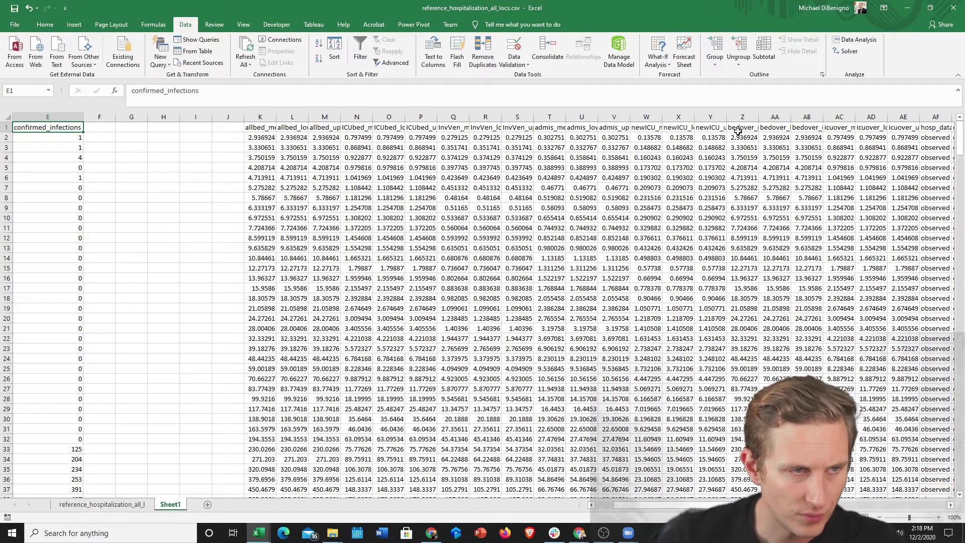
Switch to Google Sheets, try to import reference_hospitalization_all_locs.csv with Replace spreadsheet, and dismiss the import
key("alt+Tab")
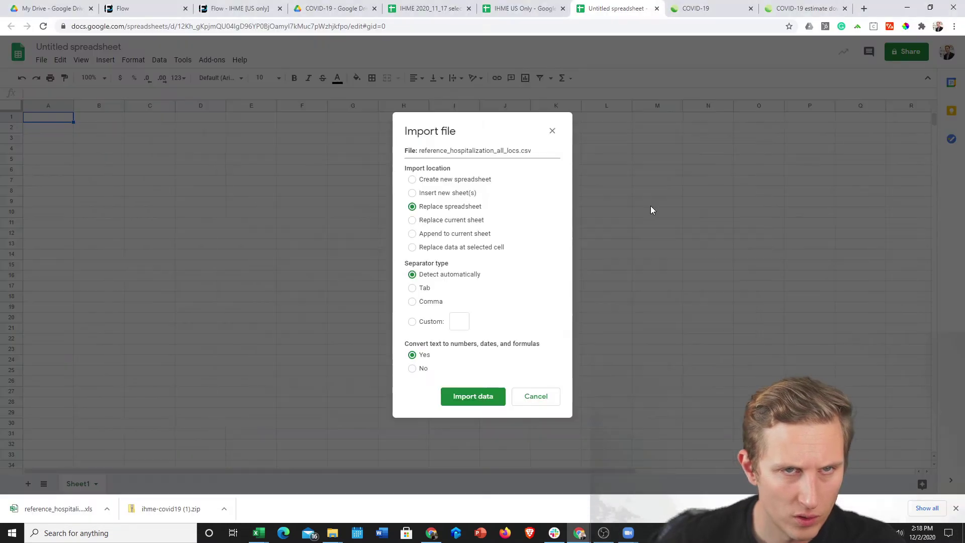
left_click(489, 400)
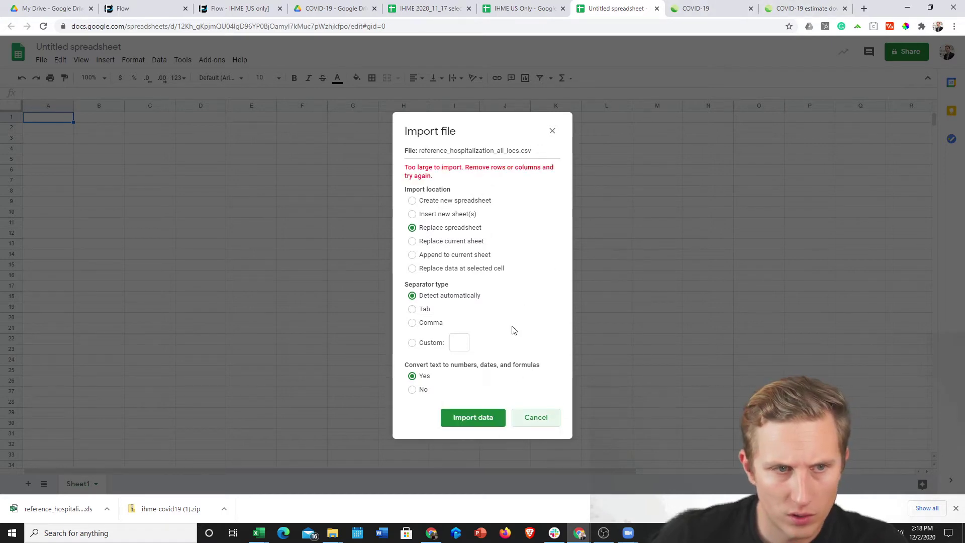
left_click(536, 418)
Switch back to Excel and delete the blank columns F through J between confirmed_infections and allbed_mean
key("alt+Tab")
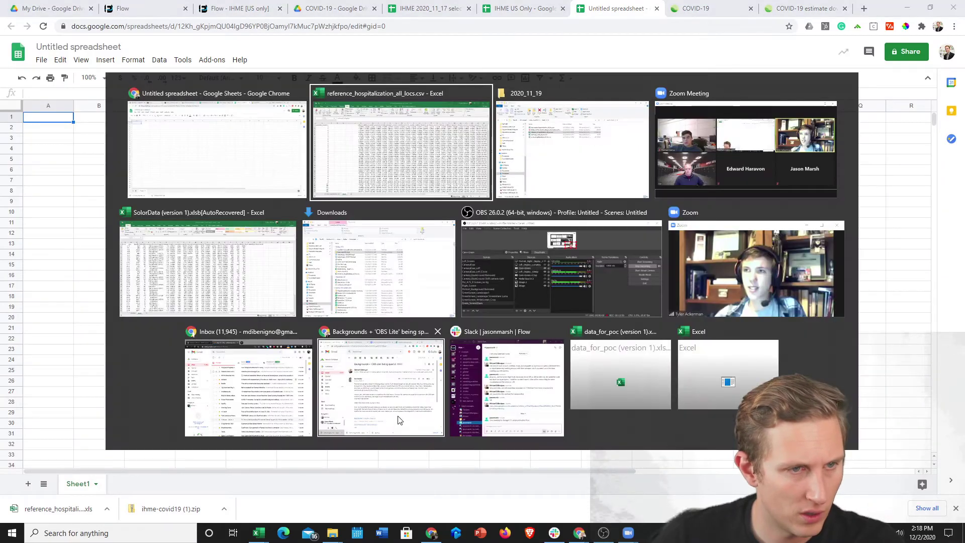
left_click_drag(99, 117, 227, 112)
right_click(227, 112)
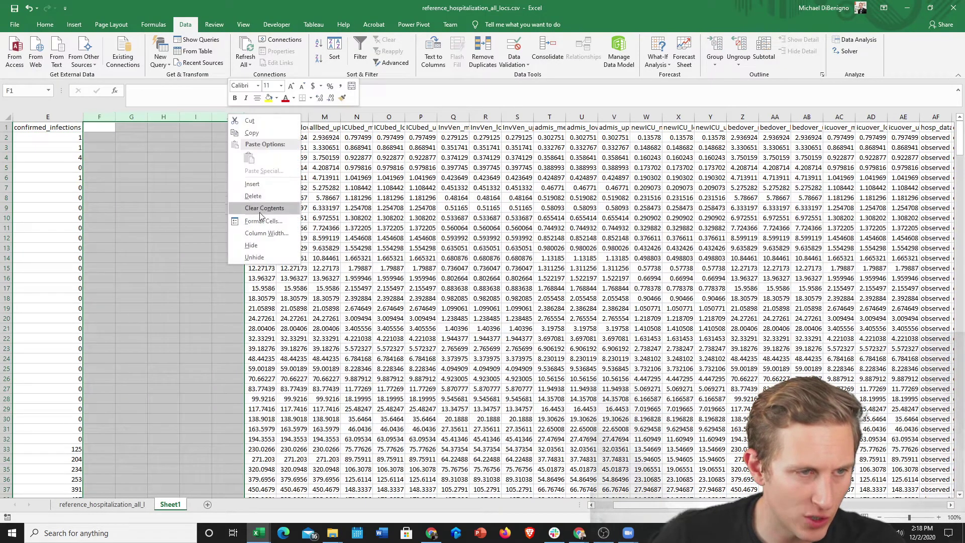
left_click(264, 195)
left_click(132, 250)
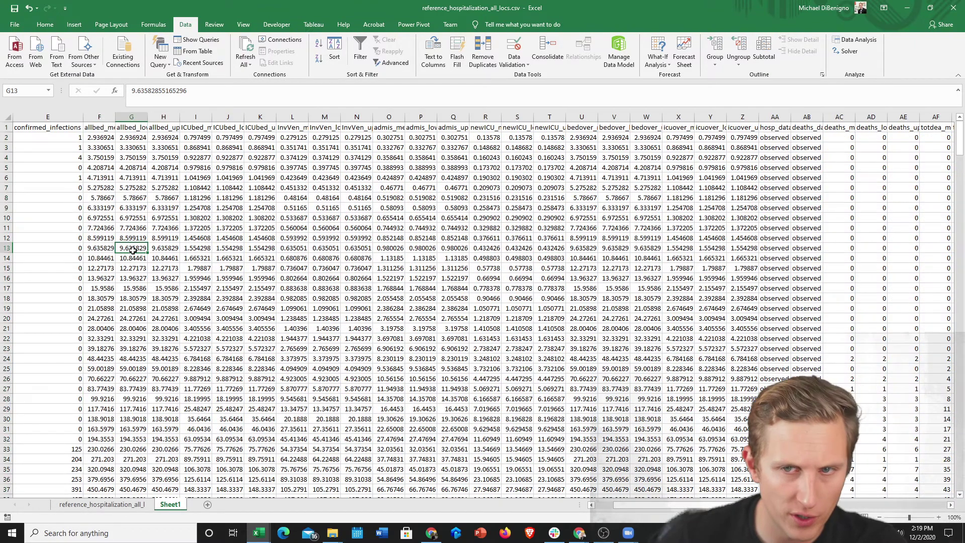
Save the filtered sheet as a comma-delimited CSV named UnitedStates in the Downloads folder, keeping the CSV format
key("Home")
key("ctrl+Home")
scroll(129, 246, "down", 3)
scroll(68, 133, "up", 3)
left_click(15, 24)
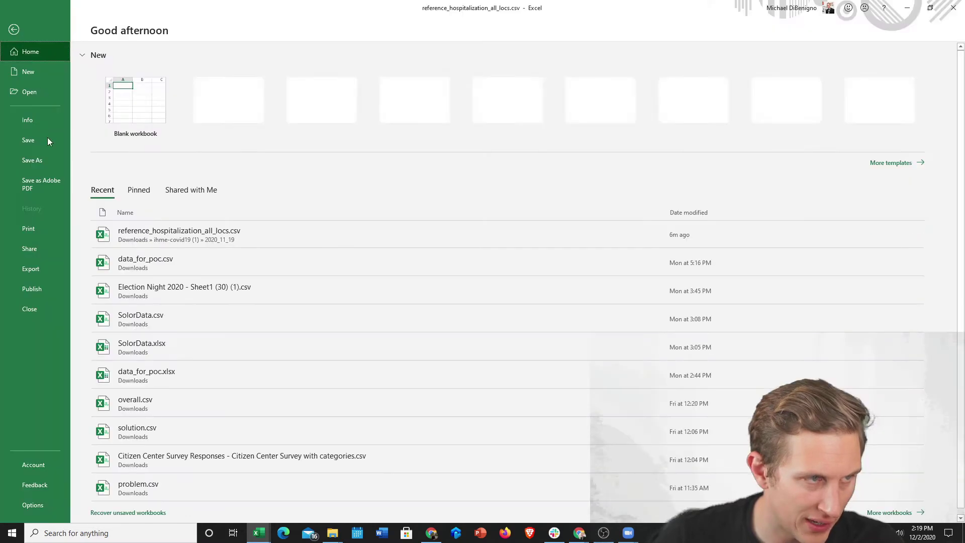
left_click(32, 160)
left_click(337, 163)
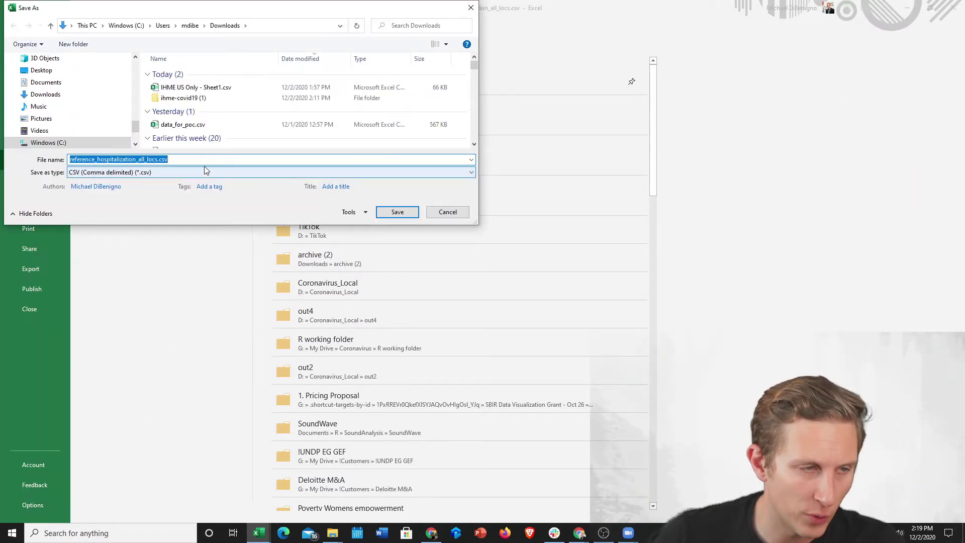
type("UnitedStates")
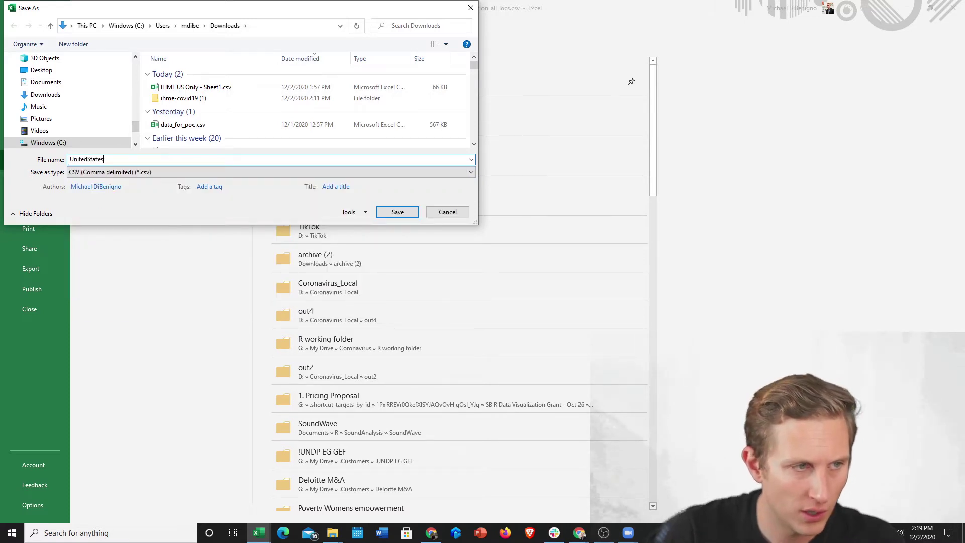
left_click(397, 212)
left_click(465, 299)
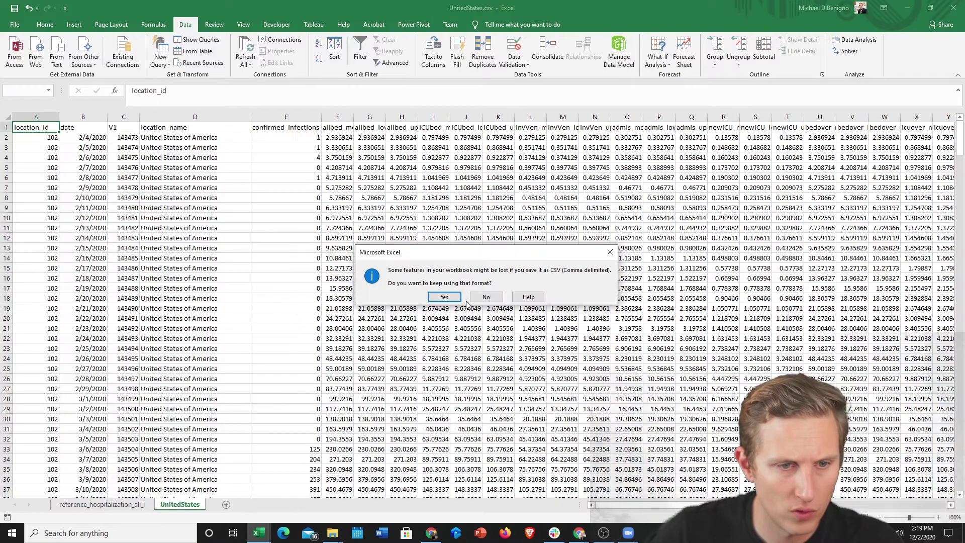
left_click(455, 297)
left_click(536, 255)
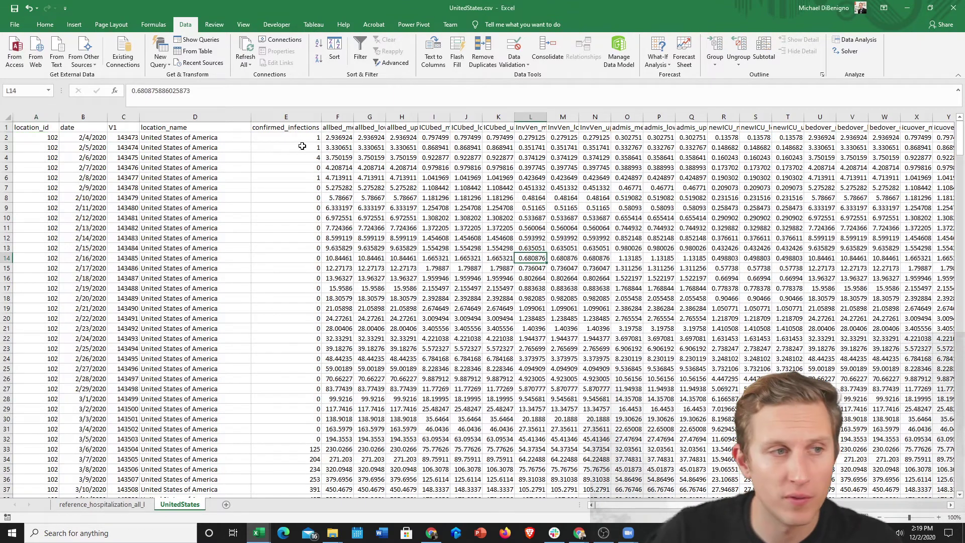
Switch to Google Sheets and import UnitedStates.csv from the device, replacing the spreadsheet and detecting the separator automatically
key("alt+Tab")
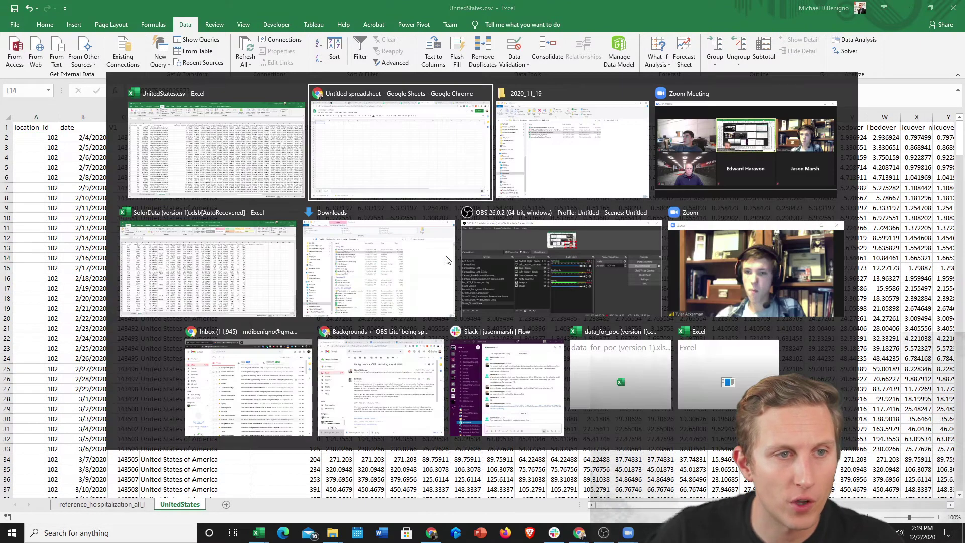
left_click(41, 61)
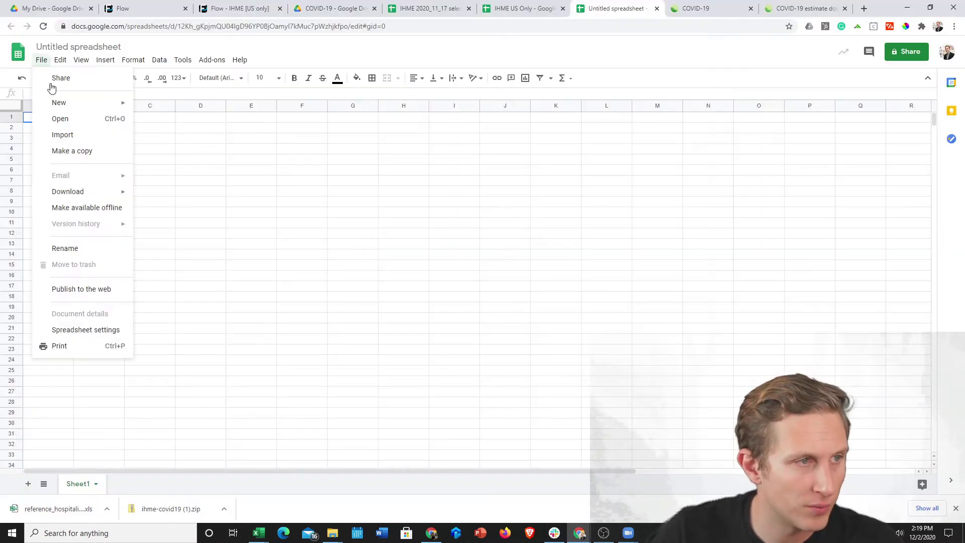
left_click(67, 135)
left_click(404, 140)
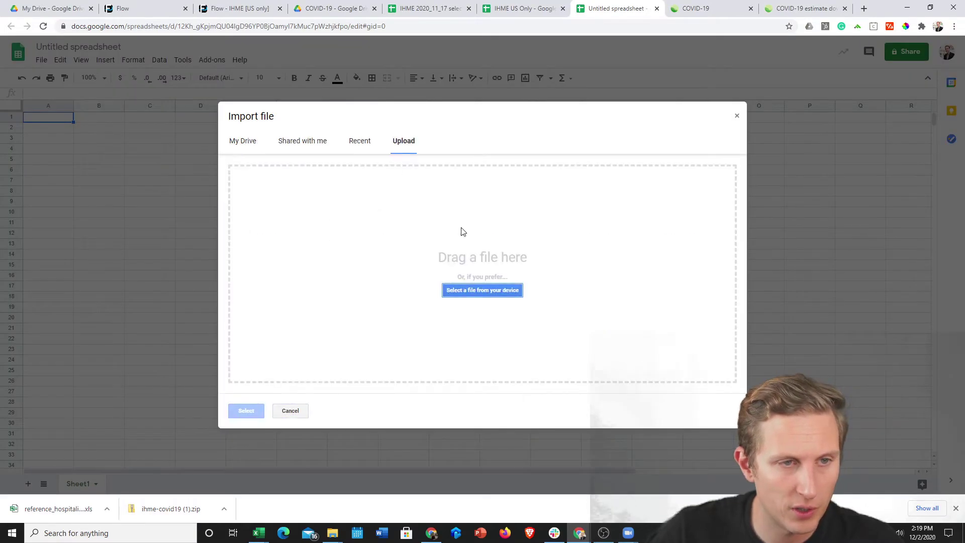
left_click(490, 294)
left_click(171, 98)
left_click(497, 408)
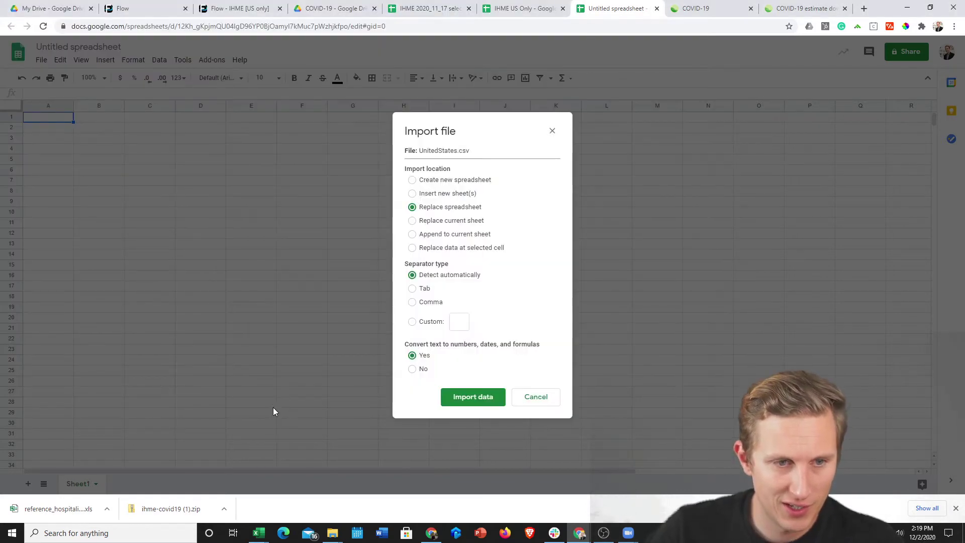
left_click(475, 402)
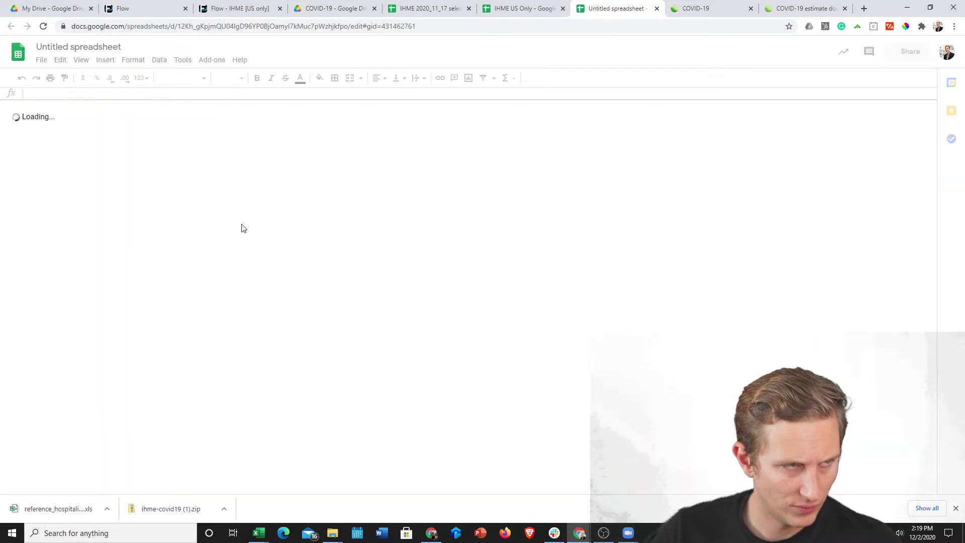
left_click(150, 159)
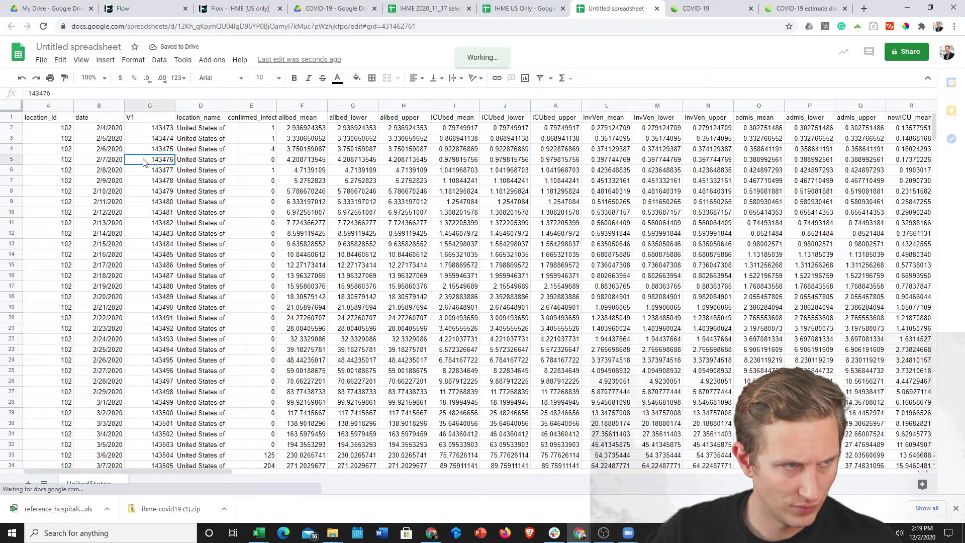
Rename the untitled spreadsheet as IHME US
left_click(74, 46)
type("IHME US On")
key("BackSpace")
key("BackSpace")
key("BackSpace")
left_click(150, 203)
Move the IHME US spreadsheet into the COVID-19 folder inside !demo_media
left_click(42, 62)
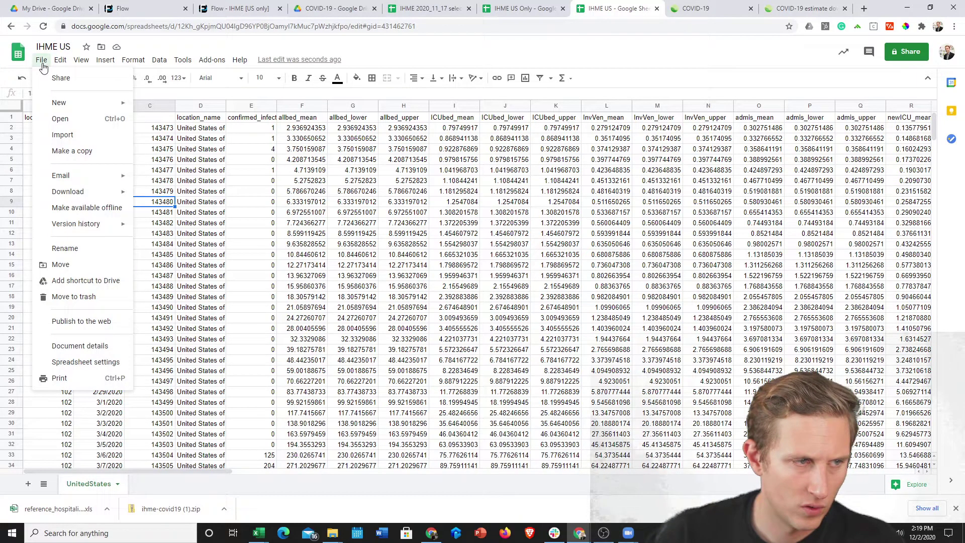
left_click(82, 272)
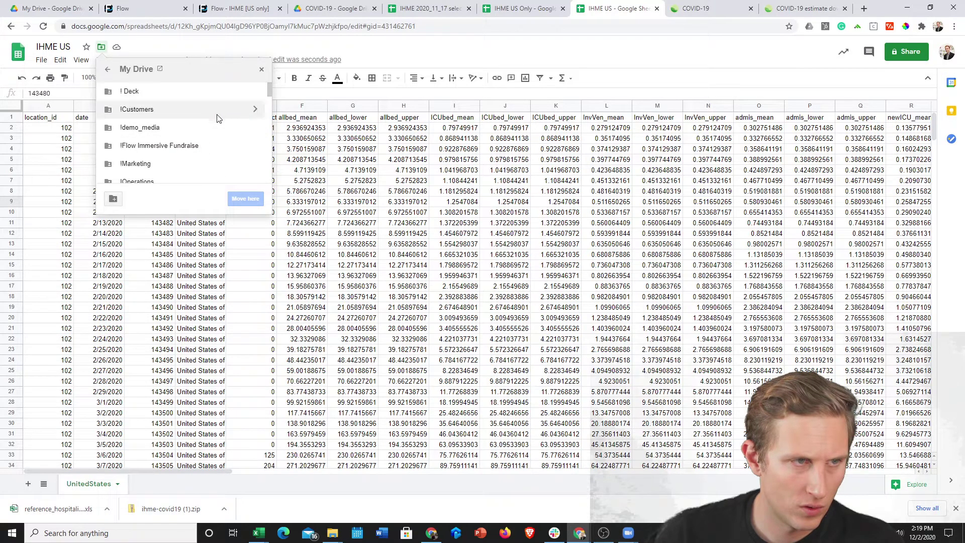
left_click(255, 127)
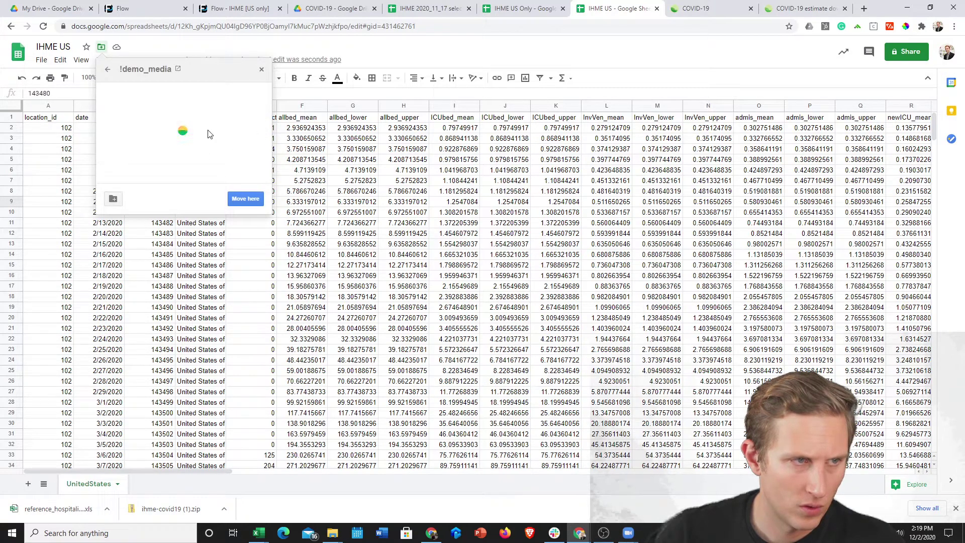
left_click(255, 128)
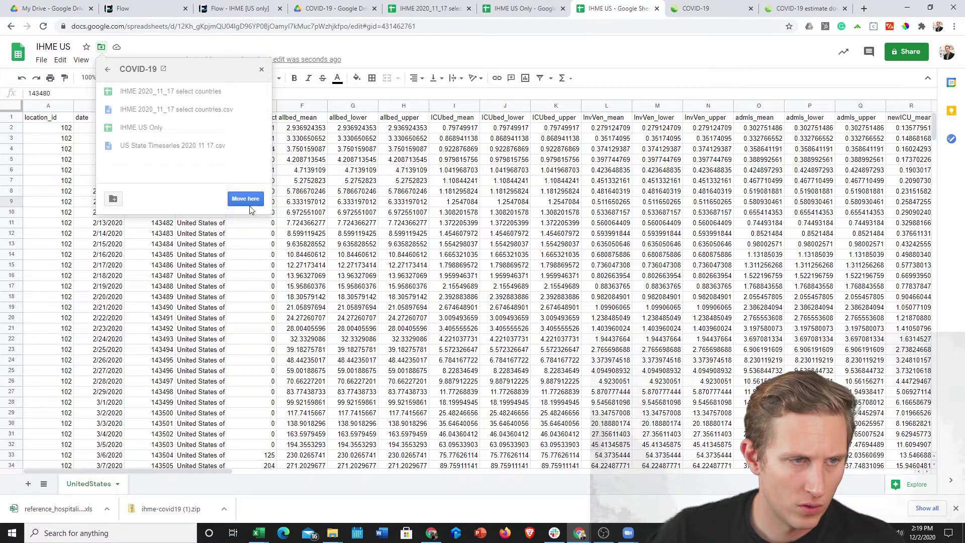
left_click(252, 198)
left_click(122, 198)
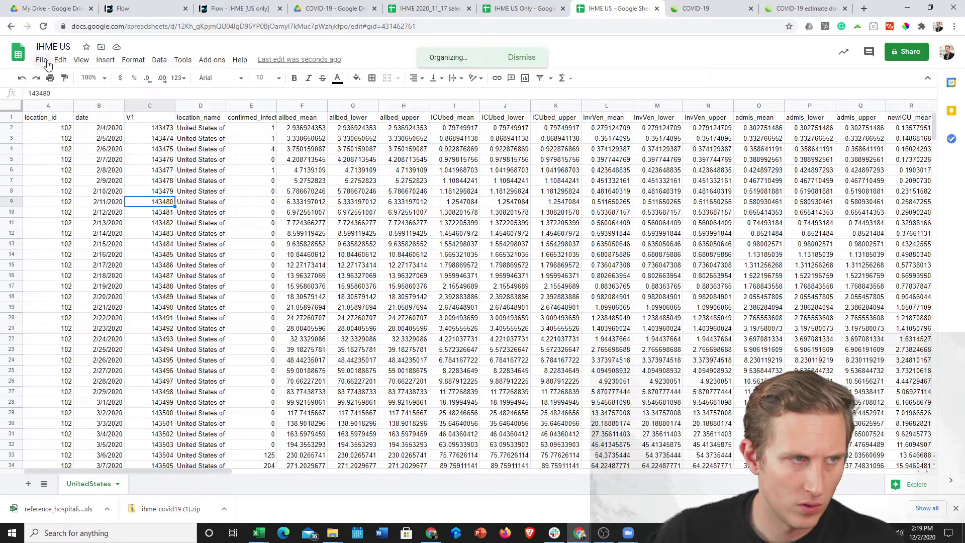
Copy the sharing link of the IHME US spreadsheet and dismiss the move notification
left_click(903, 52)
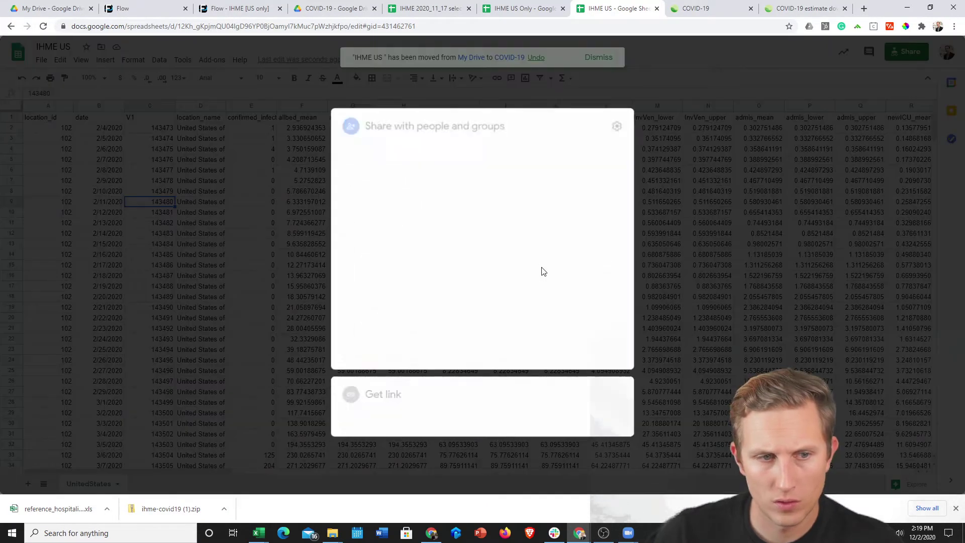
left_click(628, 420)
left_click(759, 338)
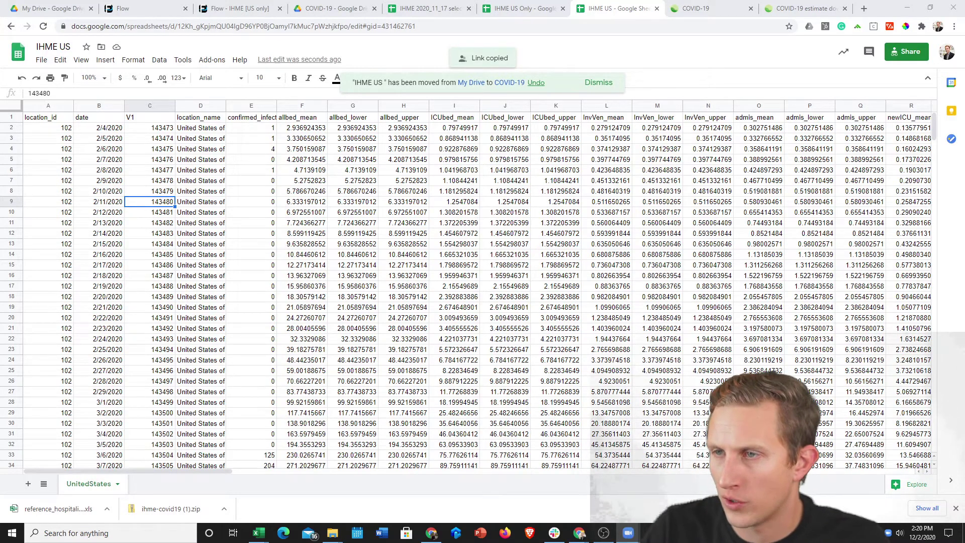
left_click(652, 82)
left_click(505, 138)
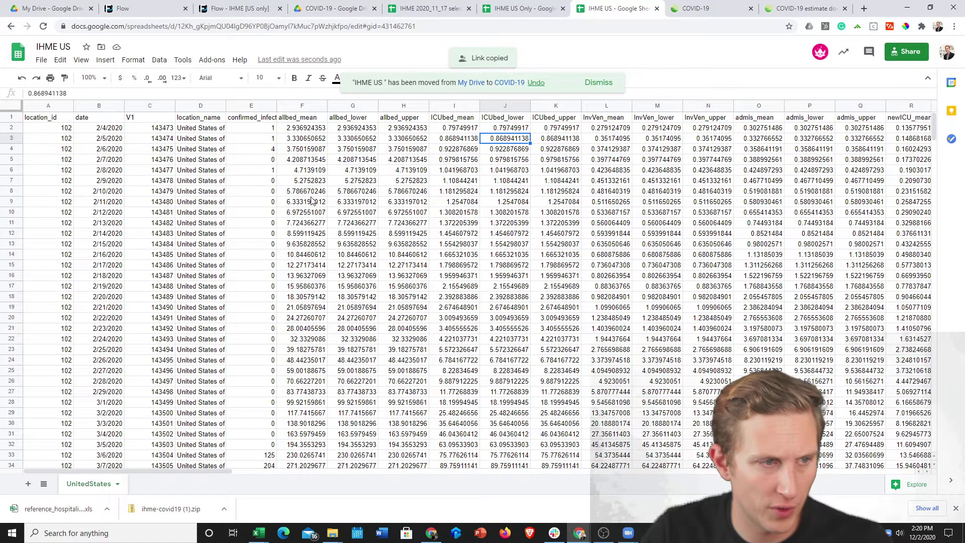
left_click(303, 139)
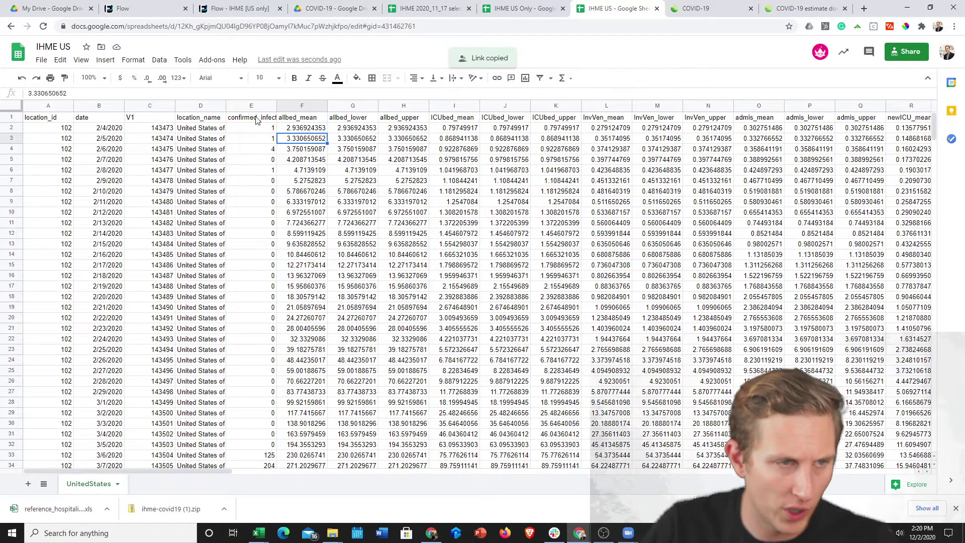
Try inserting a blank column before allbed_mean in the UnitedStates sheet and undo the insertion
left_click(297, 103)
right_click(302, 105)
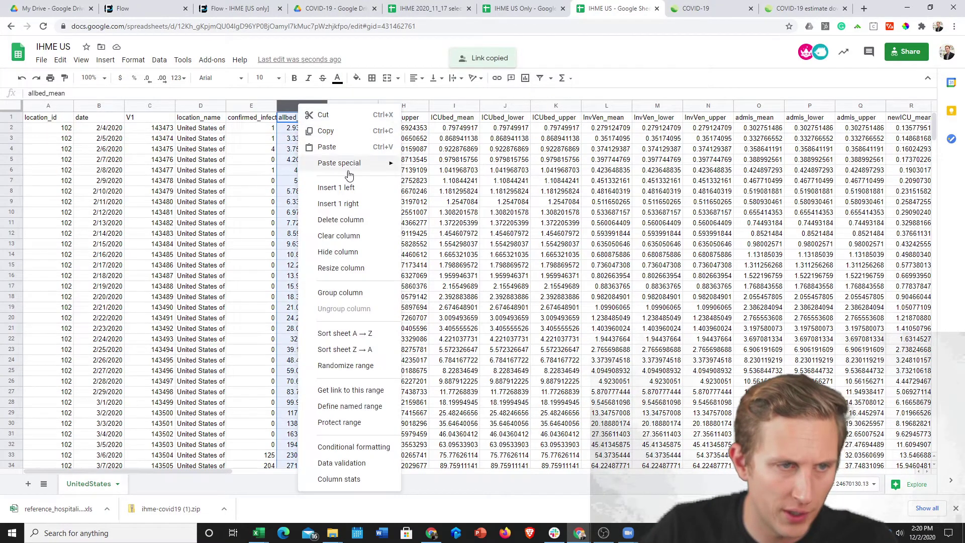
left_click(346, 190)
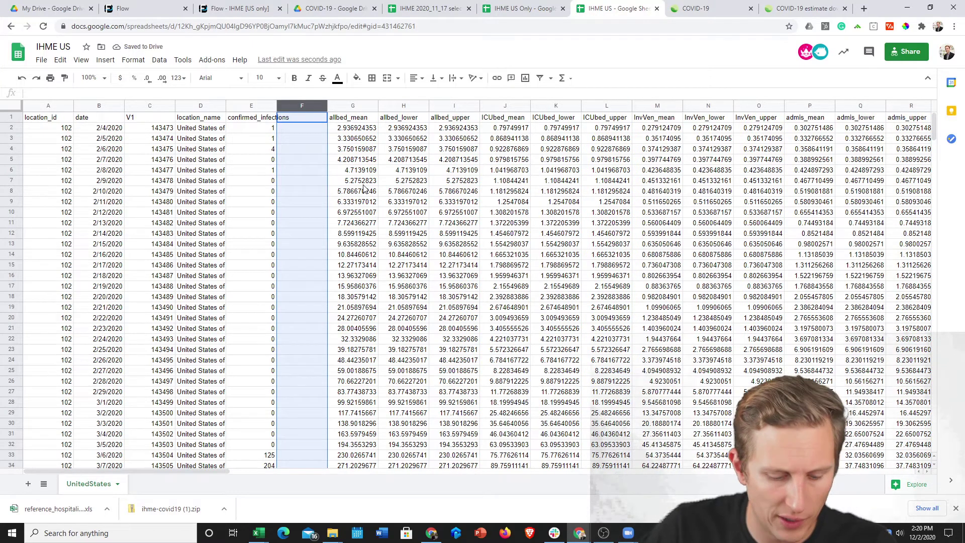
key("ctrl+z")
left_click(364, 182)
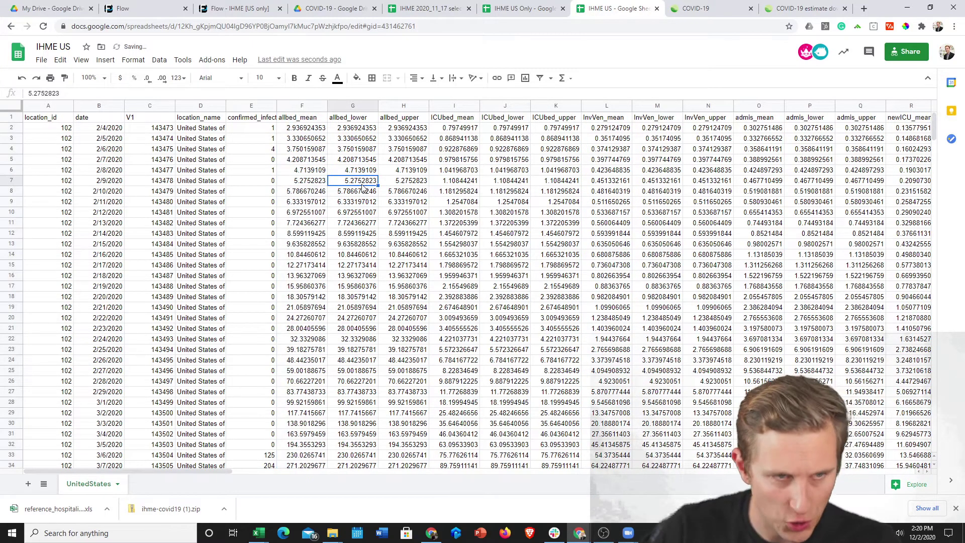
Switch to the UnitedStates.csv workbook in Excel and insert three blank columns before allbed_mean
key("alt+Tab")
key("alt+Tab")
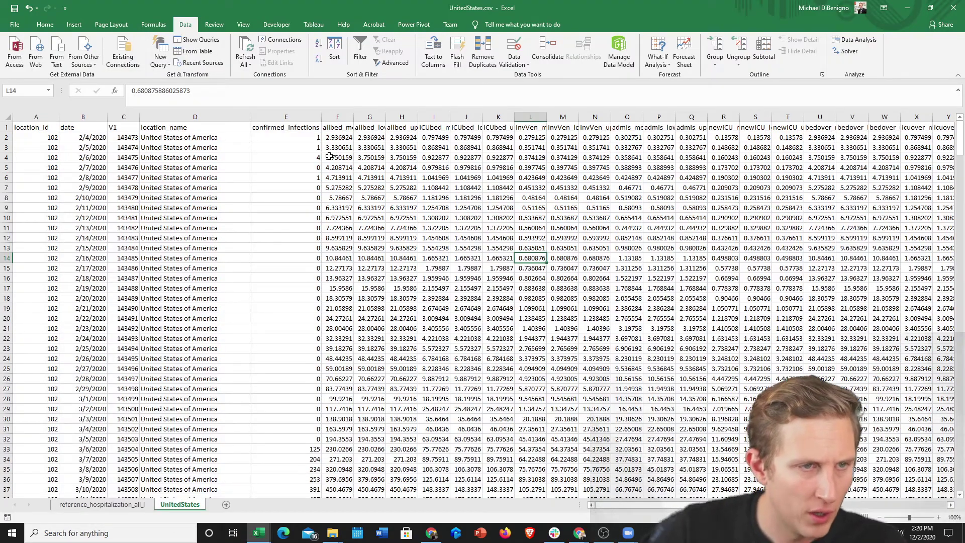
left_click(326, 329)
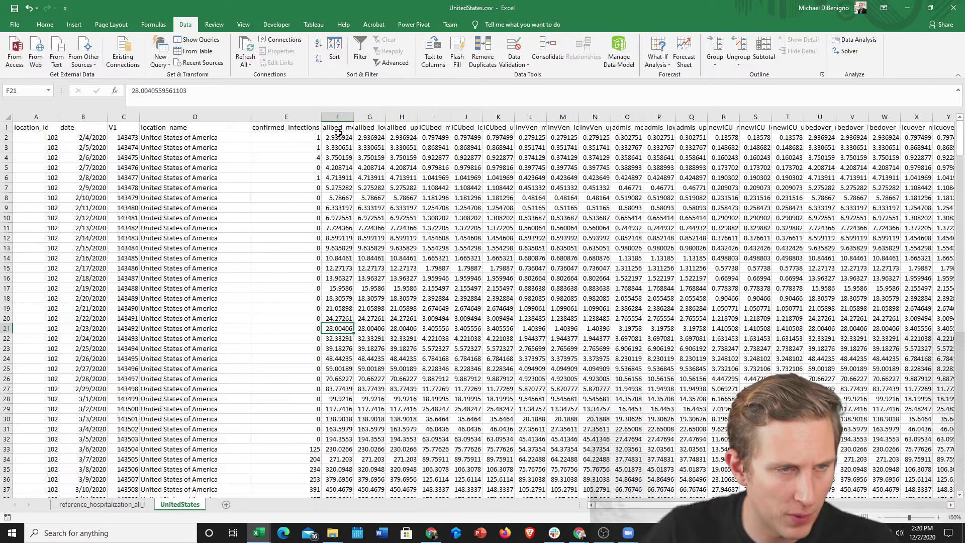
right_click(338, 117)
left_click(364, 191)
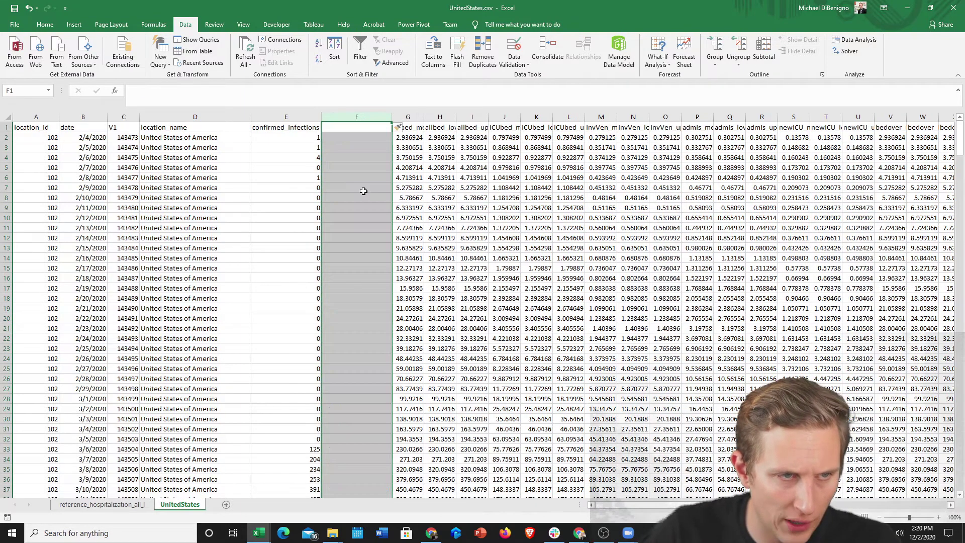
key("F4")
key("F4")
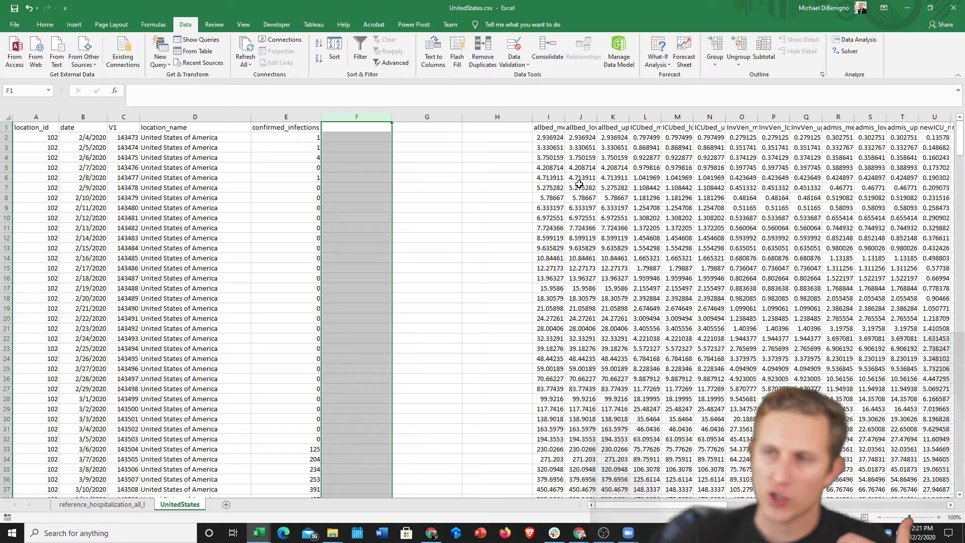
left_click(555, 134)
left_click(558, 128)
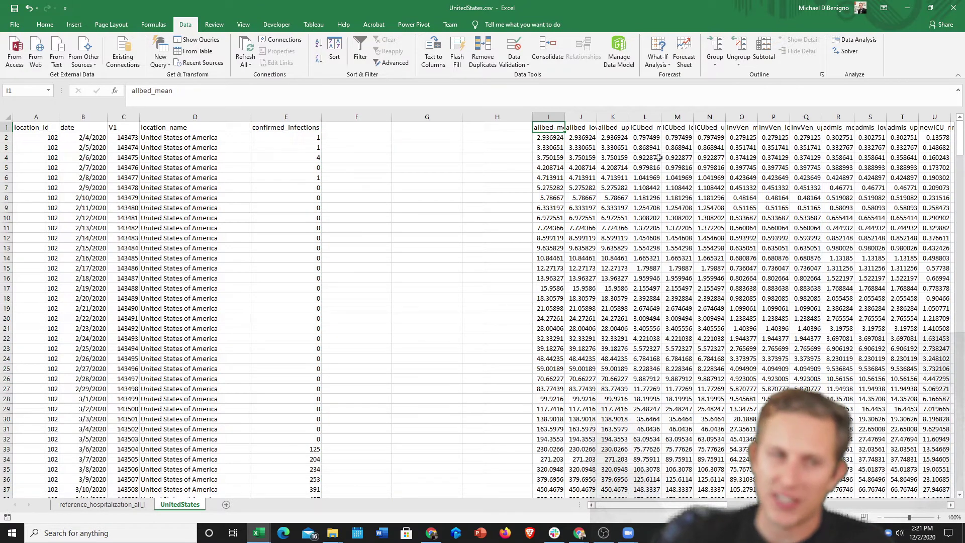
Look through the row 1 headers from allbed_mean across the hospital, deaths, mobility and testing columns to the infections columns
key("Right")
key("Right")
key("Right")
key("Right")
key("Right")
key("Right")
key("Right")
key("Right")
key("Right")
key("Right")
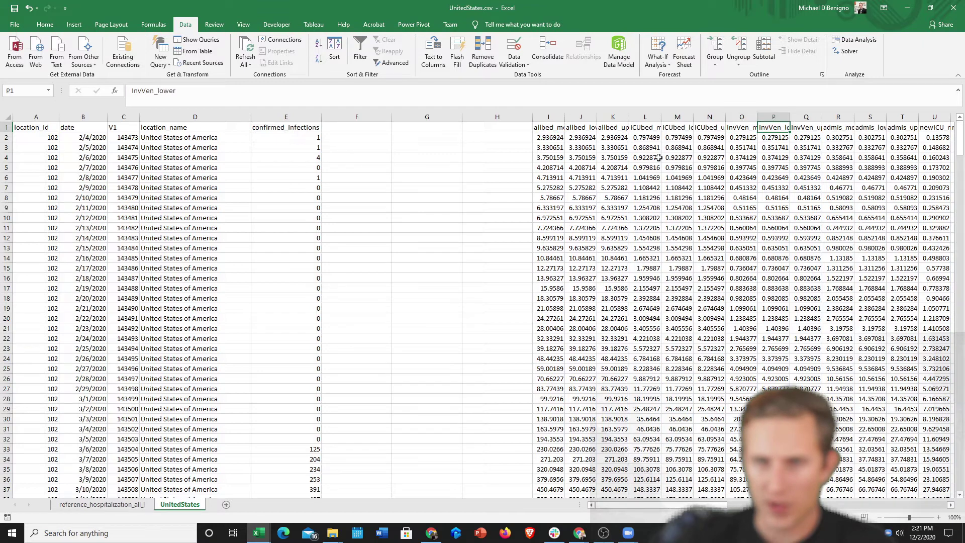
key("Right")
key("Right")
key("Right")
key("Right")
key("Right")
key("Right")
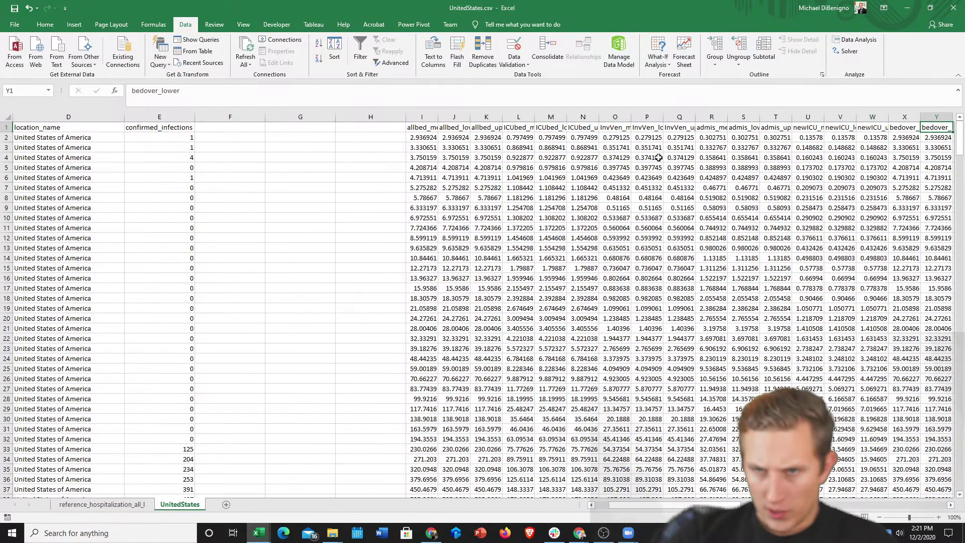
key("Right")
key("Right")
key("Right")
key("Right")
key("Right")
key("Right")
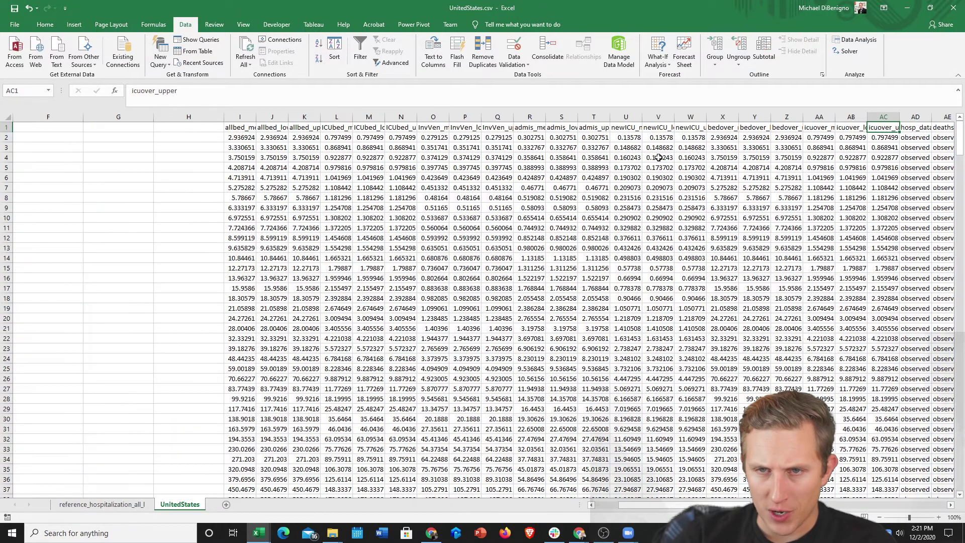
key("Right")
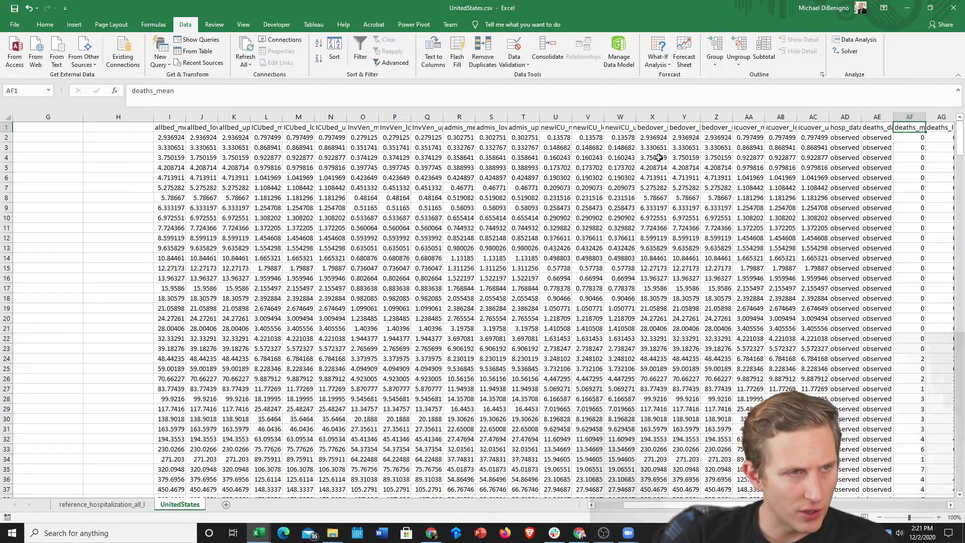
key("Right")
key("Right")
key("Right")
key("Right")
key("Right")
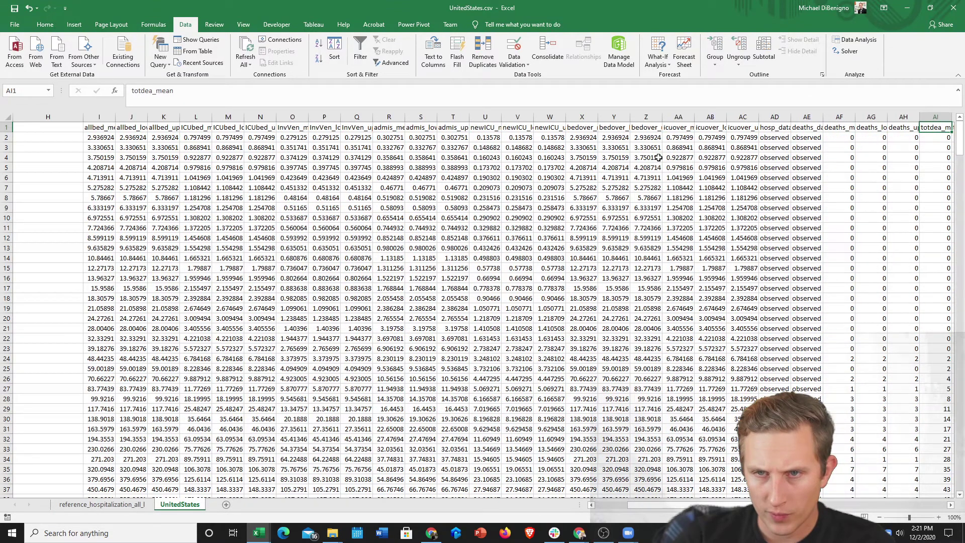
key("Right")
key("Right")
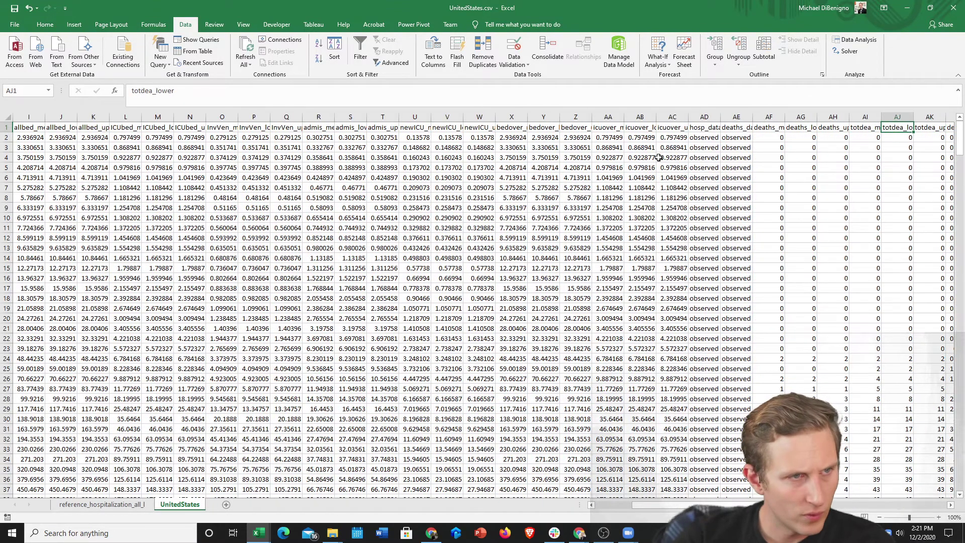
key("Right")
key("Right")
key("Right")
key("Right")
key("Right")
key("Right")
key("Right")
key("Right")
key("Right")
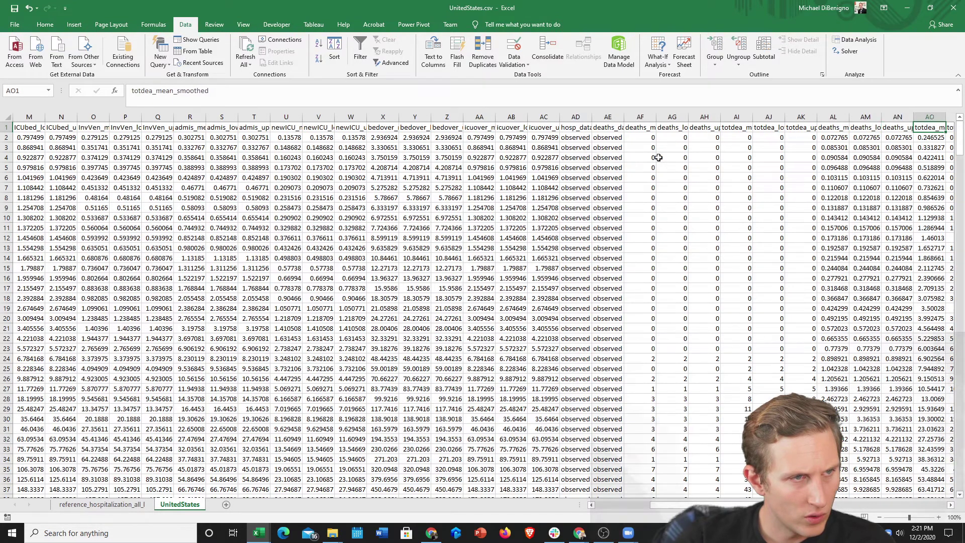
key("Right")
key("Left")
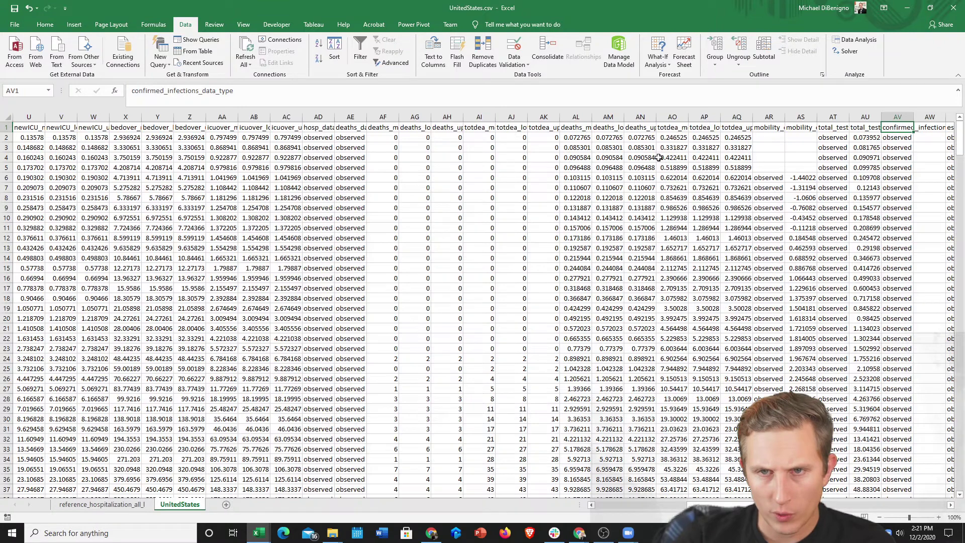
key("Right")
key("Right")
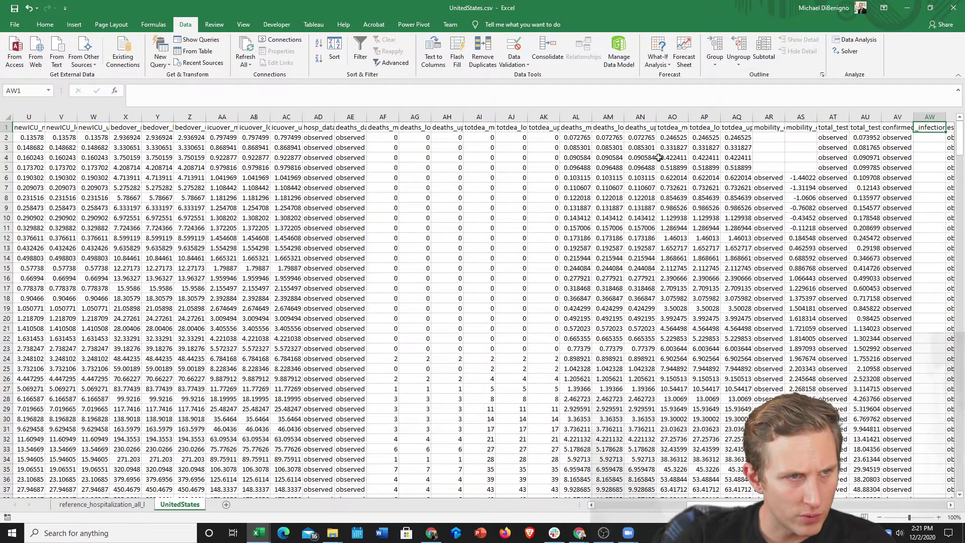
Check the est_infections_data_type column down to its last row and look at the neighbouring est_infections_mean header
left_click(927, 144)
key("ctrl+Down")
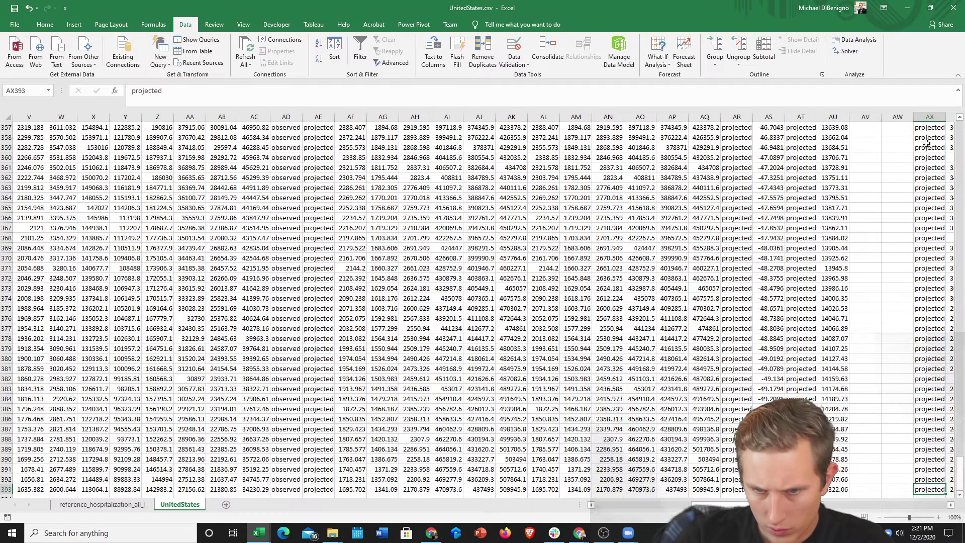
key("ctrl+Up")
key("Right")
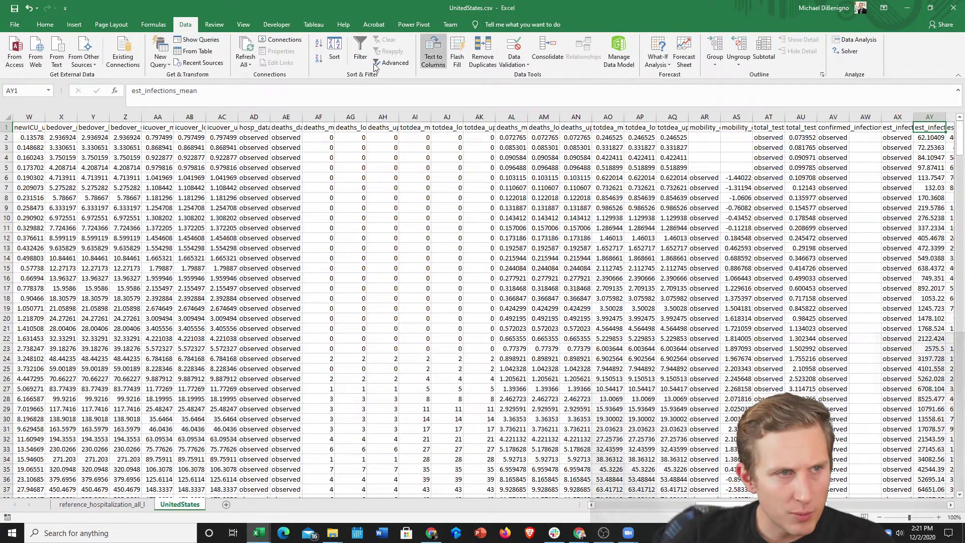
left_click(897, 129)
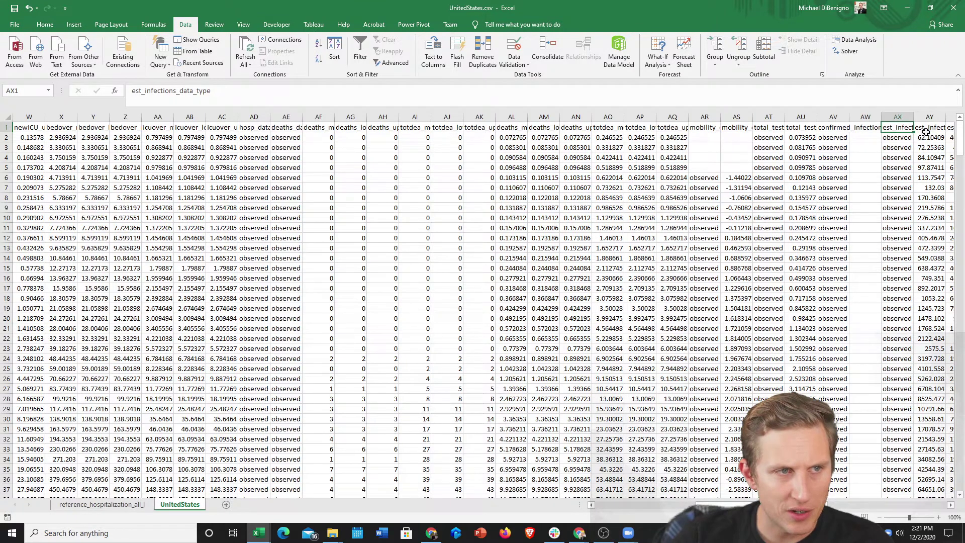
Copy the est_infections_data_type and est_infections_mean columns into the blank columns F and G after confirmed_infections
left_click_drag(931, 117, 898, 117)
key("ctrl+c")
key("Escape")
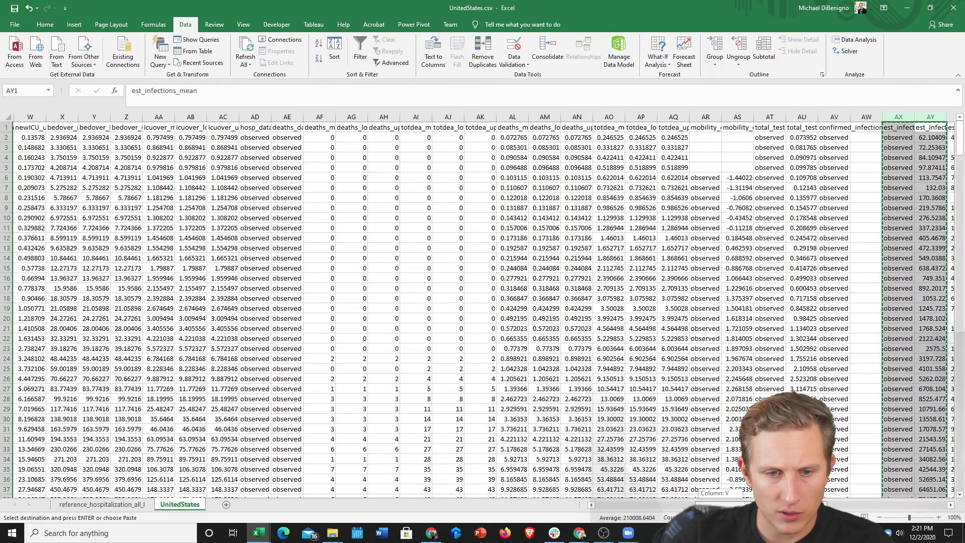
left_click_drag(732, 505, 628, 506)
left_click(366, 126)
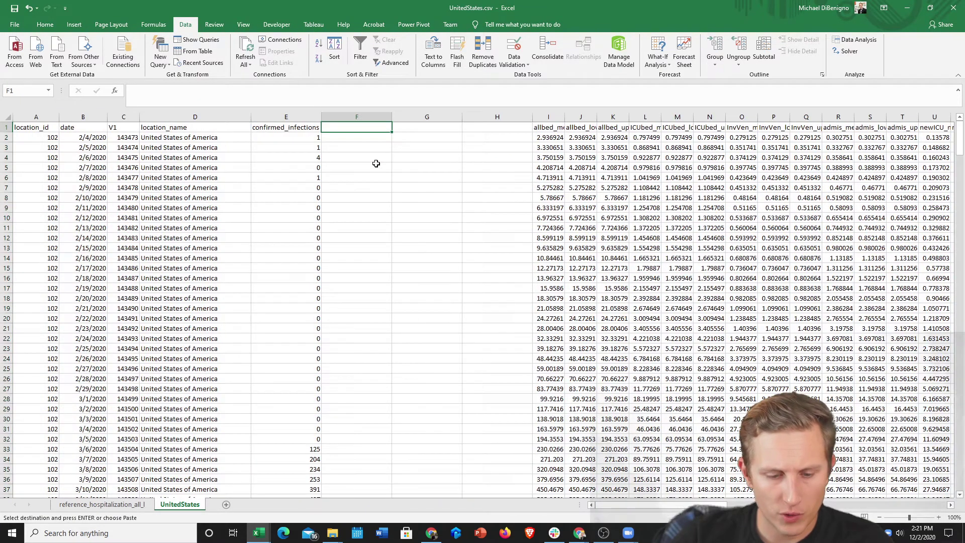
key("Return")
Insert one more blank column after est_infections_mean, before the allbed_mean data
left_click(431, 126)
left_click(431, 116)
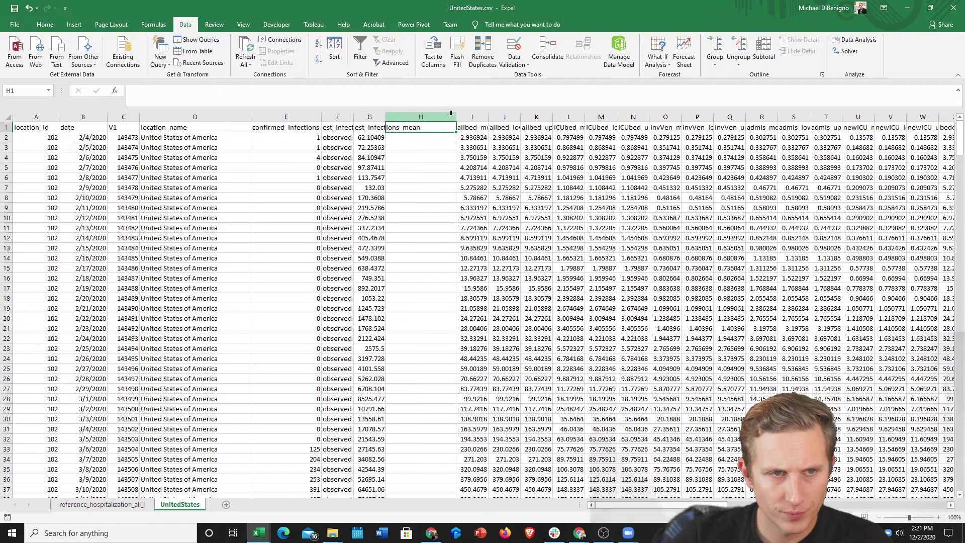
right_click(442, 117)
left_click(498, 181)
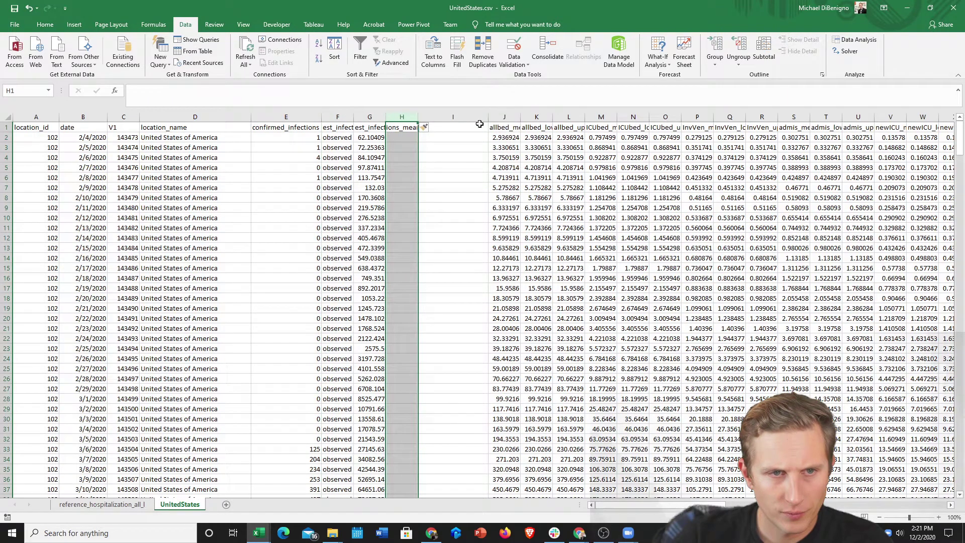
left_click(505, 127)
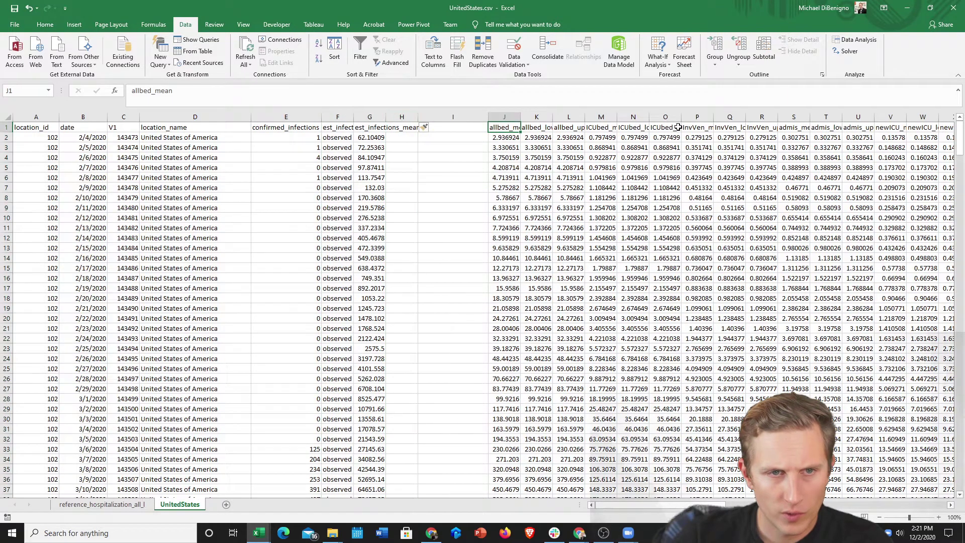
Widen column F to fit the est_infections_data_type header and enlarge the sheet to 130% zoom
left_click(342, 128)
left_click_drag(353, 117, 401, 123)
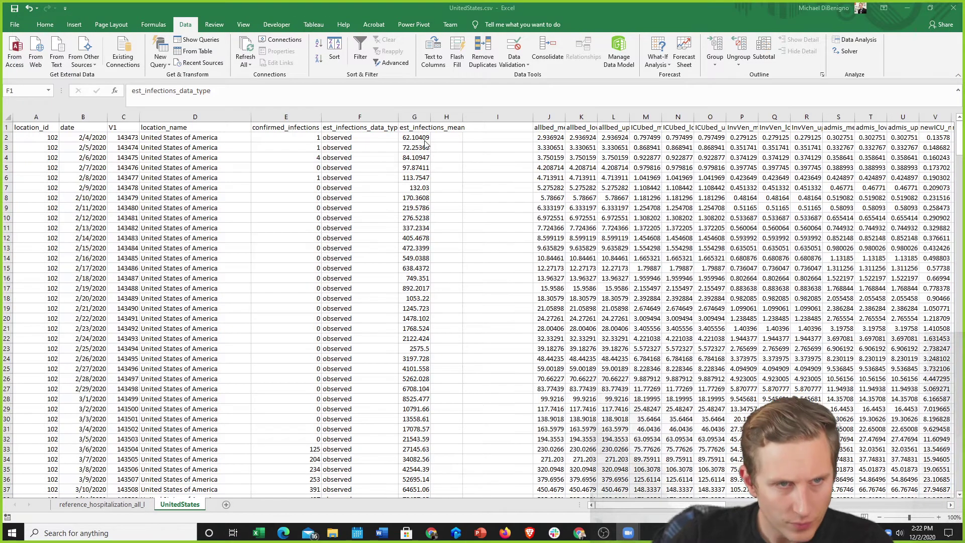
key("Right")
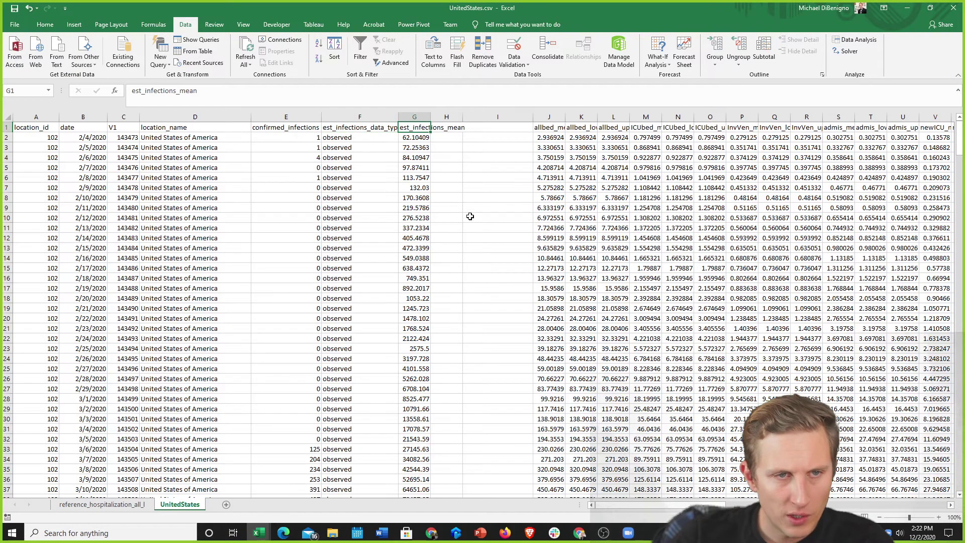
scroll(469, 215, "up", 3, "ctrl")
scroll(416, 201, "down", 1, "ctrl")
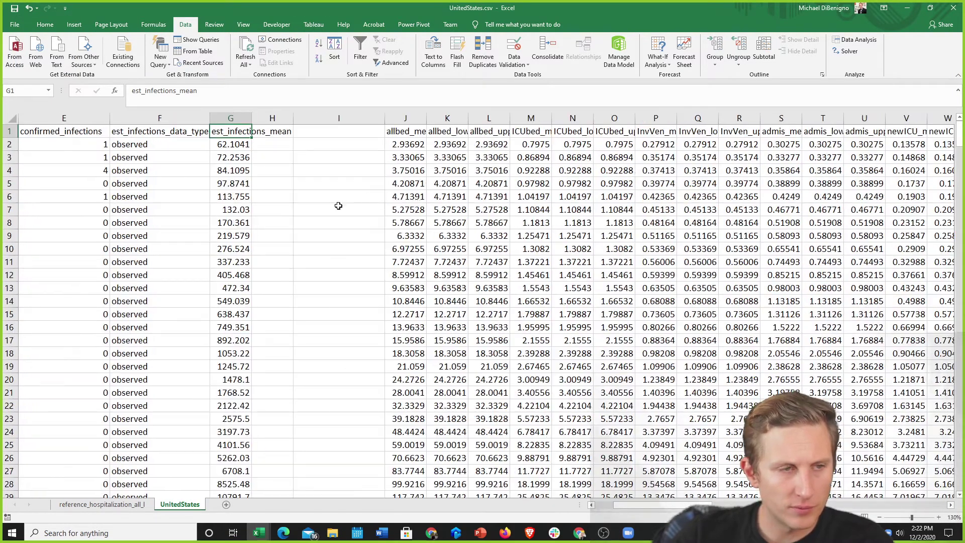
Highlight the full header text of the est_infections_data_type column
left_click(164, 135)
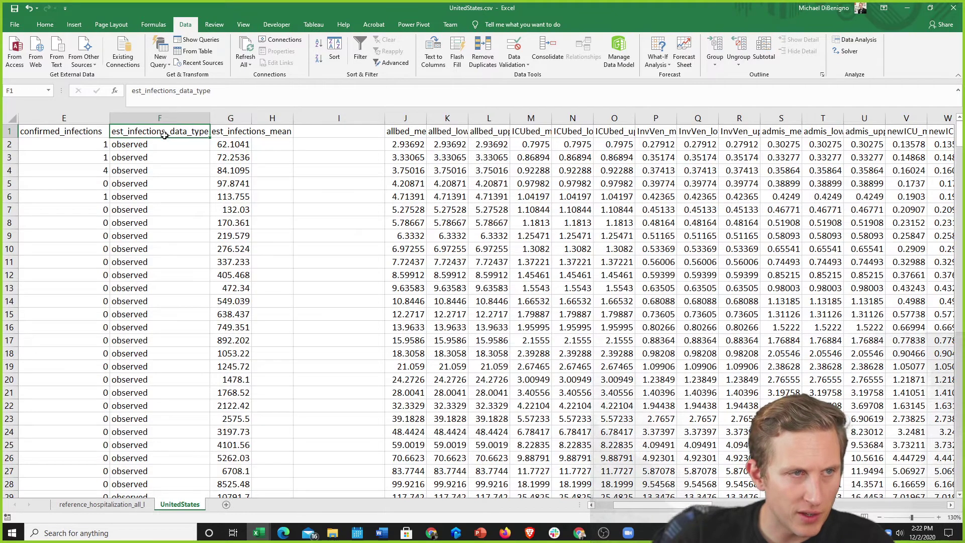
double_click(171, 90)
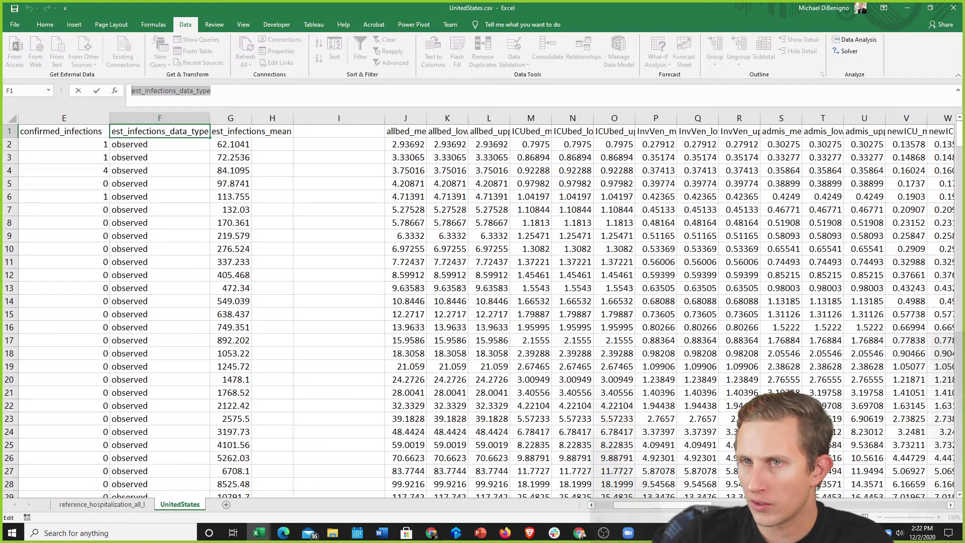
key("alt+Tab")
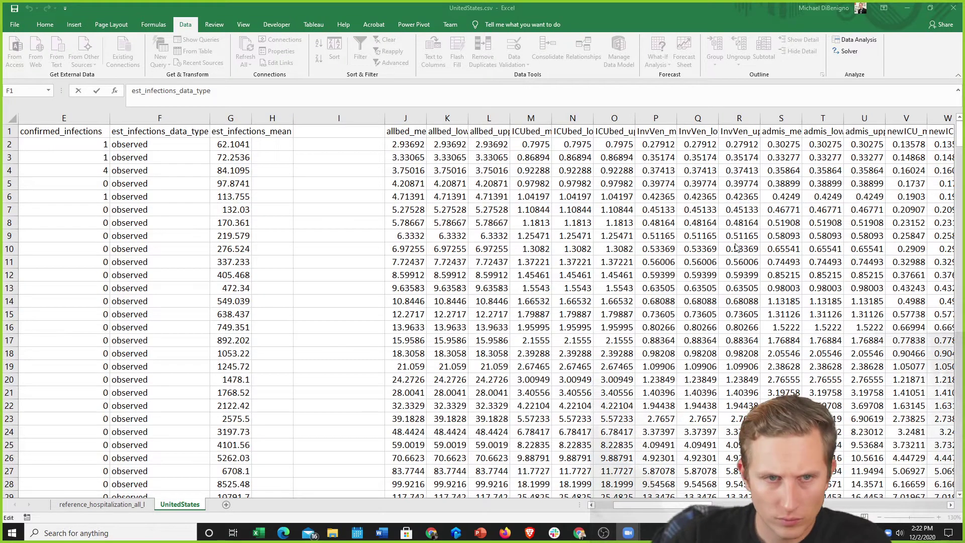
Look through the row 1 headers from InvVen_mean onward to find the deaths_data_type and deaths_mean columns
left_click(661, 142)
left_click(661, 136)
key("Right")
key("Right")
key("Right")
key("Right")
key("Right")
key("Right")
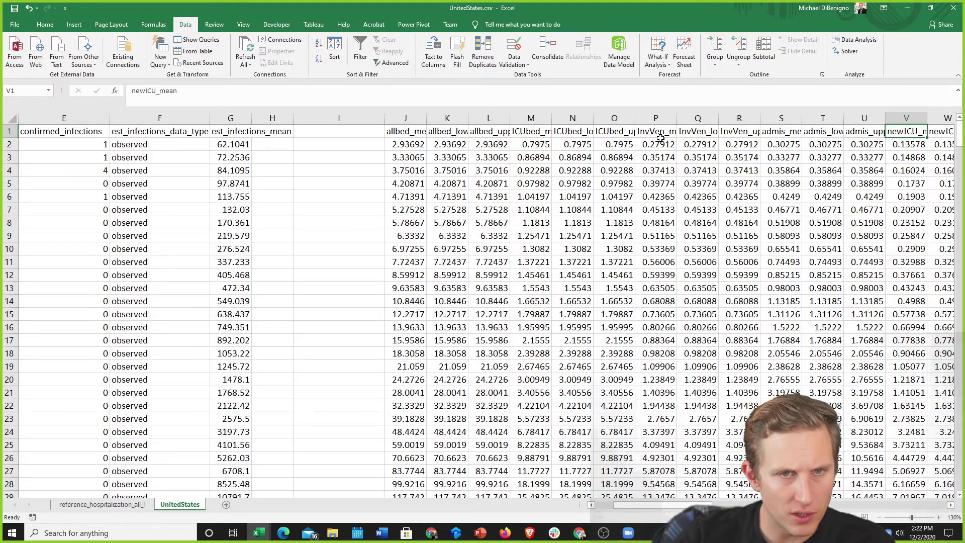
key("Right")
key("Right")
key("Right")
key("Right")
key("Right")
key("Right")
key("Right")
key("Right")
key("Right")
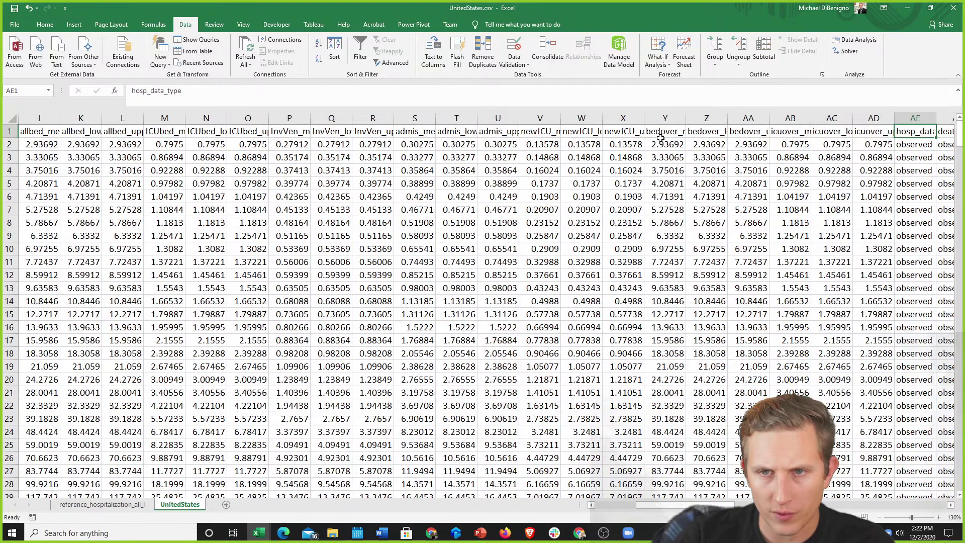
key("Right")
key("Right")
key("Right")
key("Left")
key("Left")
key("Left")
key("Right")
key("Right")
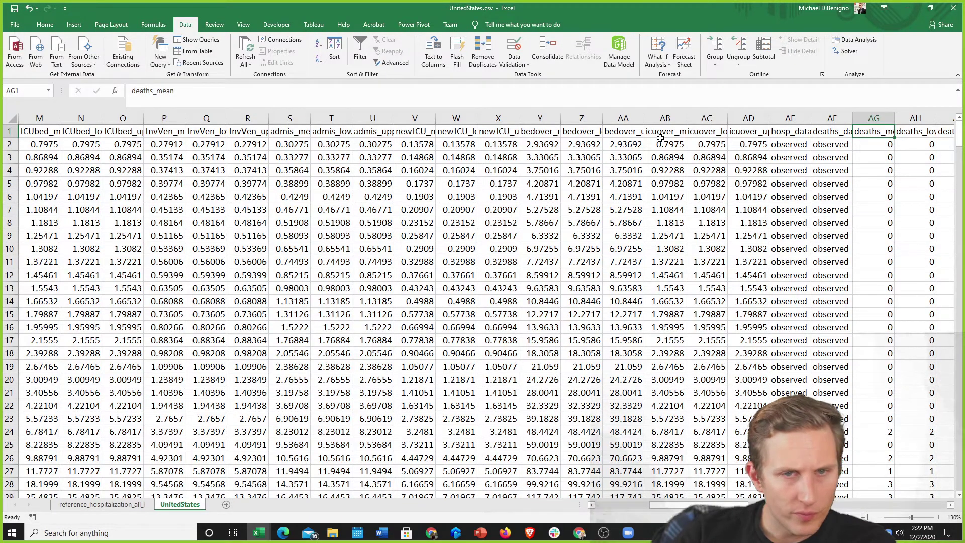
key("Left")
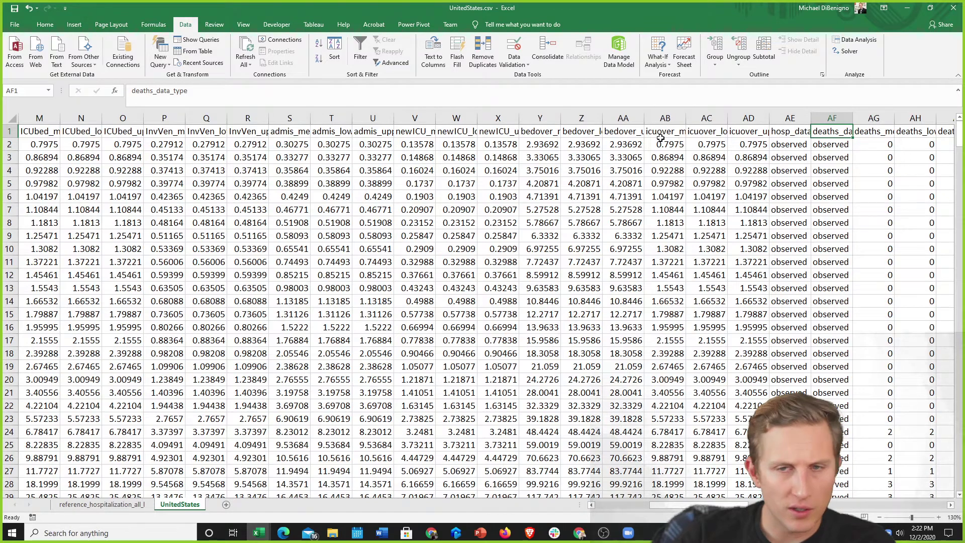
Check deaths_data_type down to its last row and copy the deaths_data_type and deaths_mean columns into blank columns H and I
key("ctrl+Down")
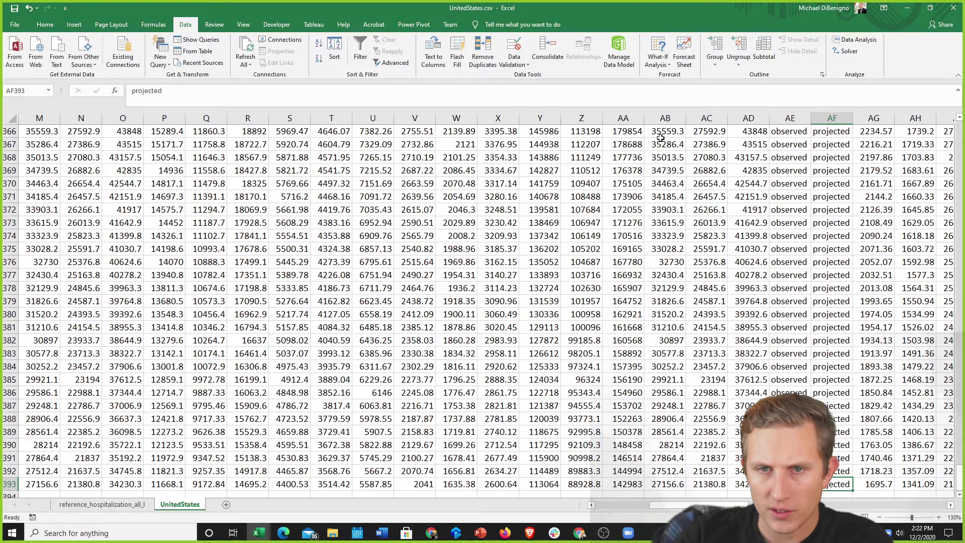
key("ctrl+shift+Up")
left_click_drag(864, 110, 832, 115)
key("ctrl+c")
left_click_drag(674, 505, 532, 478)
left_click(598, 132)
key("Return")
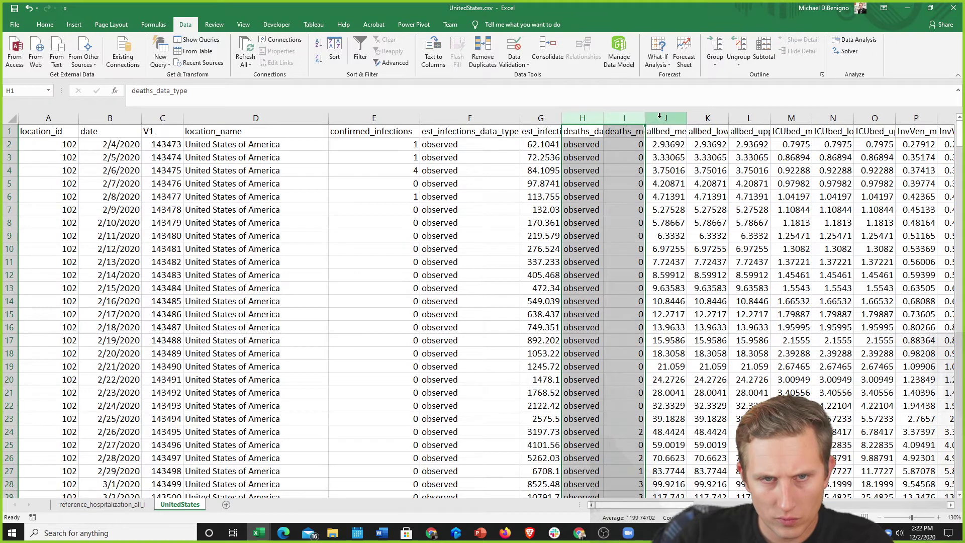
Insert a blank column between deaths_mean and allbed_mean
right_click(660, 116)
left_click(683, 187)
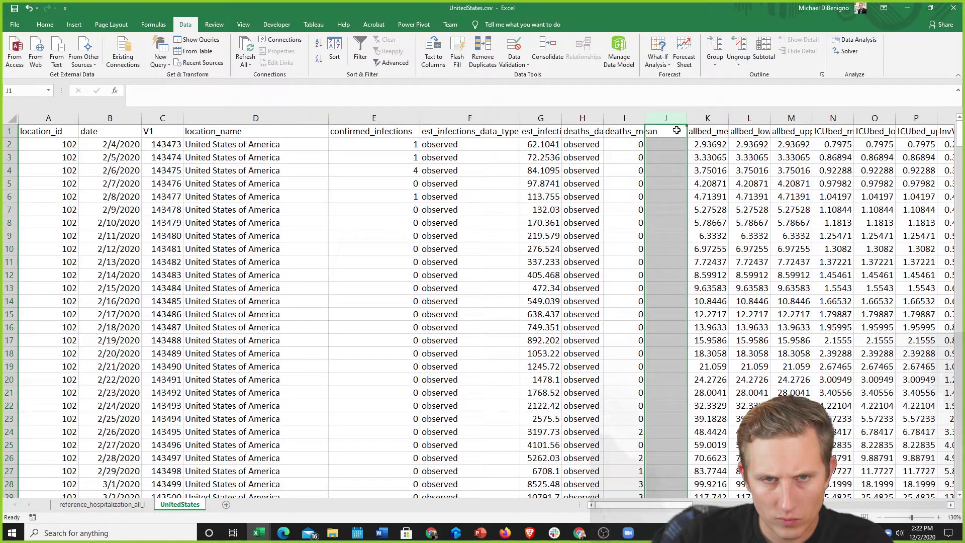
left_click(707, 133)
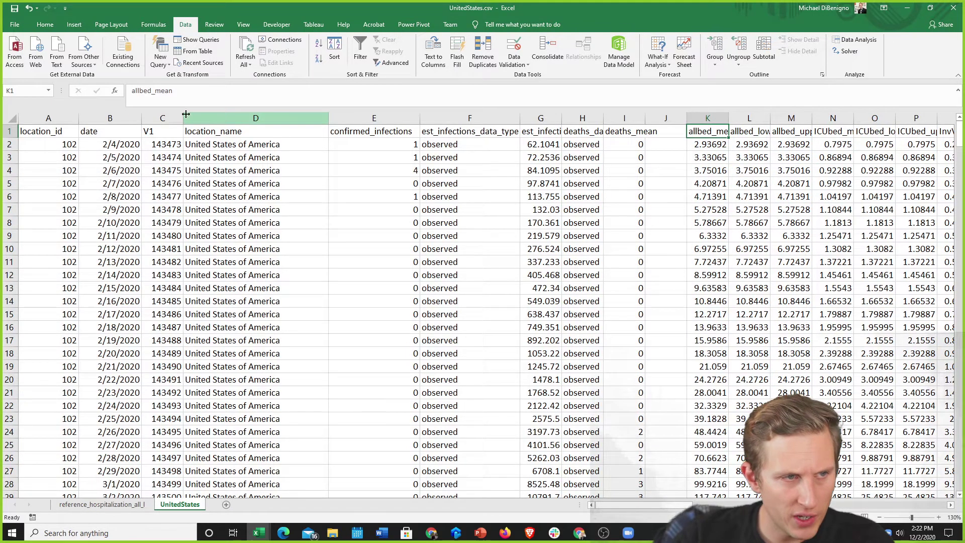
Delete the V1 column and check the remaining location_name rows
left_click(164, 119)
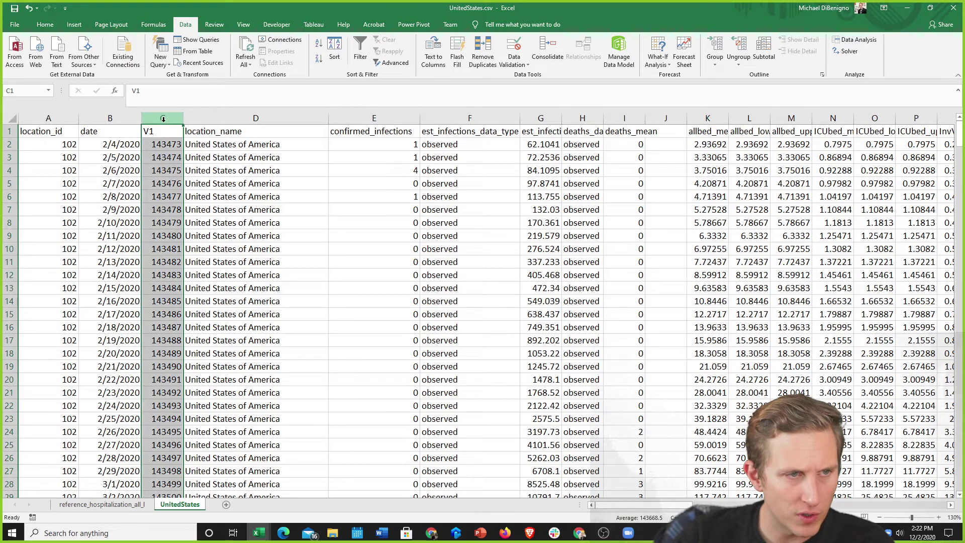
right_click(164, 119)
left_click(192, 209)
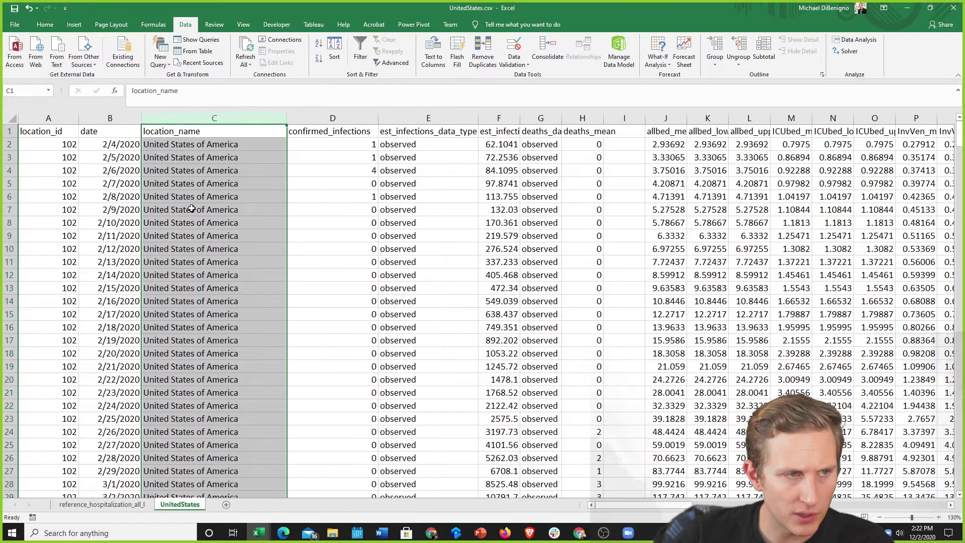
left_click(313, 186)
left_click(201, 145)
scroll(234, 262, "down", 7)
scroll(236, 260, "up", 7)
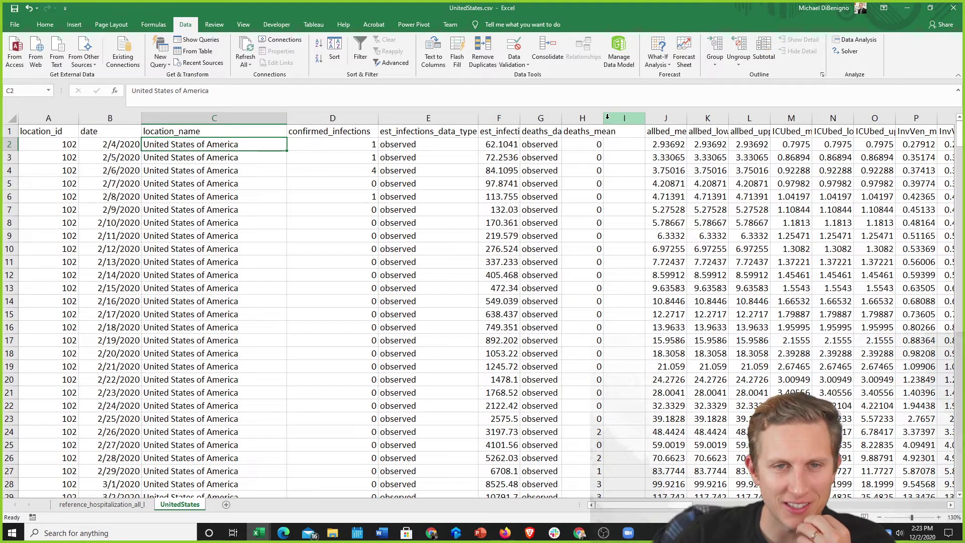
Widen column H to fit the deaths_mean header
left_click(625, 118)
left_click_drag(604, 118, 620, 118)
left_click(643, 145)
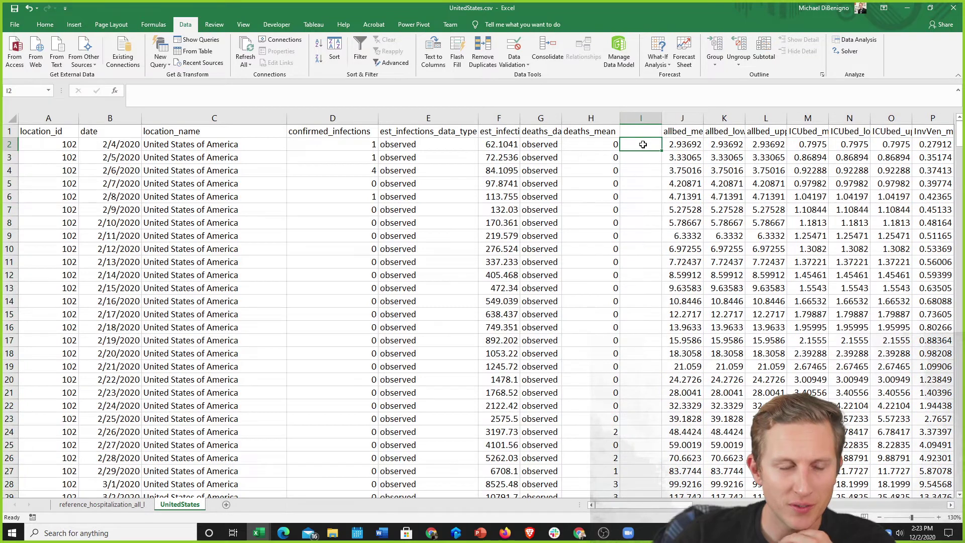
Copy the data block from location_id through deaths_mean into cell A1 of a new sheet and widen the date column to show full dates
left_click(442, 180)
left_click_drag(607, 133, 331, 131)
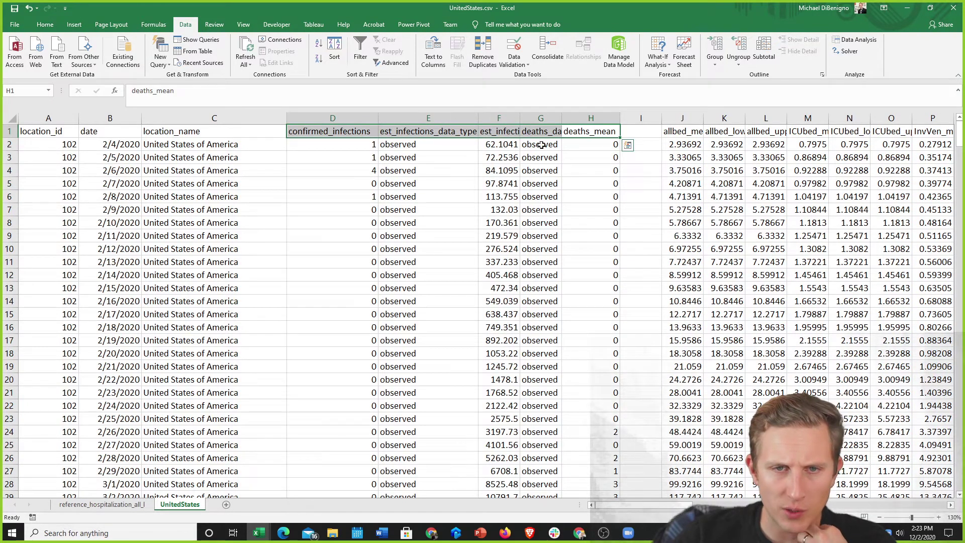
left_click(280, 222)
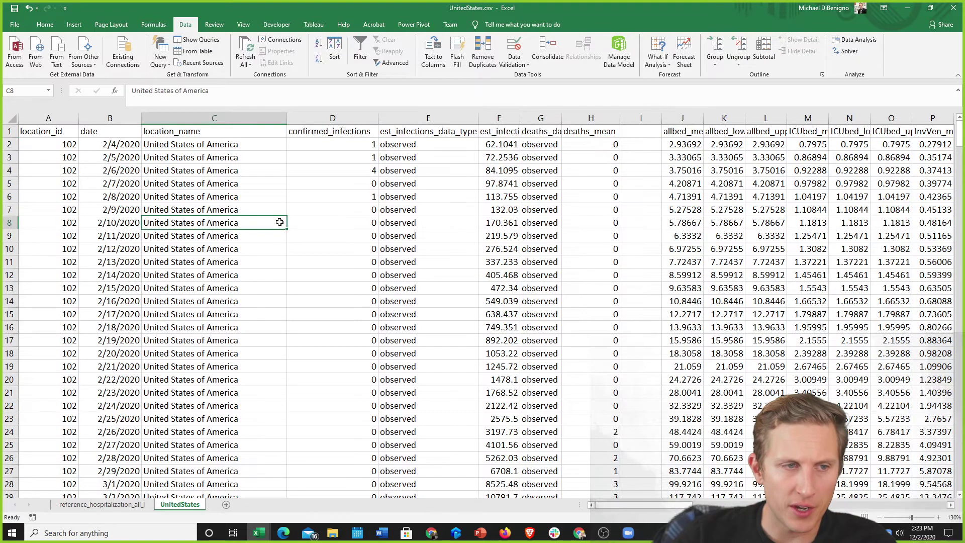
key("ctrl+a")
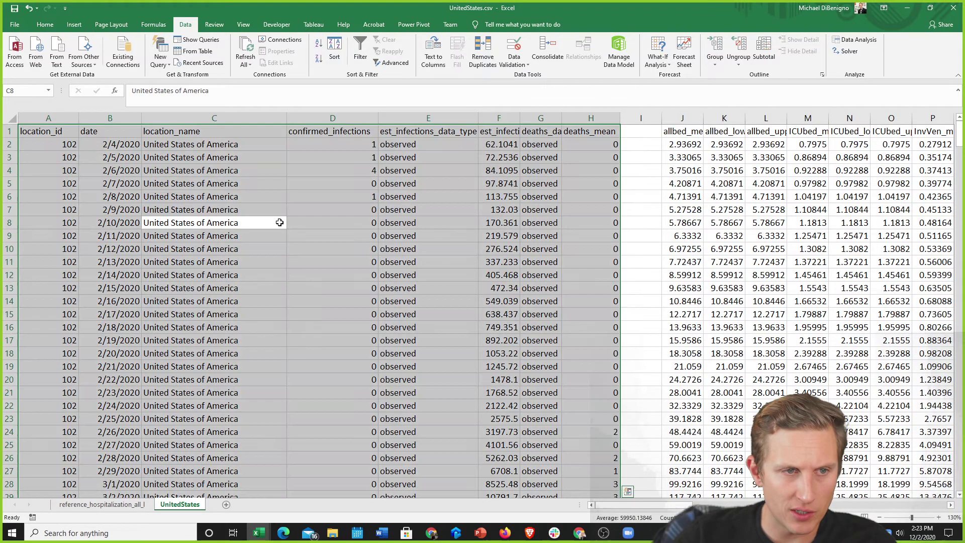
key("ctrl+c")
left_click(225, 505)
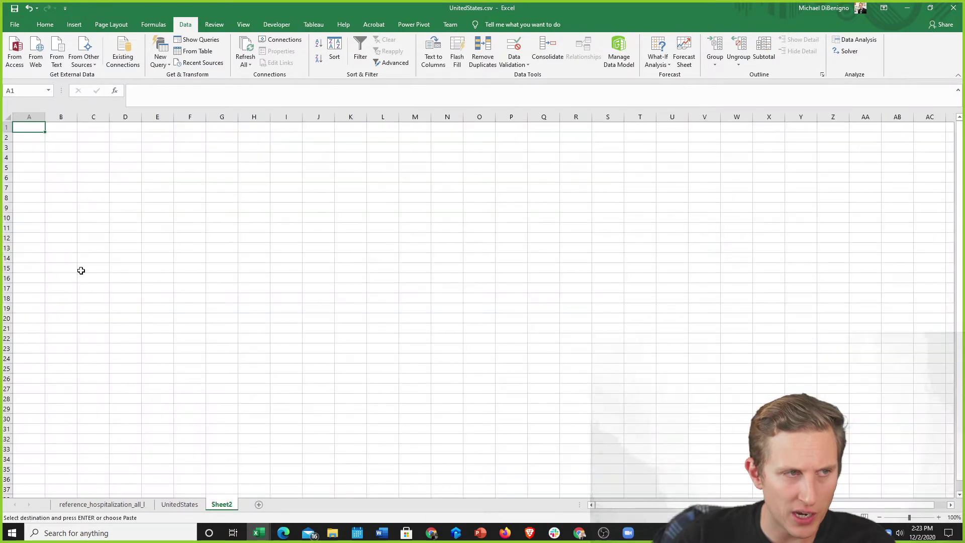
key("ctrl+v")
left_click(116, 199)
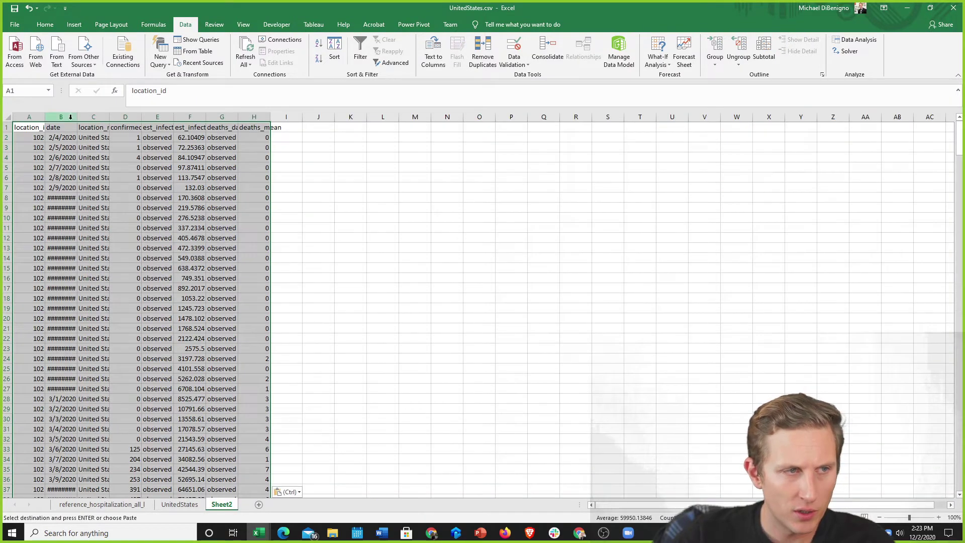
double_click(77, 116)
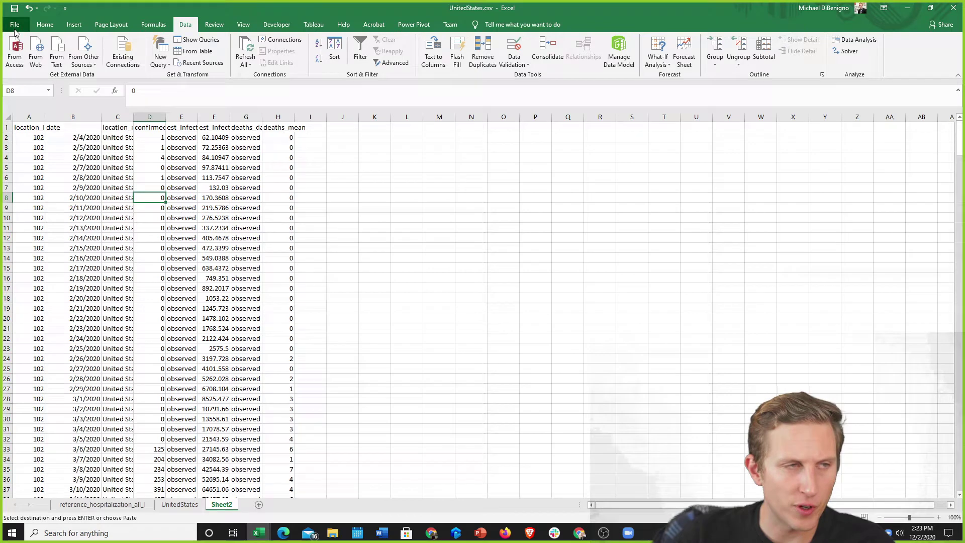
Save the new sheet as the comma-delimited CSV file IHME-UU in the Downloads folder
left_click(15, 24)
left_click(43, 165)
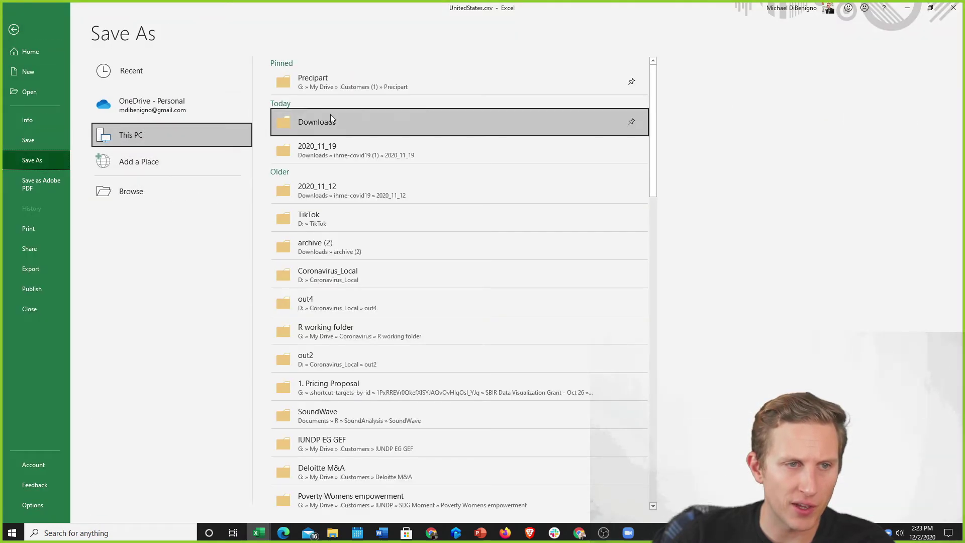
left_click(342, 125)
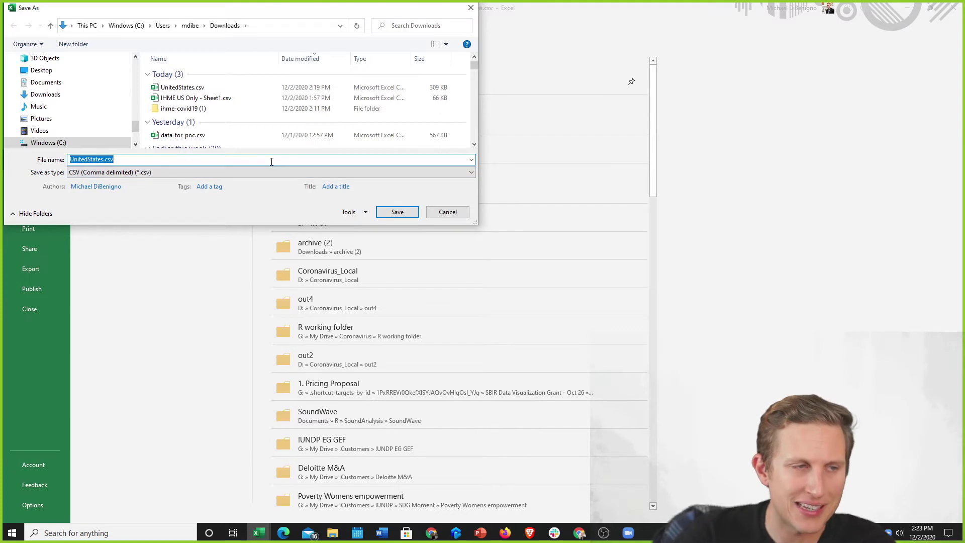
type("IHM")
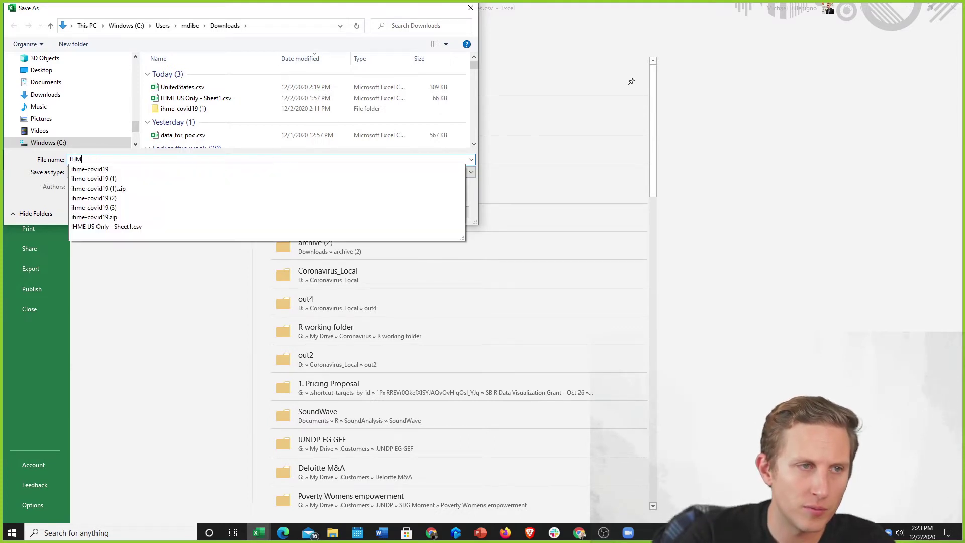
type("E-US")
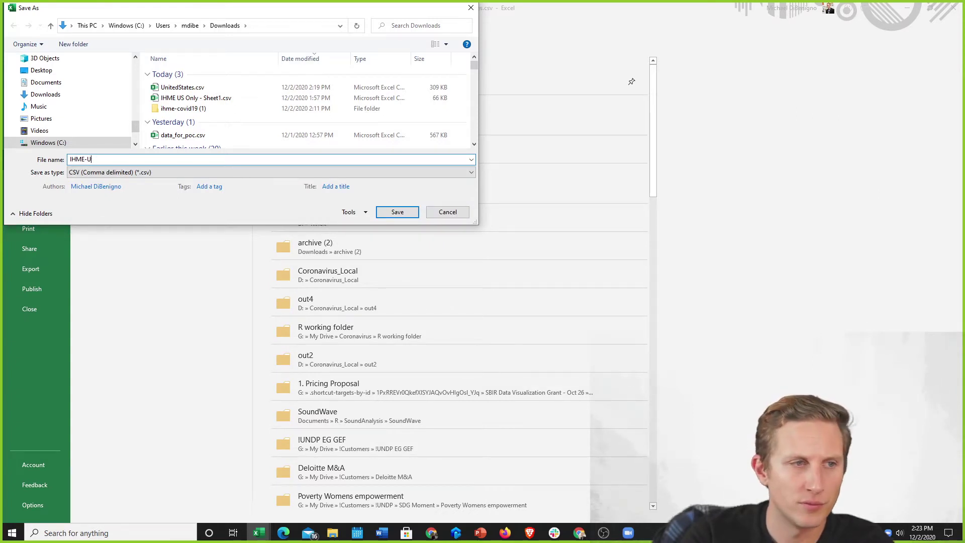
key("Return")
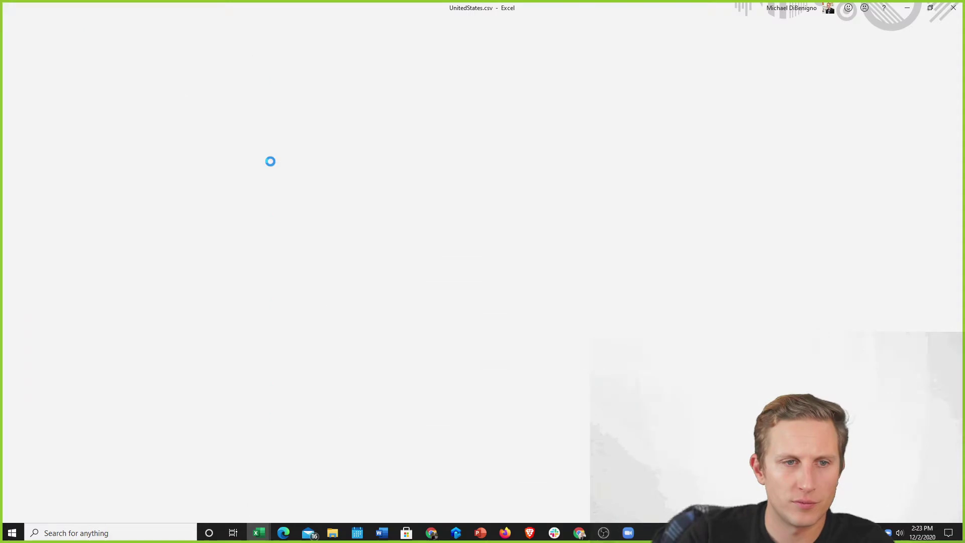
left_click(464, 299)
left_click(442, 297)
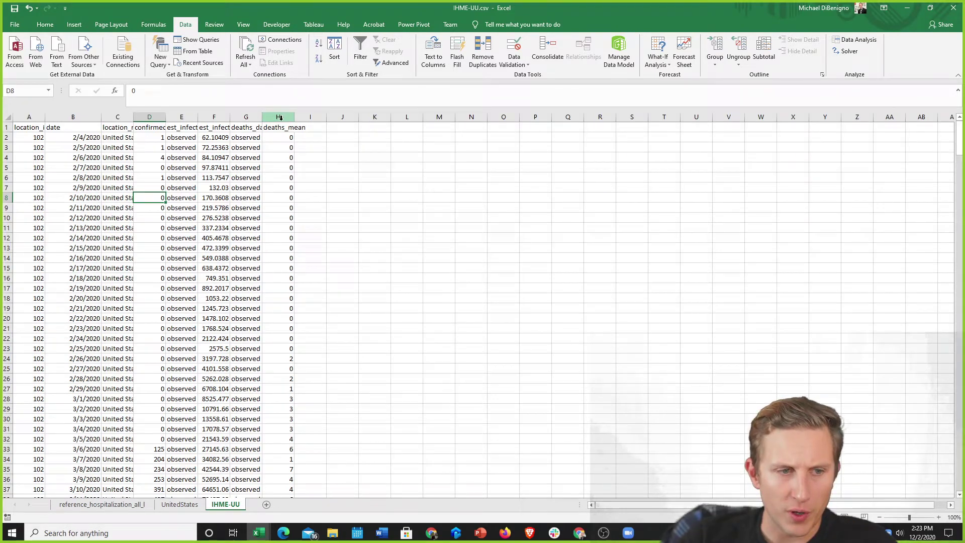
Switch to Google Drive in the browser, show the COVID-19 folder and clear its file selection
key("alt+Tab")
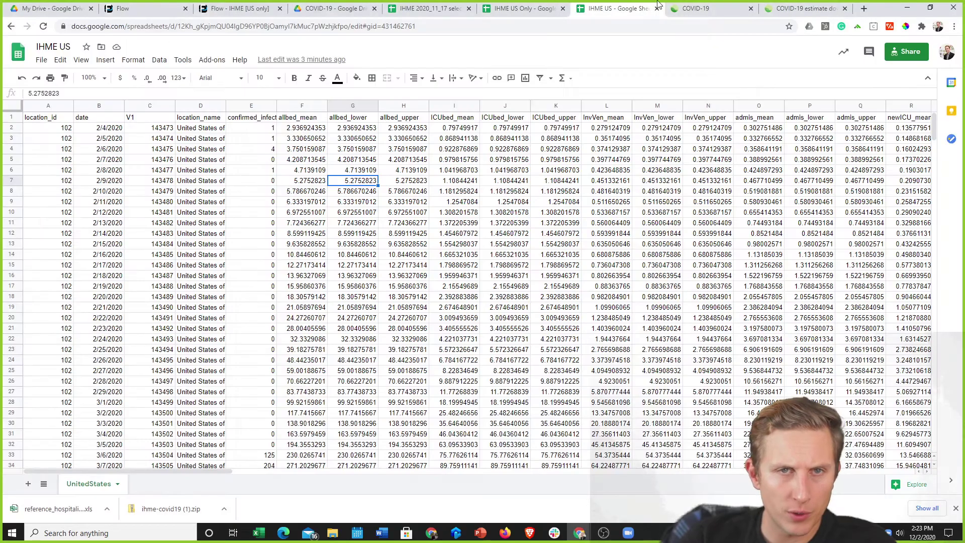
left_click(330, 8)
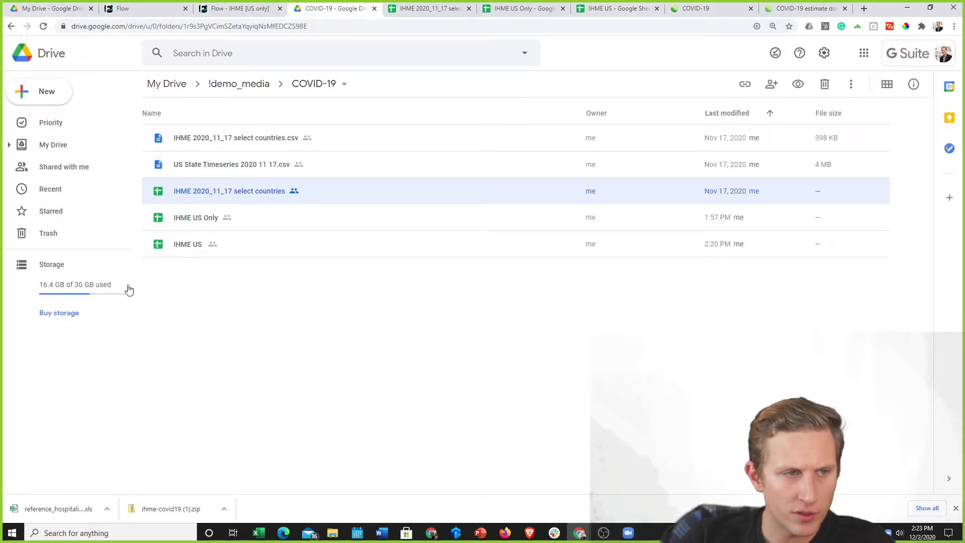
left_click(285, 318)
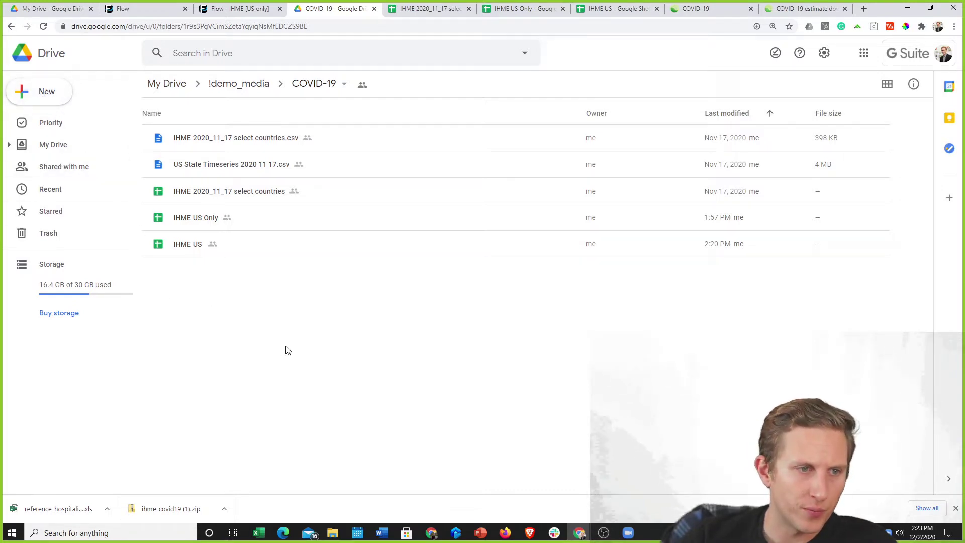
Switch to File Explorer, open the Downloads folder and look through the files by date modified for the saved IHME-UU CSV
key("alt+Tab")
key("Down")
key("Left")
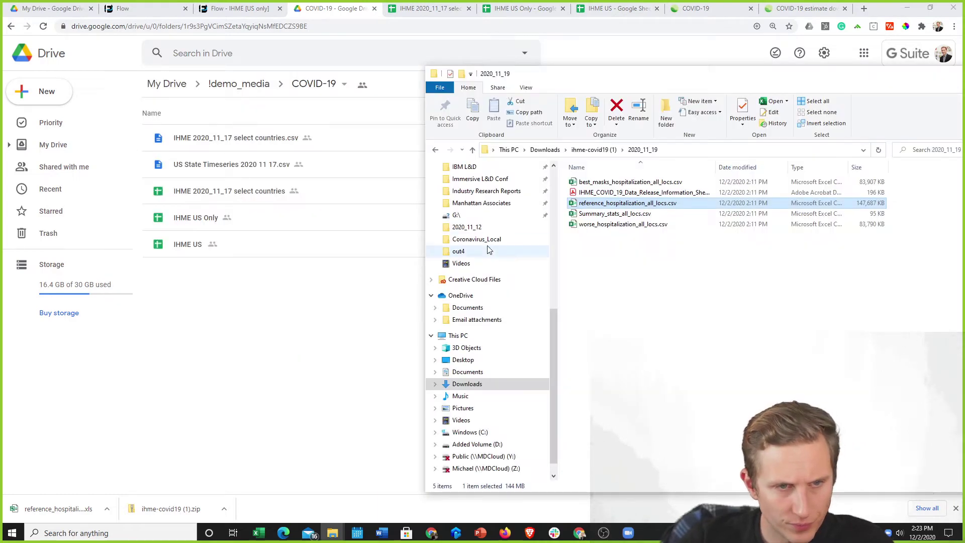
left_click(481, 386)
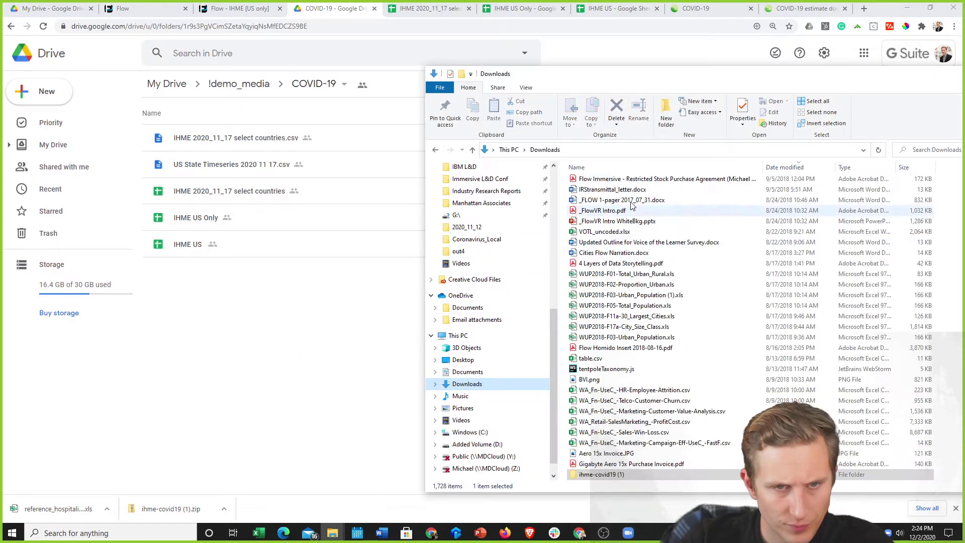
left_click(784, 169)
left_click(785, 169)
scroll(755, 302, "down", 5)
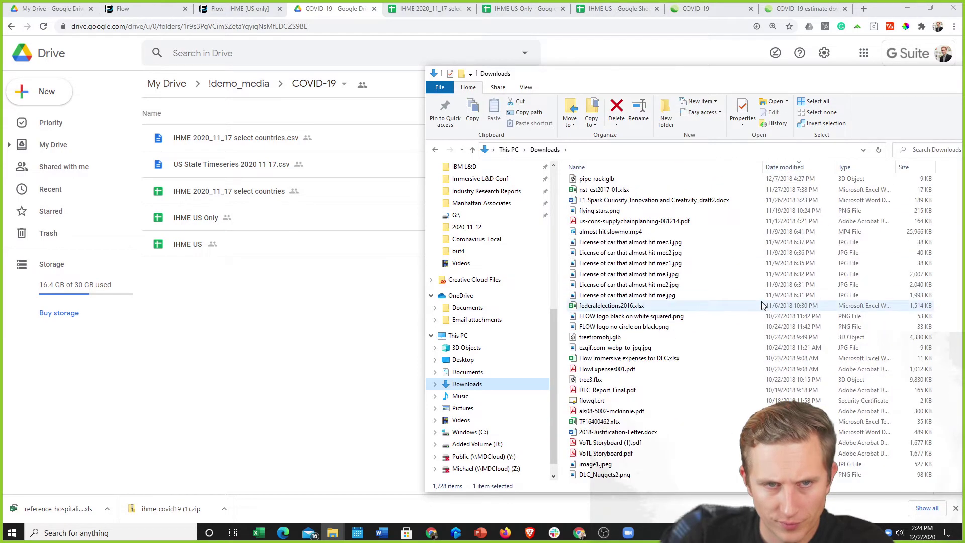
left_click(742, 301)
scroll(742, 300, "up", 15)
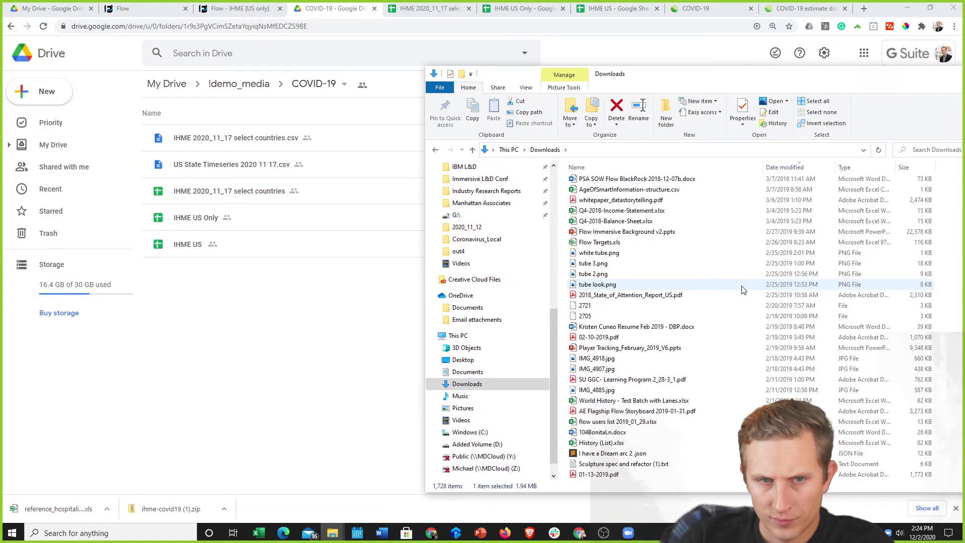
Upload IHME-UU.csv from the Downloads folder to the COVID-19 folder in Google Drive
scroll(740, 279, "up", 10)
left_click_drag(873, 82, 694, 104)
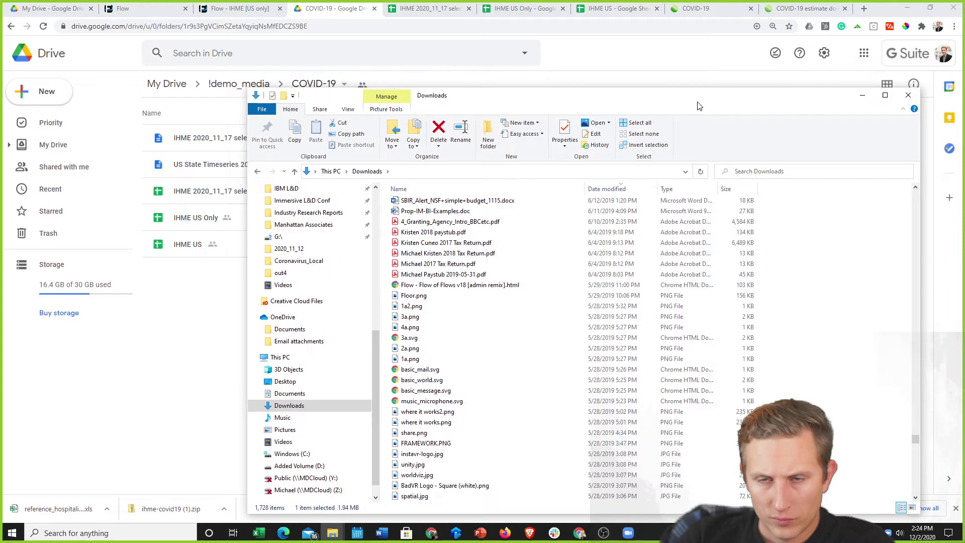
left_click_drag(916, 438, 912, 185)
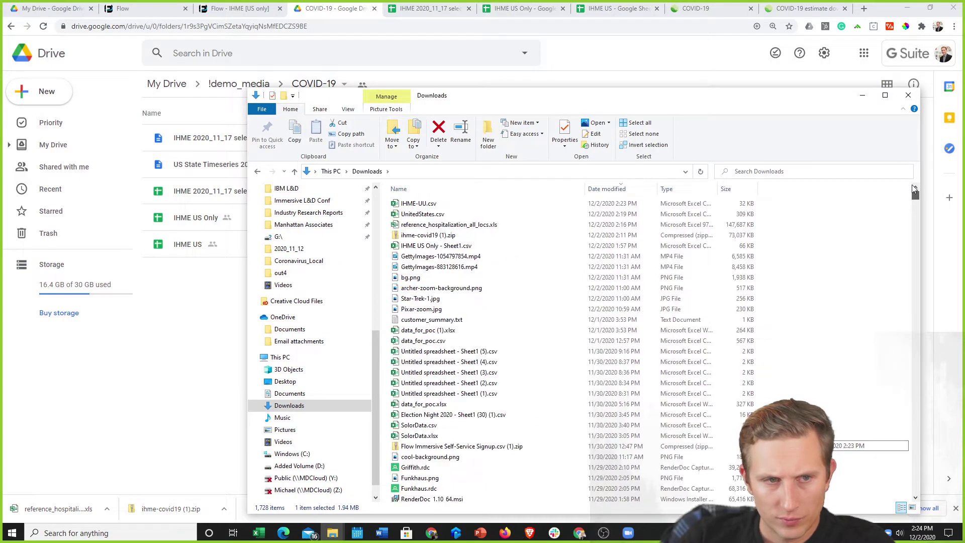
left_click_drag(457, 203, 201, 303)
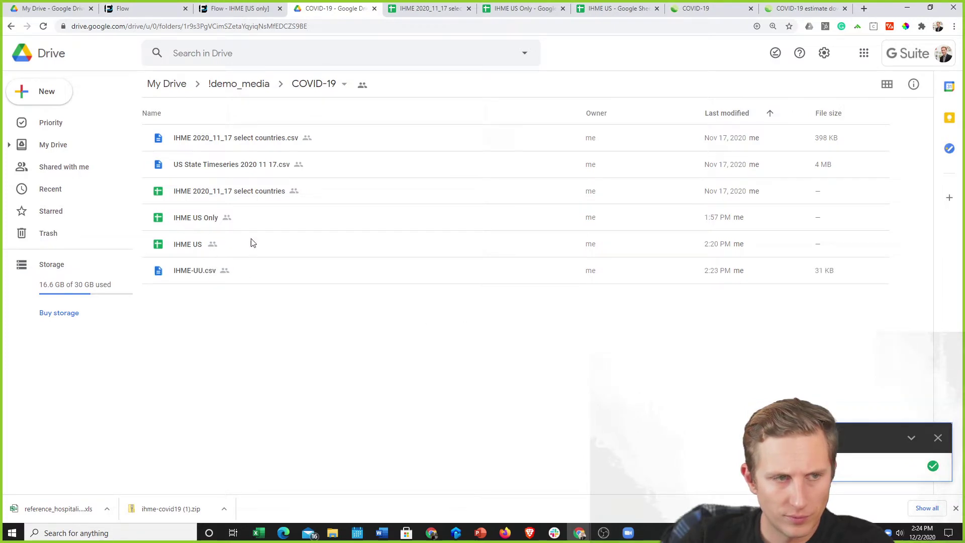
Copy the sharing link of the IHME US spreadsheet and close its sharing settings
left_click(427, 222)
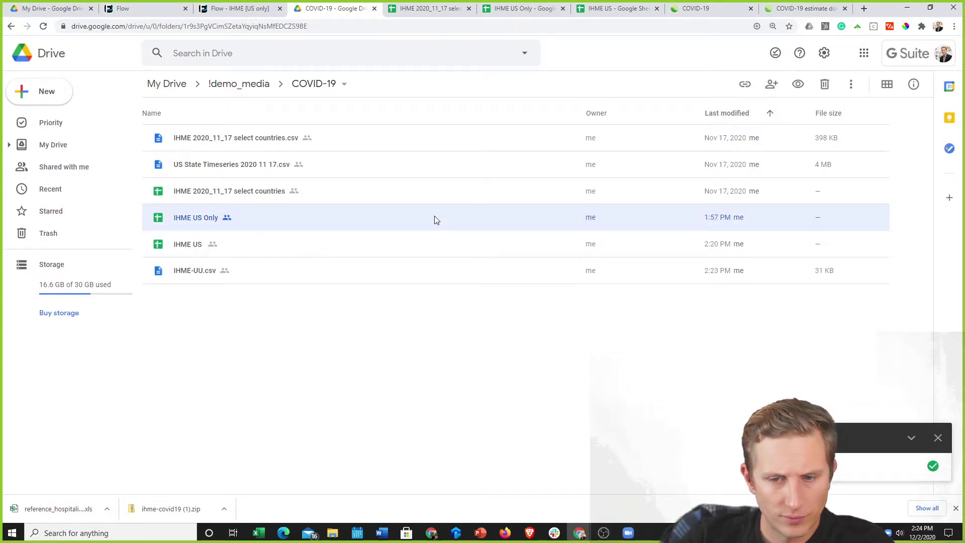
left_click(437, 248)
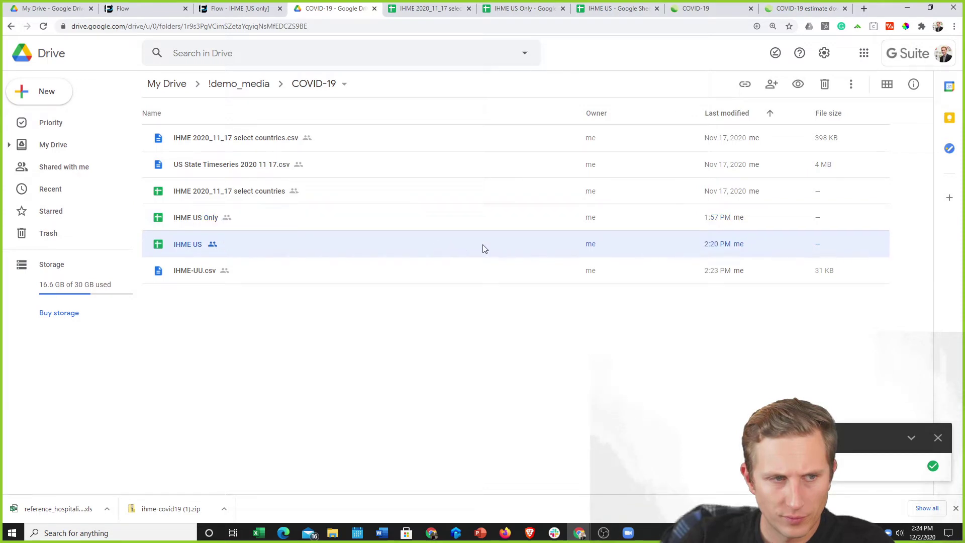
right_click(501, 249)
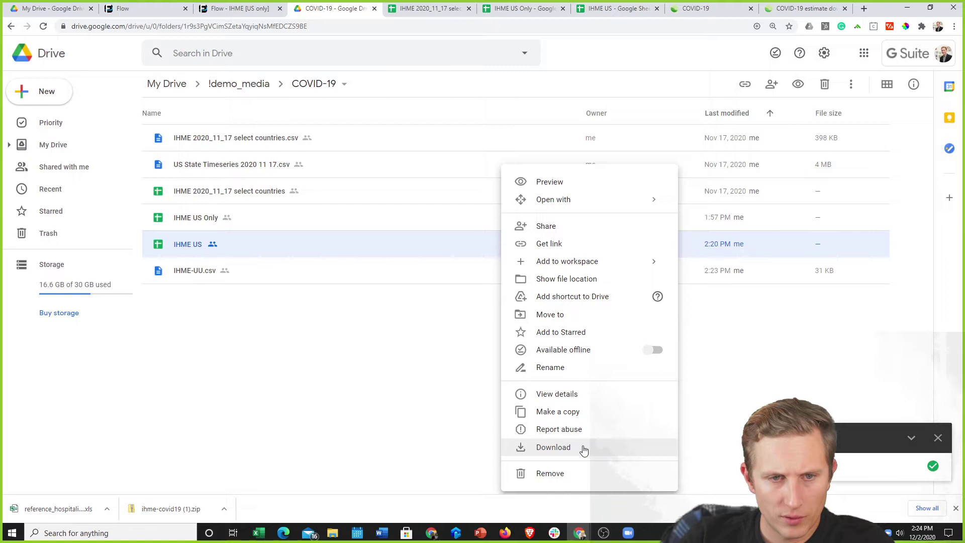
left_click(567, 243)
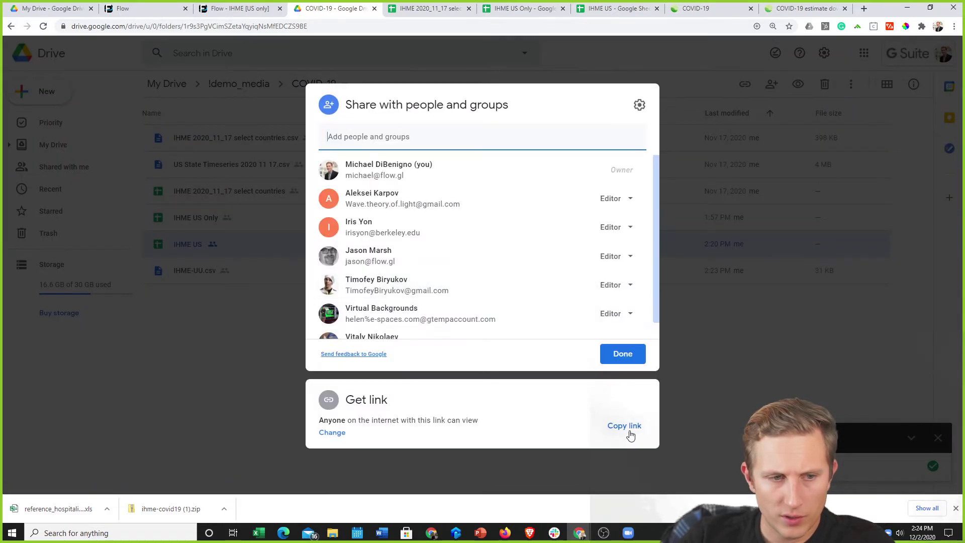
left_click(641, 430)
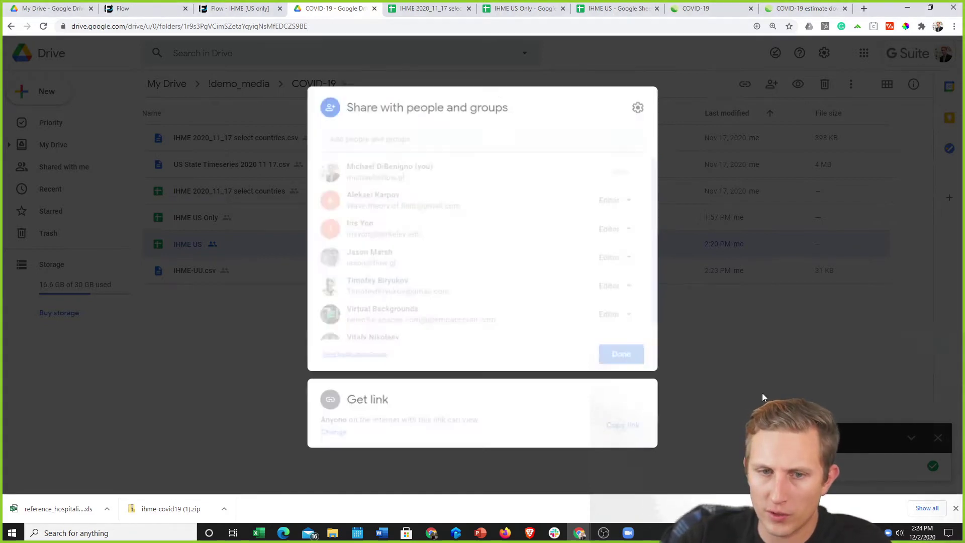
left_click(611, 359)
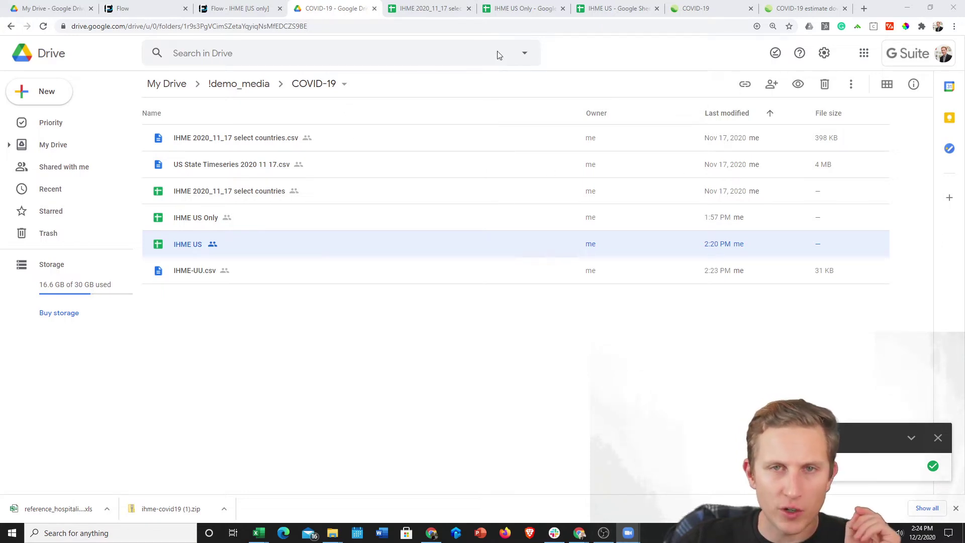
Switch to the IHME-UU.csv workbook in Excel
key("alt+Tab")
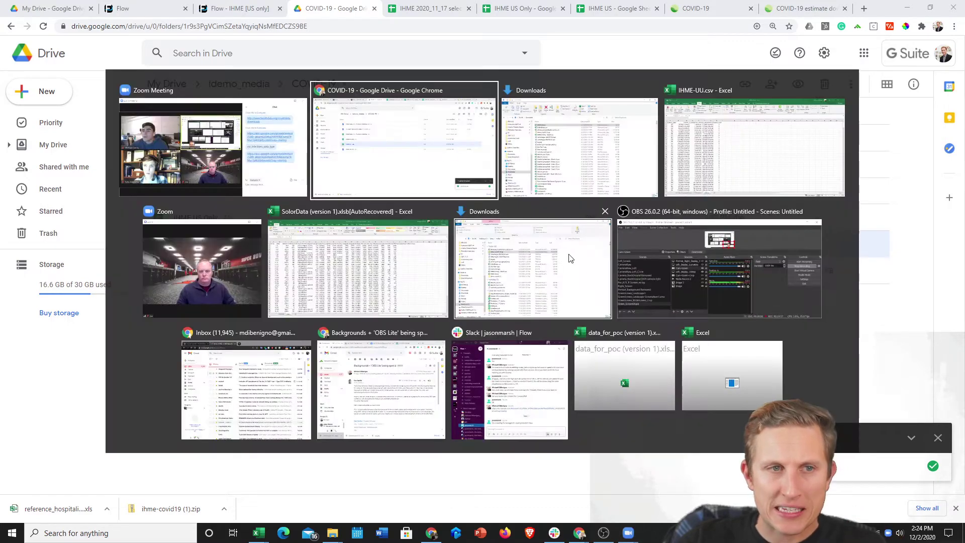
key("alt+Tab")
key("alt+Tab")
key("Left")
key("Left")
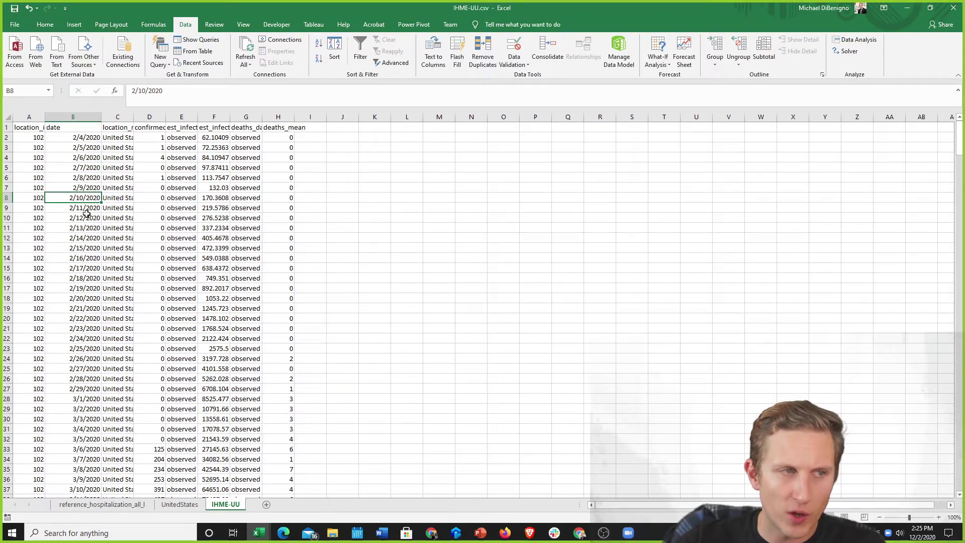
left_click(347, 126)
key("Right")
key("Right")
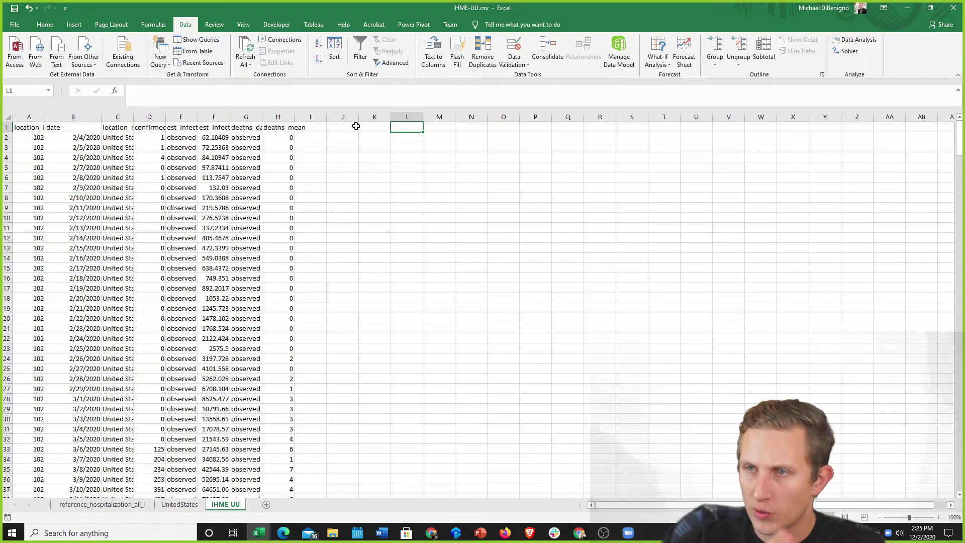
key("Left")
key("Right")
key("Right")
key("Right")
key("Right")
key("Right")
key("Right")
key("Right")
key("Right")
key("Down")
key("Down")
key("Down")
key("Down")
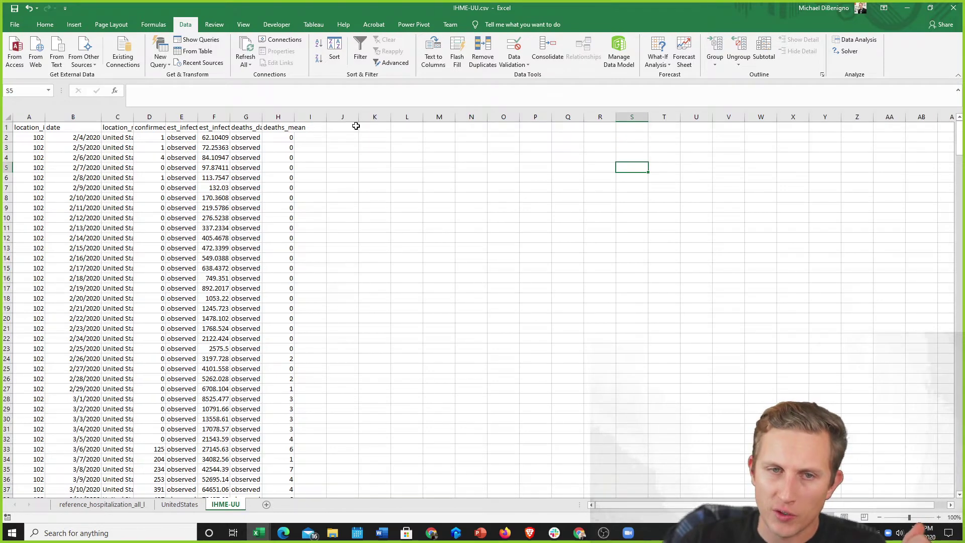
key("Down")
key("Down")
key("Down")
key("Down")
key("Down")
key("Down")
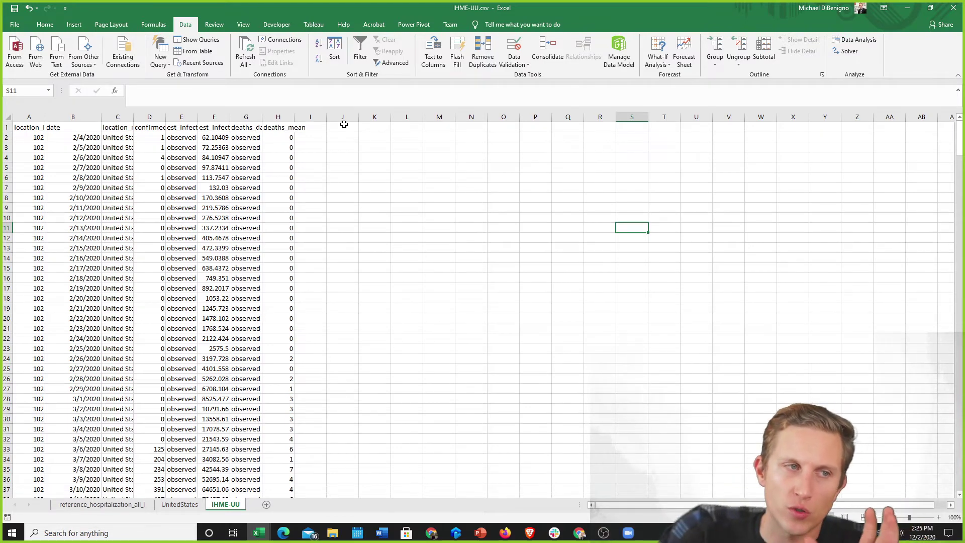
Look over the dates in column B and widen the location_name column on the IHME-UU sheet
left_click(75, 145)
left_click_drag(74, 145, 92, 329)
scroll(92, 269, "down", 1)
scroll(93, 302, "up", 1)
left_click_drag(134, 117, 162, 117)
left_click(223, 189)
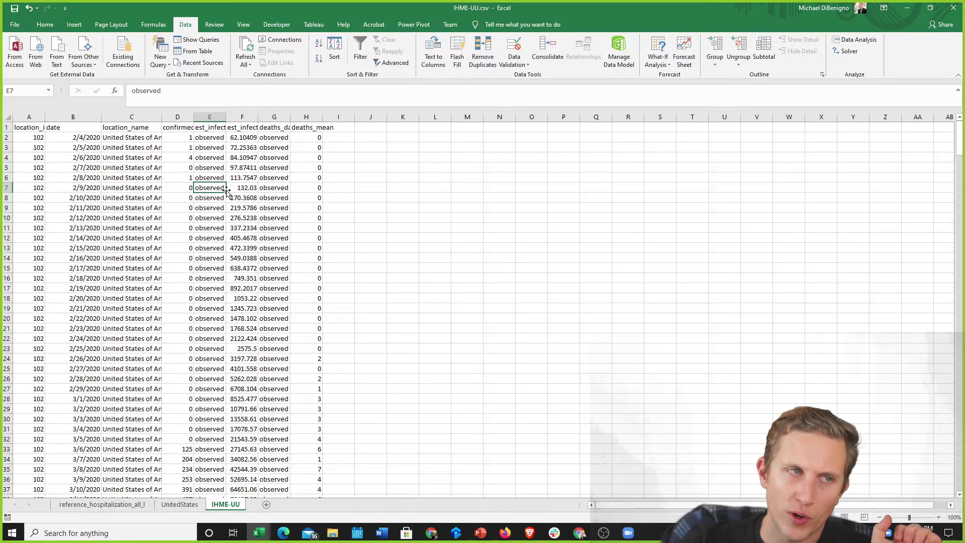
left_click(314, 24)
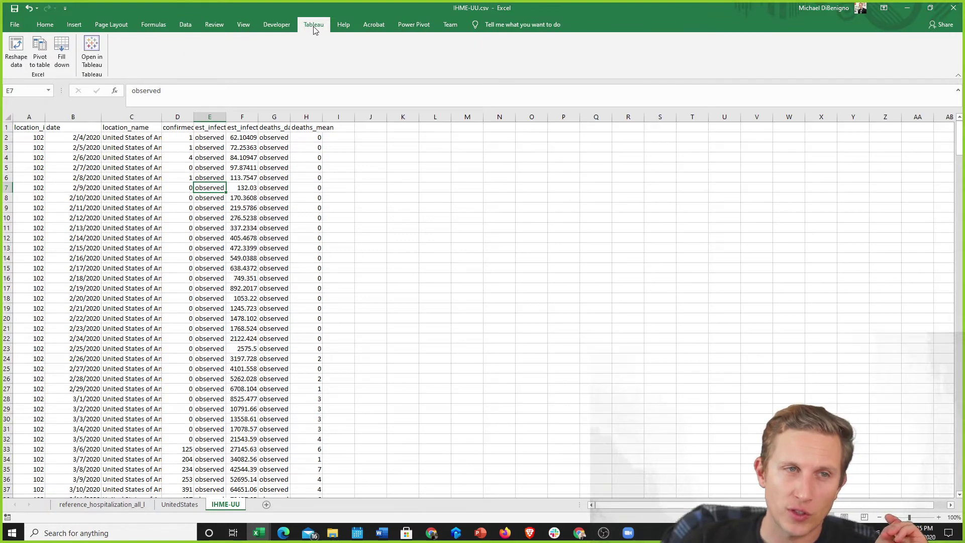
left_click(84, 138)
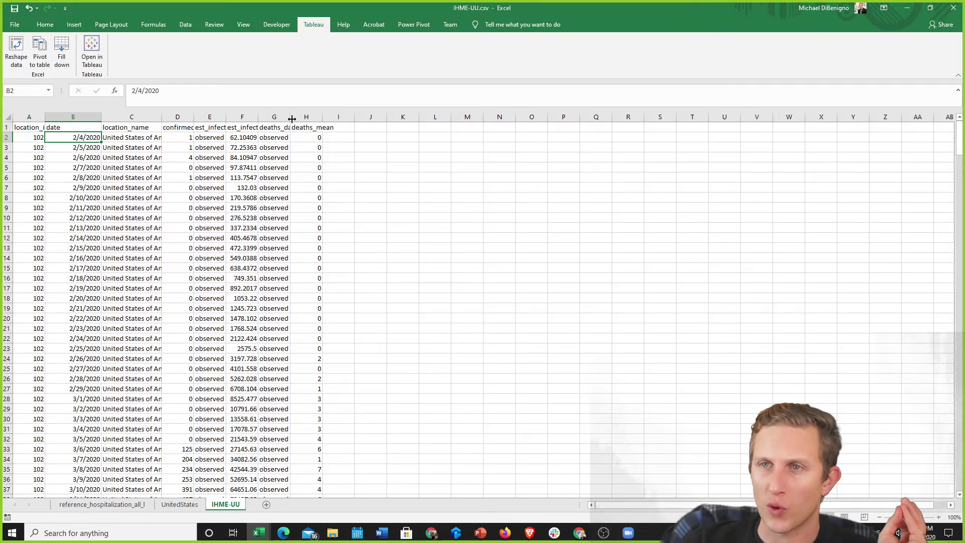
left_click(209, 197)
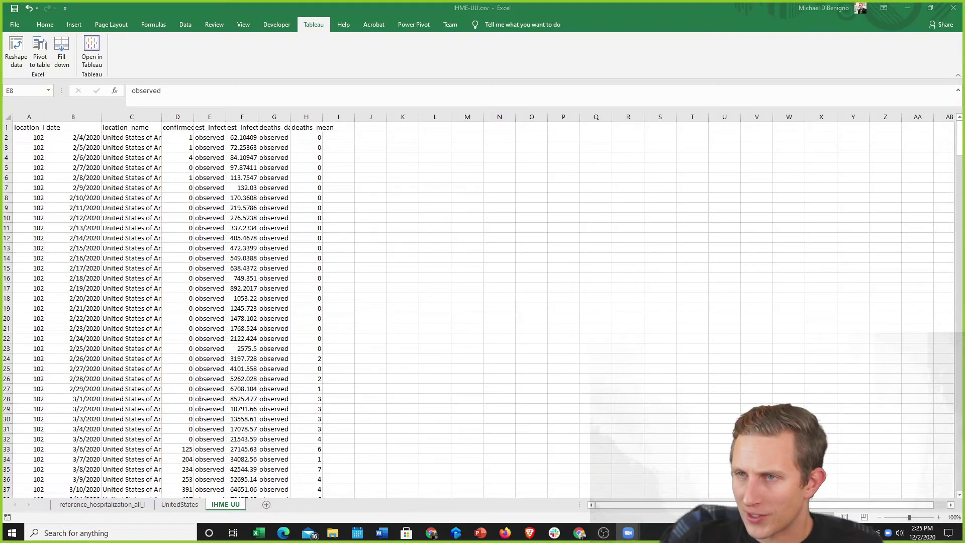
key("alt+Tab")
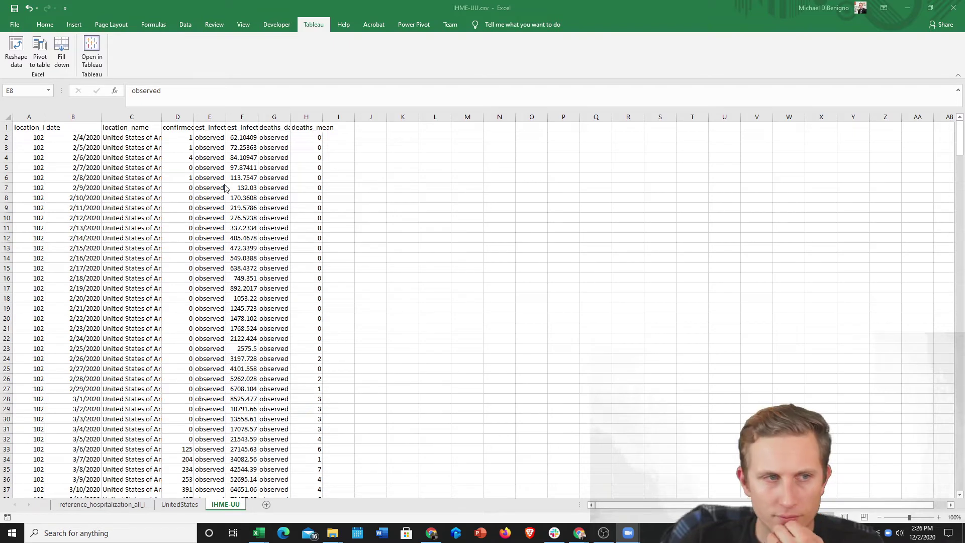
Widen the confirmed_infections and est_infections_data_type columns and copy the headings from D1 to H1
left_click_drag(181, 126, 283, 127)
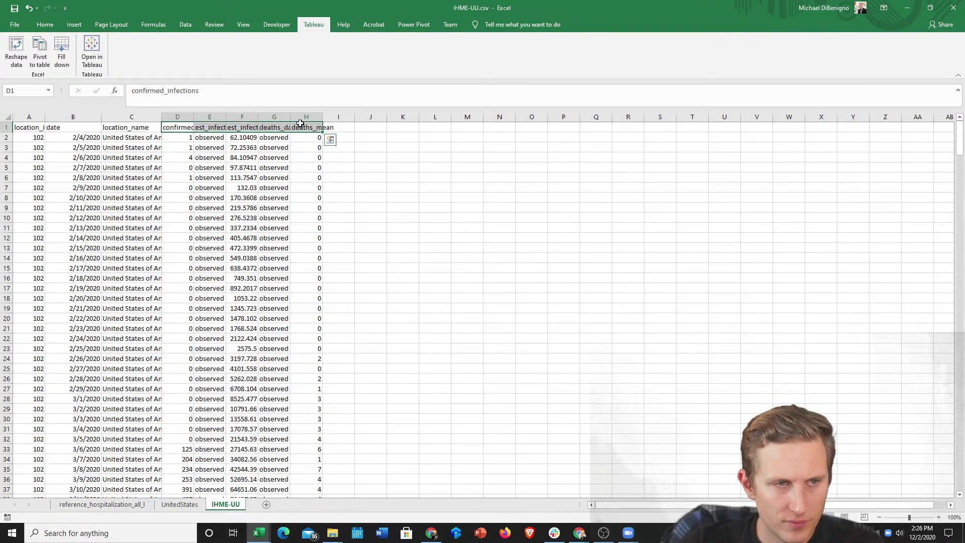
left_click(243, 157)
left_click_drag(195, 117, 327, 117)
left_click_drag(171, 128, 420, 130)
key("ctrl+c")
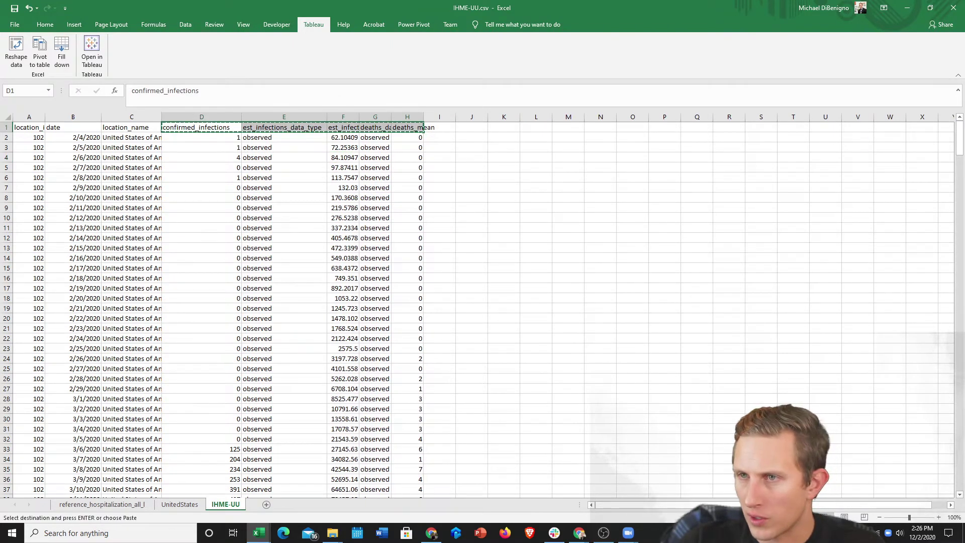
key("alt+Tab")
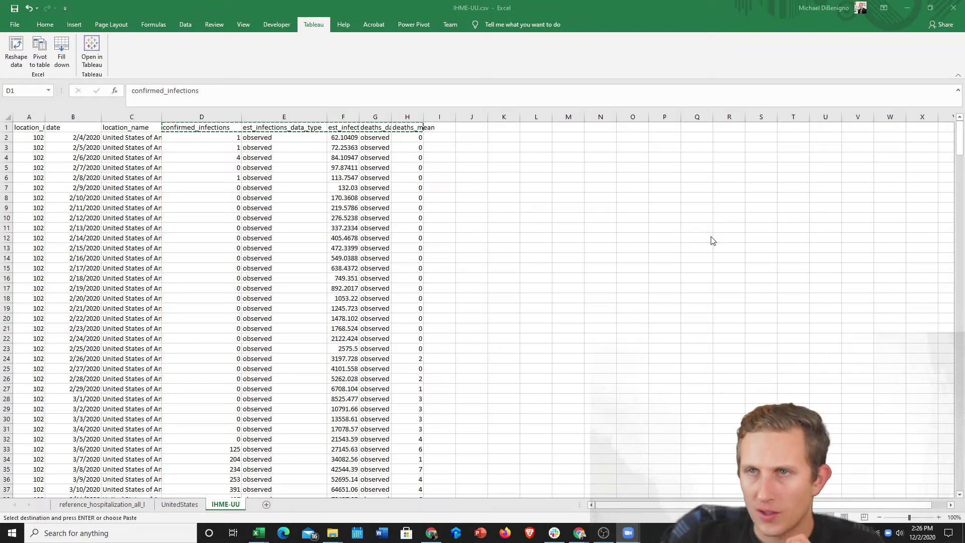
left_click(502, 190)
key("Escape")
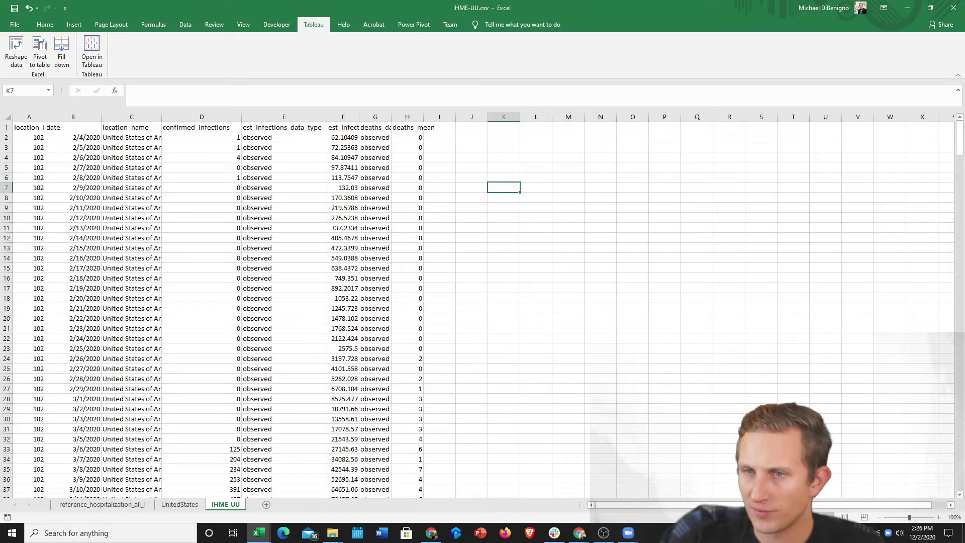
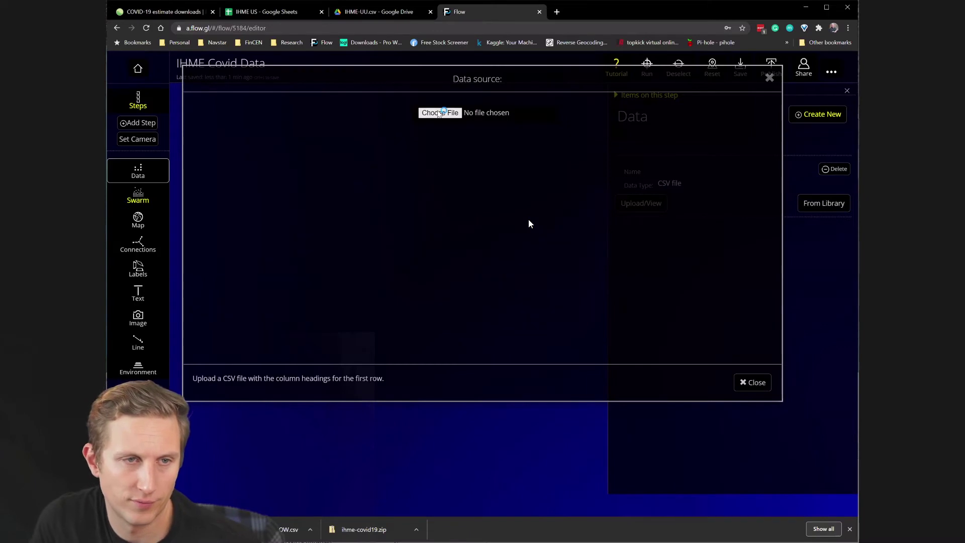
Upload IHME-UU.csv from the dataAnalysis folder as the data source of the IHME Covid Data flow
left_click(437, 113)
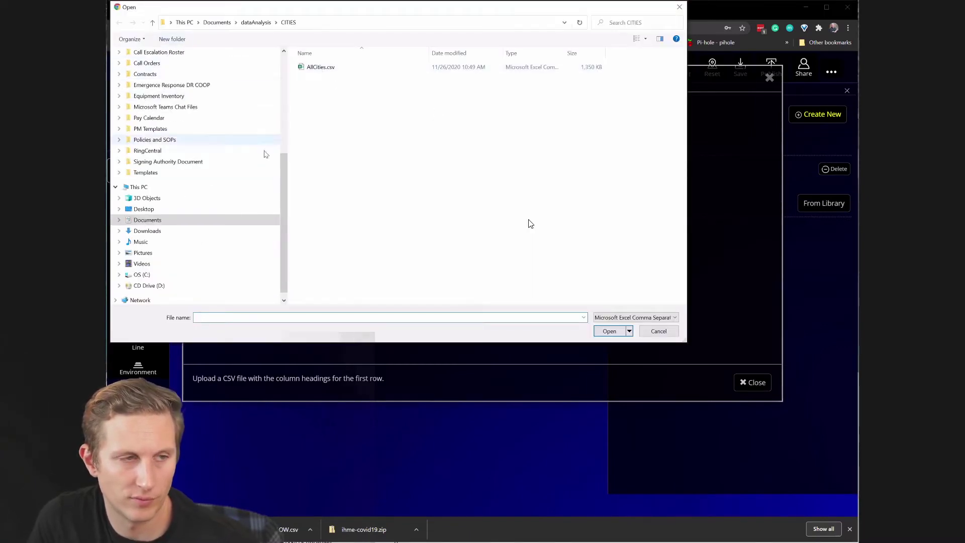
left_click_drag(283, 207, 261, 65)
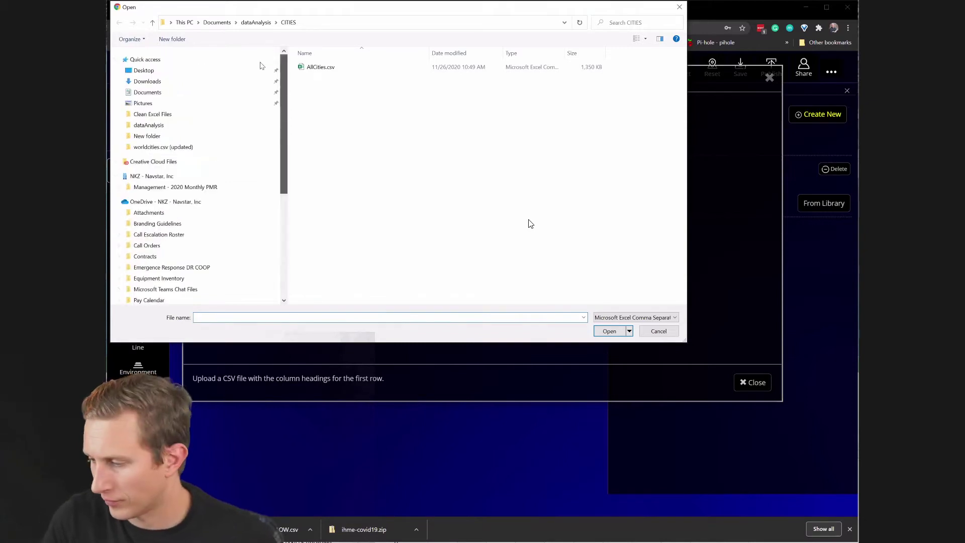
left_click(149, 92)
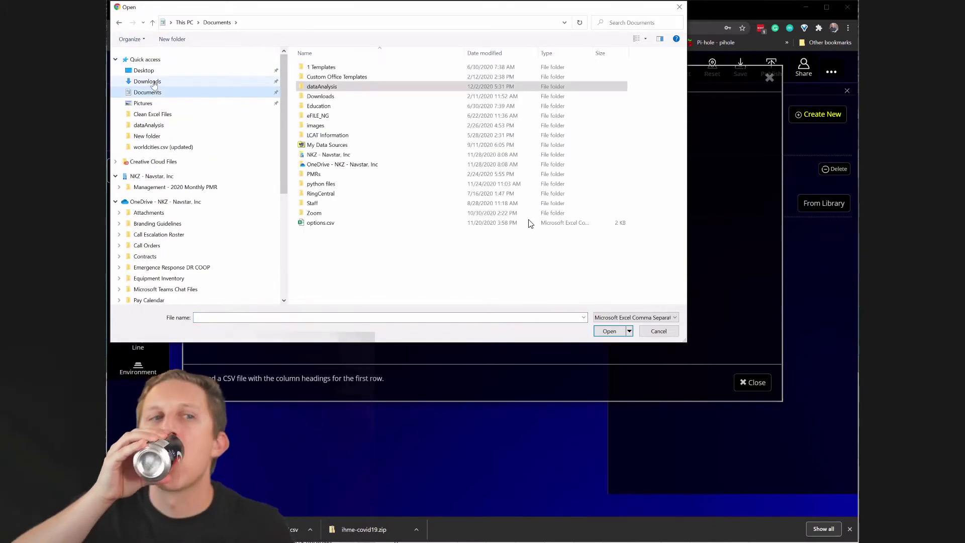
double_click(347, 88)
double_click(333, 70)
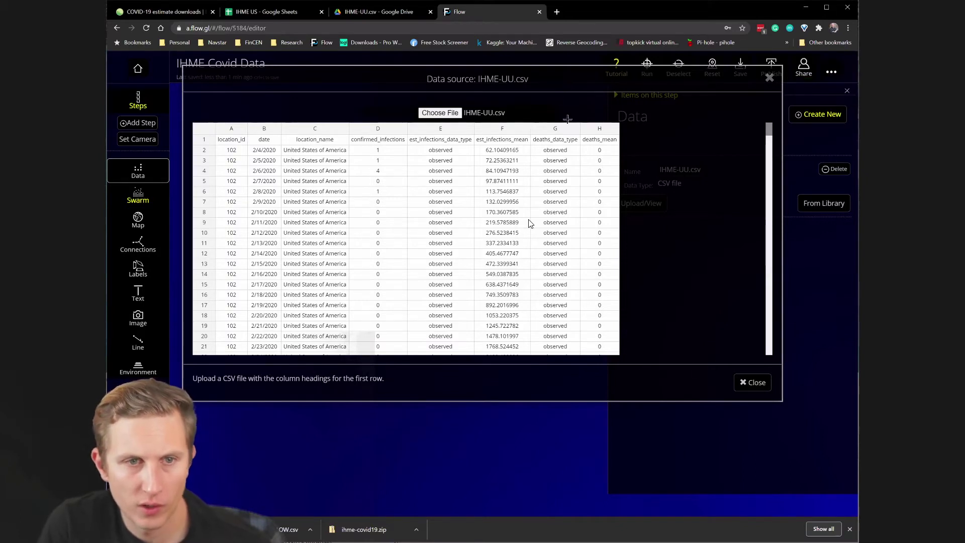
left_click(756, 384)
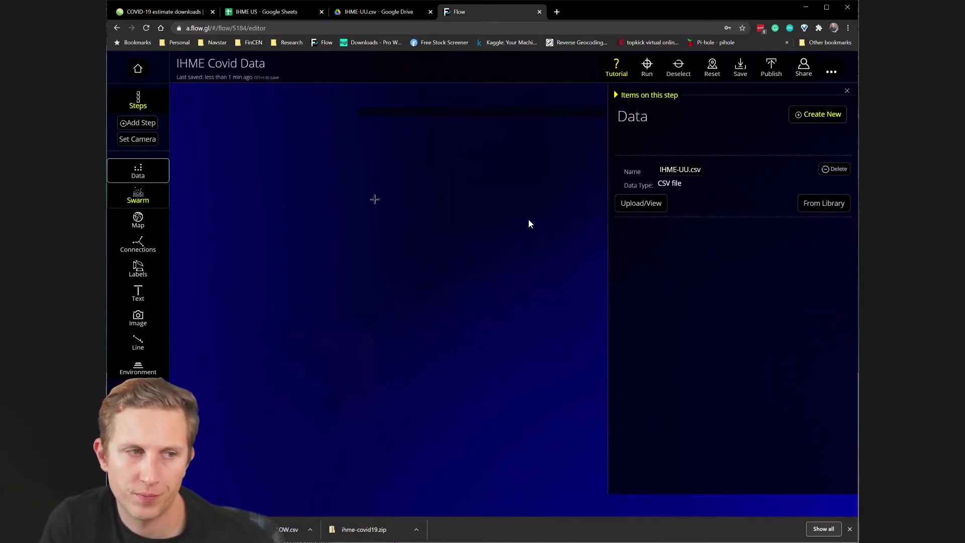
Create a new swarm that uses IHME-UU.csv as its data source
left_click(139, 195)
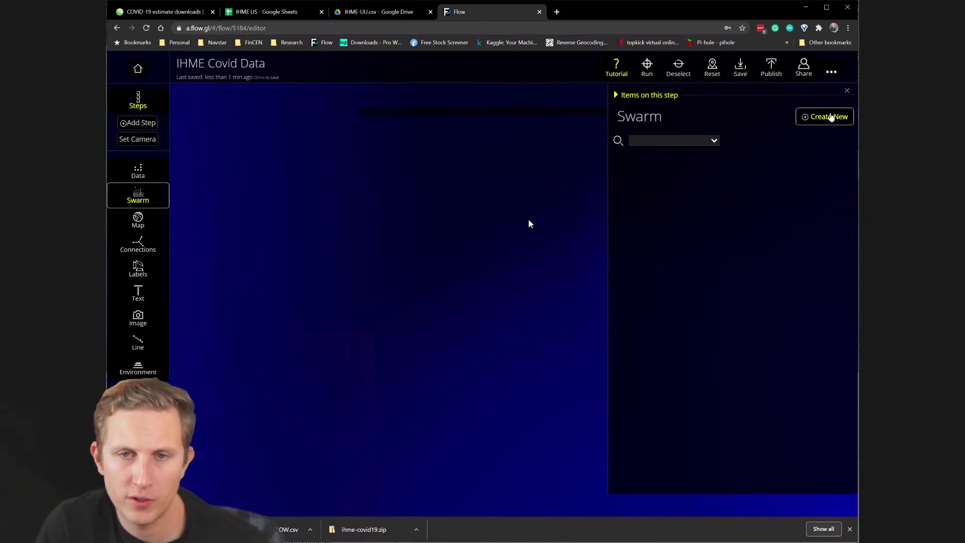
left_click(831, 117)
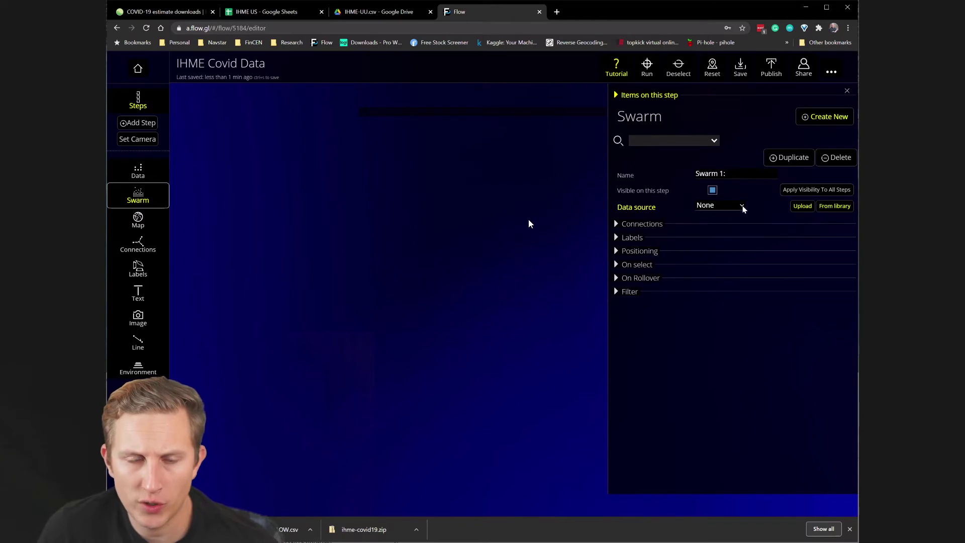
left_click(714, 205)
left_click(709, 218)
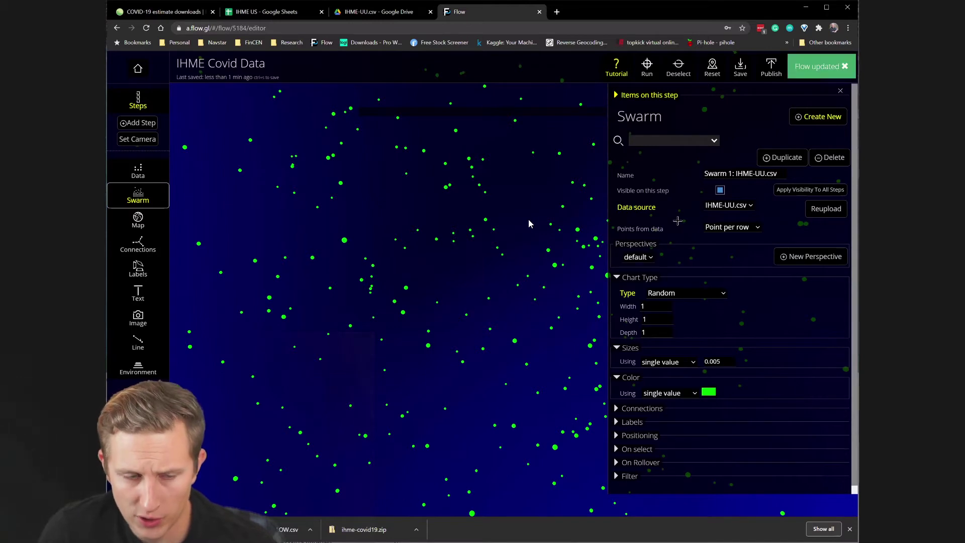
Set the swarm's chart type to Scatterplot and use the date column as a timeline on the horizontal axis
left_click(716, 296)
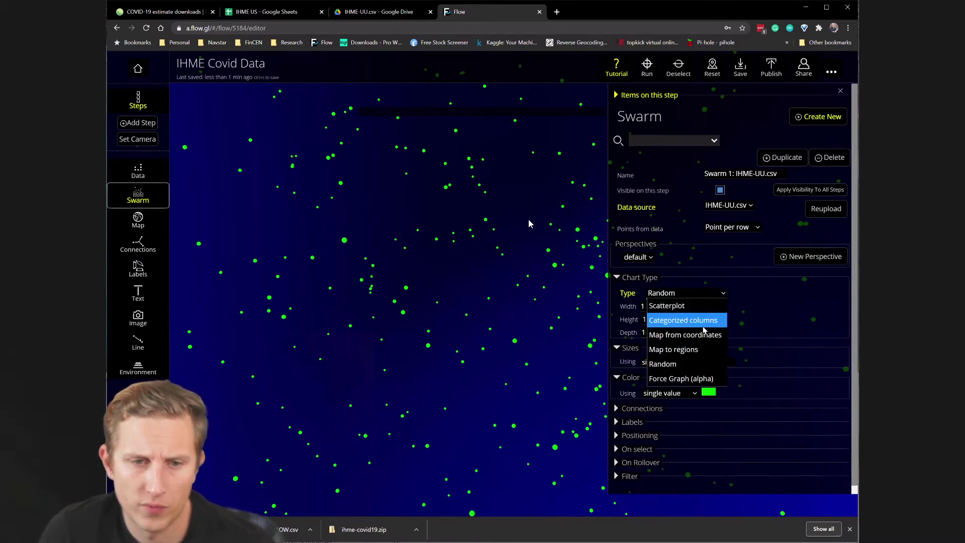
left_click(684, 305)
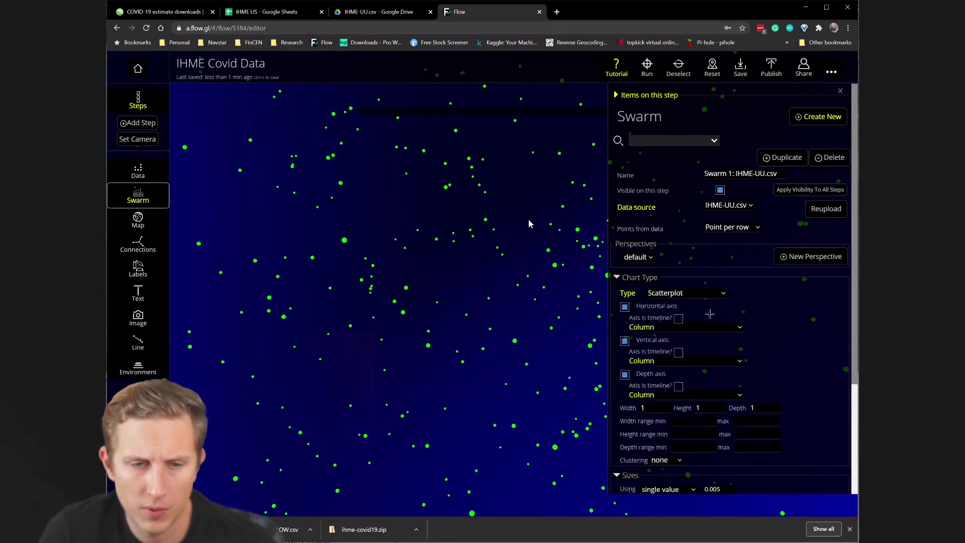
left_click(740, 326)
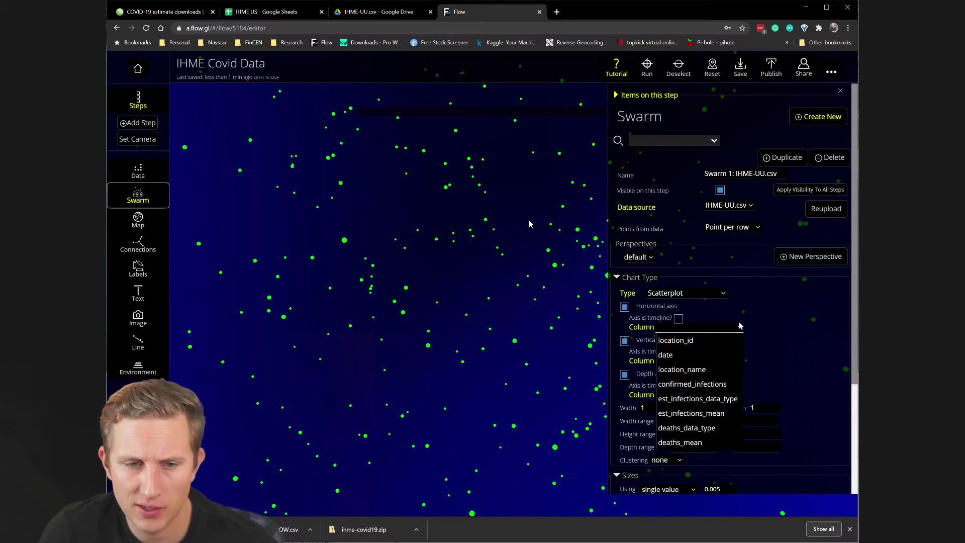
key("Down")
key("Down")
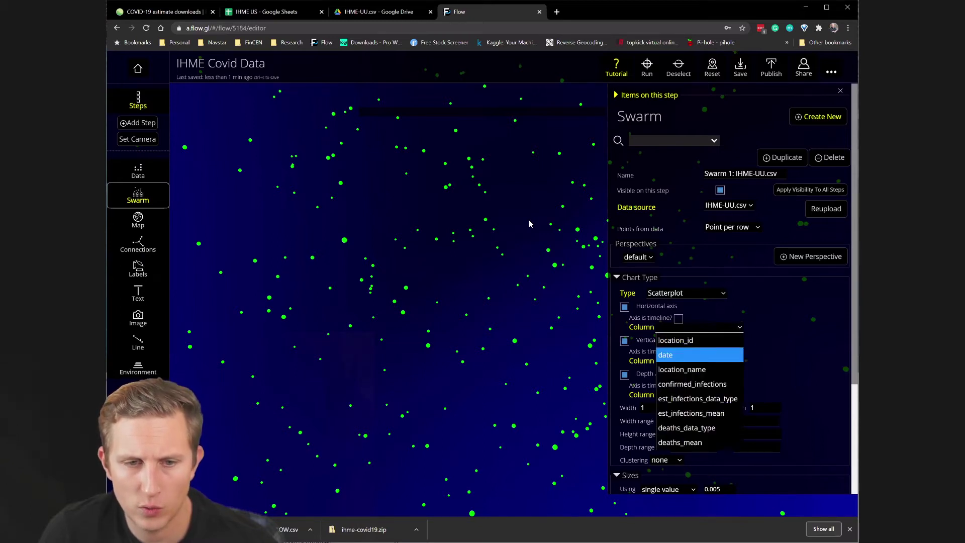
key("Return")
left_click(678, 318)
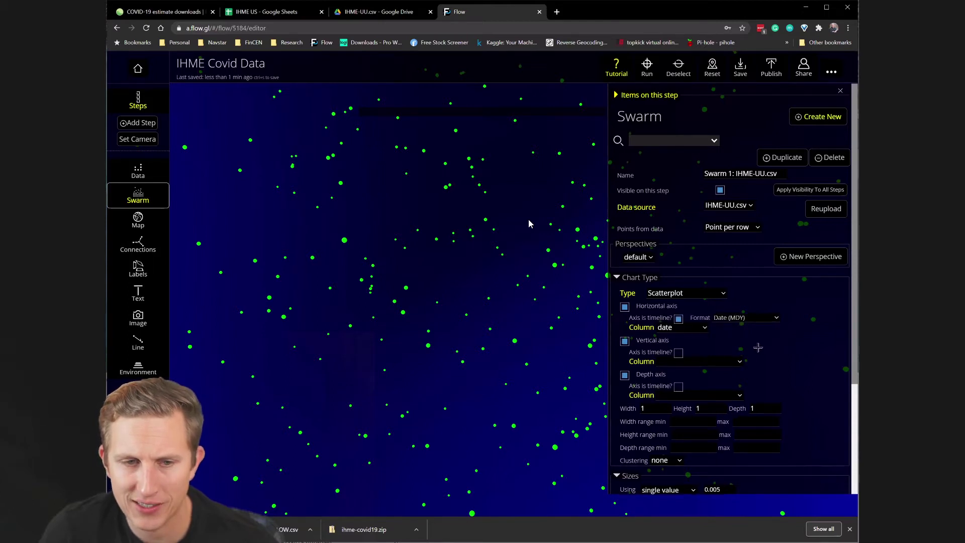
left_click(777, 318)
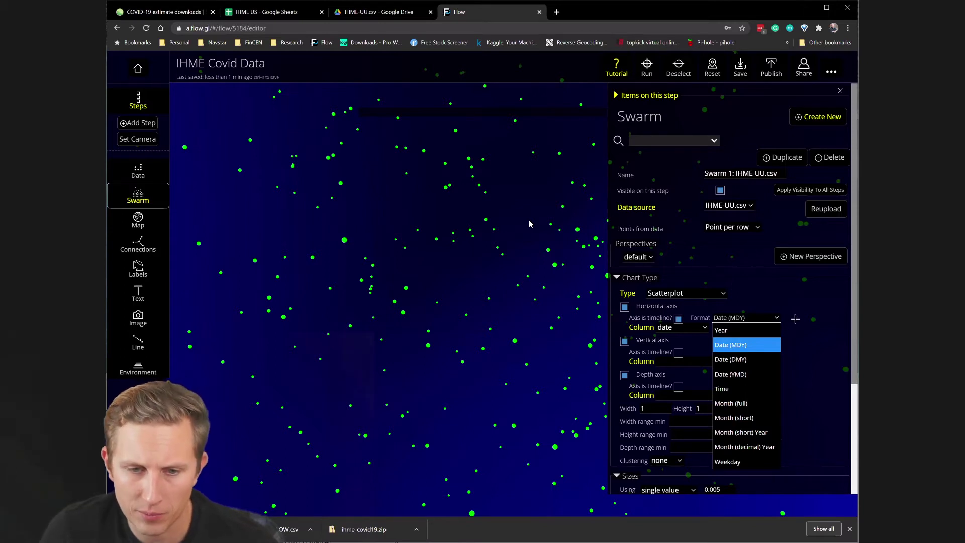
left_click(796, 319)
left_click(779, 318)
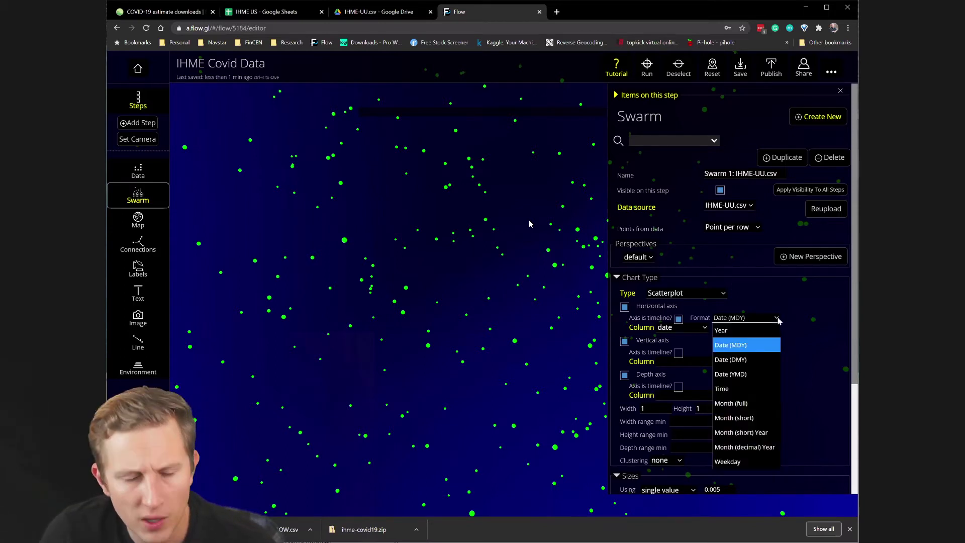
left_click(810, 331)
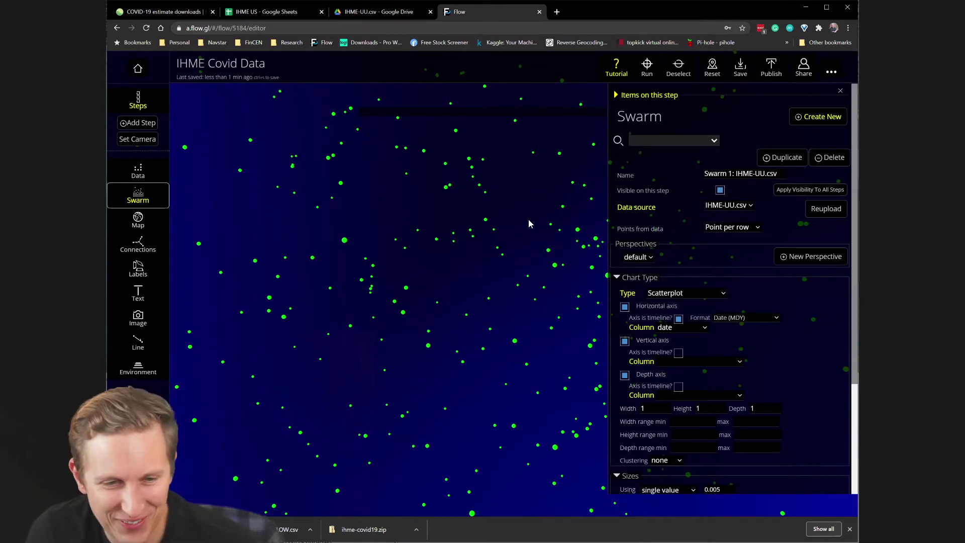
Assign the deaths_mean column to the vertical axis and disable the depth axis
left_click_drag(857, 320, 869, 320)
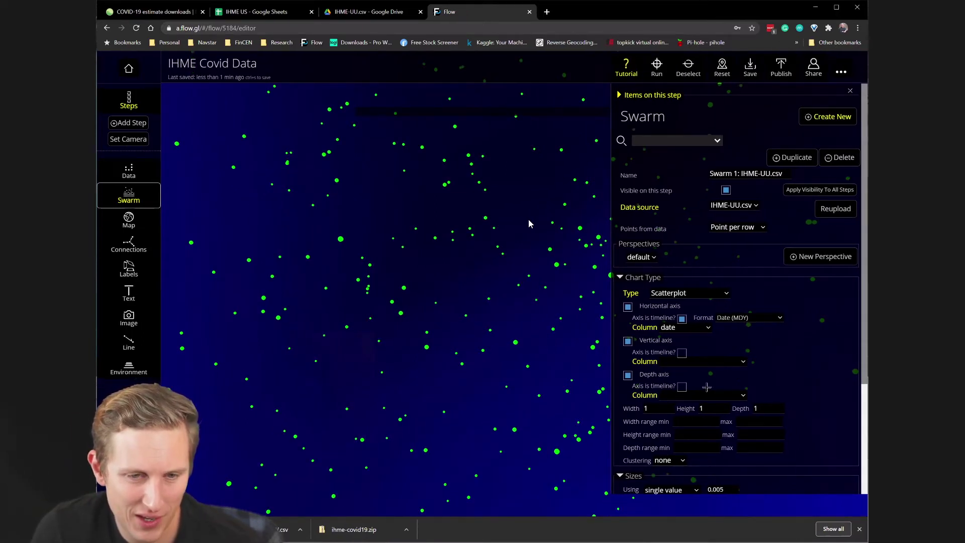
left_click(744, 362)
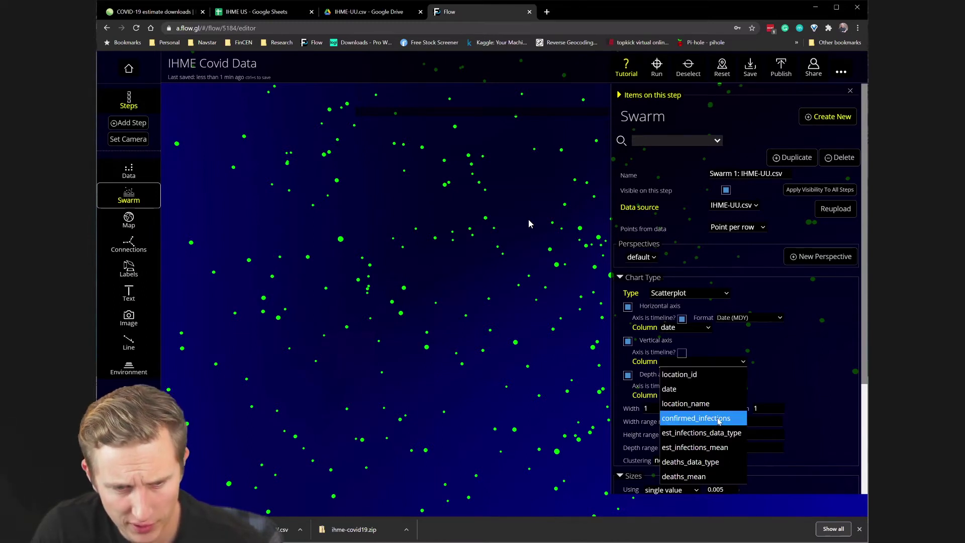
left_click(712, 477)
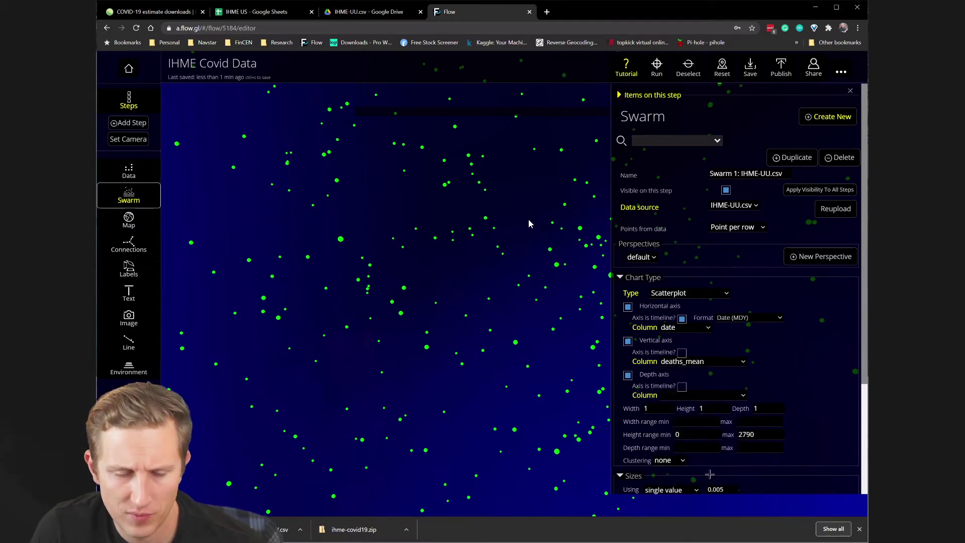
left_click(744, 397)
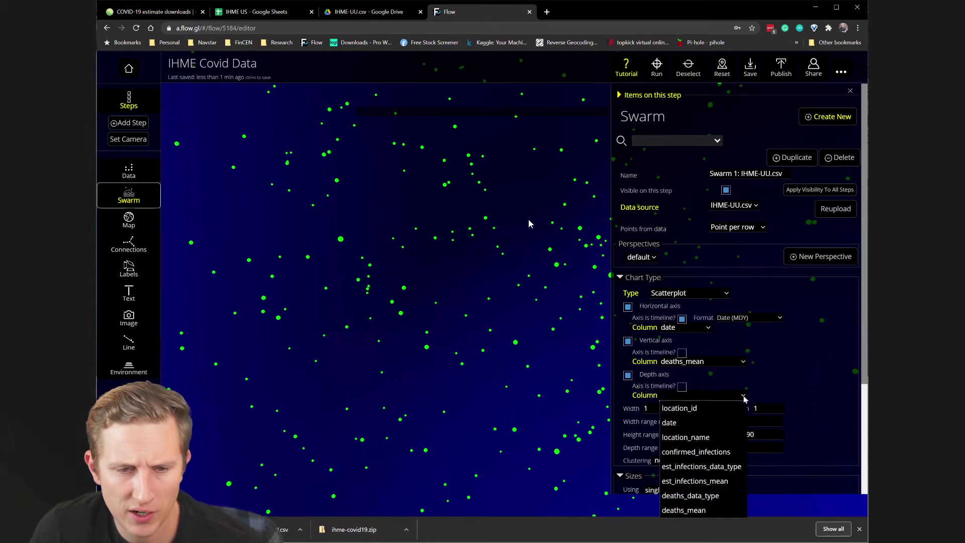
left_click(628, 375)
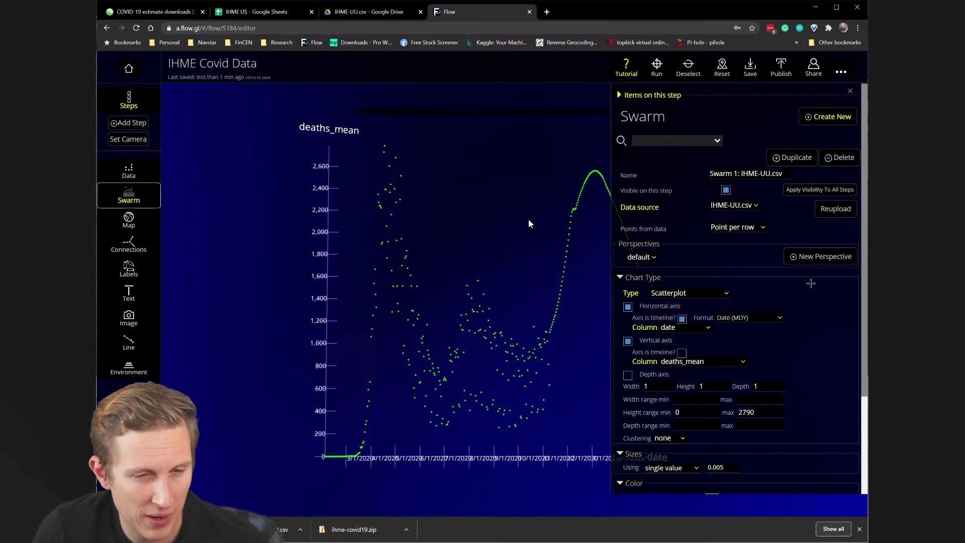
Create a new row filter for the swarm, keeping the filter logic at or
scroll(810, 284, "down", 3)
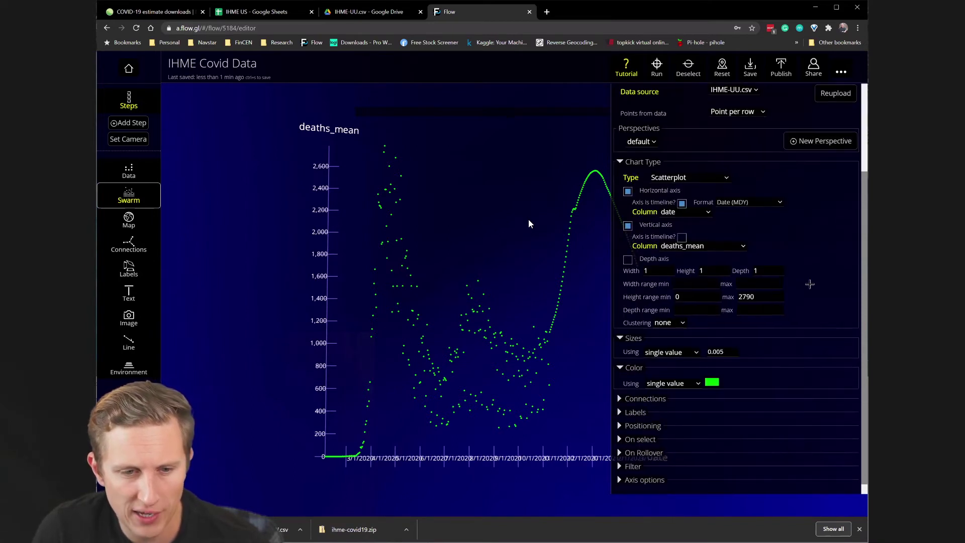
left_click(618, 454)
scroll(741, 456, "down", 1)
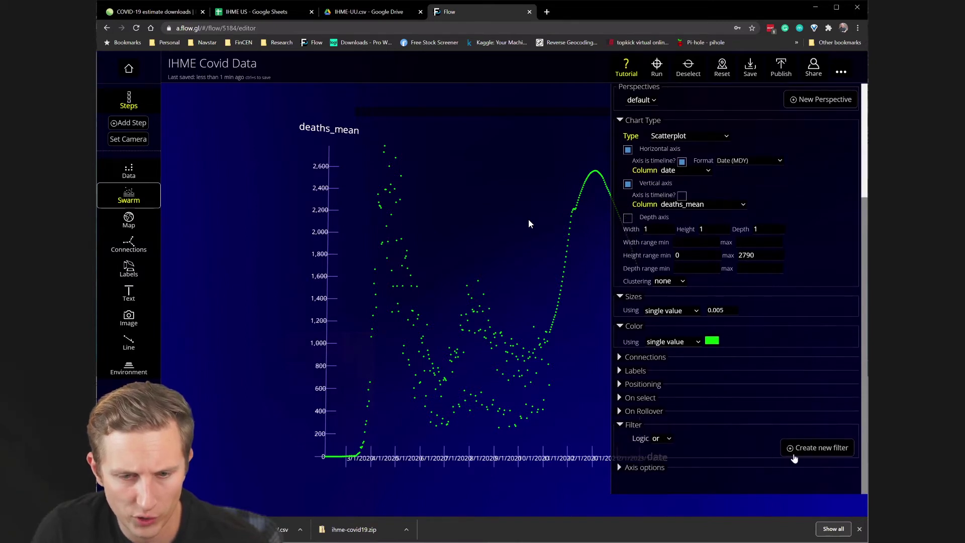
left_click(800, 453)
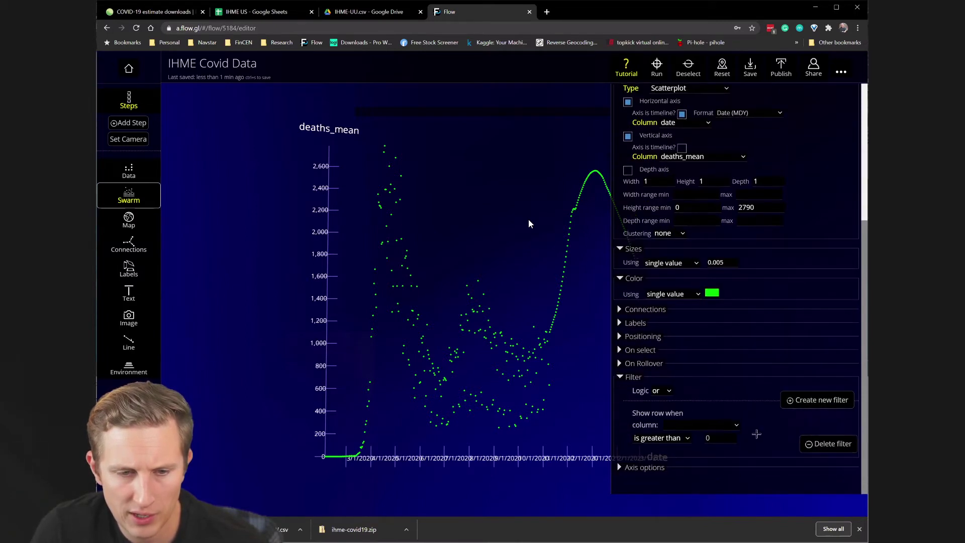
left_click(669, 391)
left_click(529, 223)
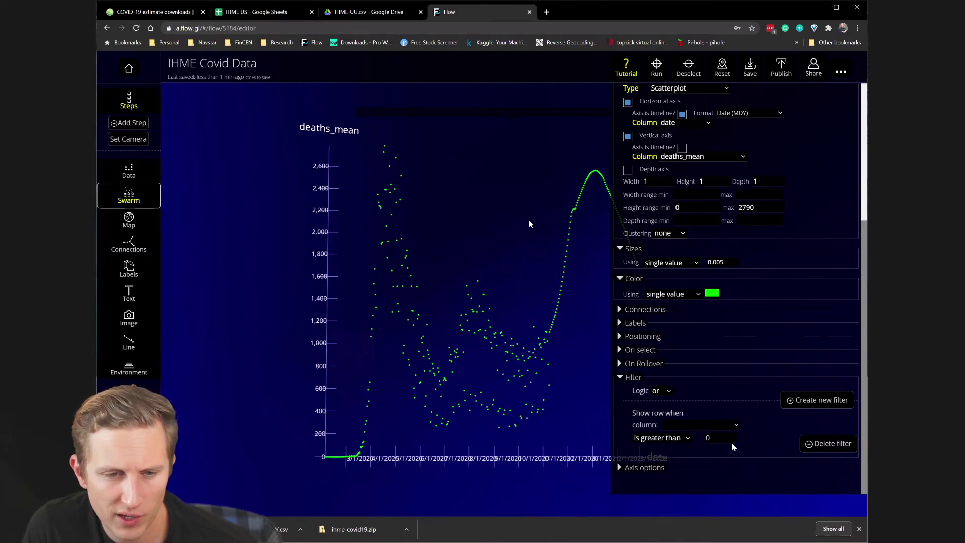
Set the filter to show rows where the deaths_data_type column contains "observed"
left_click(688, 439)
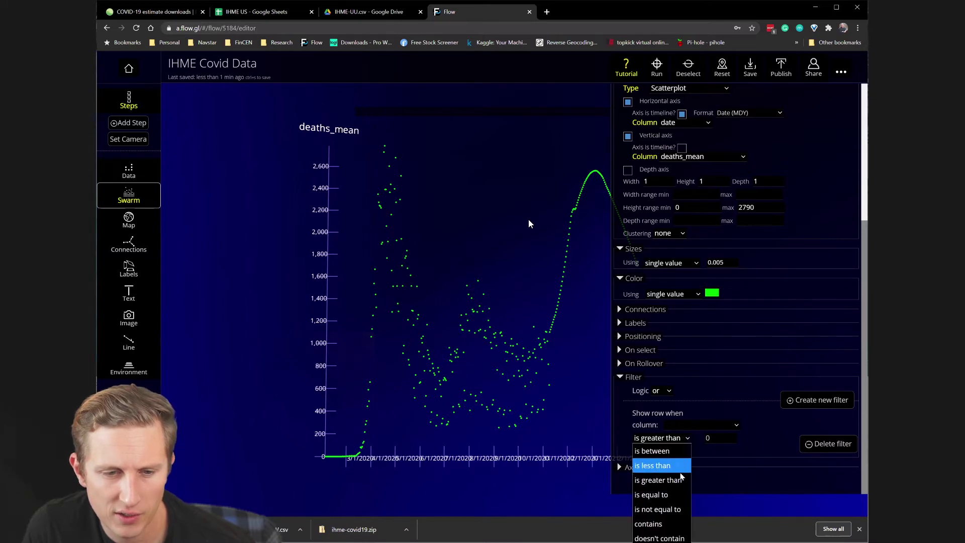
left_click(667, 524)
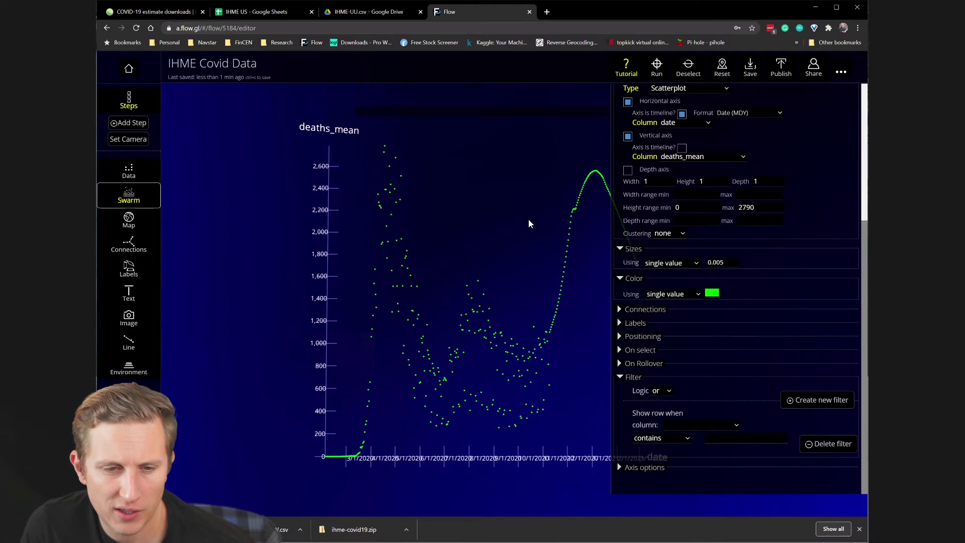
left_click(737, 427)
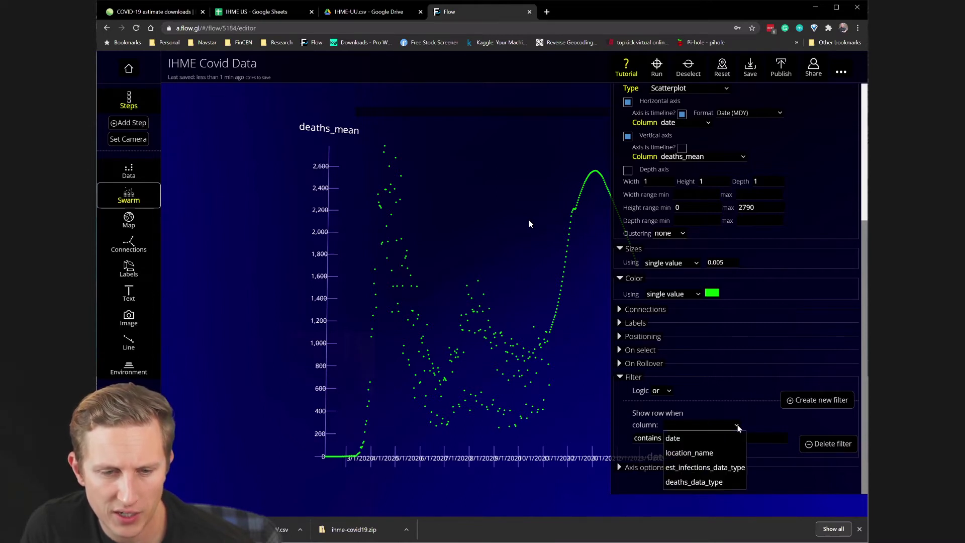
left_click(699, 482)
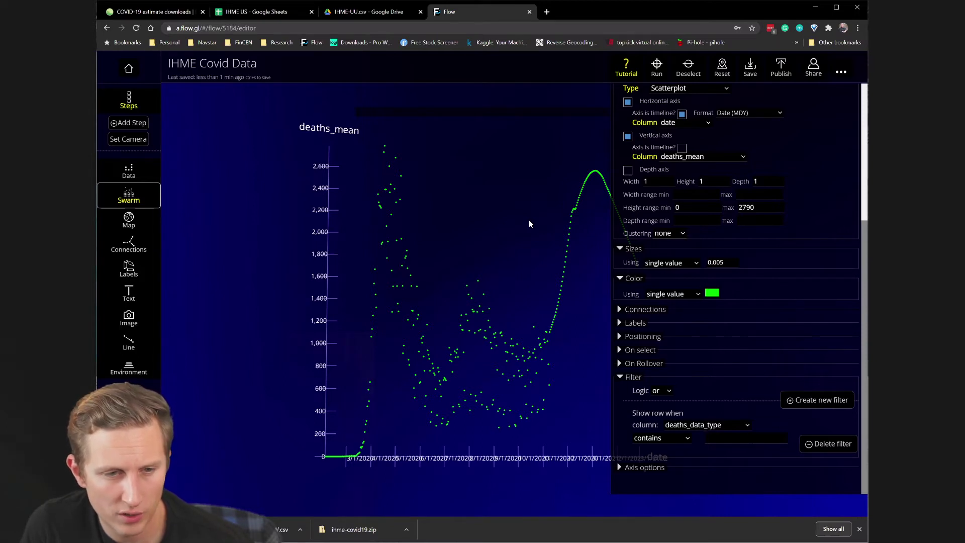
type("observed")
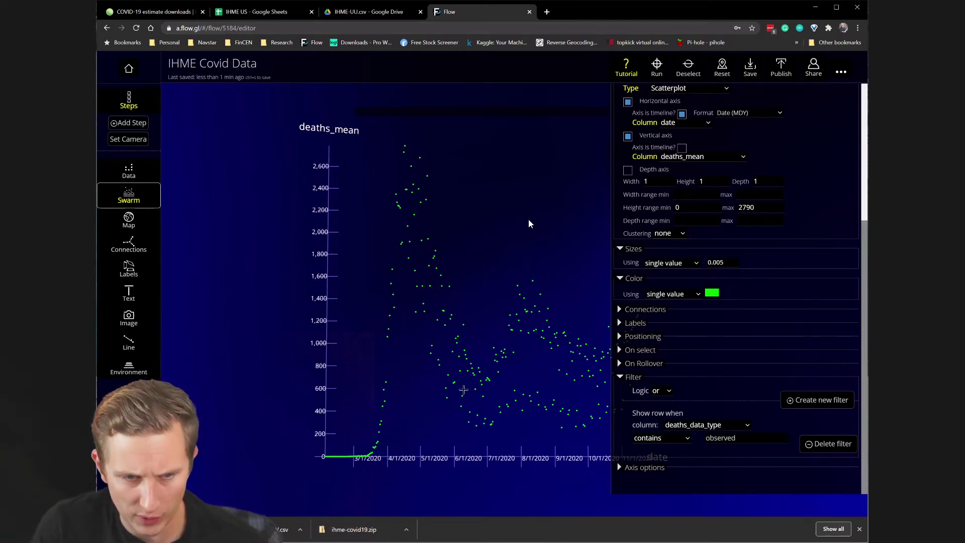
Expand the swarm's axis options and enable the editor's Advanced (beta) mode
scroll(463, 390, "down", 2)
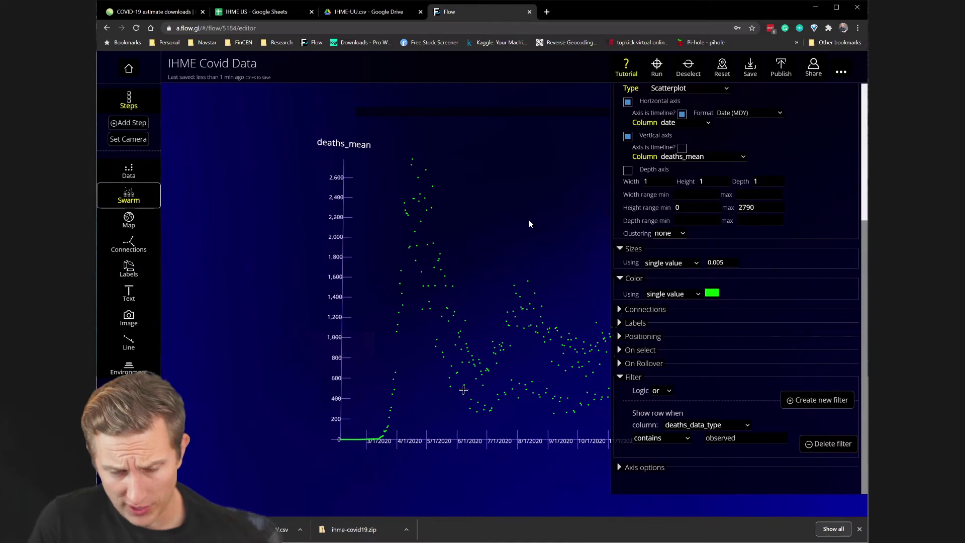
scroll(497, 388, "up", 1)
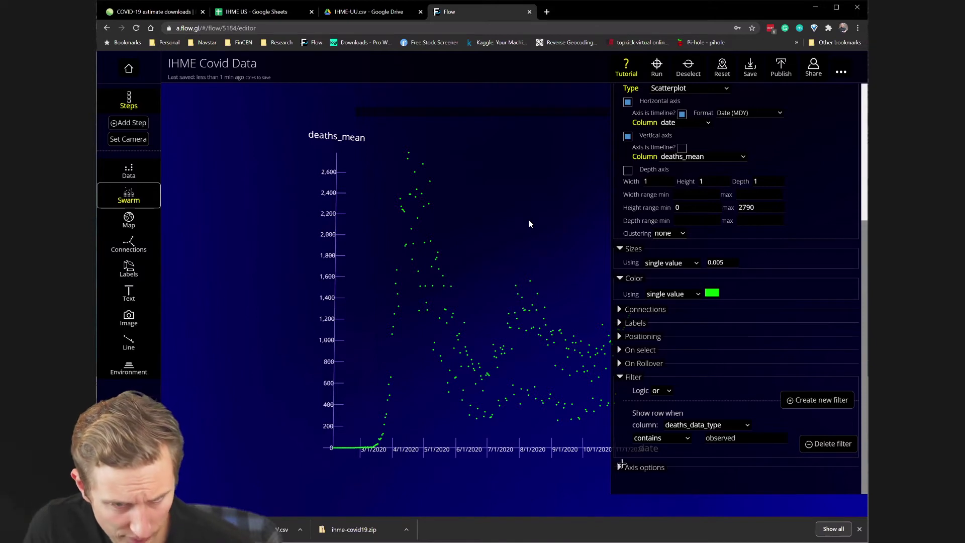
left_click(619, 465)
scroll(730, 450, "down", 3)
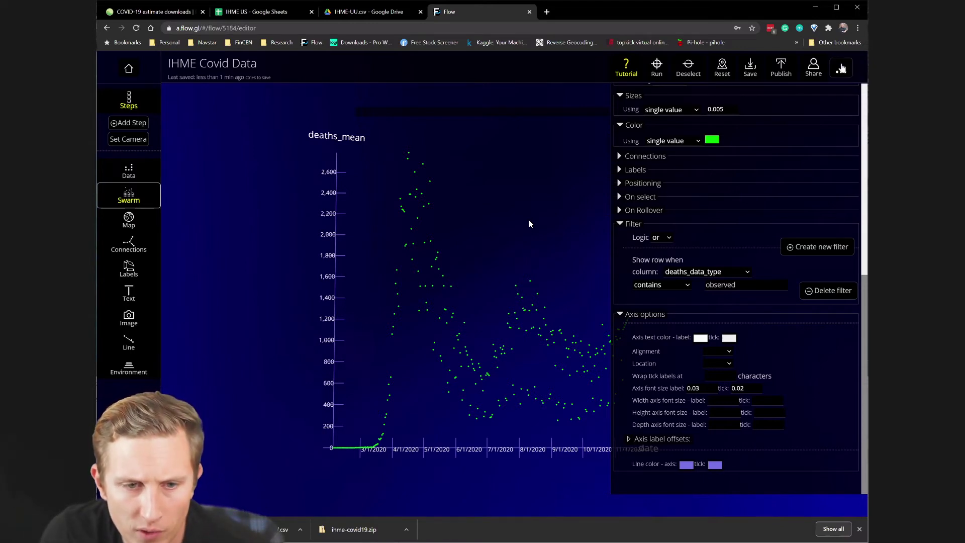
left_click(841, 72)
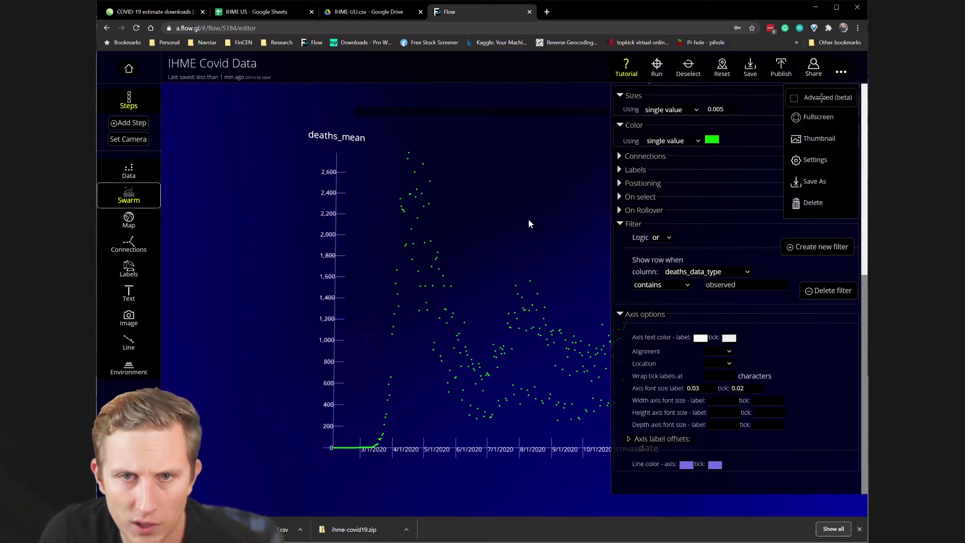
left_click(822, 99)
Turn off Maintain axes when filtered in the swarm's axis options
scroll(737, 366, "down", 2)
scroll(738, 366, "down", 5)
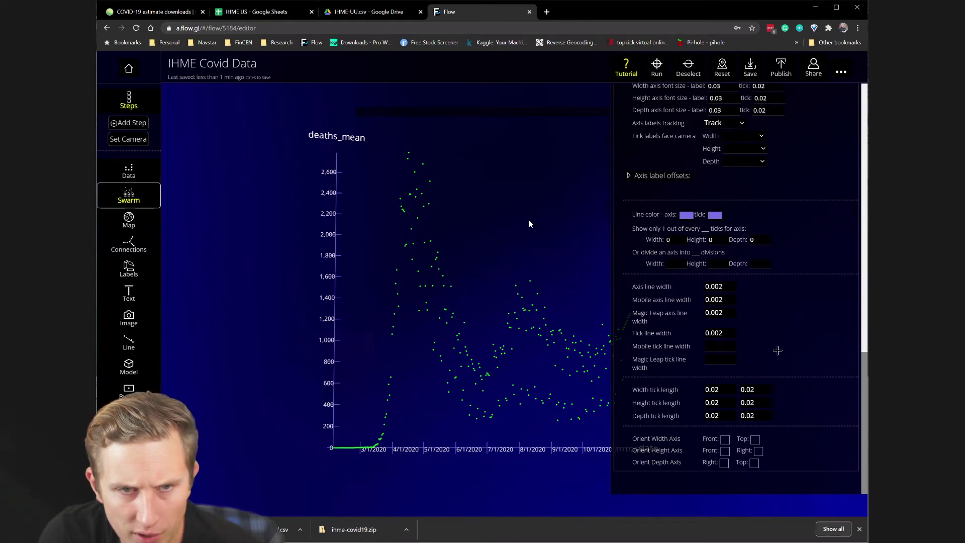
scroll(779, 350, "up", 3)
scroll(777, 351, "up", 2)
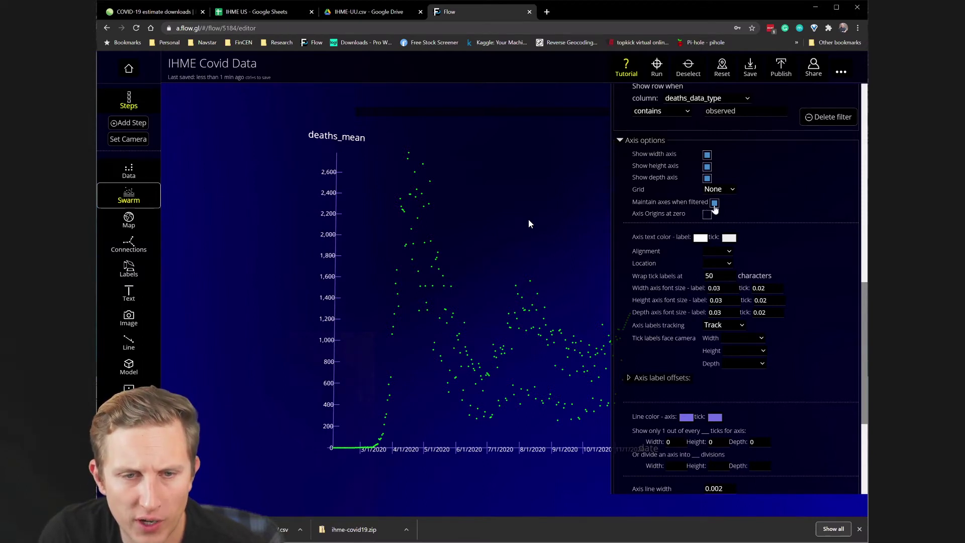
left_click(714, 204)
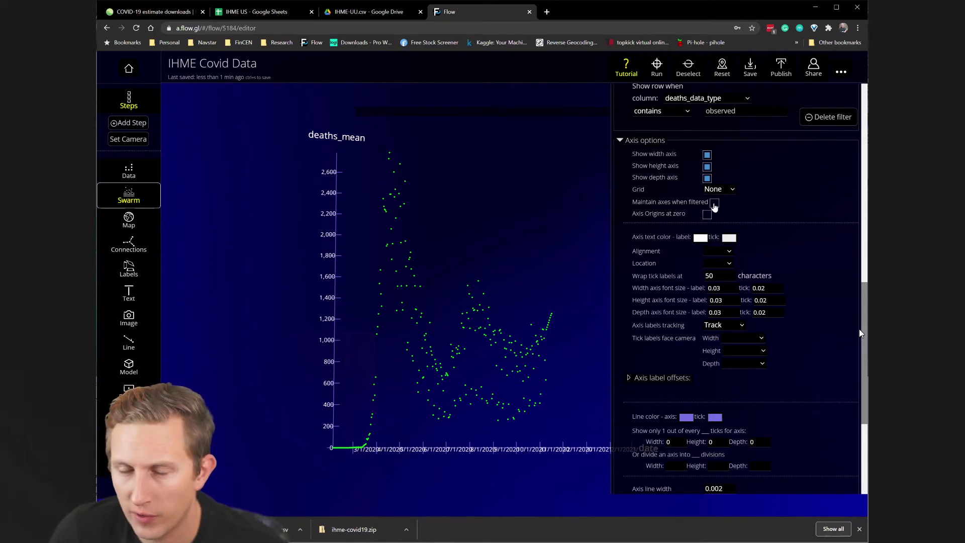
left_click_drag(545, 377, 592, 381)
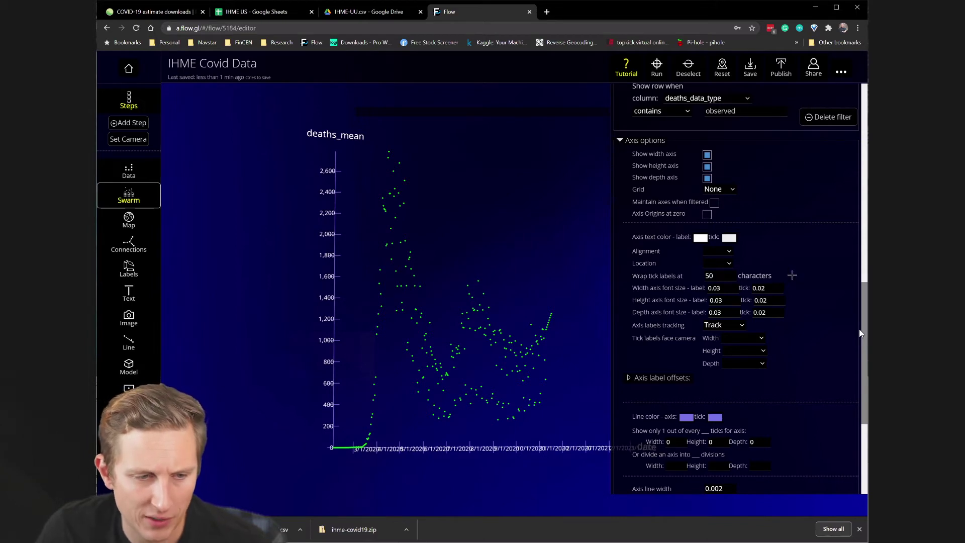
scroll(785, 275, "up", 10)
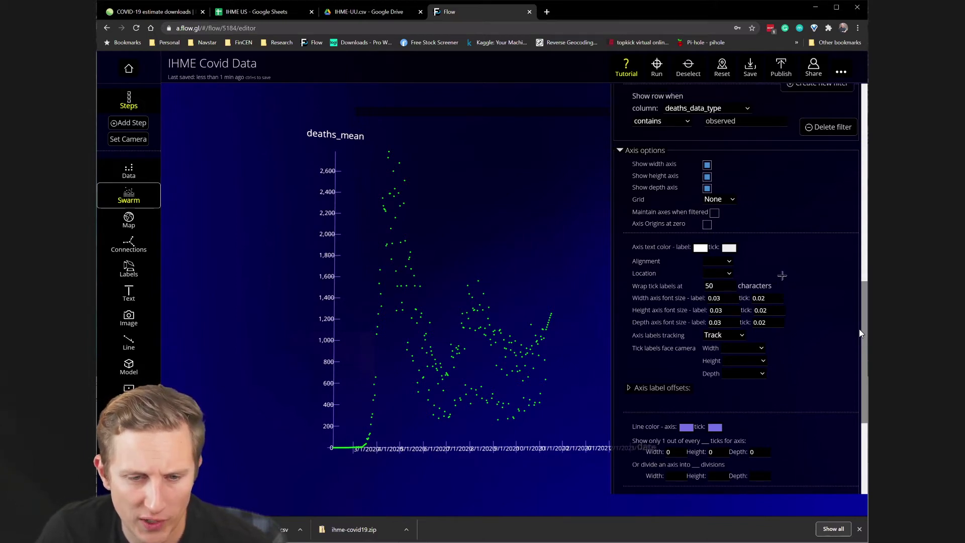
scroll(782, 275, "down", 3)
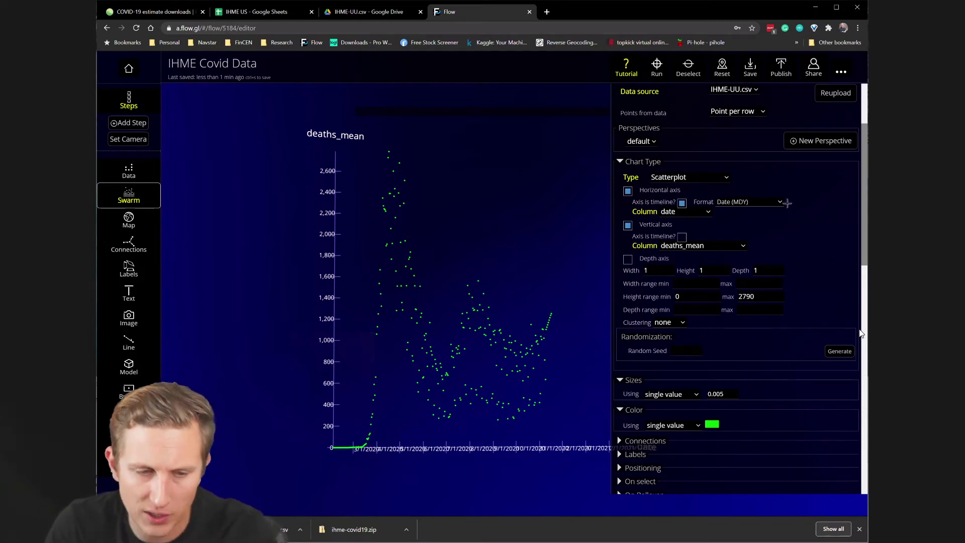
scroll(823, 232, "down", 3)
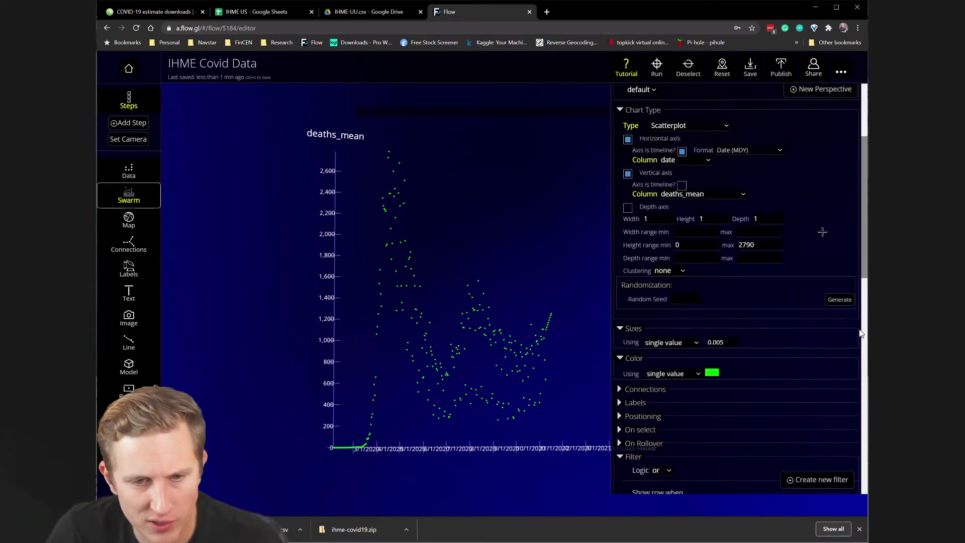
scroll(822, 255, "down", 5)
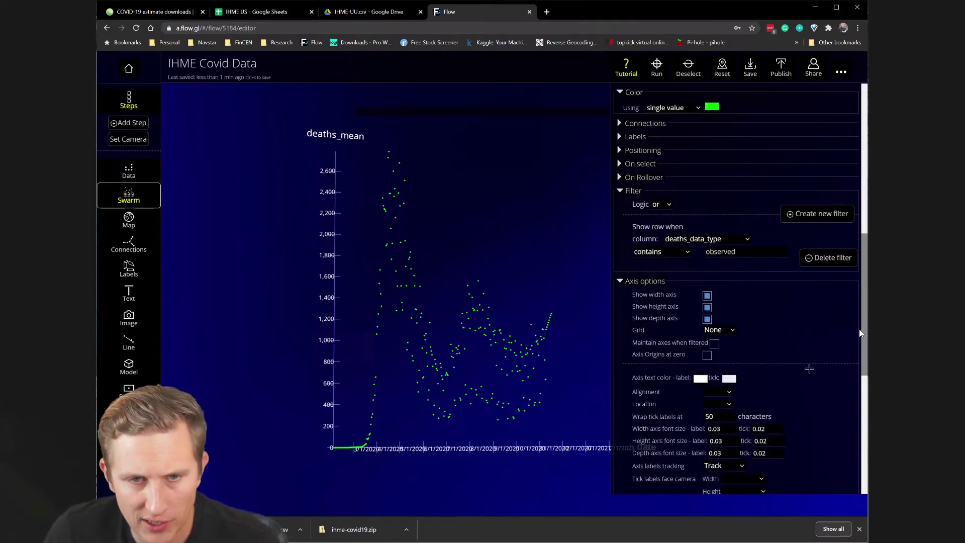
scroll(810, 366, "down", 1)
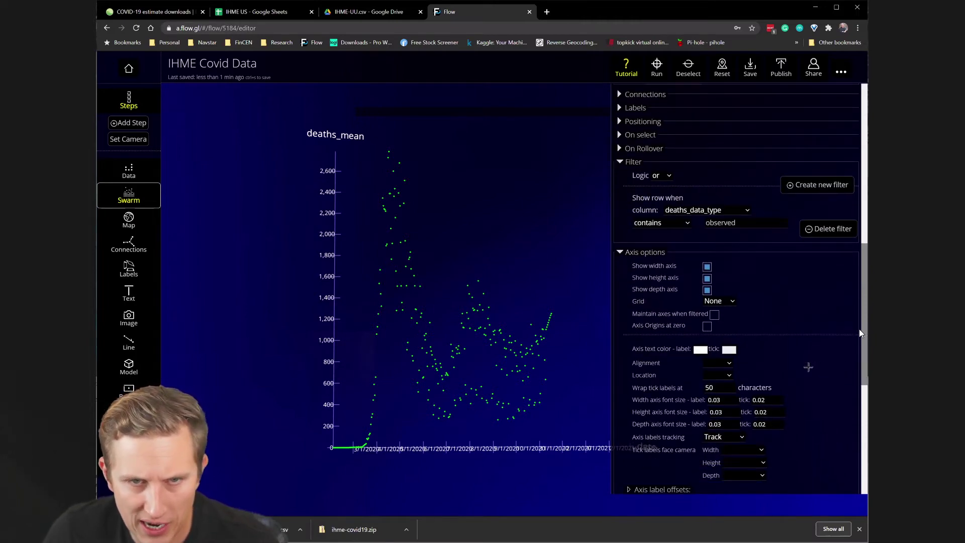
Set the swarm's horizontal timeline axis format to Month (short)
scroll(808, 367, "up", 5)
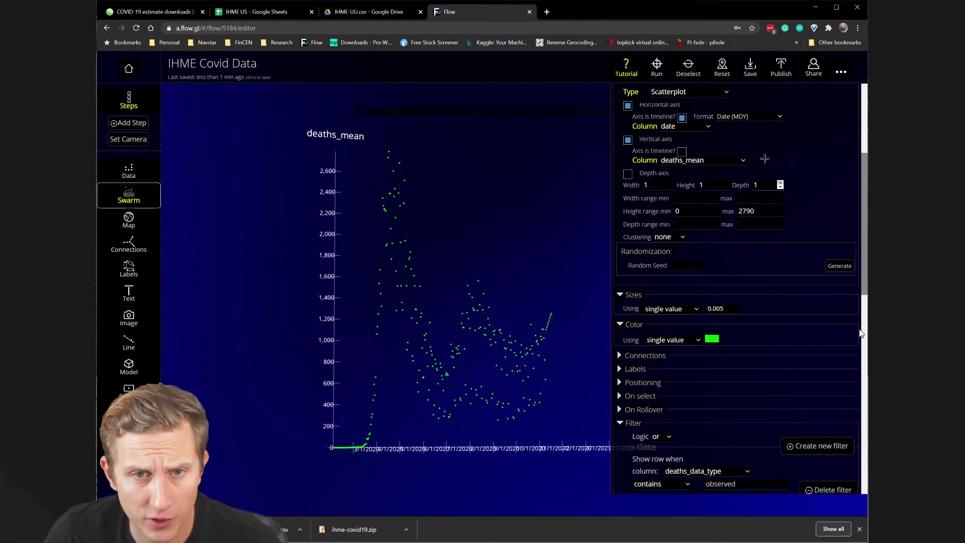
scroll(762, 150, "up", 2)
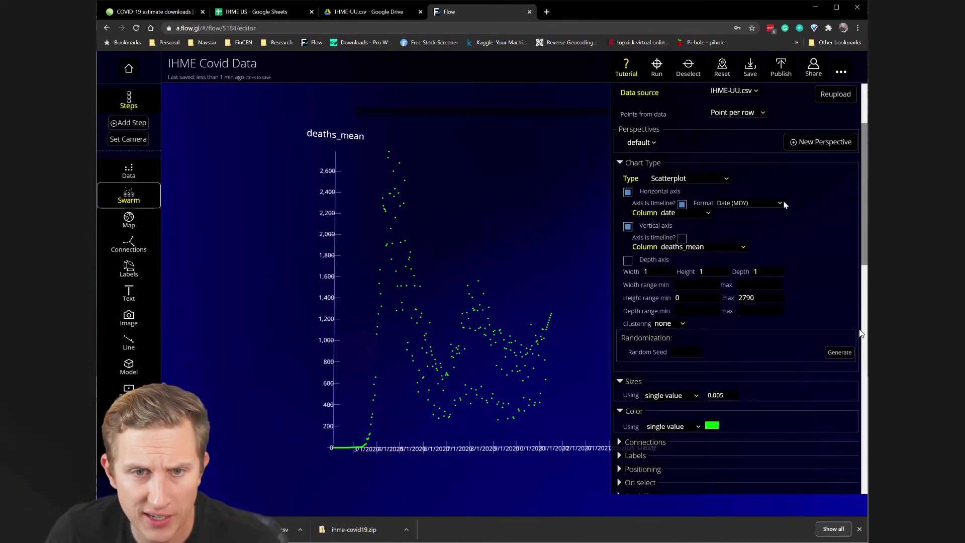
left_click(780, 204)
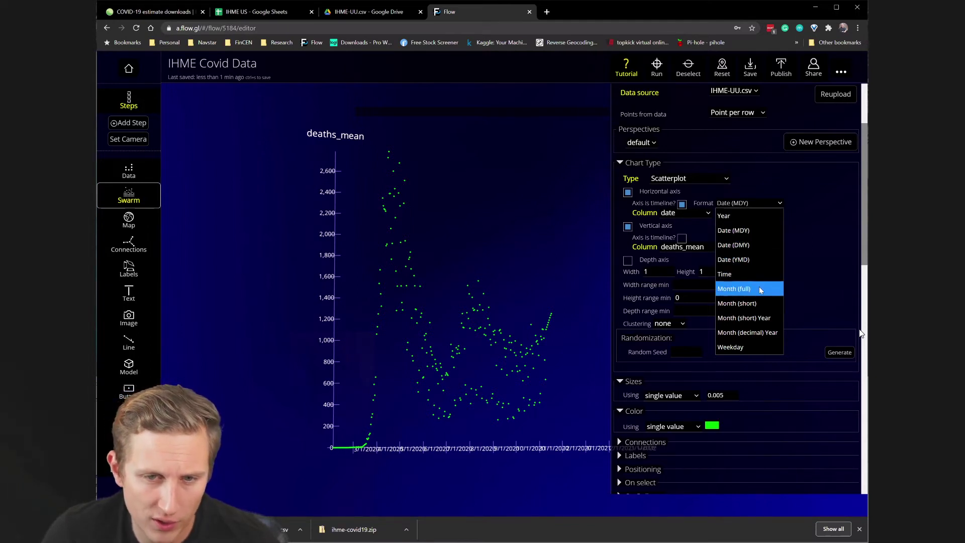
left_click(757, 304)
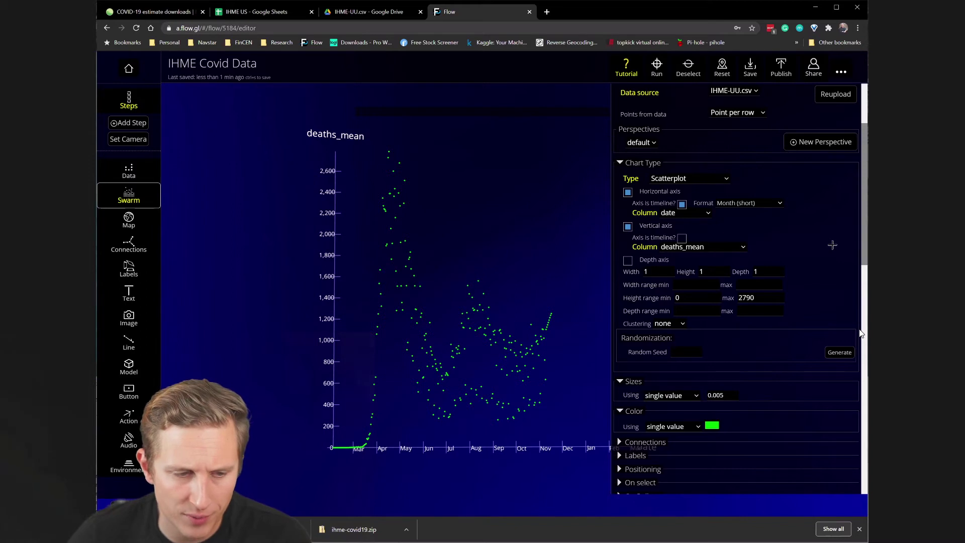
Change the swarm's single-value point color to red, RGB 255, 0, 0
scroll(833, 245, "down", 2)
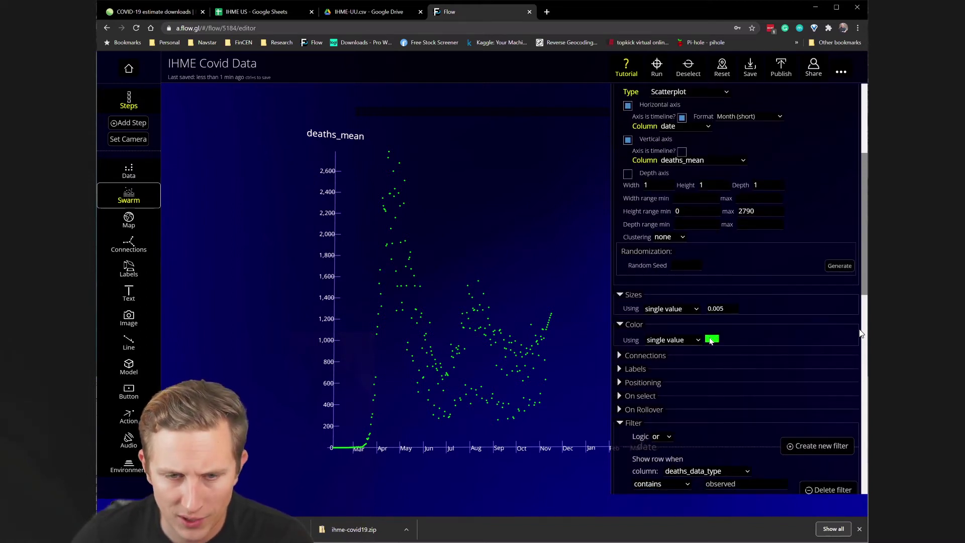
left_click(711, 339)
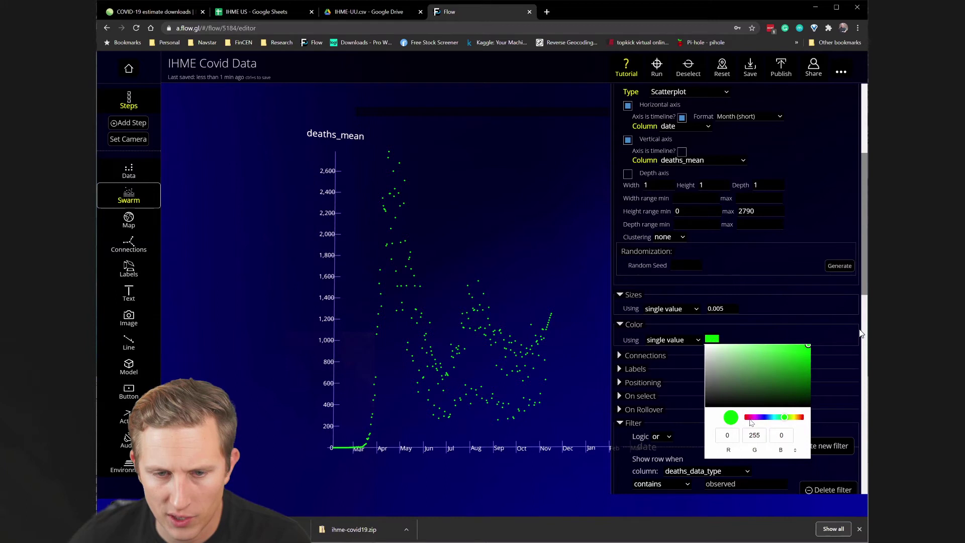
left_click(748, 420)
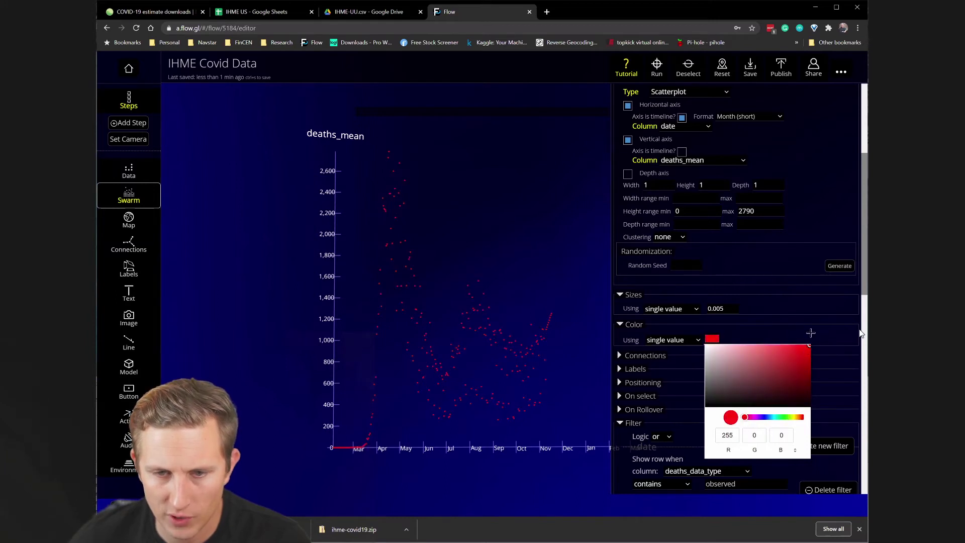
left_click(810, 332)
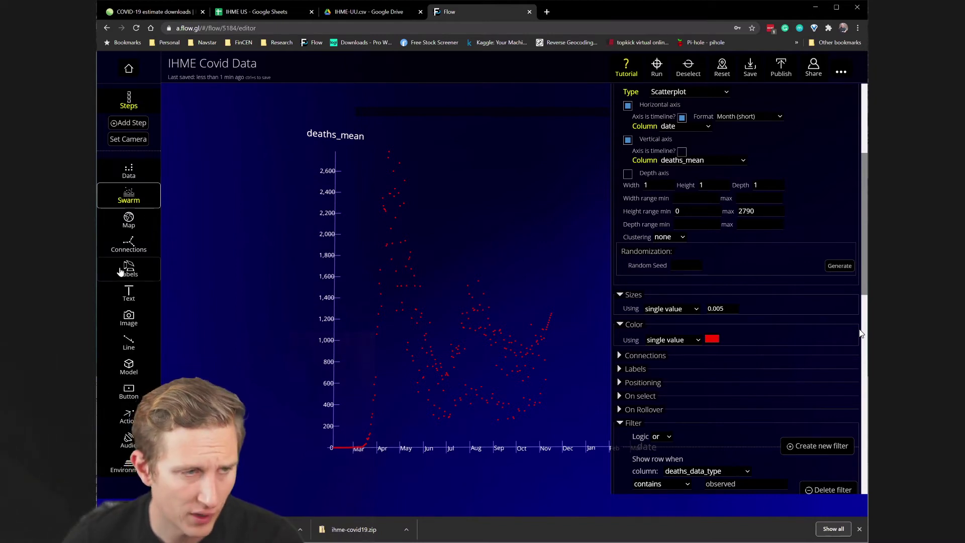
Create a new connections object for Swarm 1, keeping the connection type at category
left_click(129, 245)
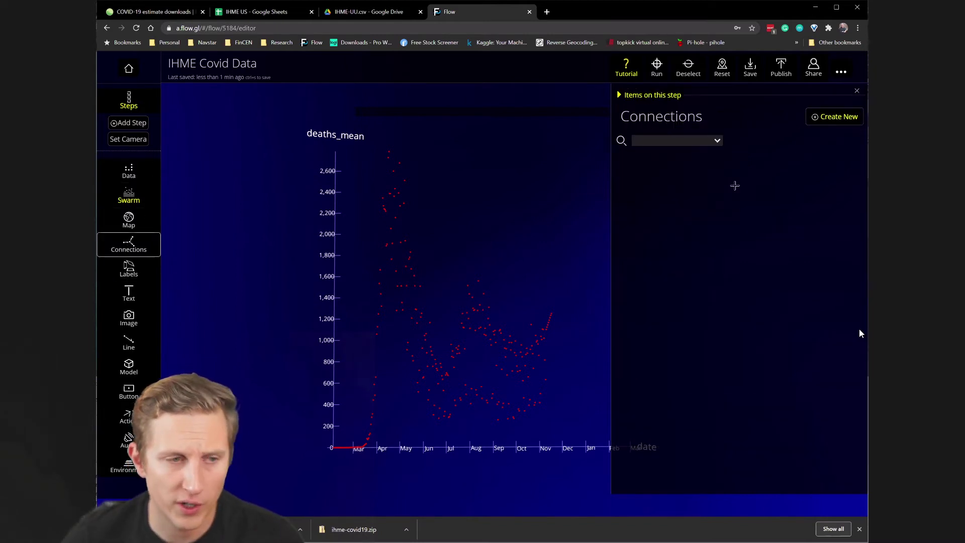
left_click(832, 118)
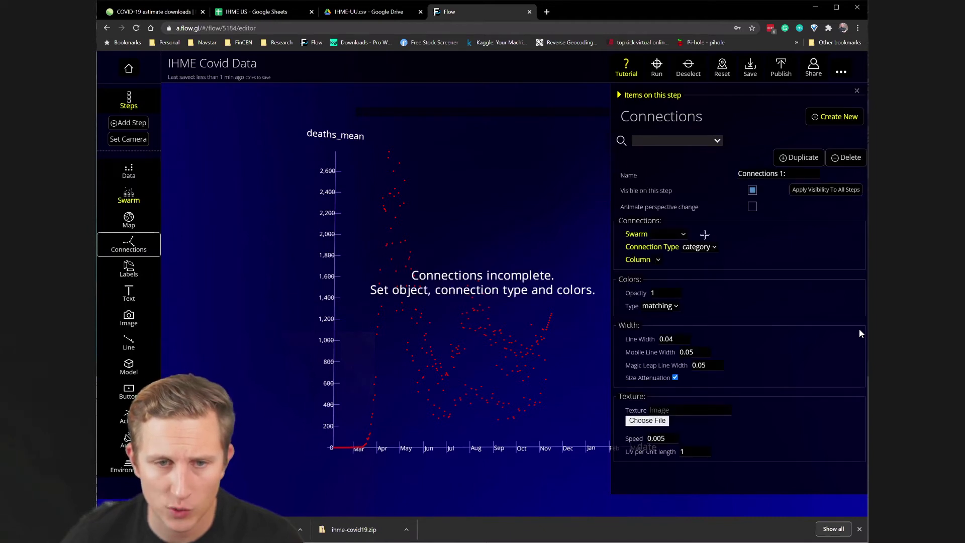
left_click(673, 235)
left_click(671, 248)
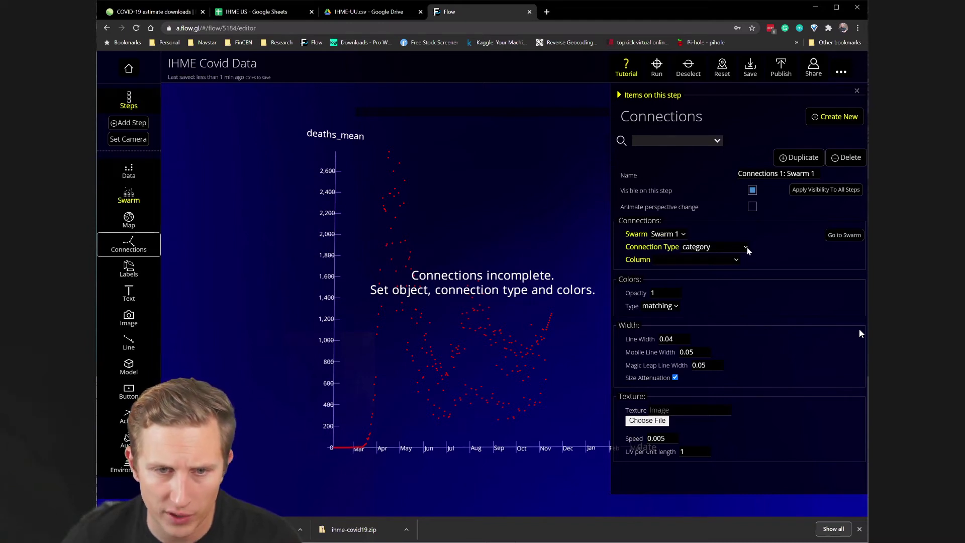
left_click(746, 248)
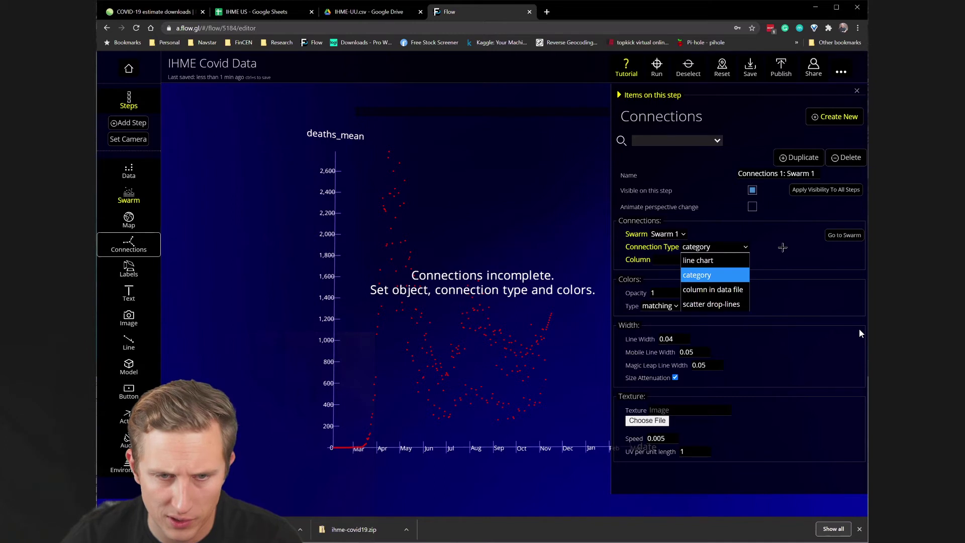
left_click(783, 248)
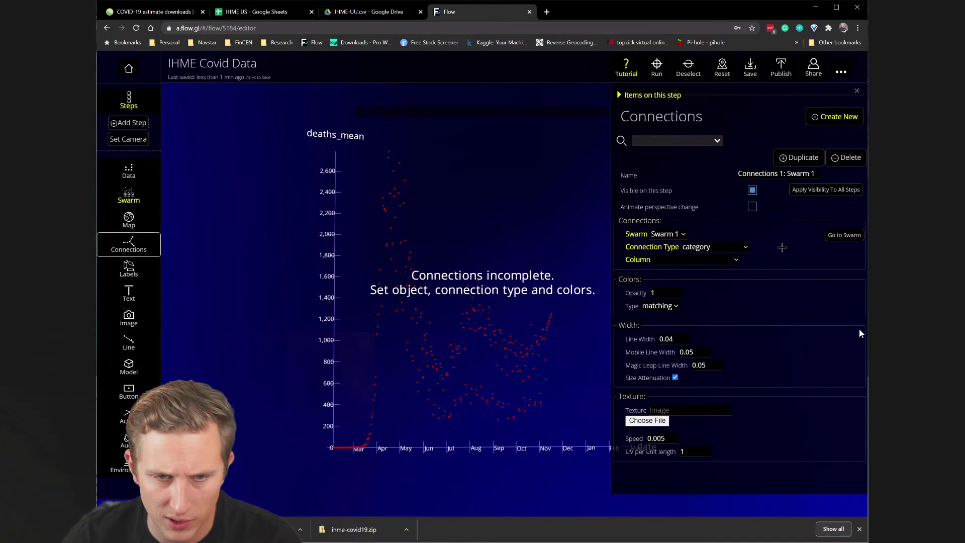
left_click(747, 251)
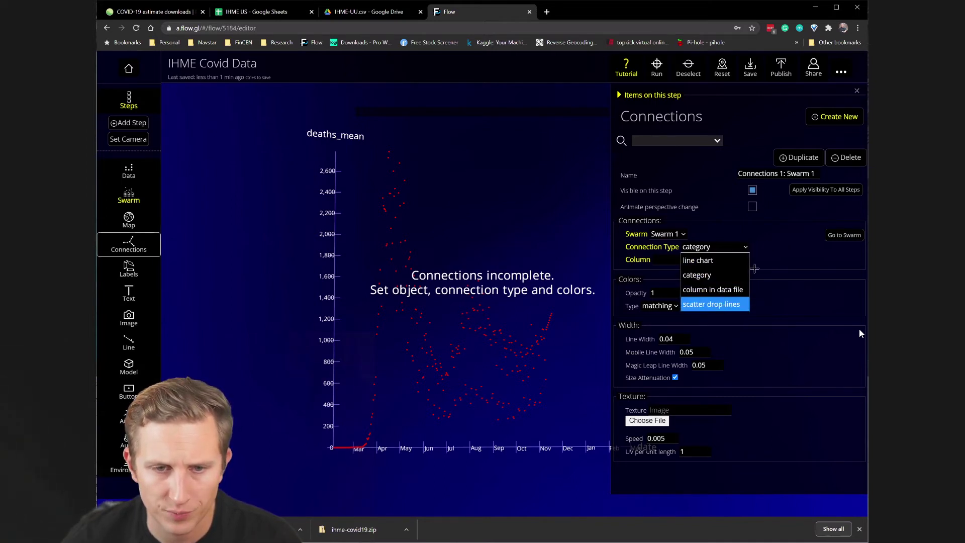
left_click(723, 265)
Set the connections' category column to location_id, after trying deaths_mean and location_name
left_click(735, 260)
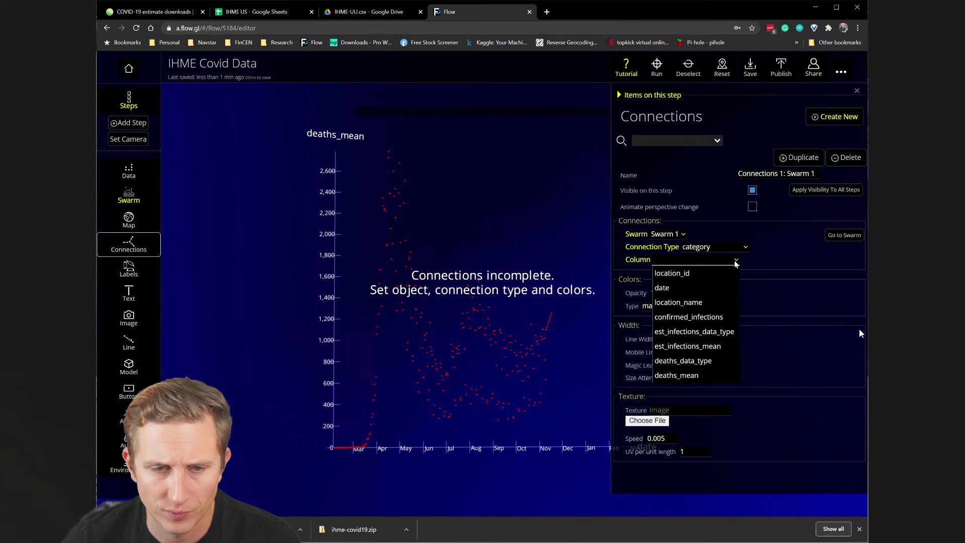
left_click(685, 371)
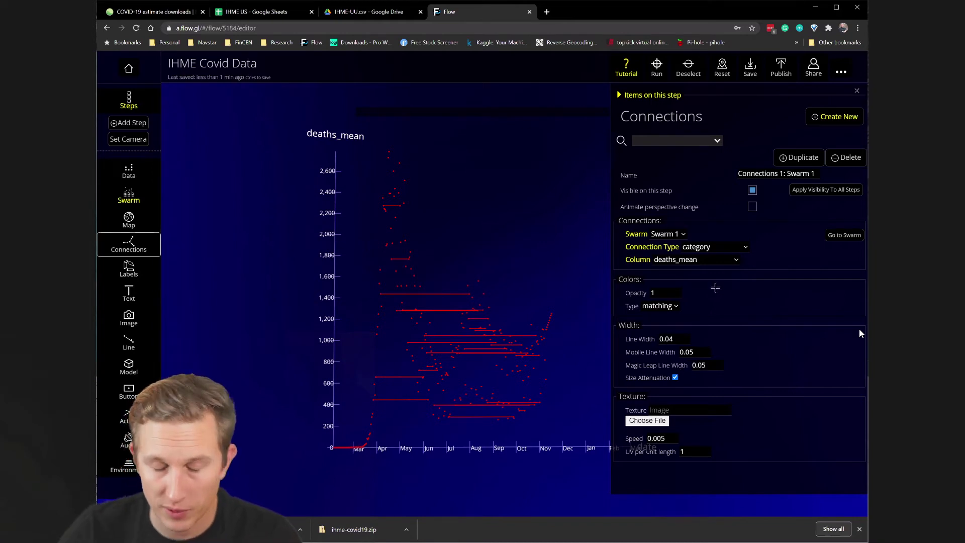
left_click(737, 261)
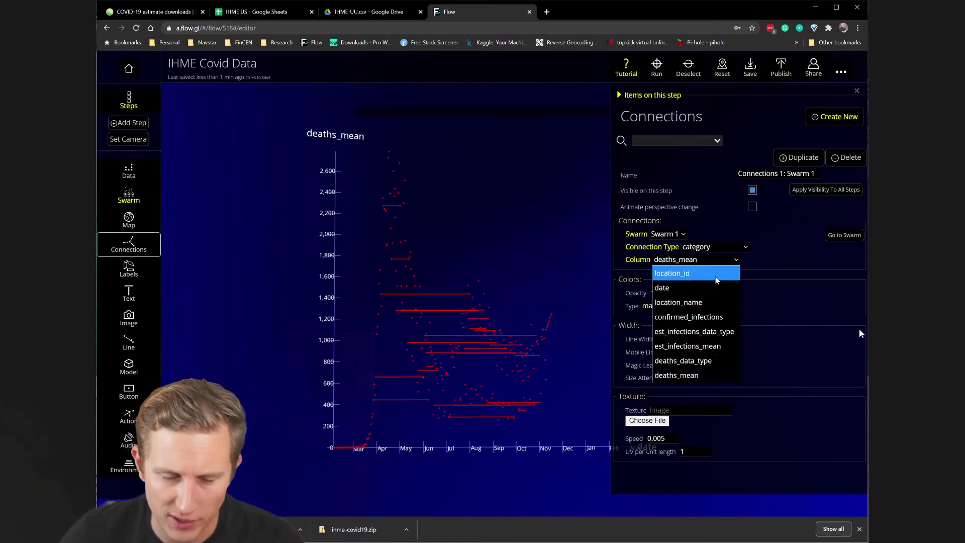
left_click(716, 302)
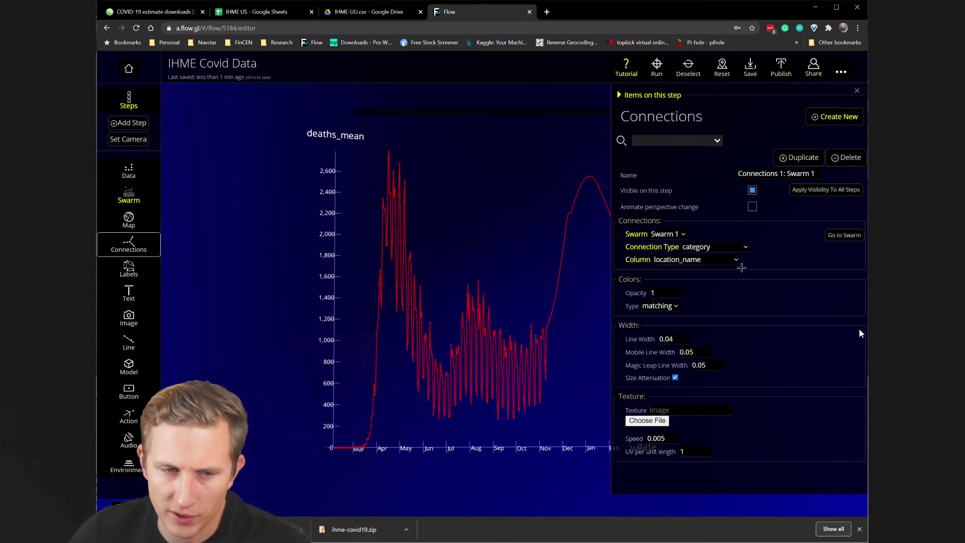
left_click(738, 261)
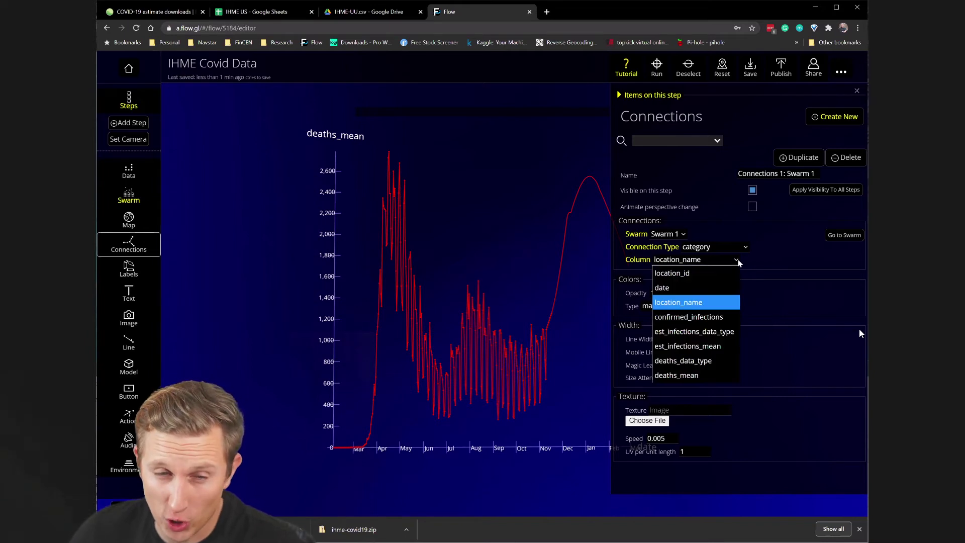
left_click(732, 273)
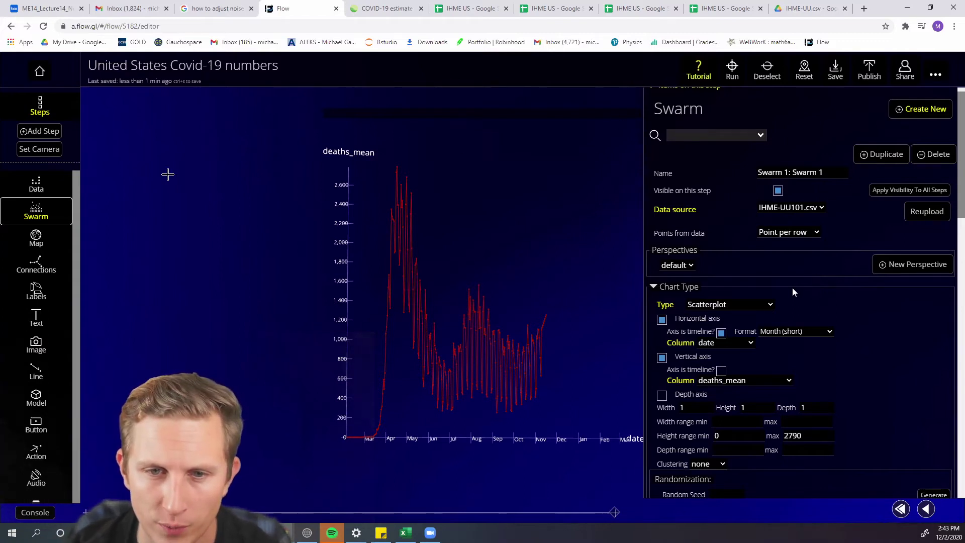
left_click(931, 112)
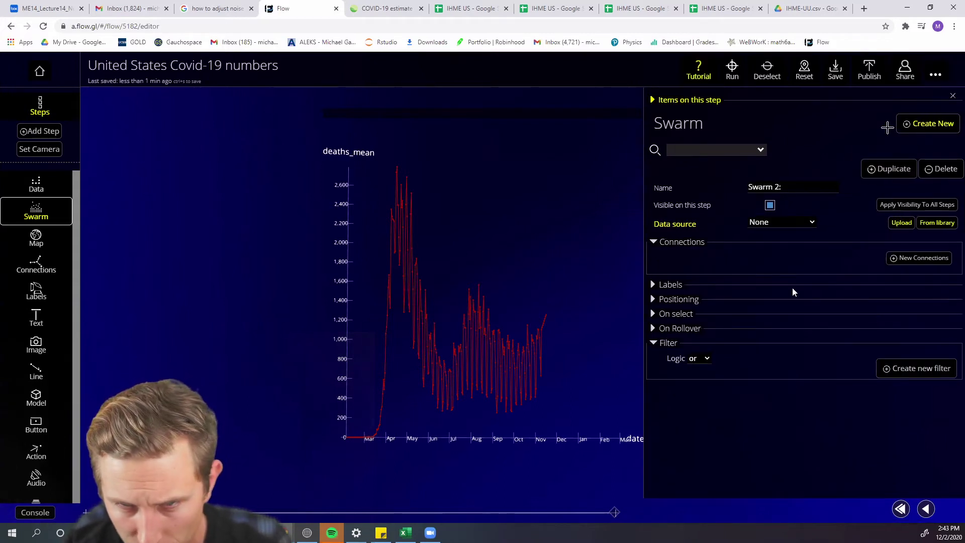
left_click(929, 169)
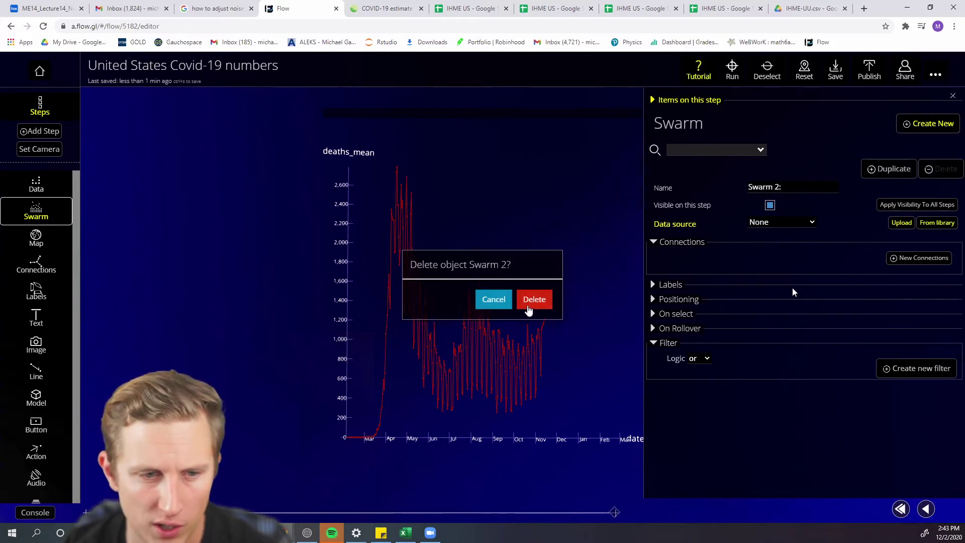
left_click(535, 299)
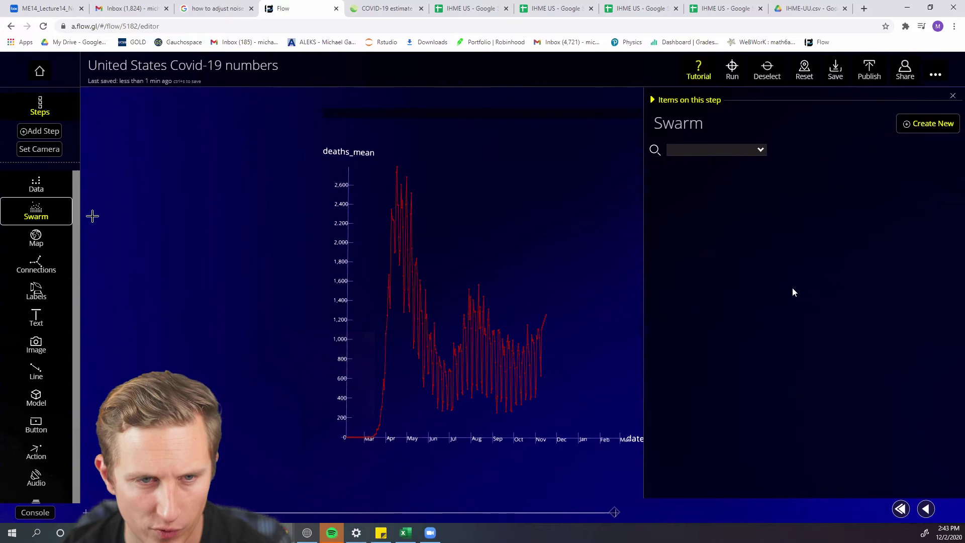
Reopen the settings of the existing deaths_mean swarm and duplicate it
left_click(36, 211)
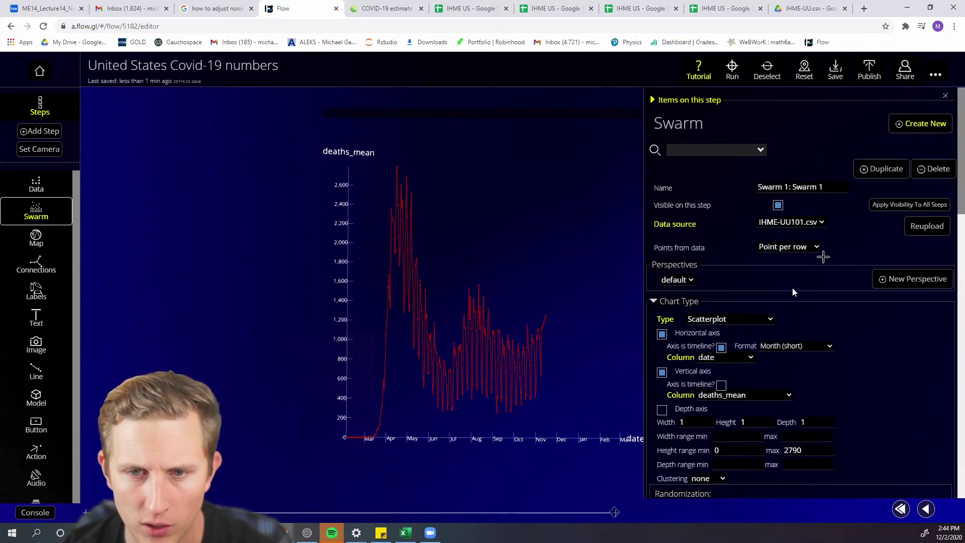
left_click(880, 171)
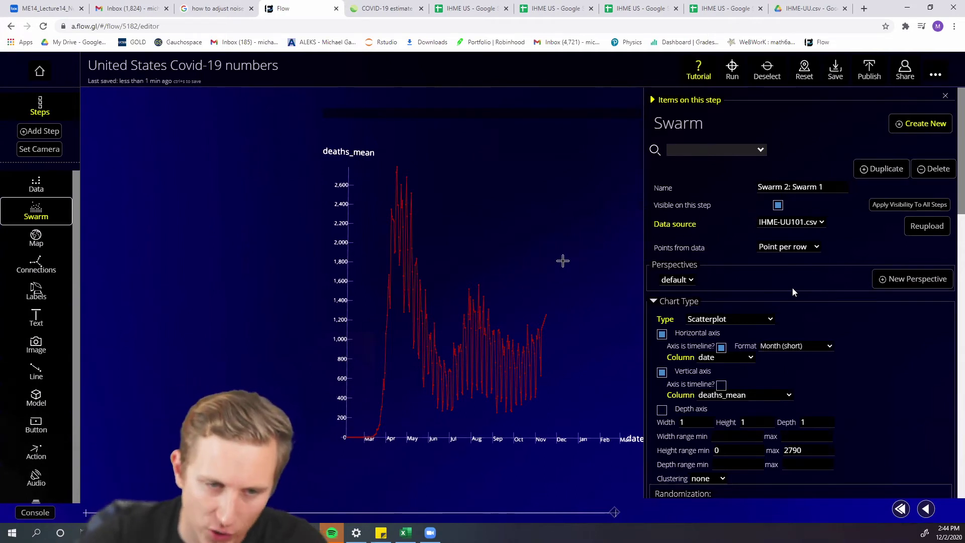
left_click_drag(441, 231, 599, 208)
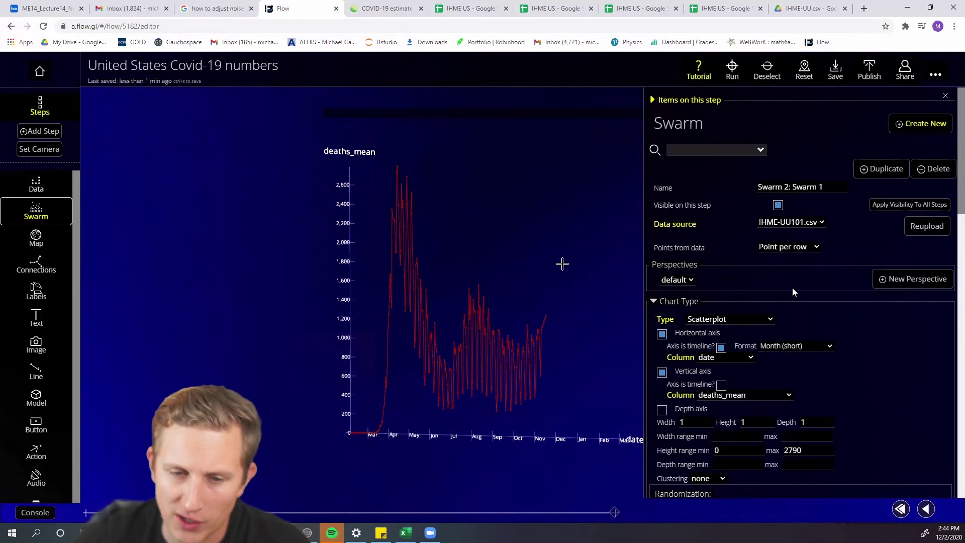
Set the duplicated swarm's vertical axis column to confirmed_infections
left_click(723, 395)
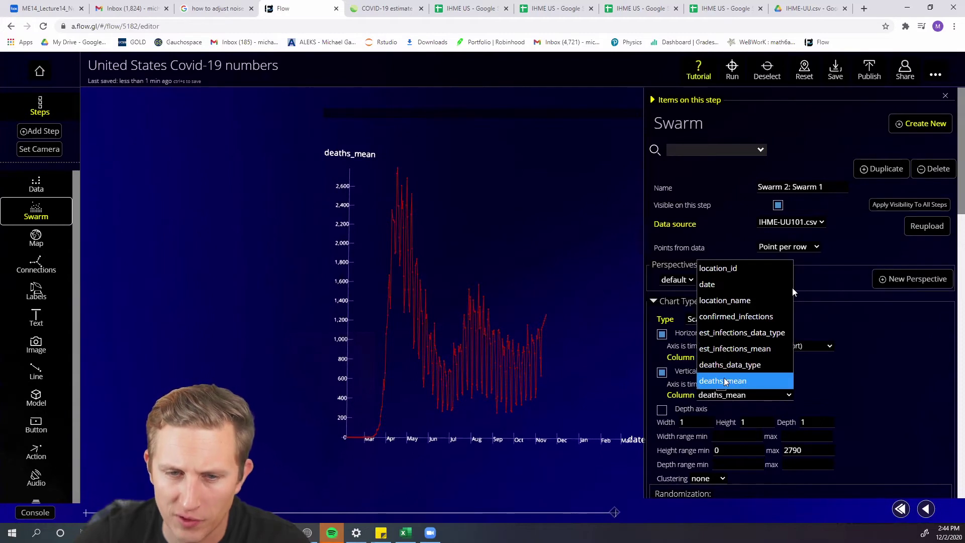
left_click(736, 317)
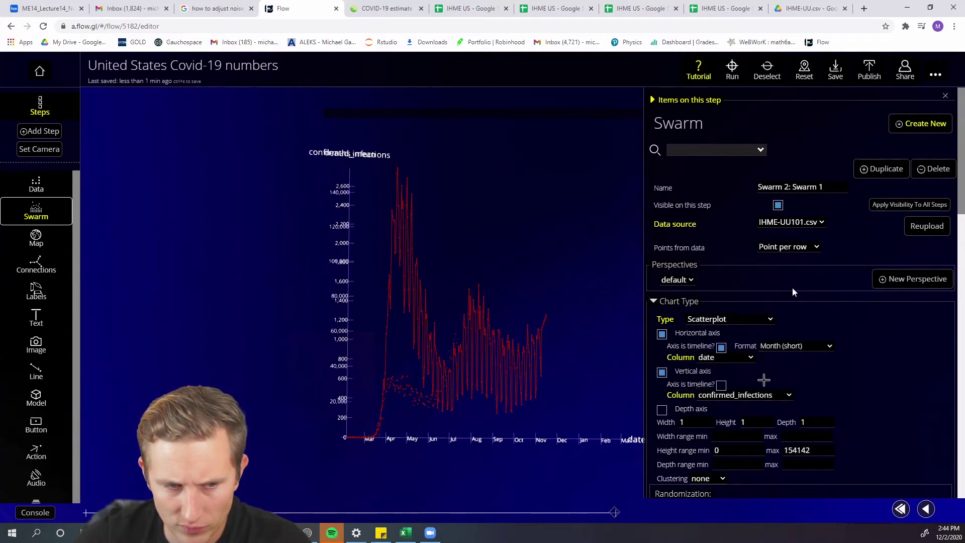
left_click_drag(444, 387, 608, 378)
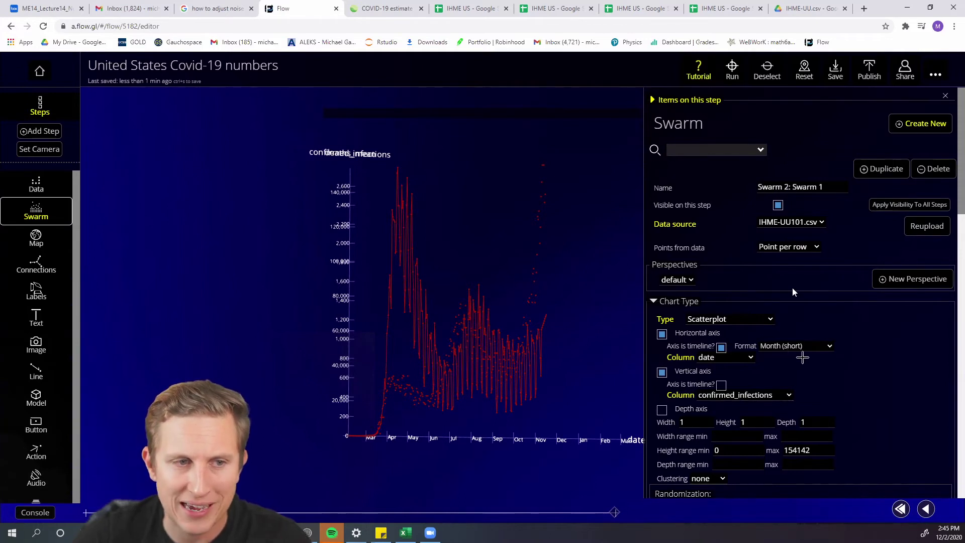
Rename the swarm as "Swarm 1:swarm 2"
scroll(801, 358, "down", 1)
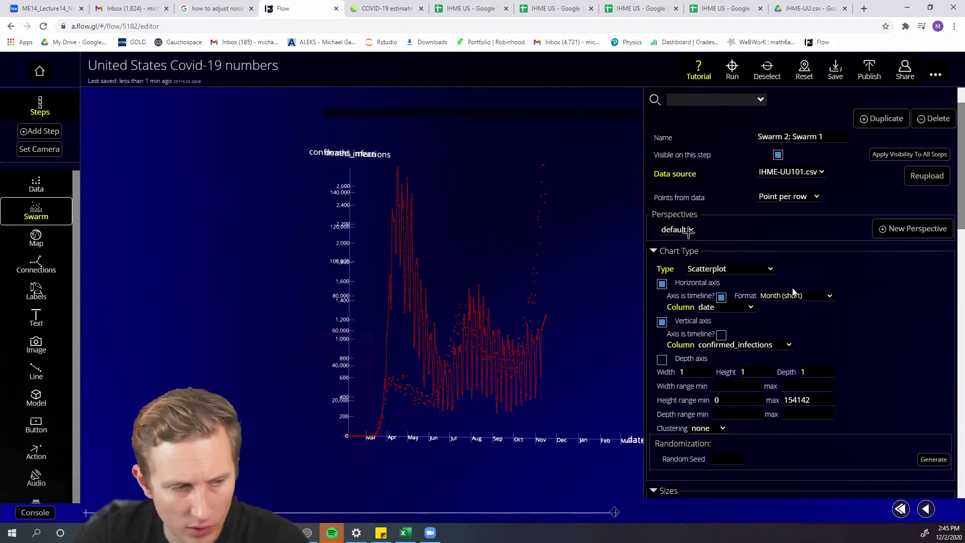
left_click(776, 140)
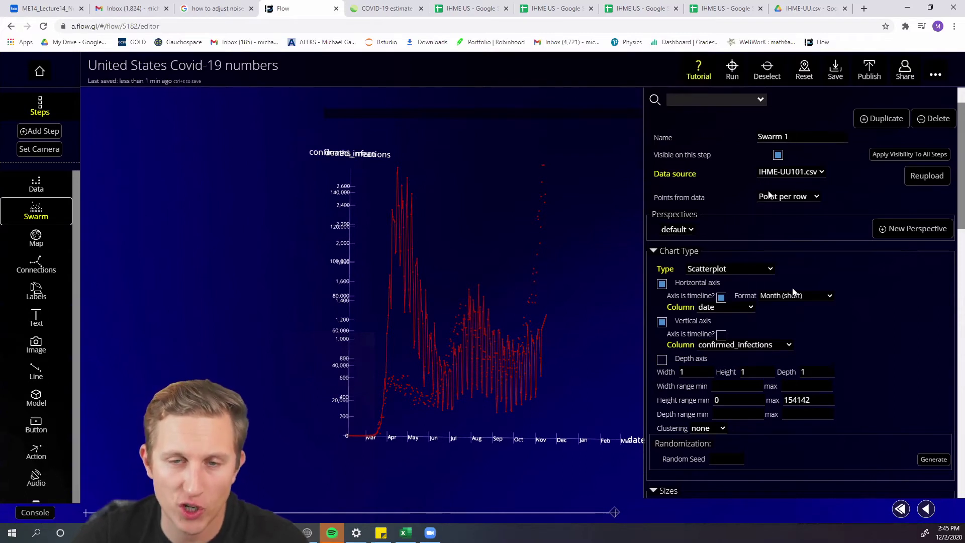
type(":swarm ")
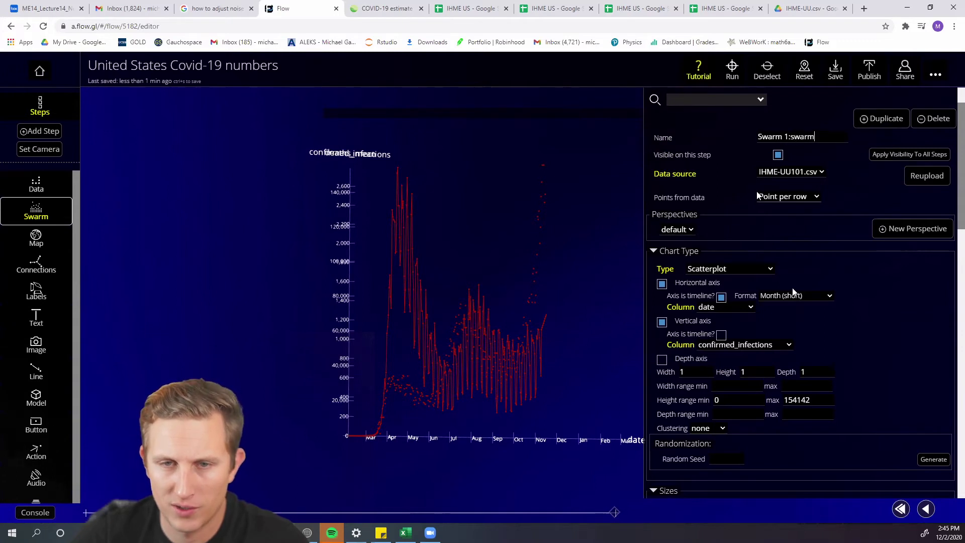
type("2")
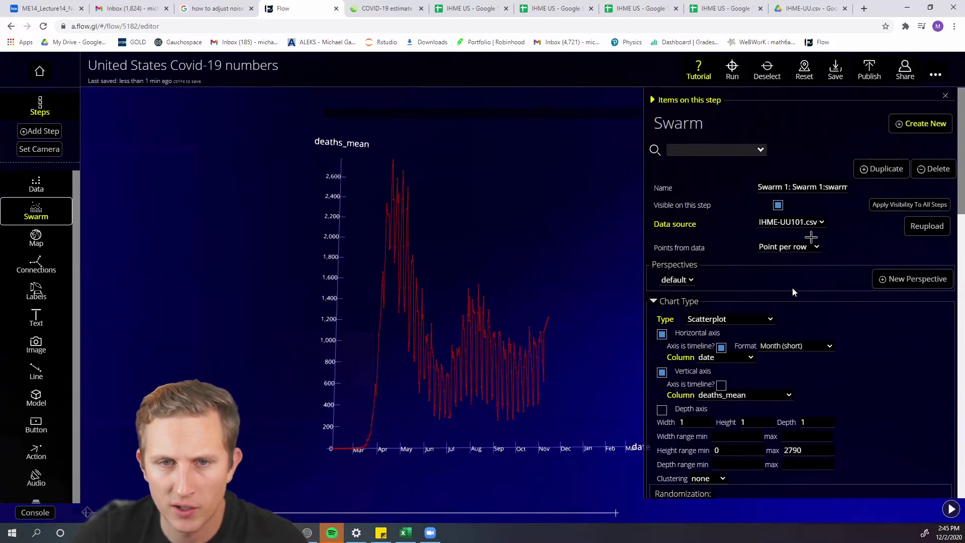
Check the settings of the confirmed_infections swarm and return to those of the deaths_mean swarm
left_click(728, 150)
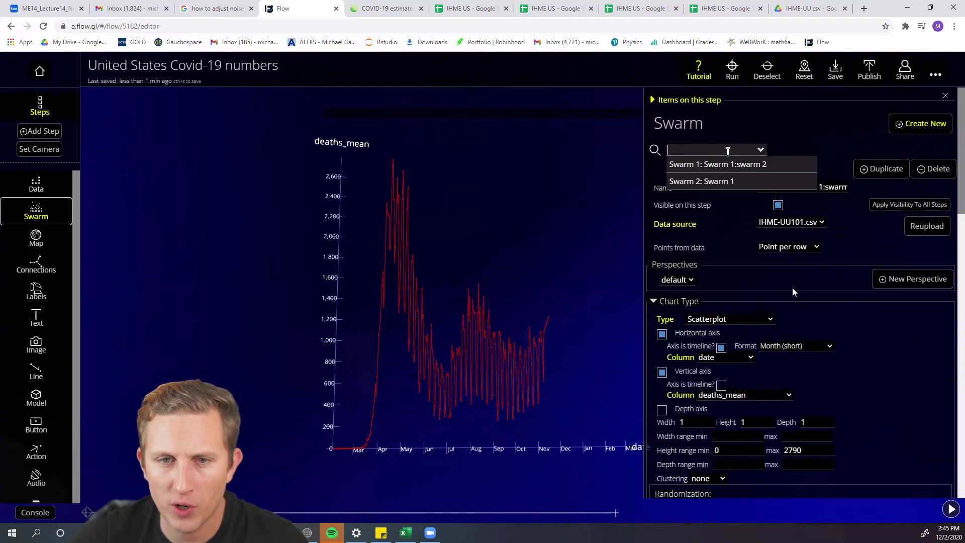
left_click(720, 182)
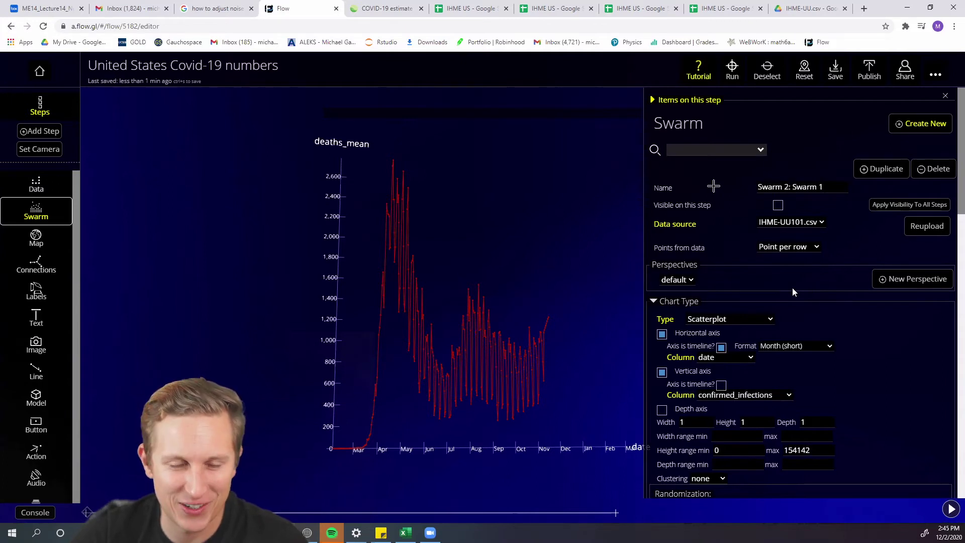
left_click_drag(582, 225, 534, 248)
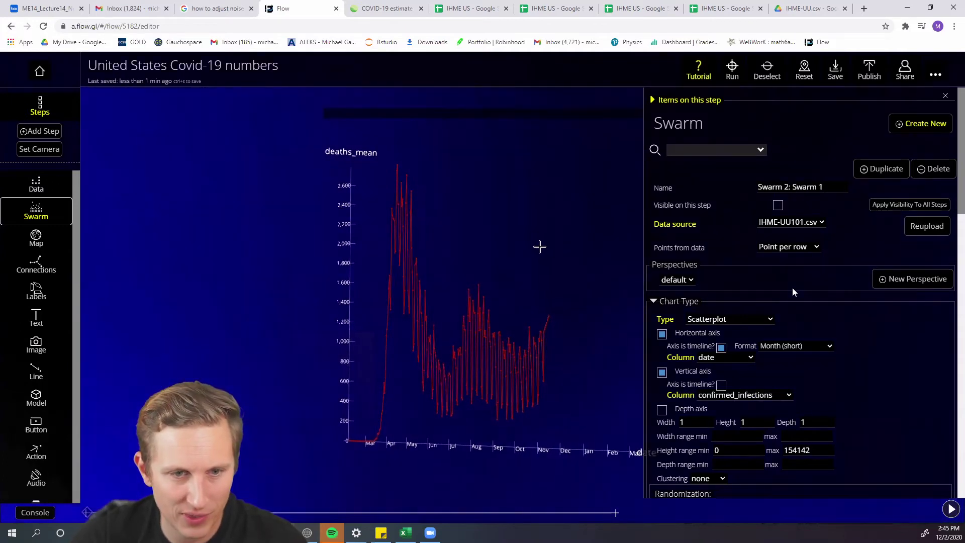
left_click(716, 150)
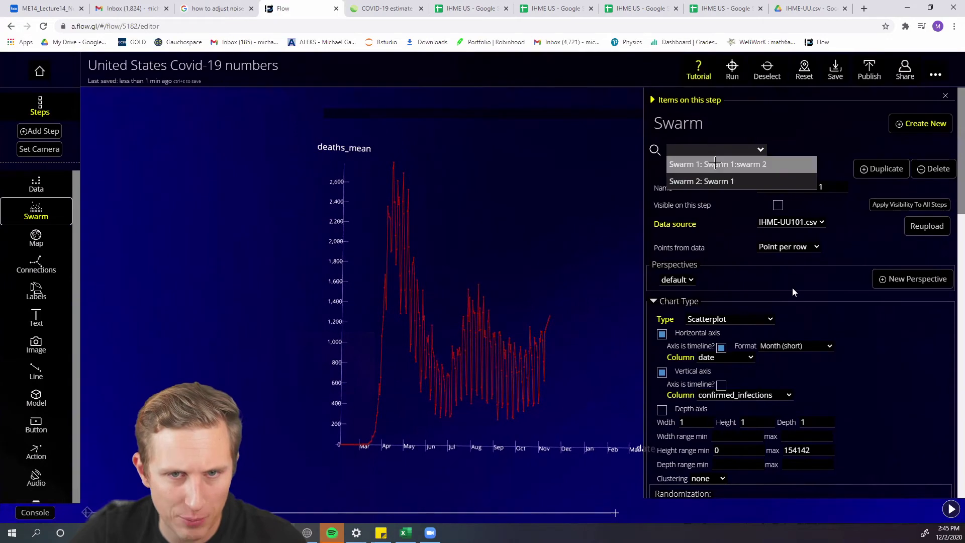
left_click(716, 164)
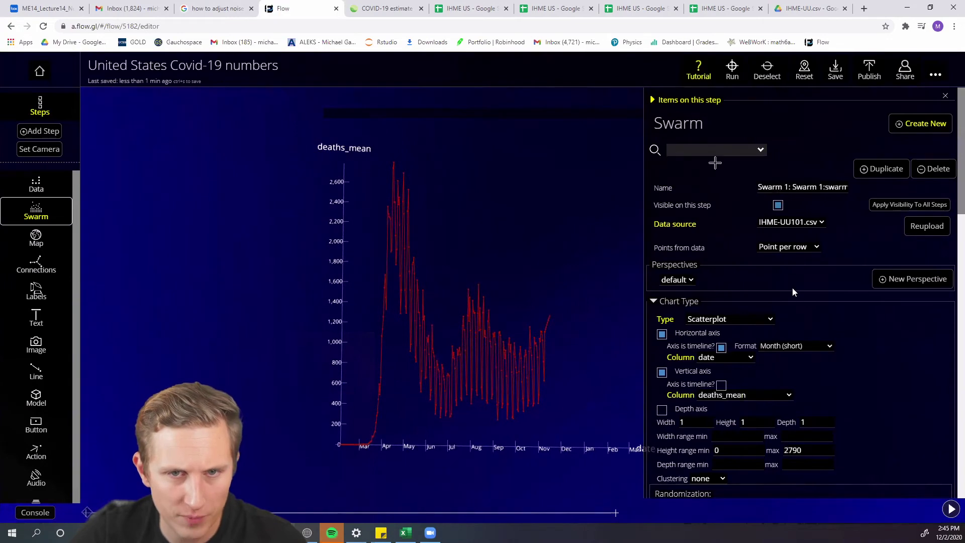
Go to the flow's last step and create a new perspective named 2 for the deaths_mean swarm
left_click(618, 516)
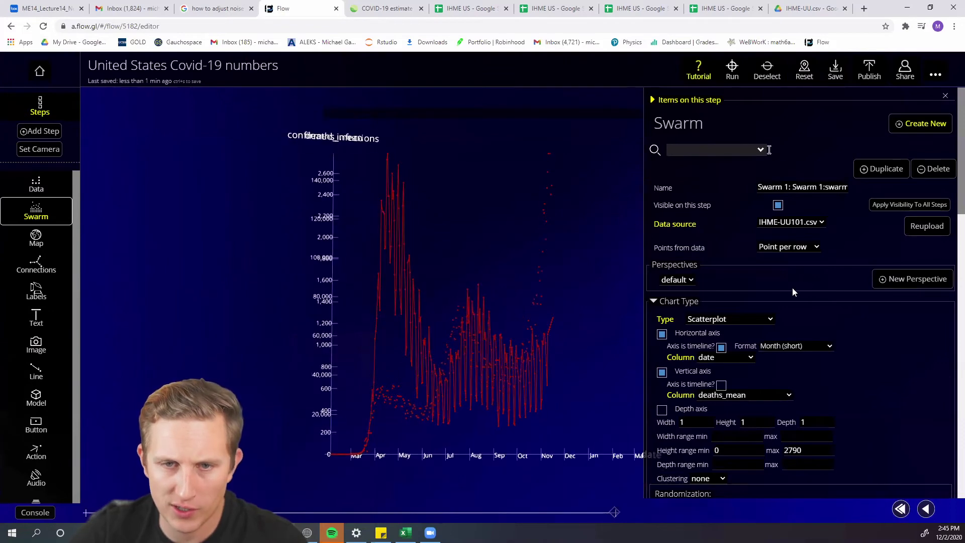
mouse_move(601, 265)
left_mouse_down()
mouse_move(497, 286)
mouse_move(599, 275)
left_mouse_up()
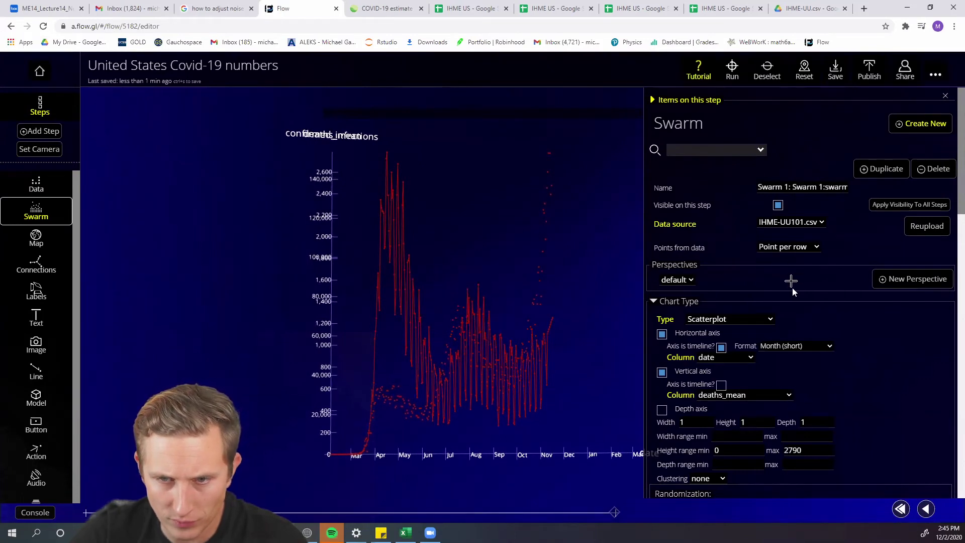
left_click(918, 283)
left_click(463, 285)
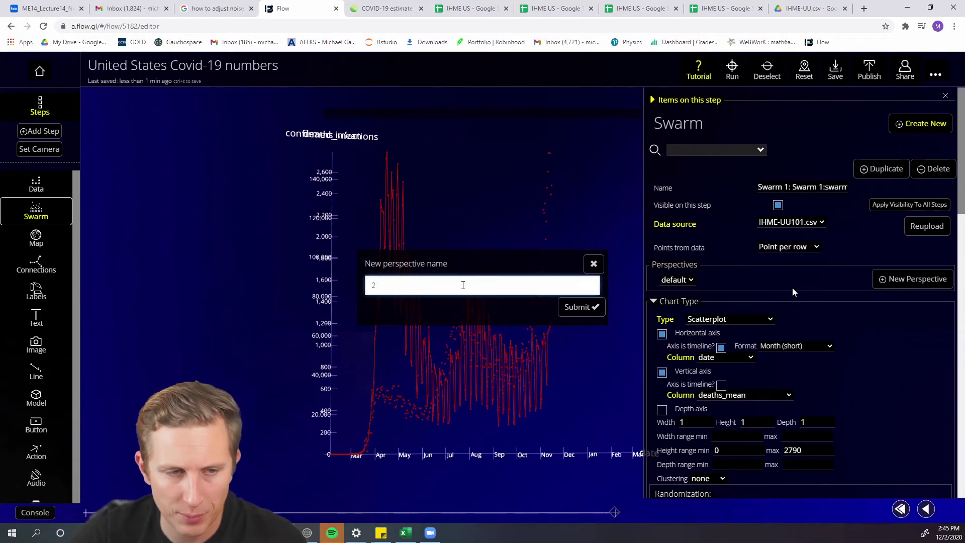
left_click(577, 307)
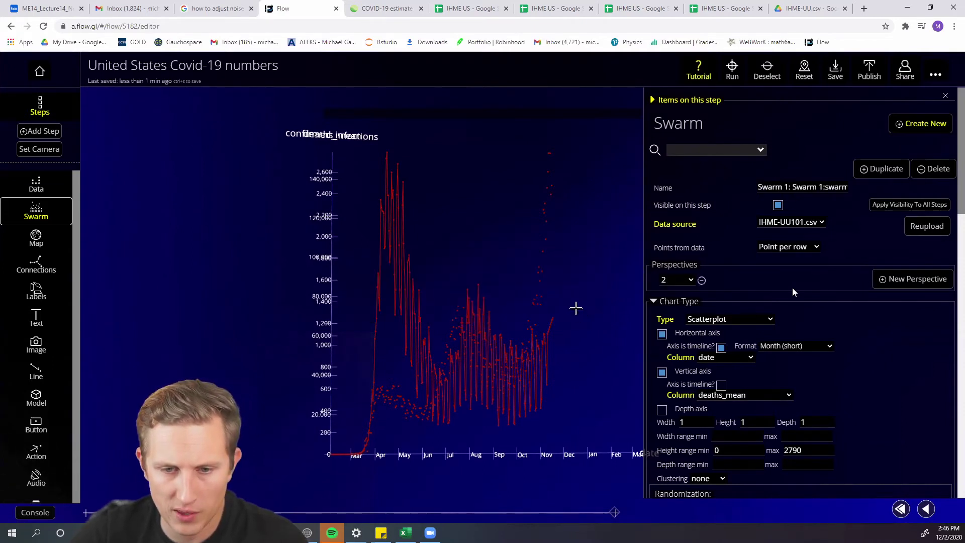
Set the deaths_mean swarm's height range maximum to 150000 in perspective 2
scroll(758, 322, "down", 1)
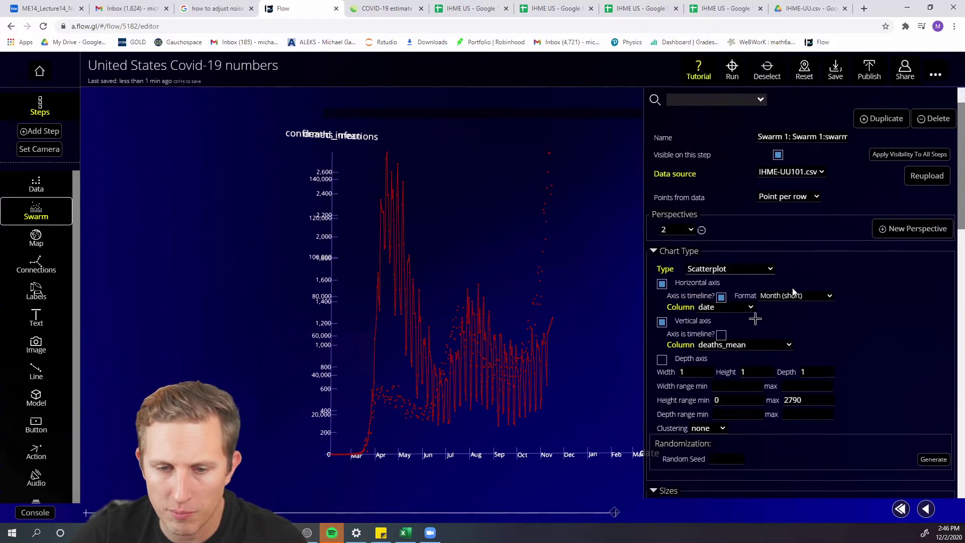
scroll(743, 354, "down", 1)
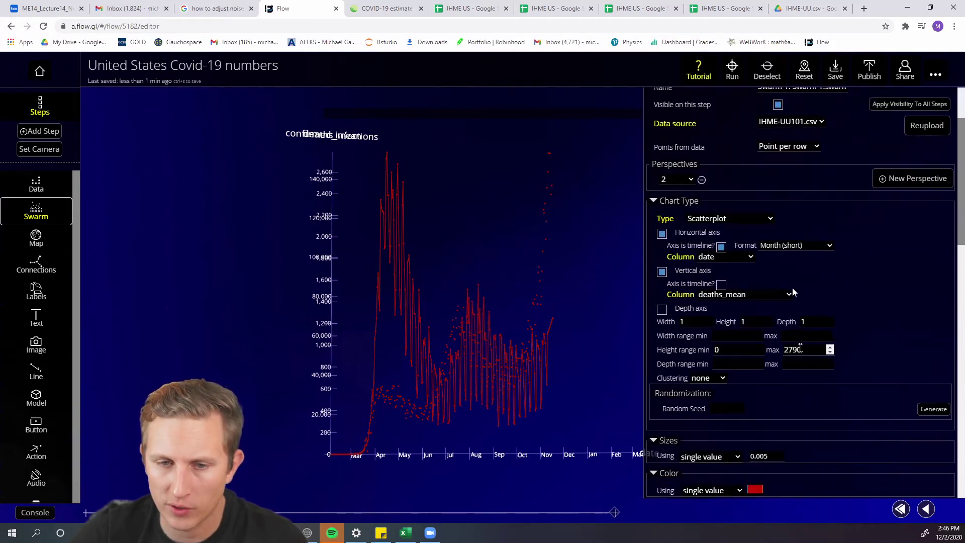
left_click_drag(802, 349, 773, 350)
key("BackSpace")
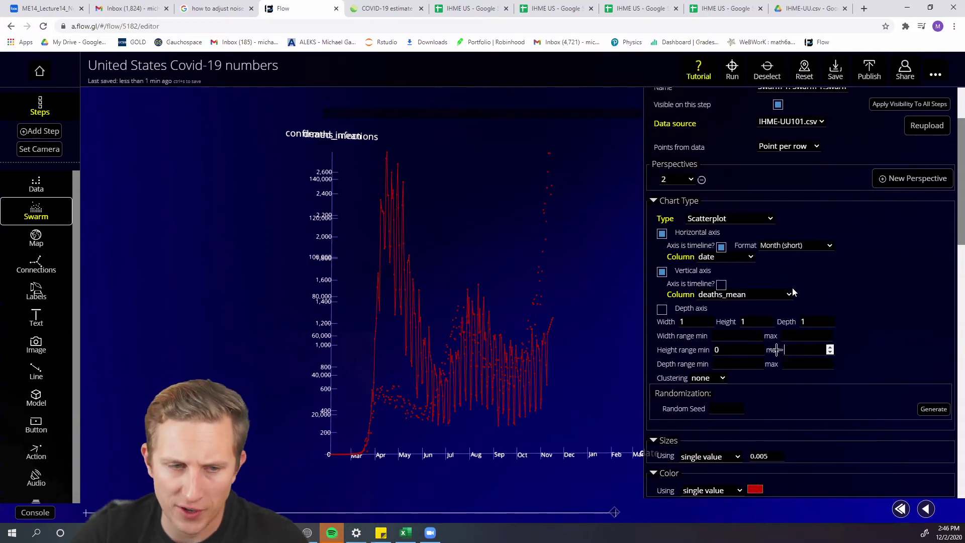
type("150")
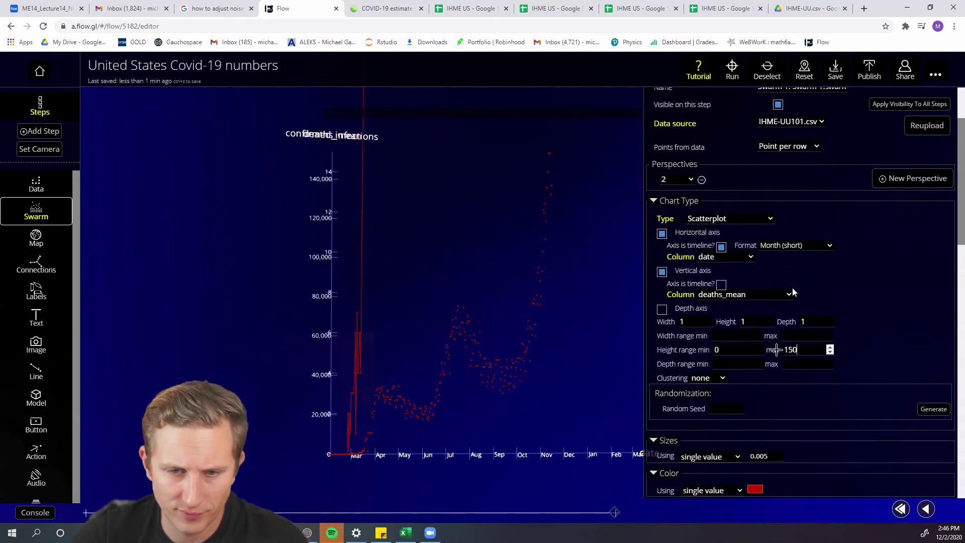
type("000")
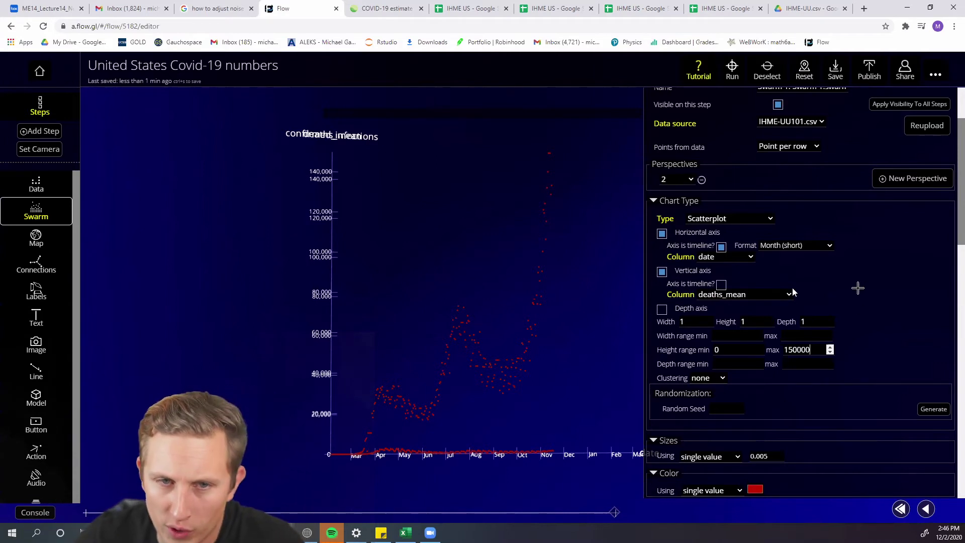
Open the confirmed_infections swarm's settings and set its height range maximum to 150000
scroll(860, 284, "up", 3)
left_click(746, 148)
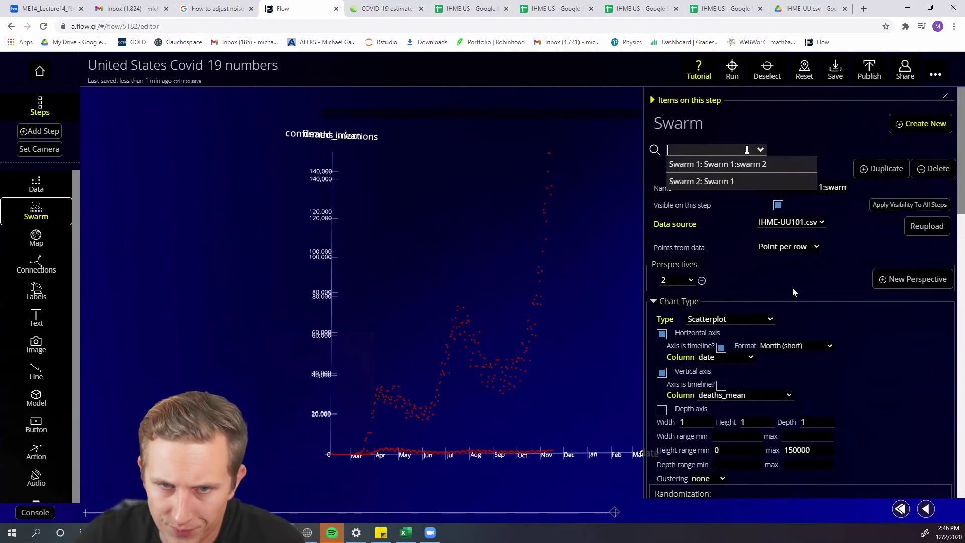
left_click(737, 184)
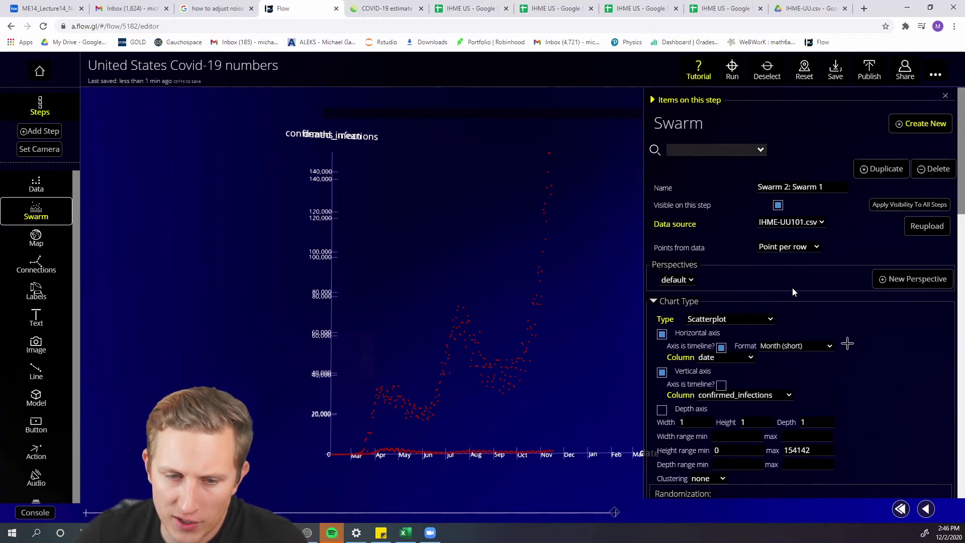
scroll(870, 343, "down", 1)
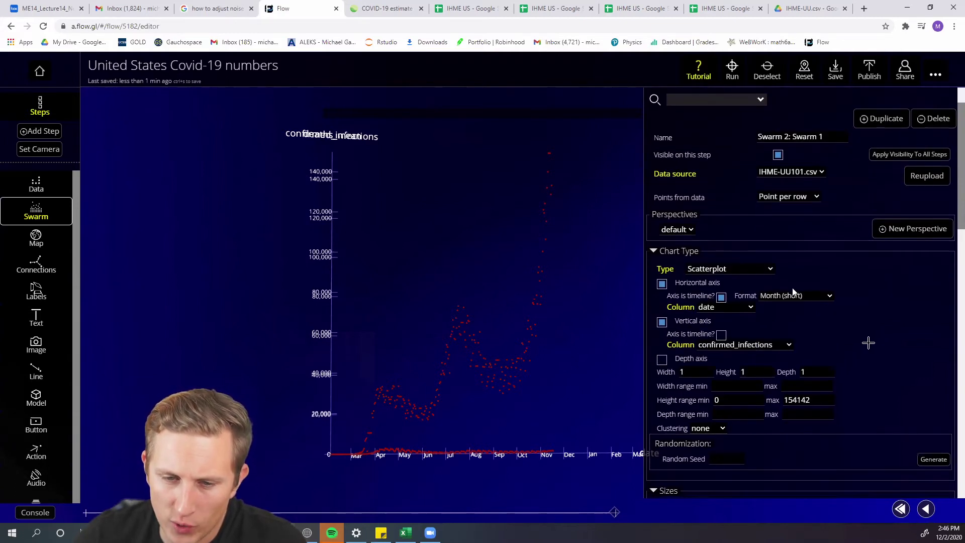
scroll(852, 358, "down", 1)
left_click_drag(825, 349, 772, 356)
left_click(815, 350)
key("BackSpace")
key("BackSpace")
key("BackSpace")
key("BackSpace")
type("0000")
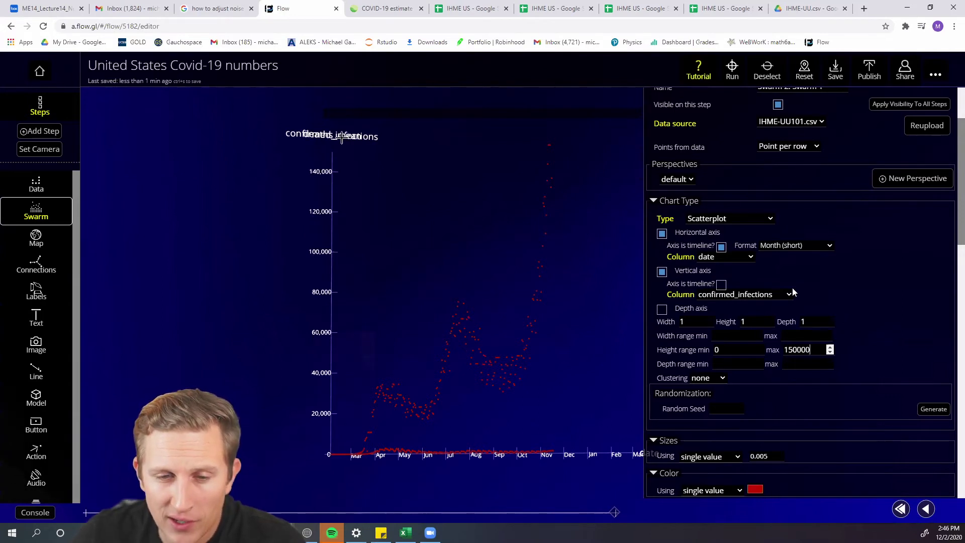
left_click(856, 289)
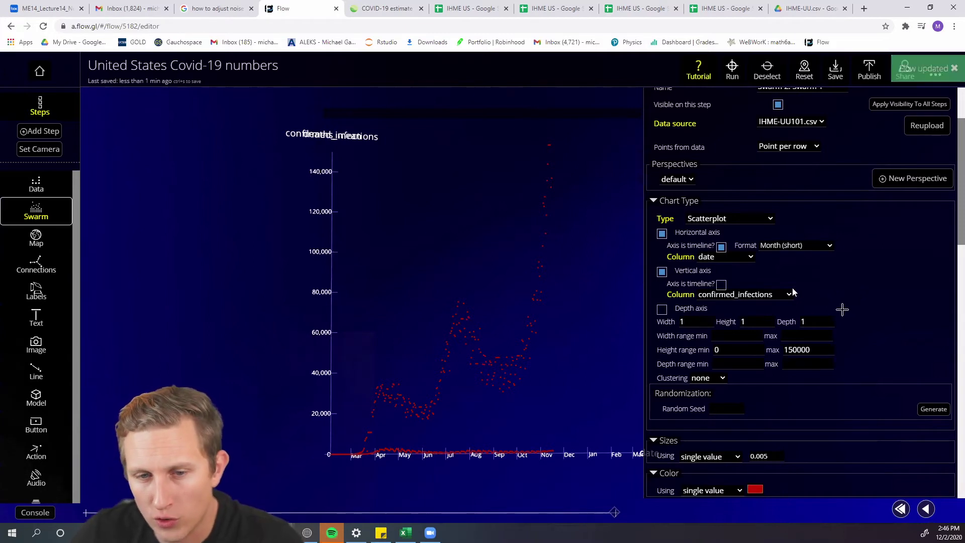
Hide the width, height and depth axes of the confirmed_infections swarm
scroll(793, 292, "down", 4)
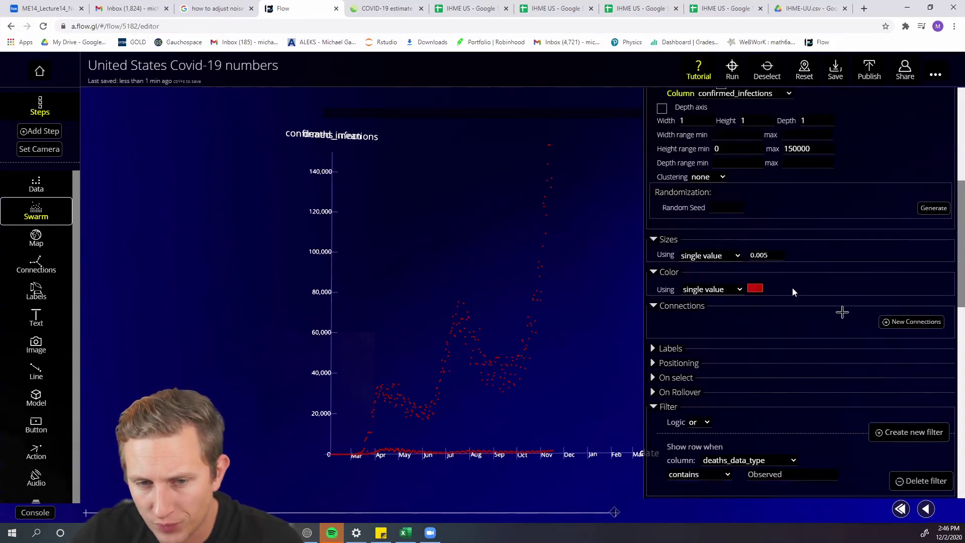
scroll(794, 292, "down", 8)
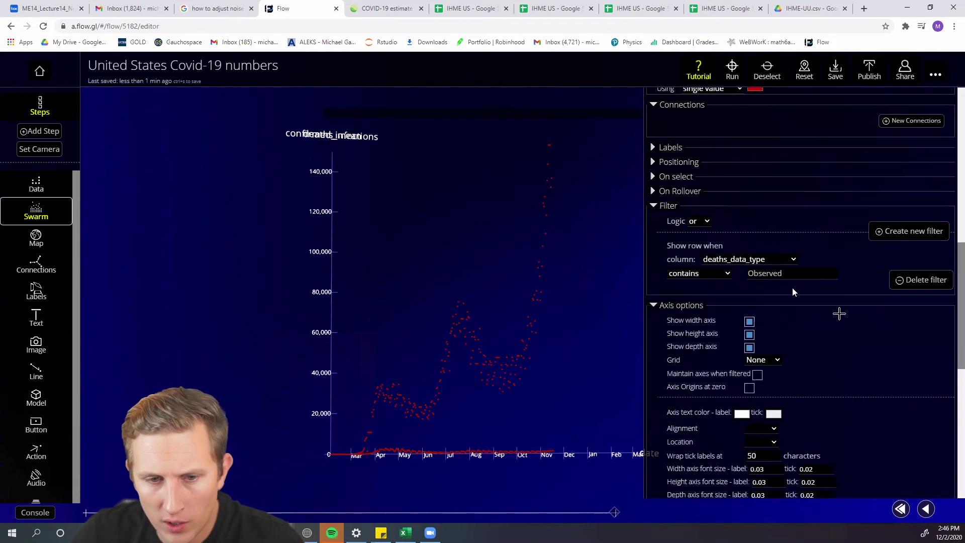
scroll(793, 292, "down", 4)
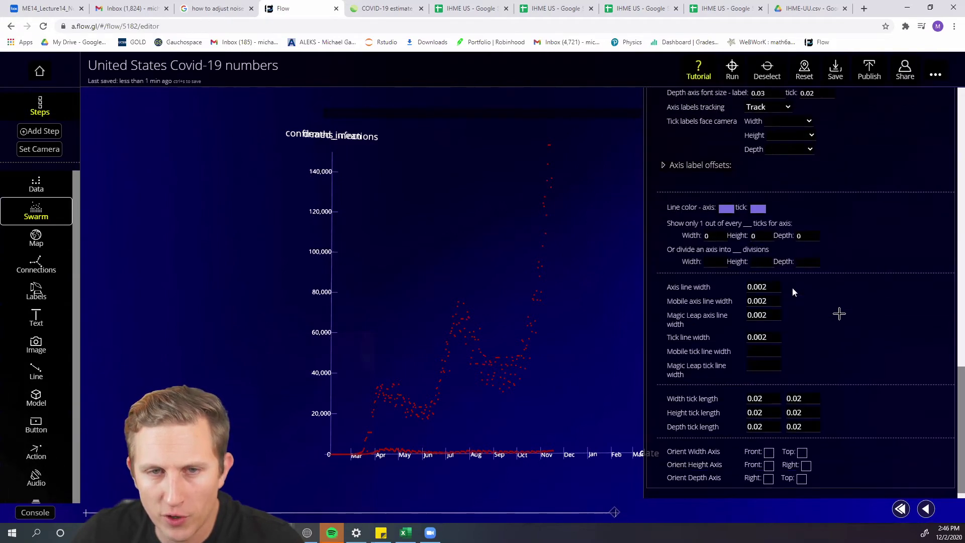
scroll(793, 293, "up", 7)
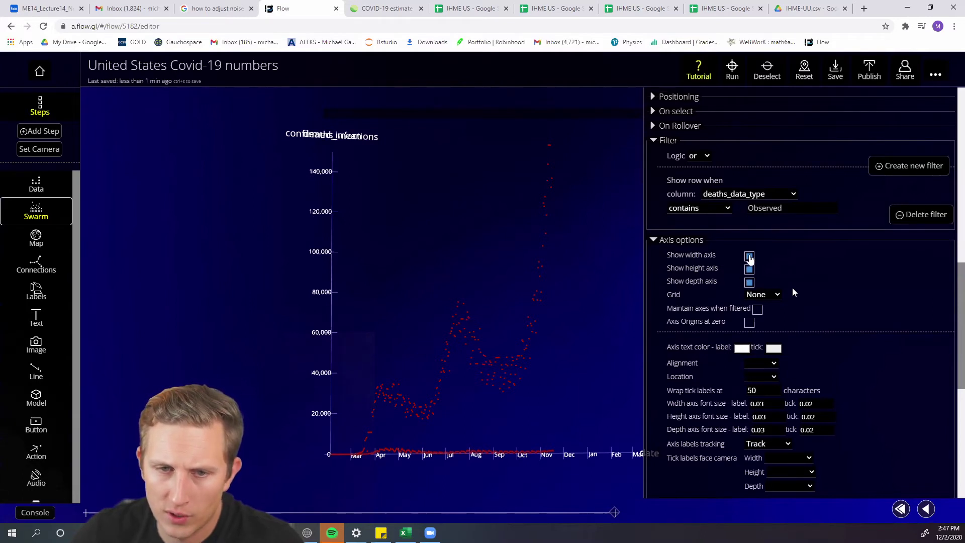
left_click(749, 257)
left_click(750, 269)
left_click(750, 282)
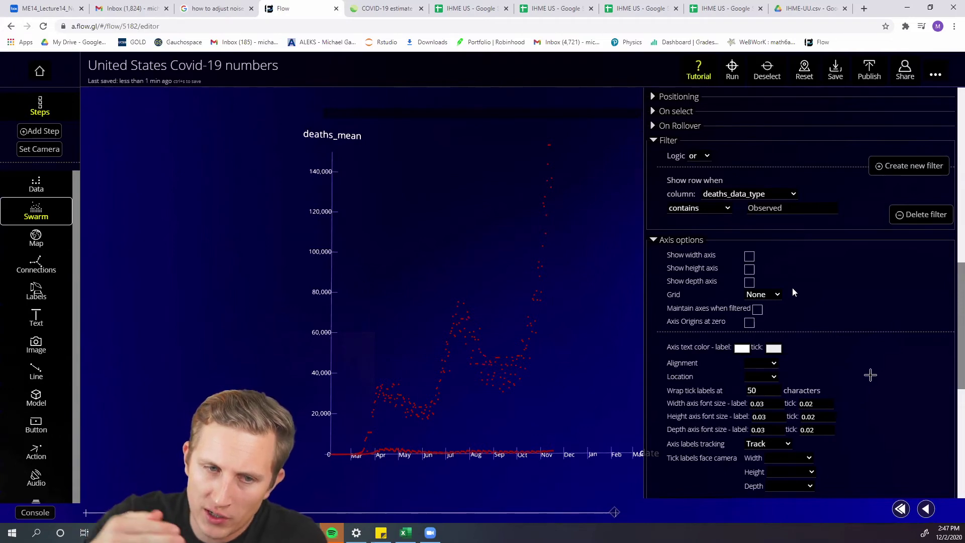
Set the confirmed_infections swarm's close/far position to 0.01 and check the offset between the two charts from the side
scroll(870, 374, "up", 6)
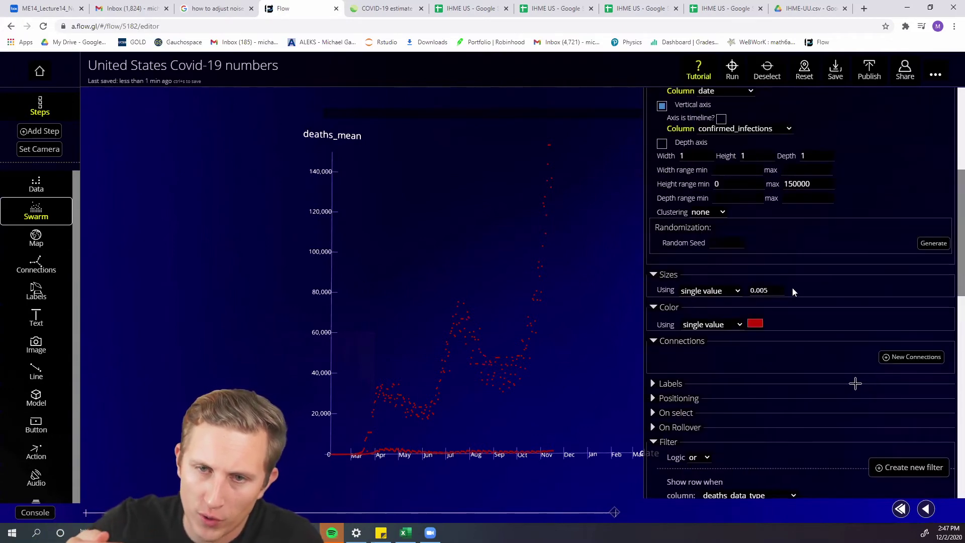
scroll(835, 383, "down", 8)
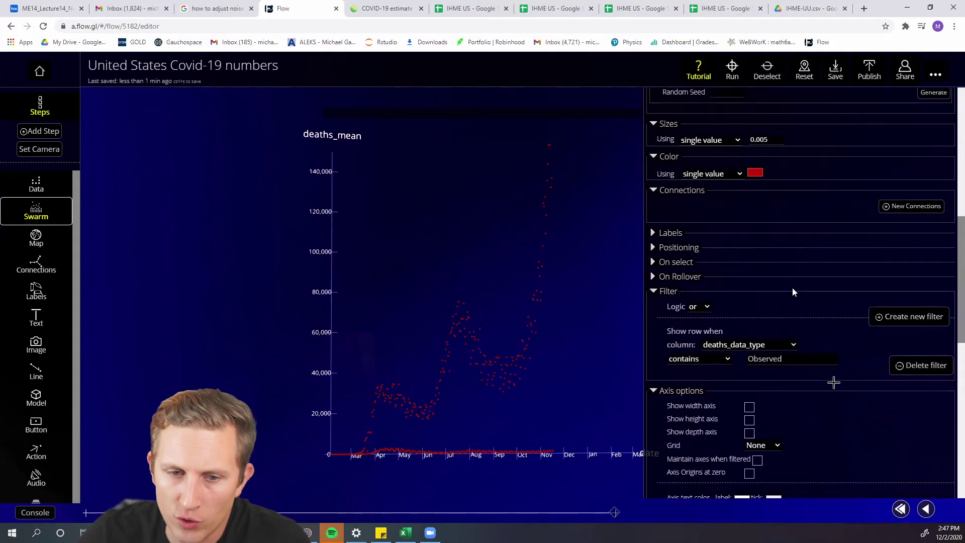
scroll(832, 383, "down", 4)
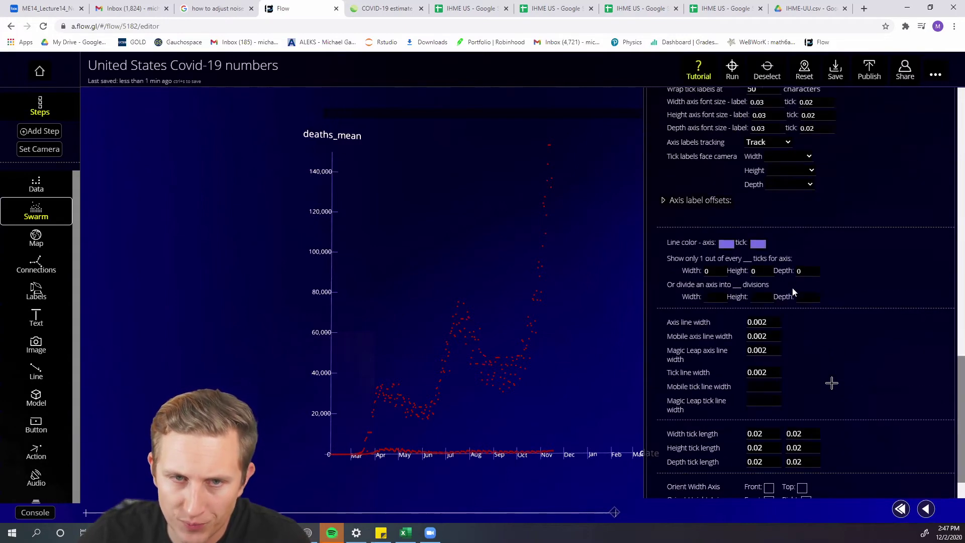
scroll(830, 382, "up", 4)
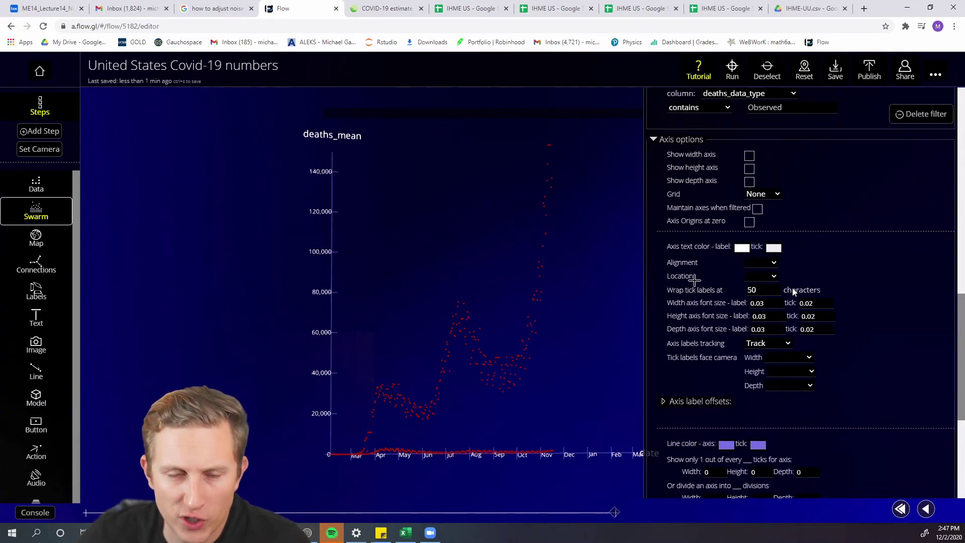
scroll(759, 322, "up", 1)
scroll(759, 322, "up", 3)
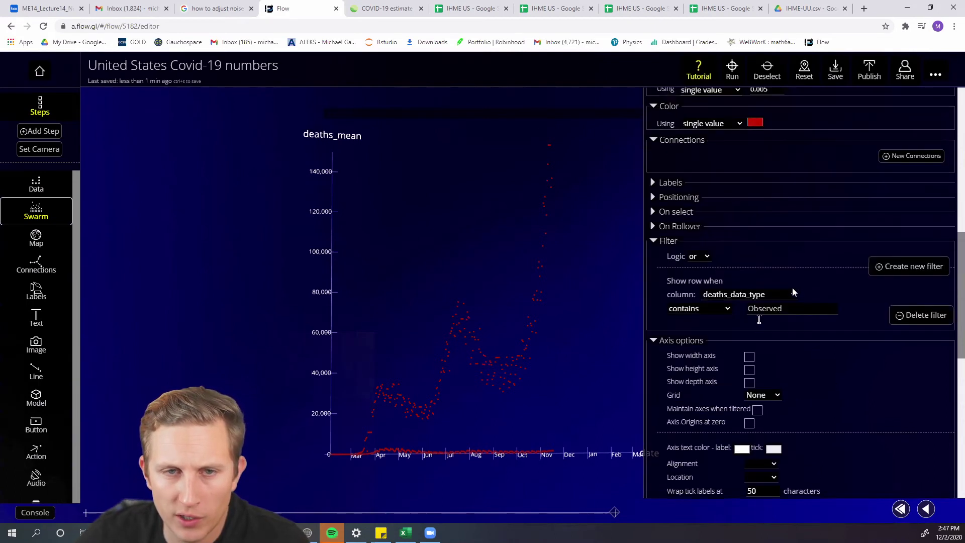
left_click(653, 196)
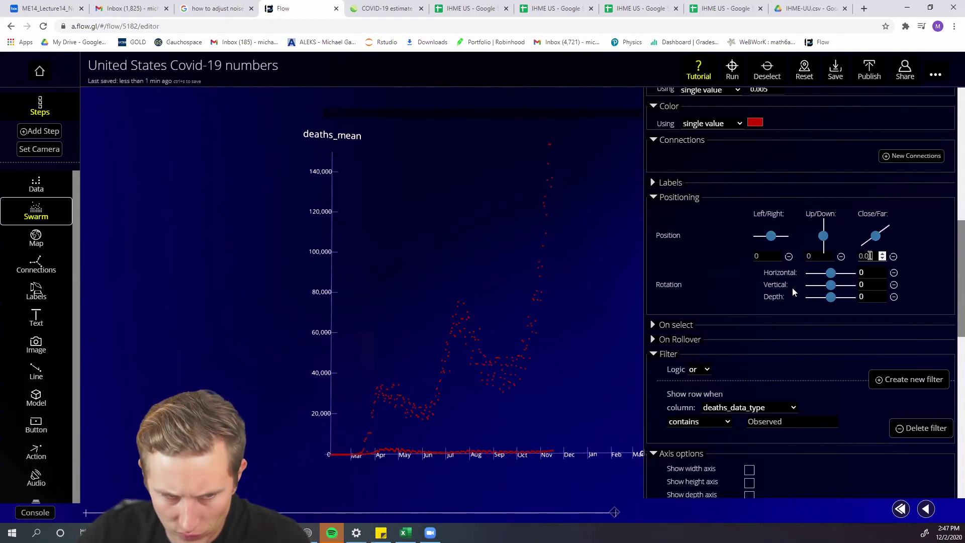
left_click_drag(454, 315, 890, 288)
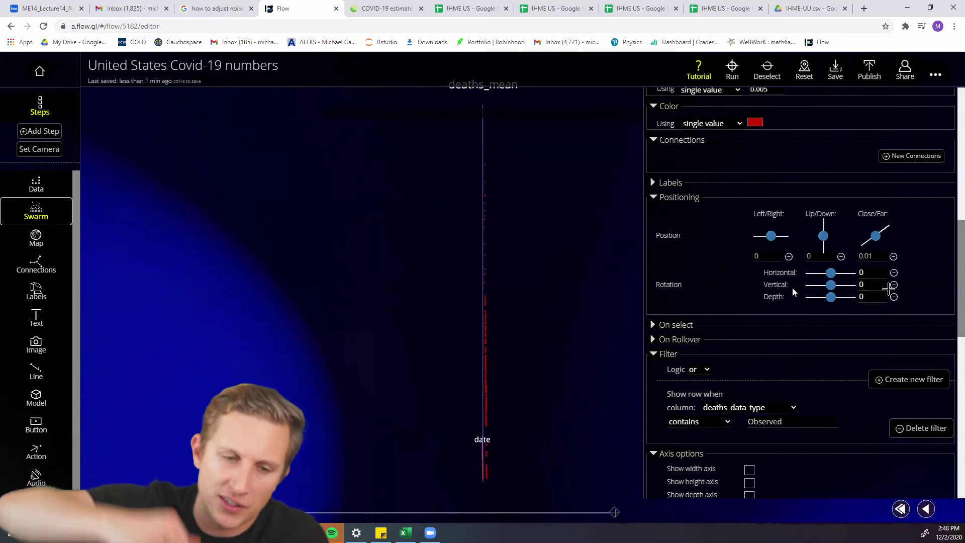
left_click_drag(891, 284, 562, 305)
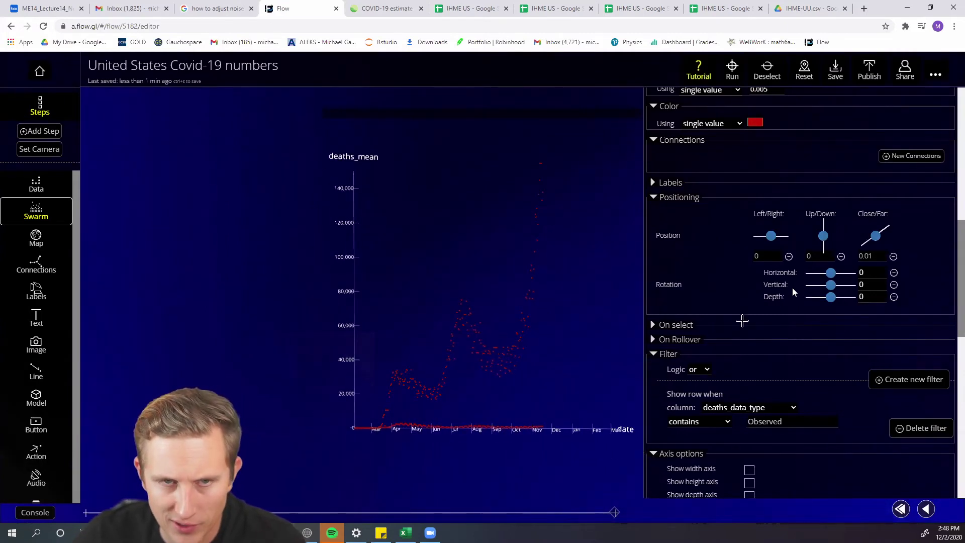
Change the confirmed_infections swarm's single-value color to light yellow, RGB 247, 255, 128
scroll(759, 245, "up", 2)
left_click(757, 224)
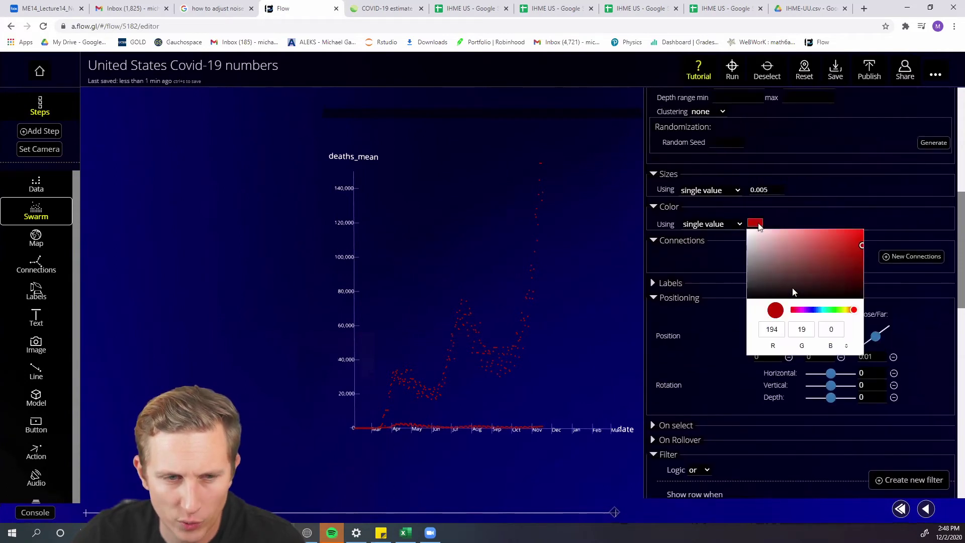
left_click_drag(845, 314, 839, 313)
left_click(846, 312)
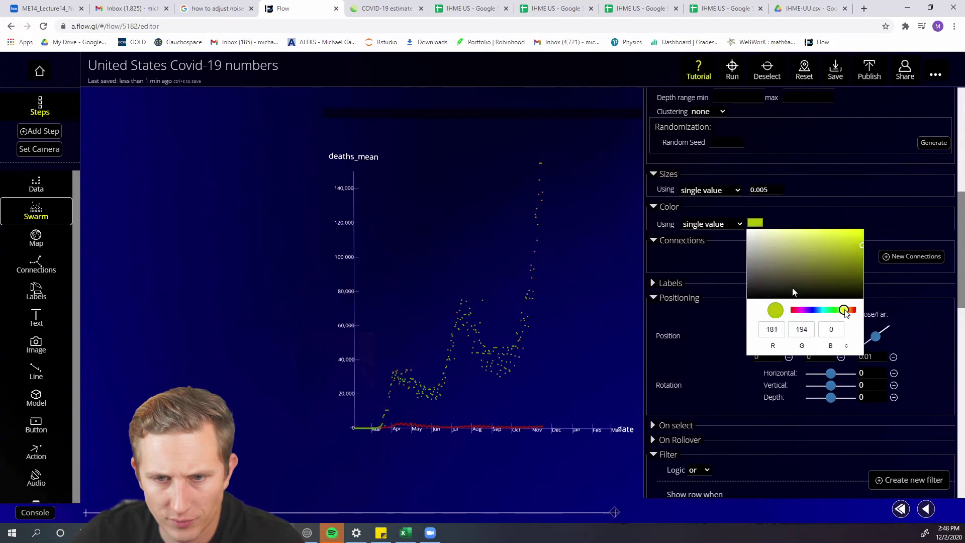
left_click_drag(866, 247, 806, 230)
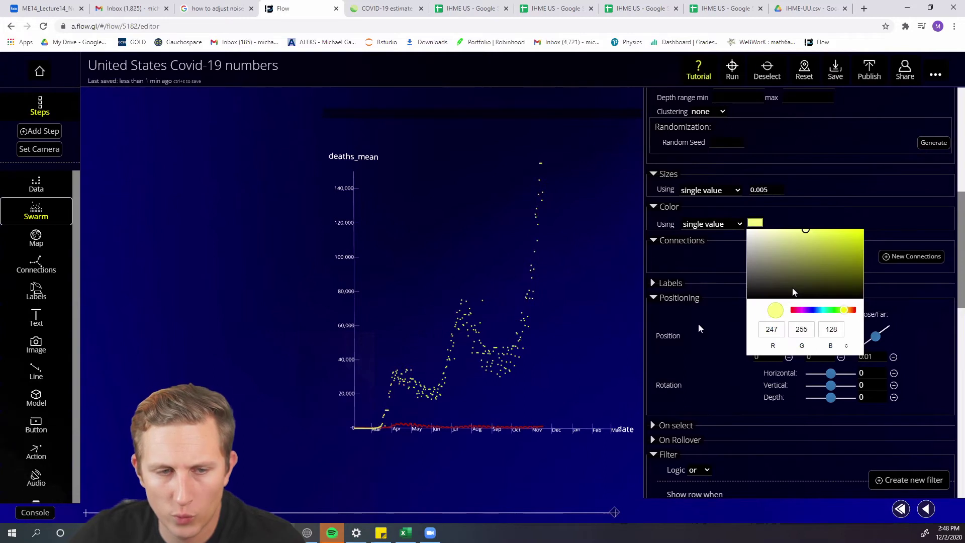
Add a new connection to the confirmed_infections swarm, connecting points by category with the location_name column
left_click(895, 216)
left_click_drag(504, 319, 550, 303)
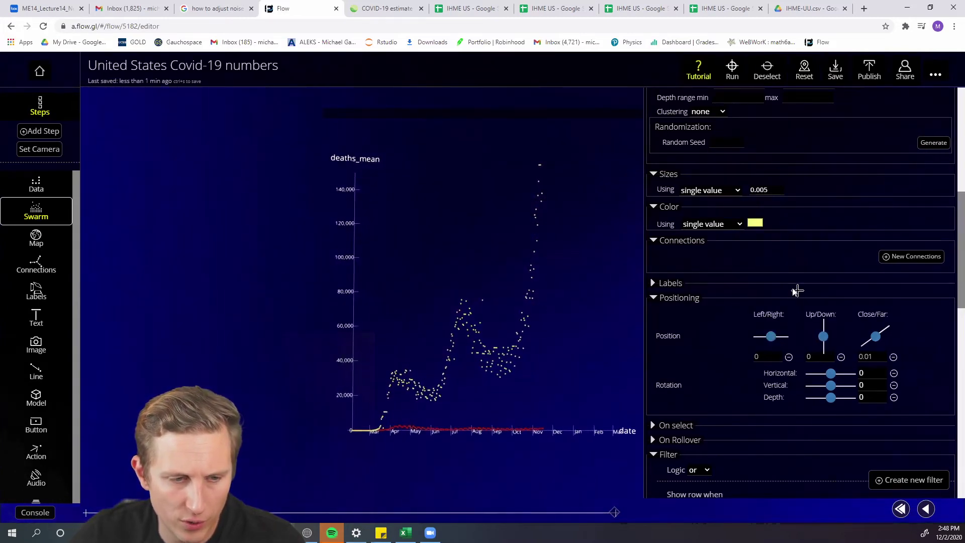
scroll(793, 291, "up", 4)
scroll(794, 291, "down", 4)
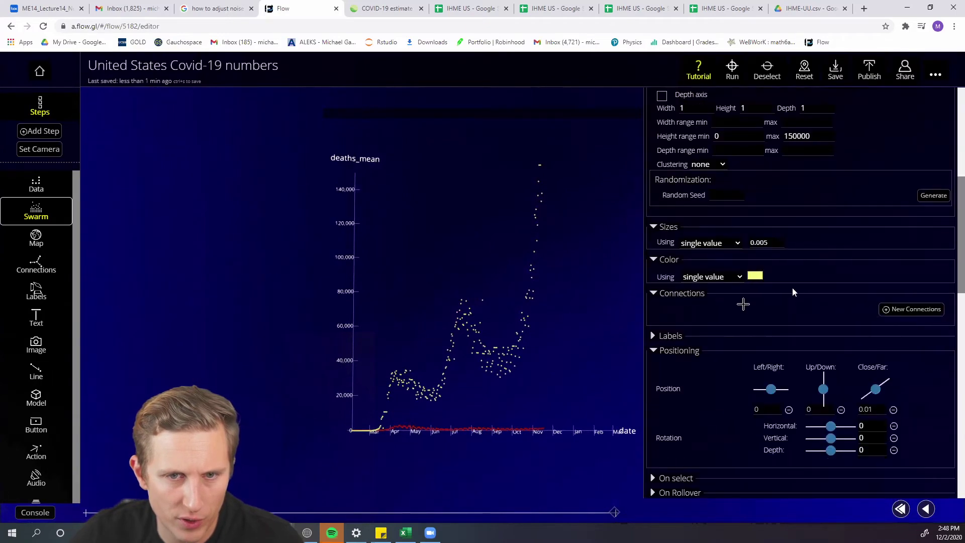
left_click(793, 292)
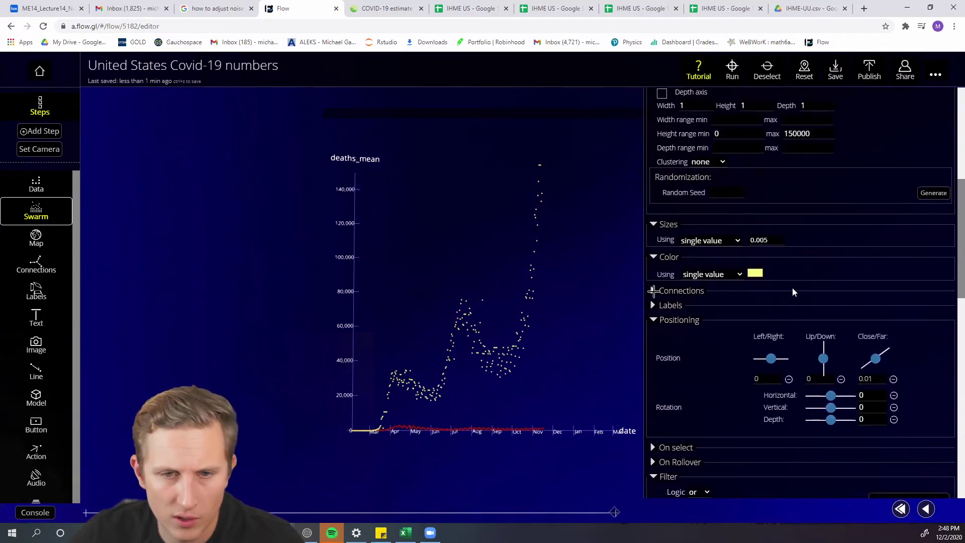
left_click(653, 290)
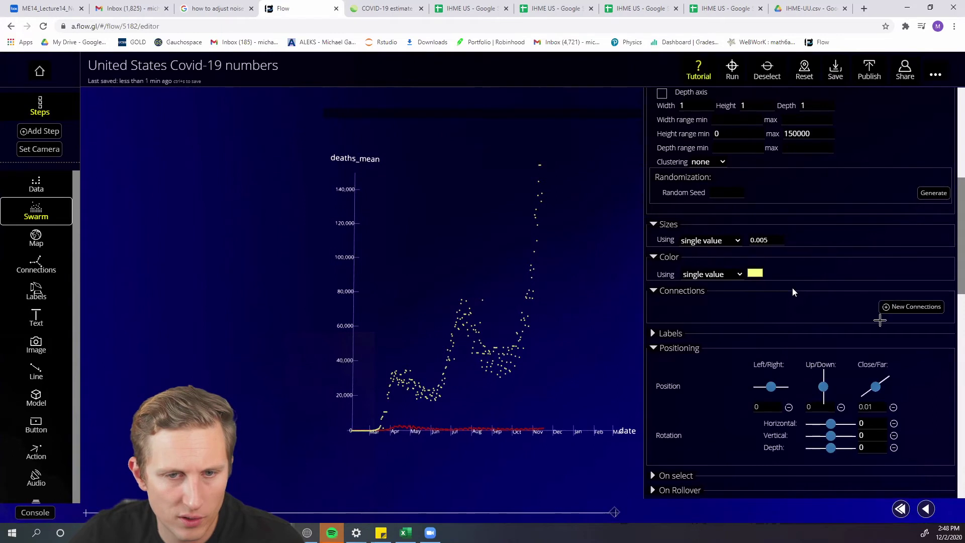
left_click(909, 307)
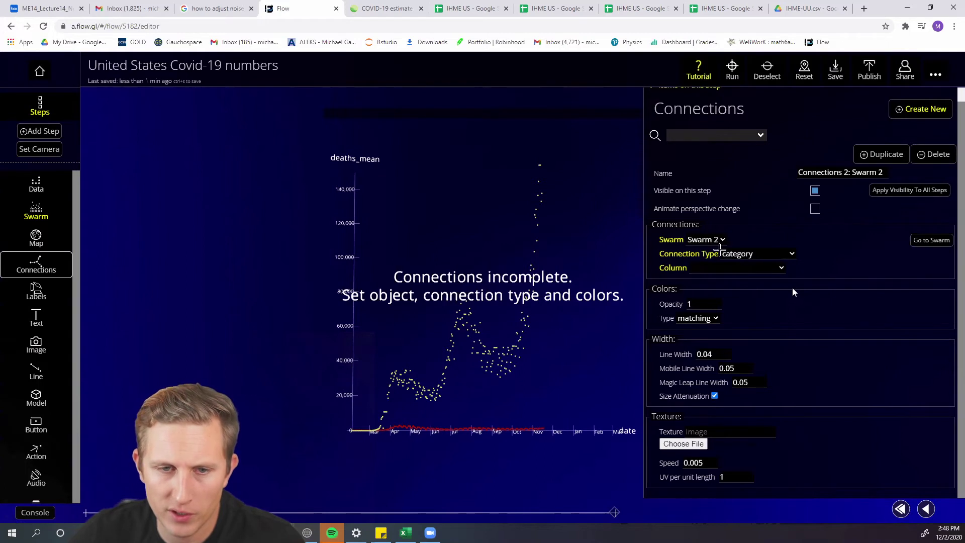
left_click(753, 268)
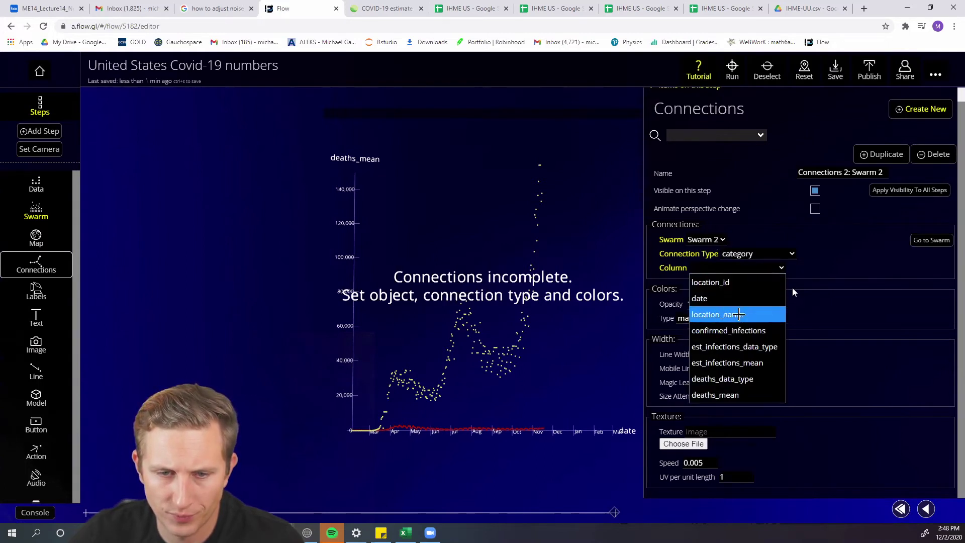
left_click(739, 315)
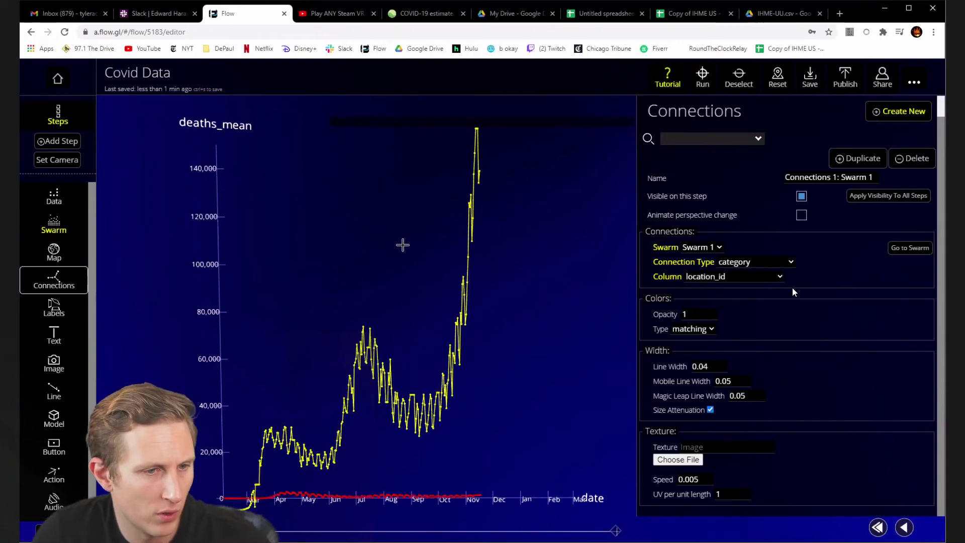
Open the confirmed_infections swarm in the Covid Data project and duplicate it
left_click(53, 224)
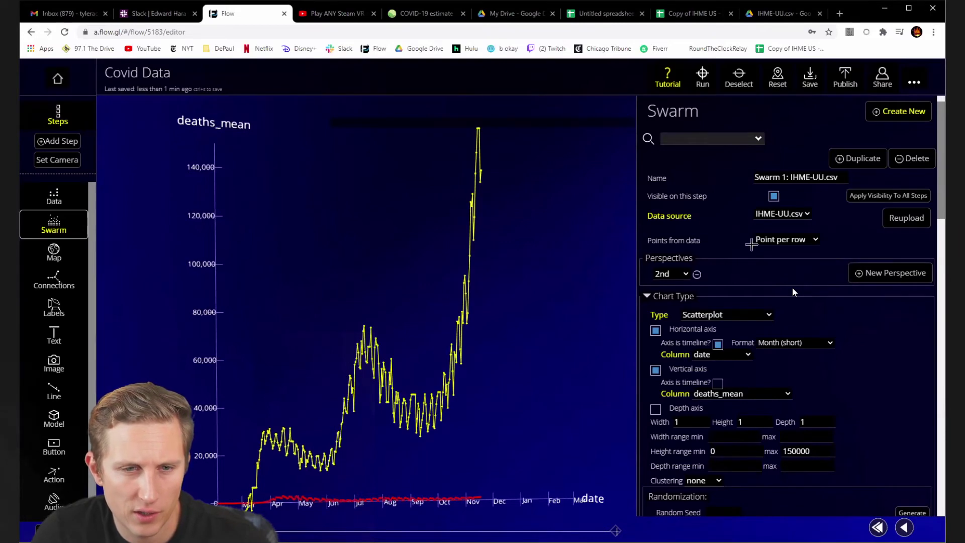
scroll(752, 245, "down", 1)
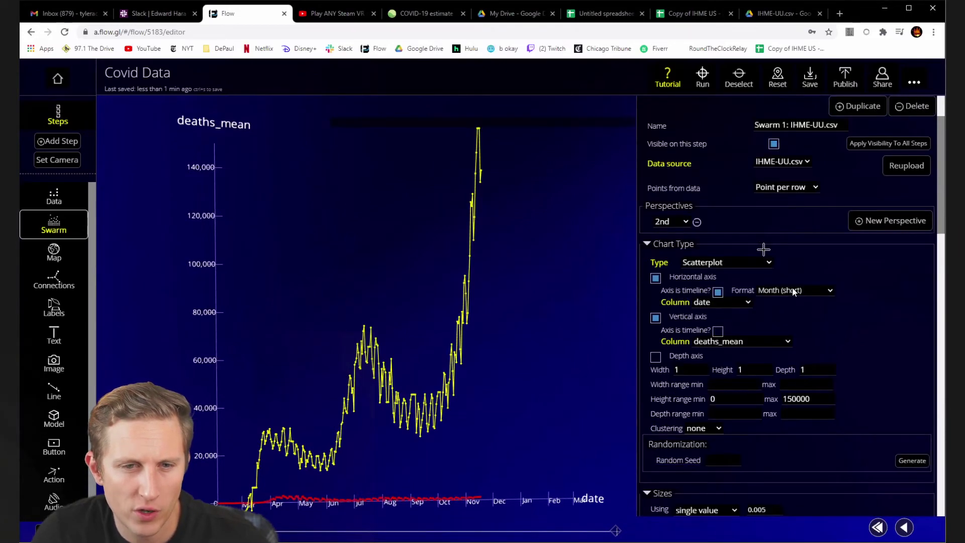
scroll(764, 249, "up", 1)
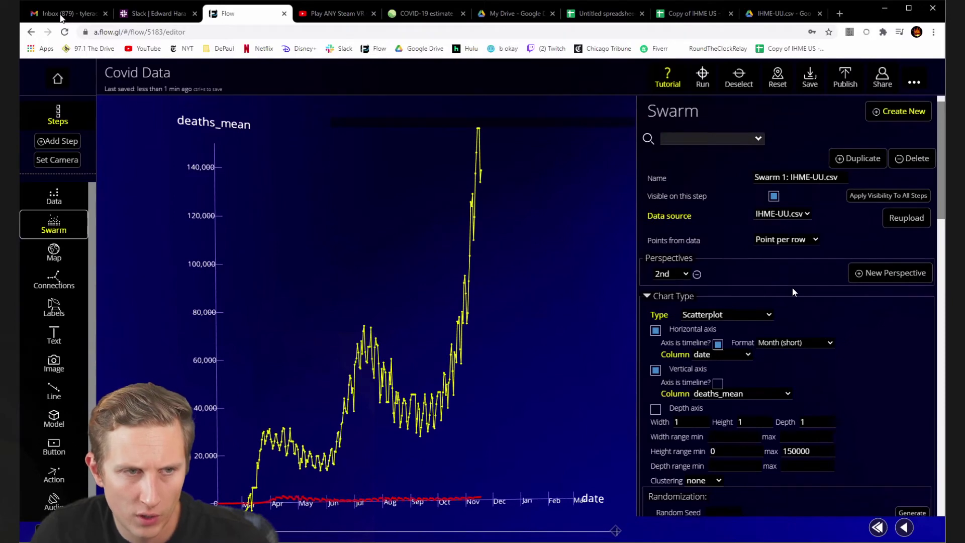
left_click(696, 152)
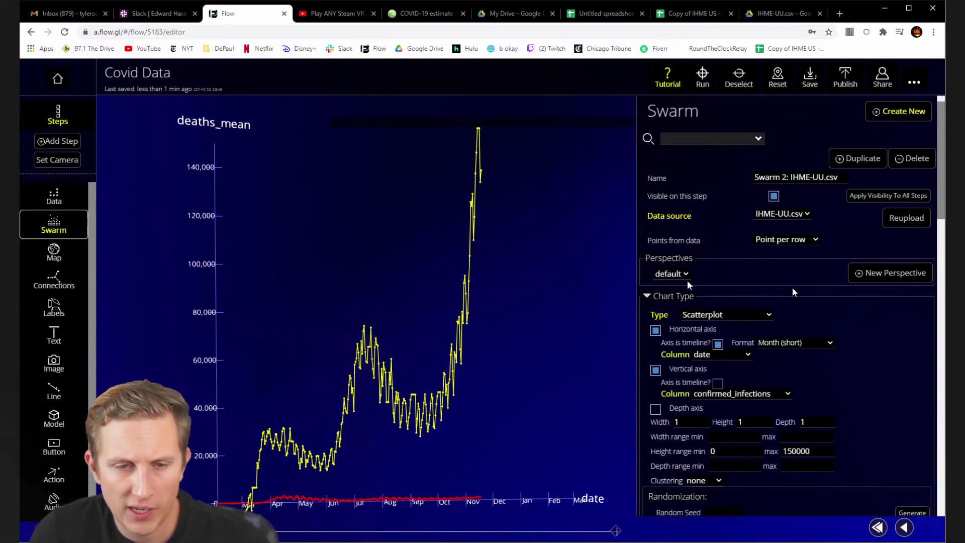
left_click(861, 159)
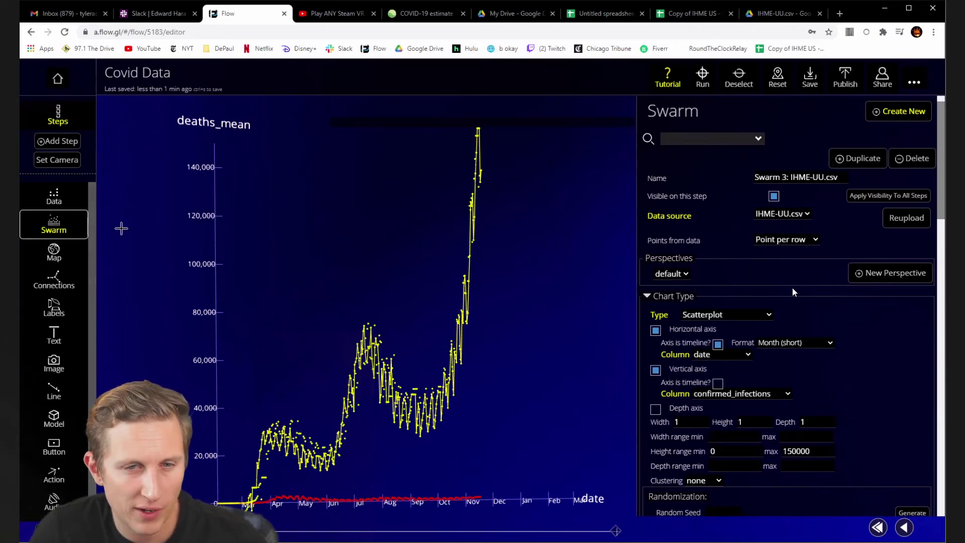
Change the duplicated swarm's vertical axis column to est_infections_mean
left_click_drag(317, 301, 537, 352)
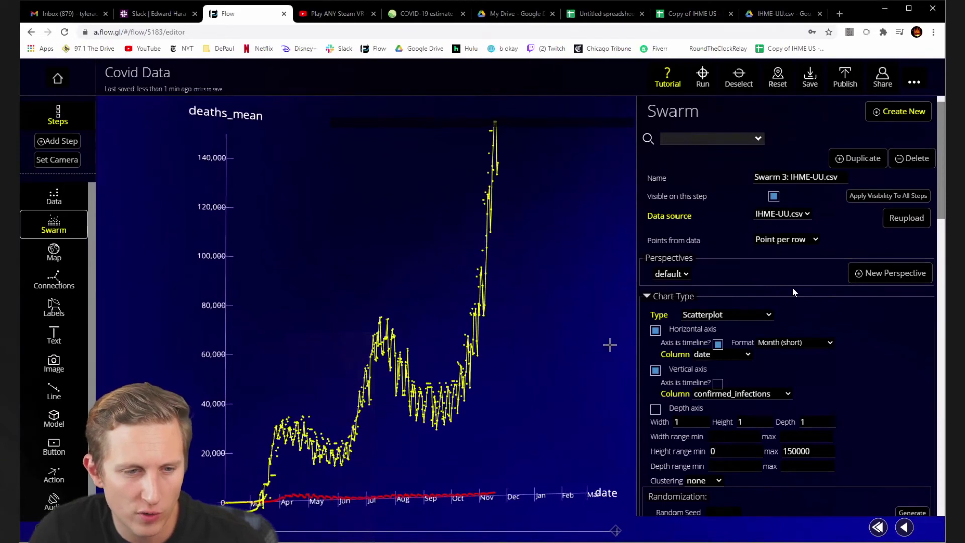
scroll(816, 312, "down", 1)
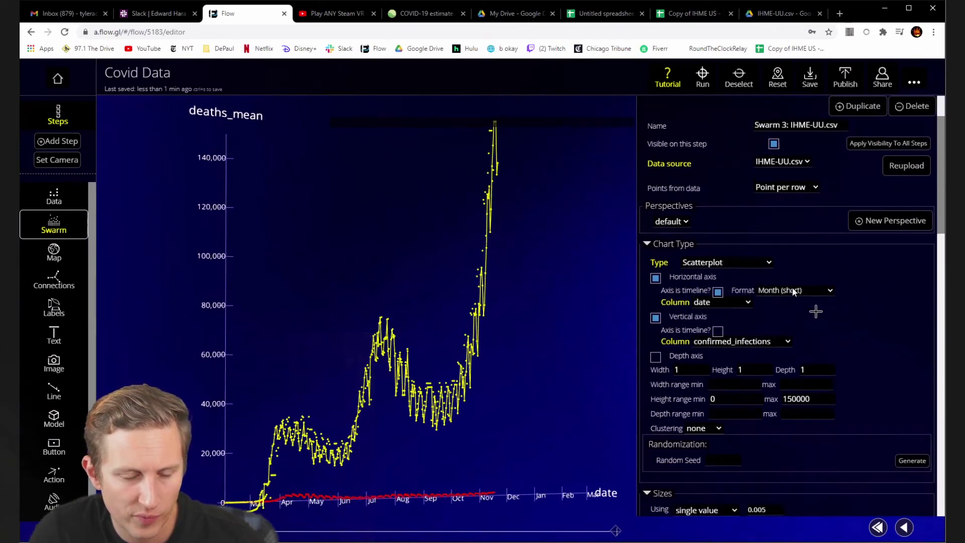
left_click(749, 344)
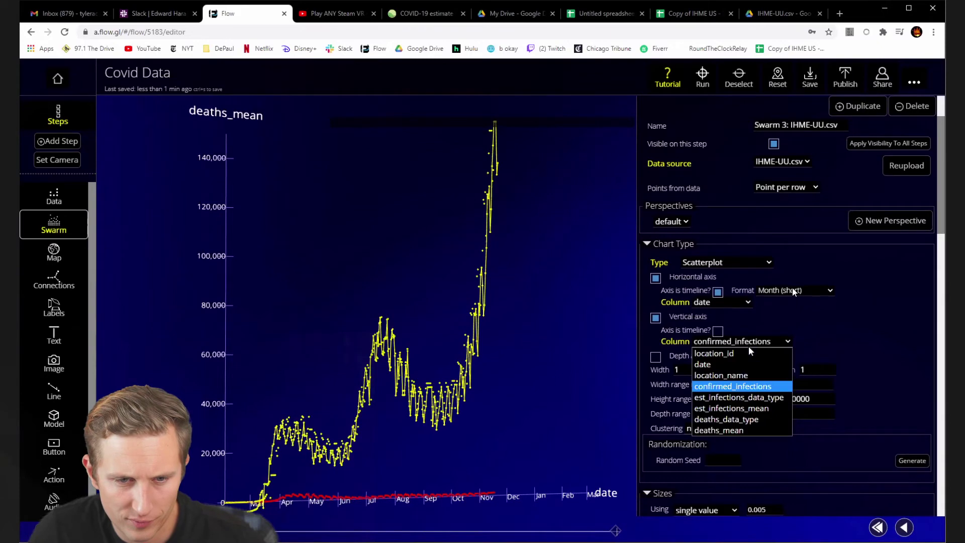
left_click(776, 398)
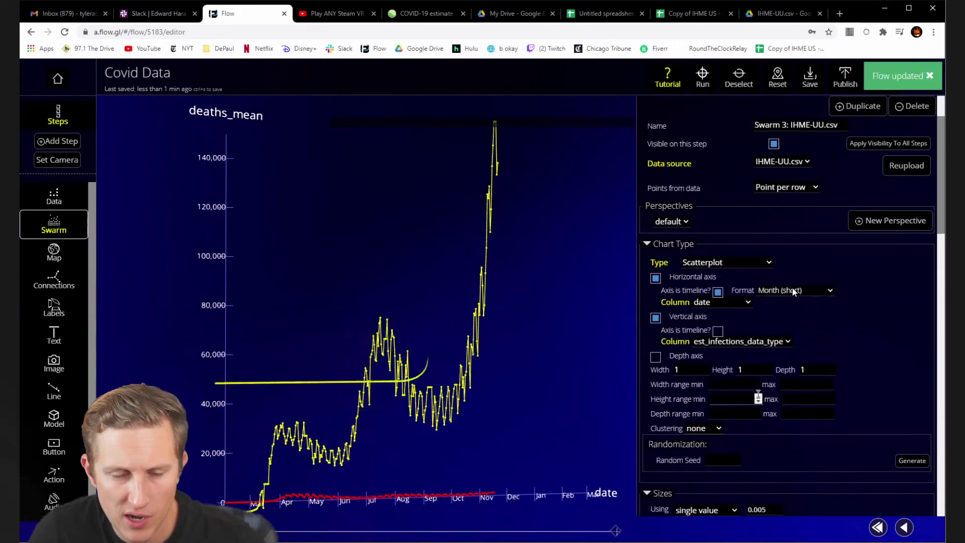
left_click(777, 343)
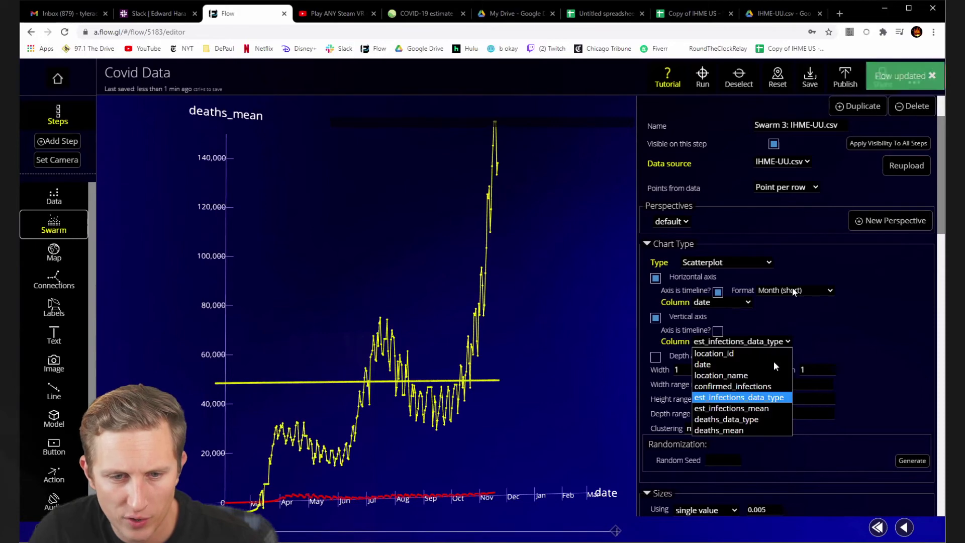
left_click(765, 412)
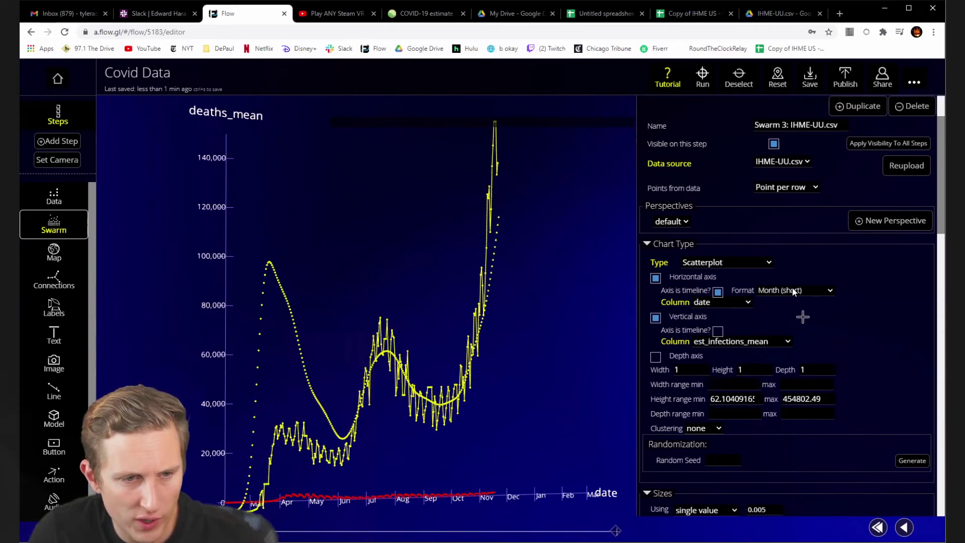
Set the est_infections_mean swarm's height range to a minimum of 0 and a maximum of 150000
scroll(795, 291, "down", 1)
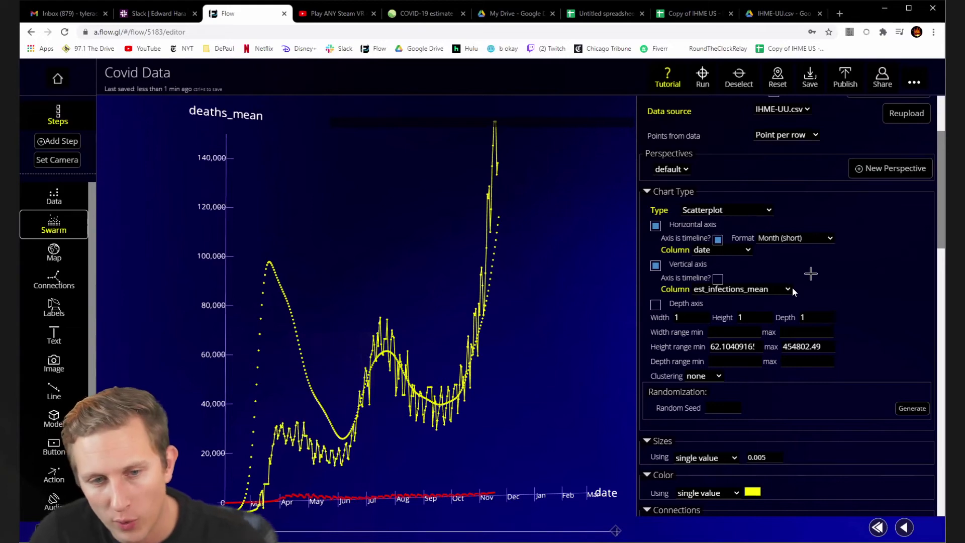
double_click(733, 346)
type("0")
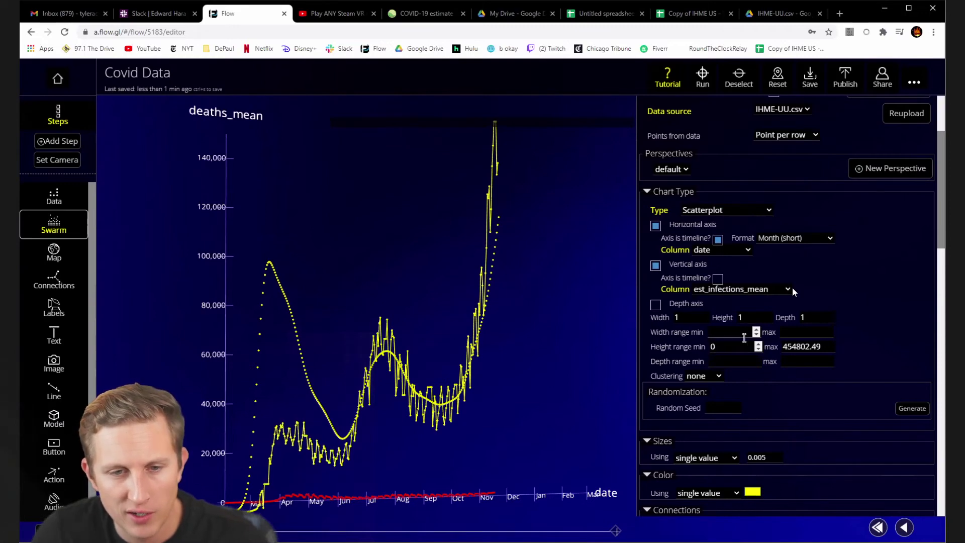
double_click(799, 346)
type("150000")
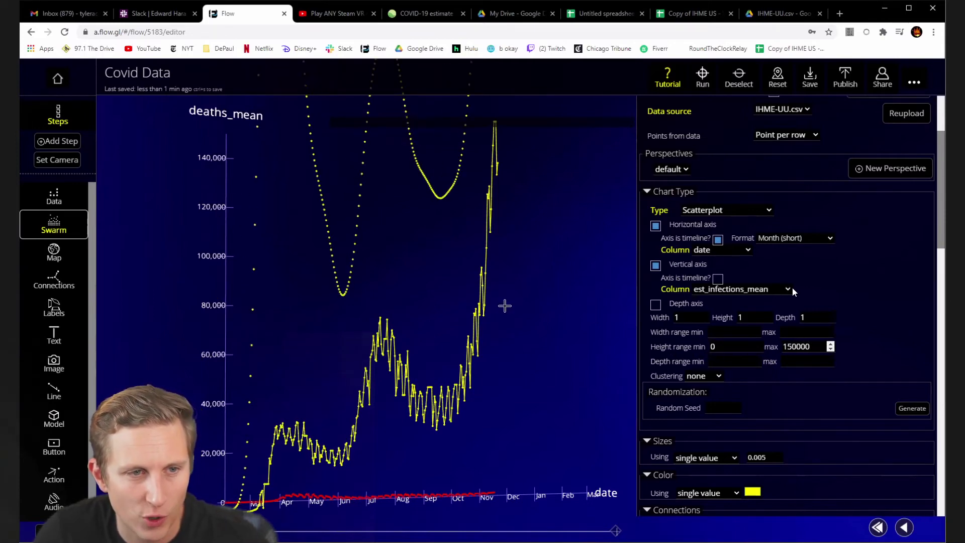
scroll(505, 305, "down", 2)
left_click(922, 307)
scroll(500, 285, "down", 8)
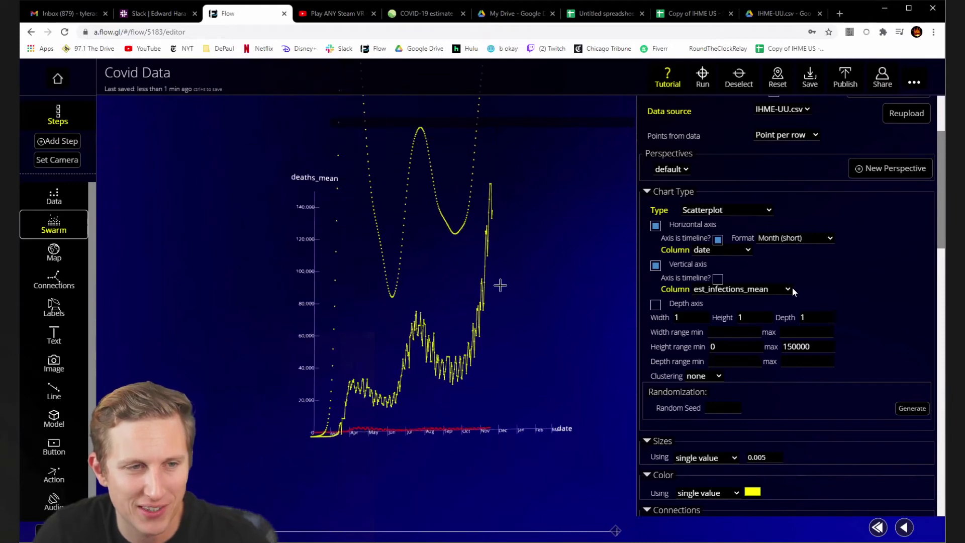
scroll(515, 286, "up", 5)
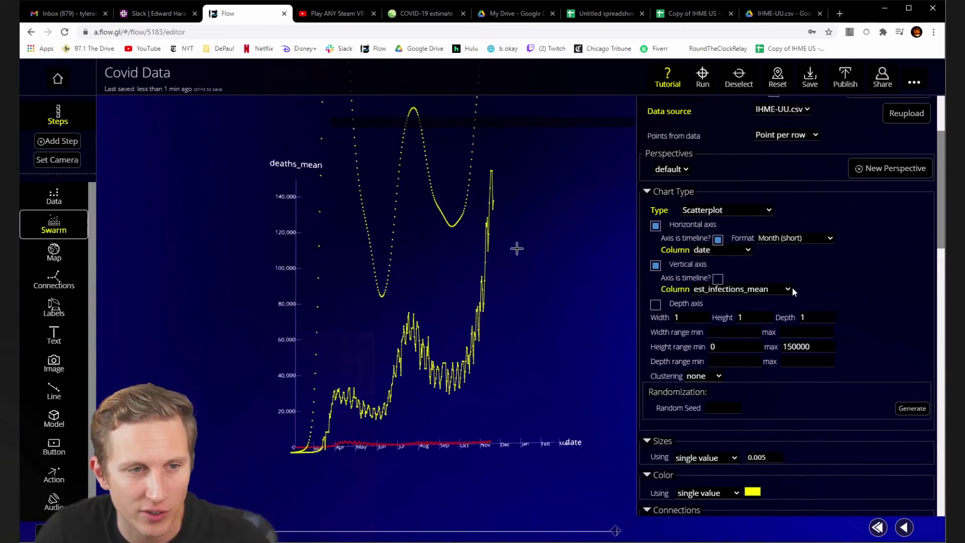
left_click_drag(508, 147, 522, 302)
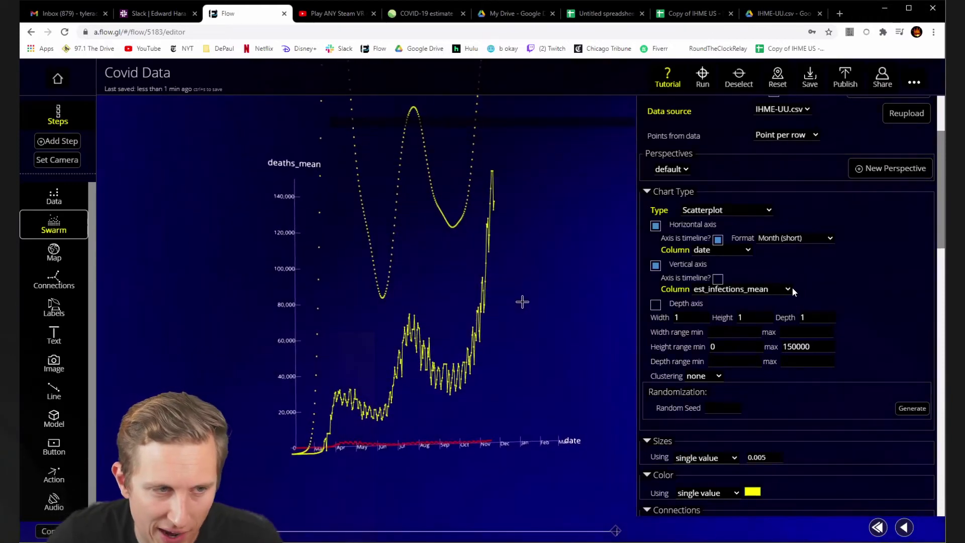
scroll(521, 302, "up", 2)
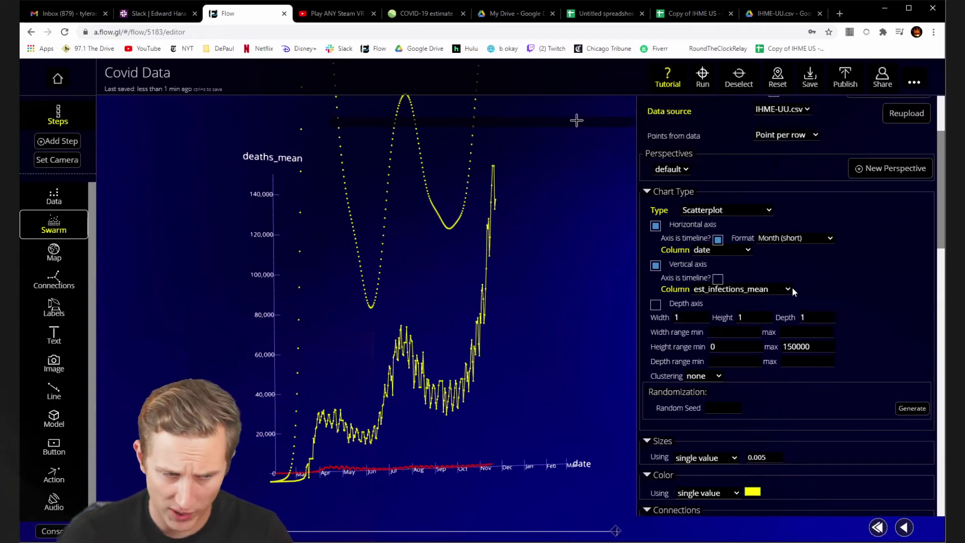
Set the est_infections_mean swarm's close/far position to -0.02 and check the spacing between the charts from the side
scroll(793, 292, "down", 5)
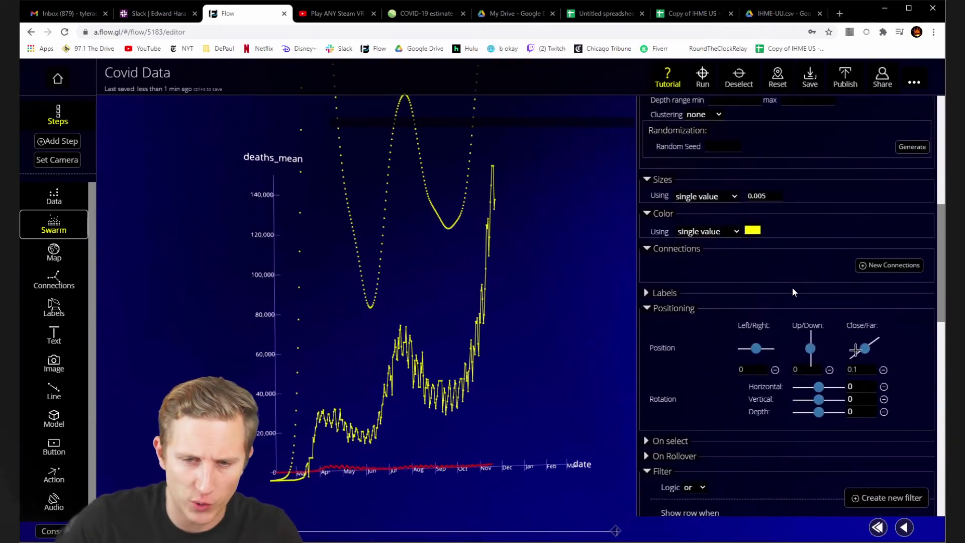
left_click_drag(502, 326, 222, 347)
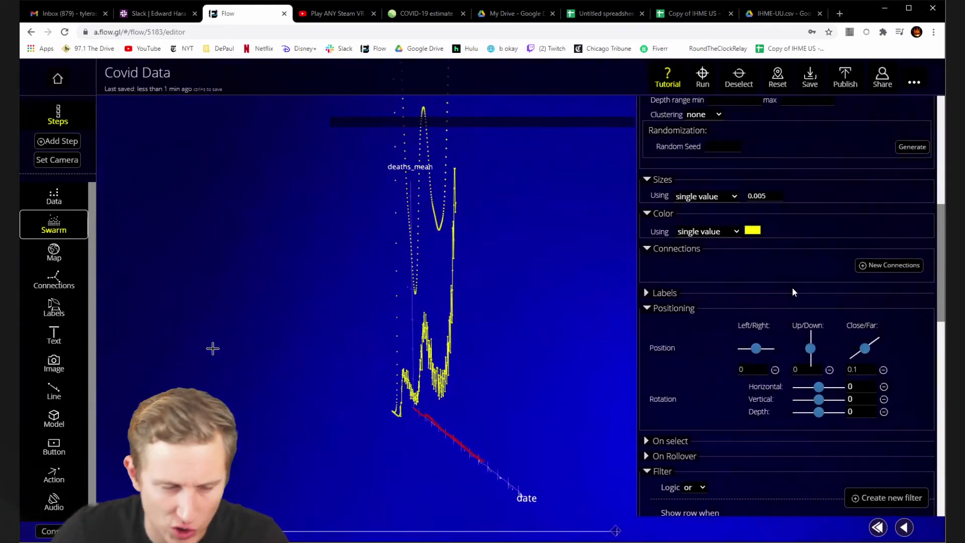
left_click_drag(287, 357, 509, 336)
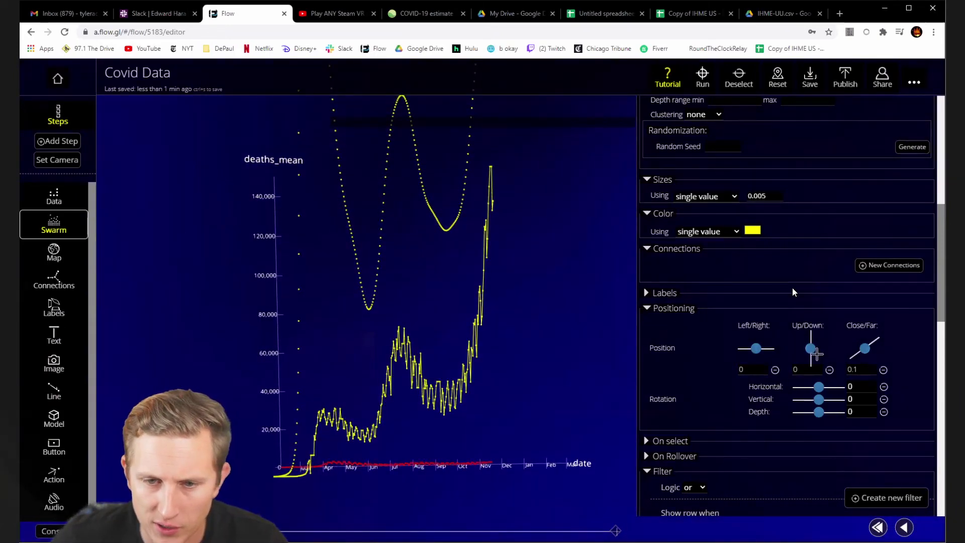
key("BackSpace")
key("BackSpace")
key("BackSpace")
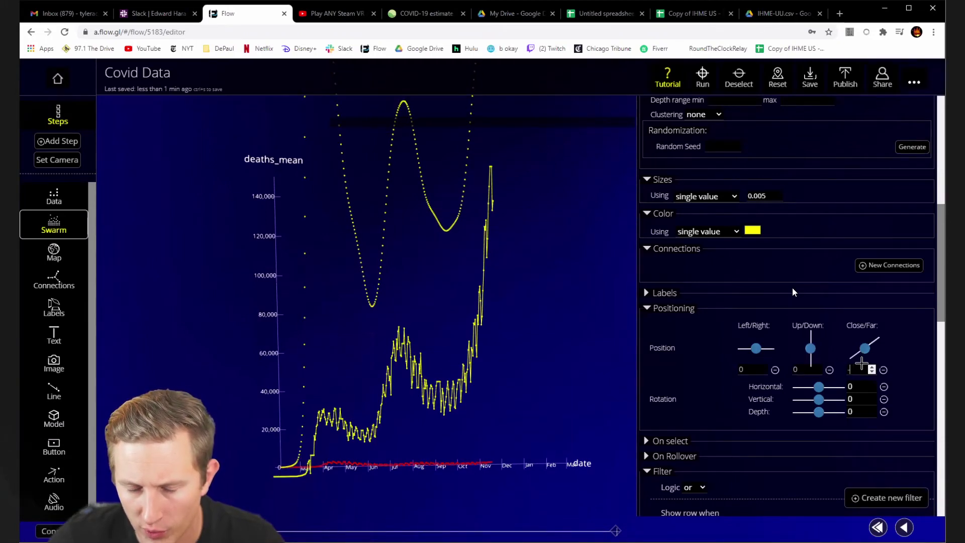
type("-0.2")
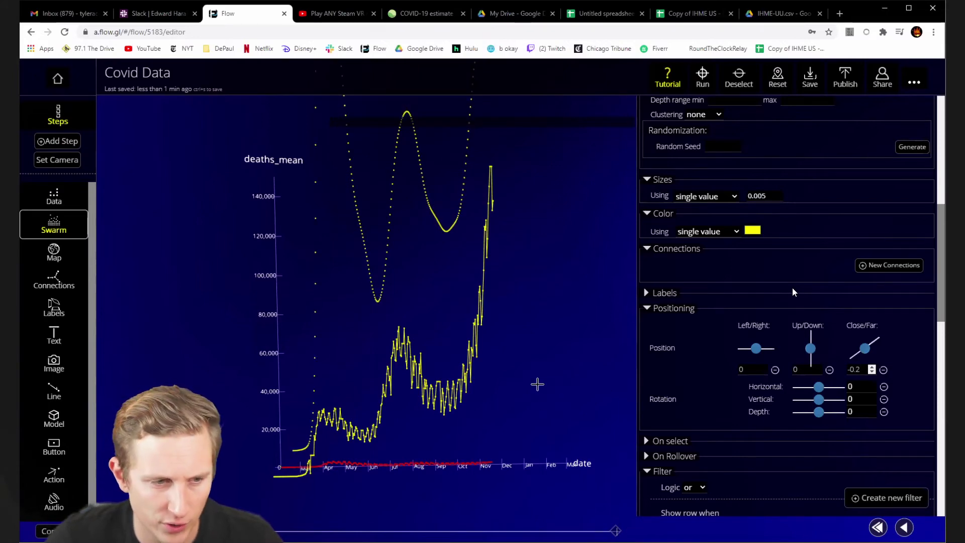
key("BackSpace")
key("BackSpace")
type(".002")
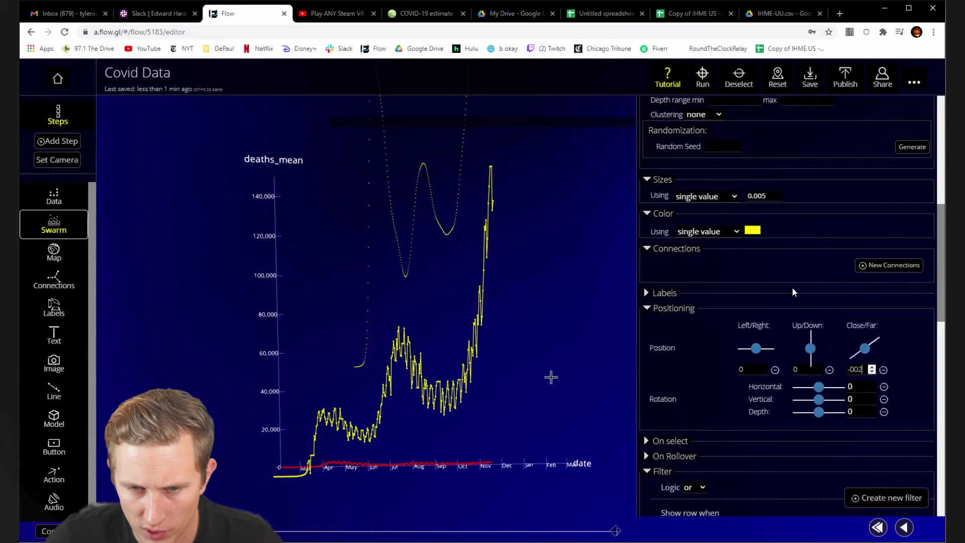
key("BackSpace")
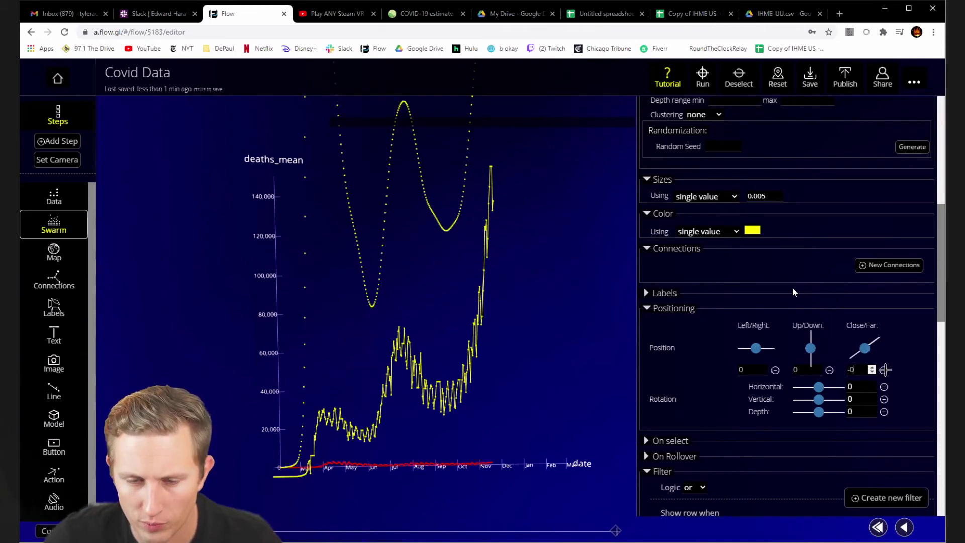
type(".02")
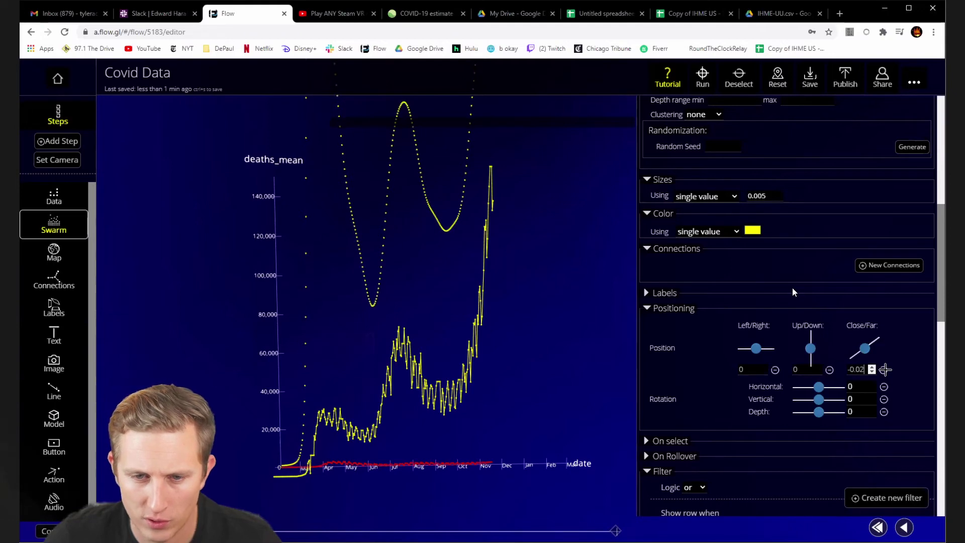
left_click_drag(400, 363, 273, 360)
left_click_drag(427, 347, 841, 299)
Open the confirmed_infections swarm and set its close/far position to -0.01
scroll(840, 299, "up", 8)
left_click(711, 160)
left_click(711, 194)
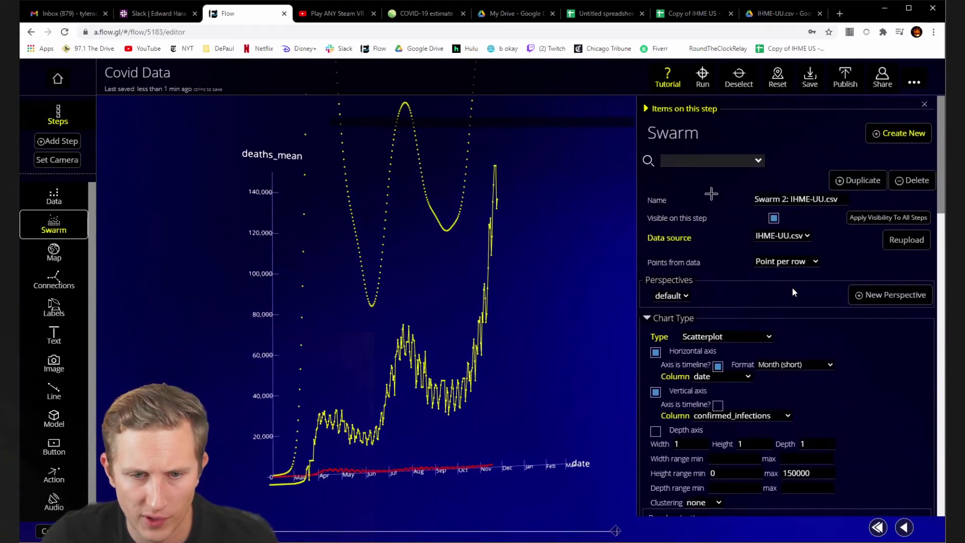
left_click_drag(563, 250, 318, 259)
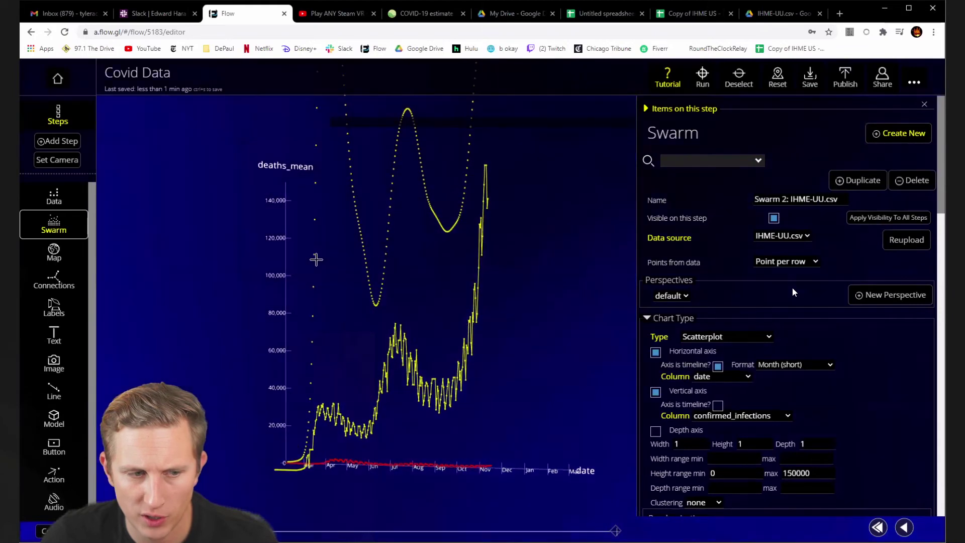
scroll(845, 327, "down", 9)
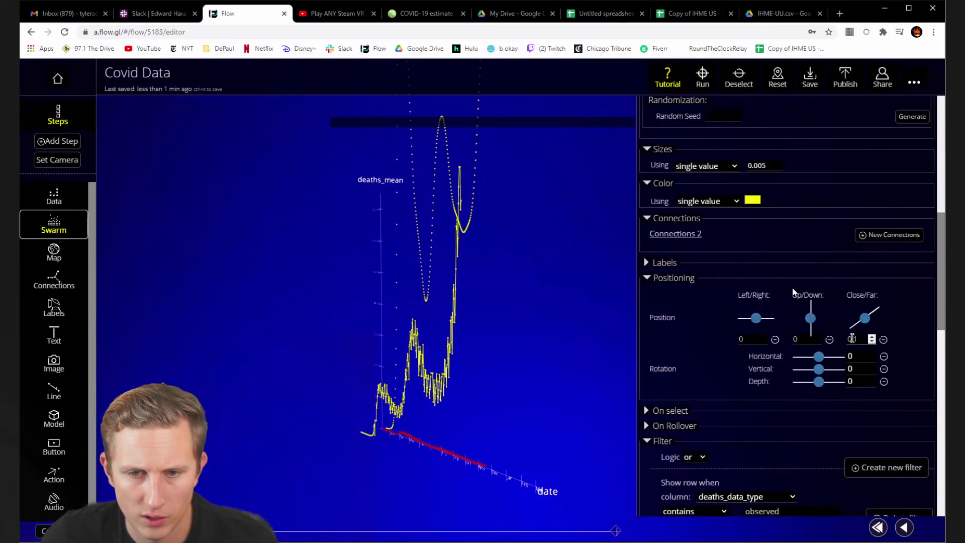
left_click(872, 337)
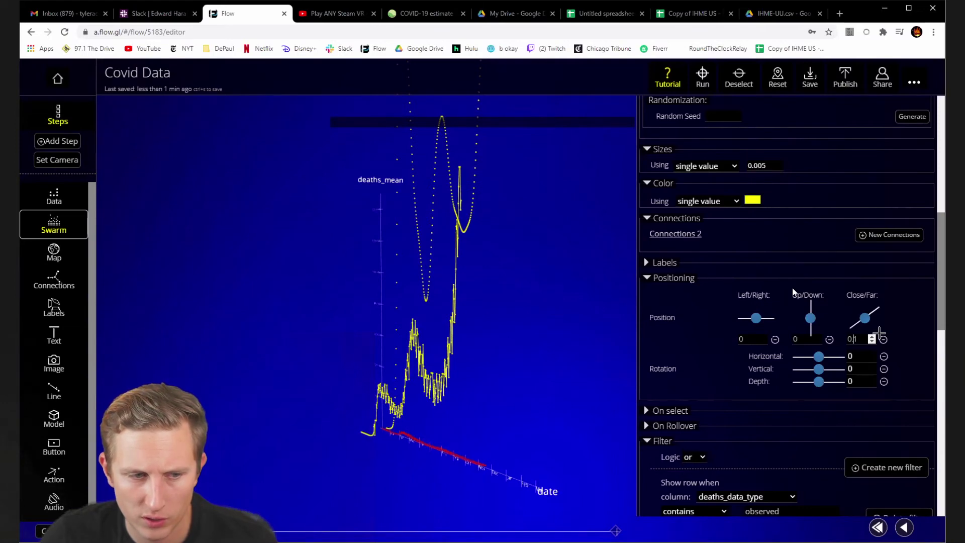
key("BackSpace")
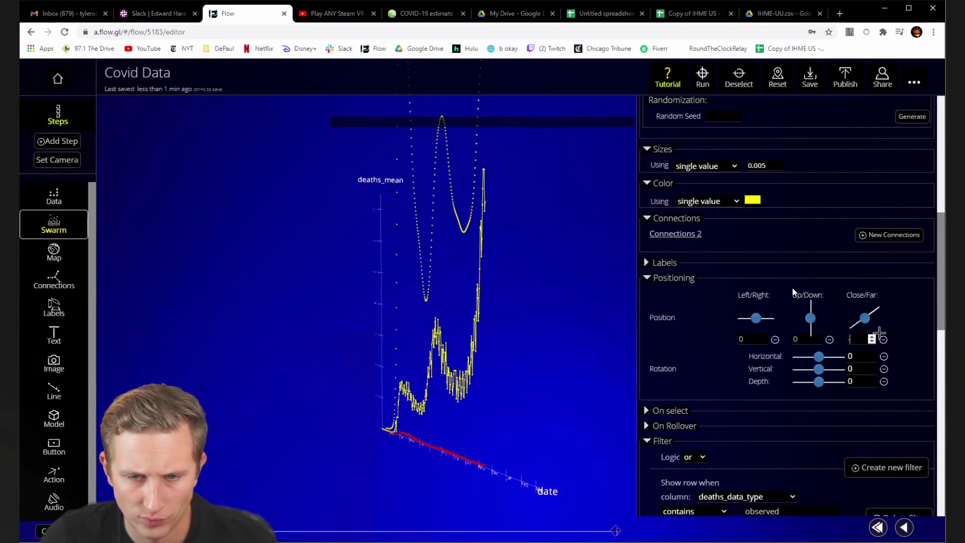
type(".01")
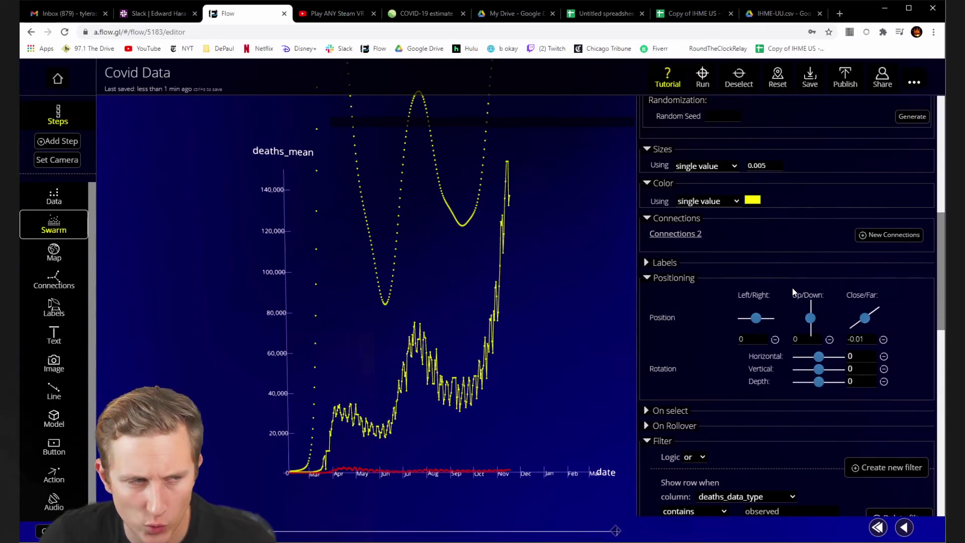
Try coloring the confirmed_infections swarm blue with RGB values 0, 0, 255
scroll(792, 287, "up", 8)
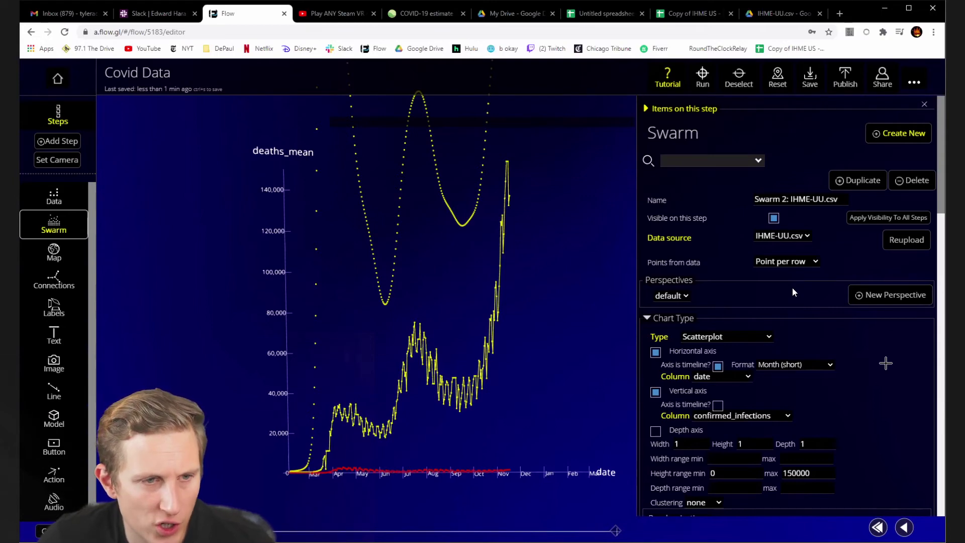
scroll(771, 283, "down", 4)
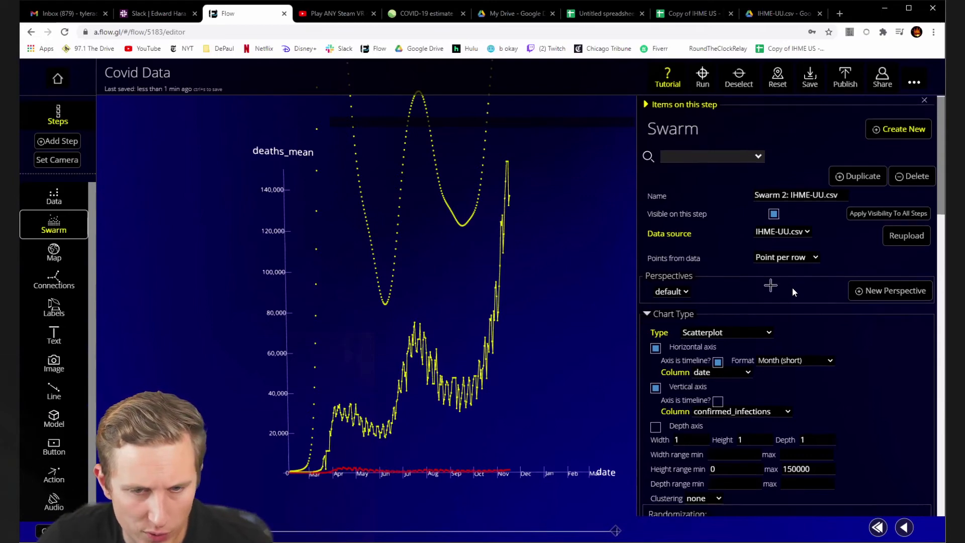
scroll(771, 285, "down", 1)
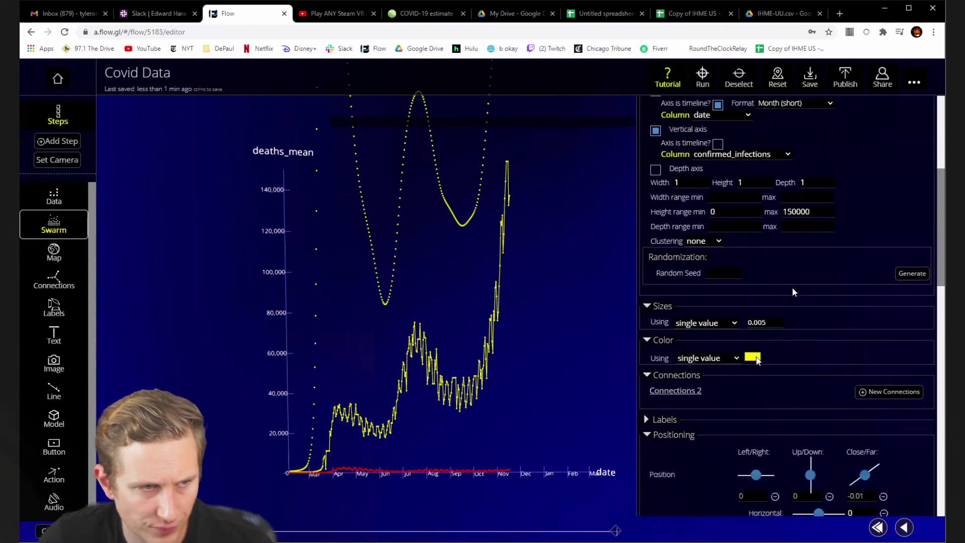
left_click(757, 358)
left_click(802, 469)
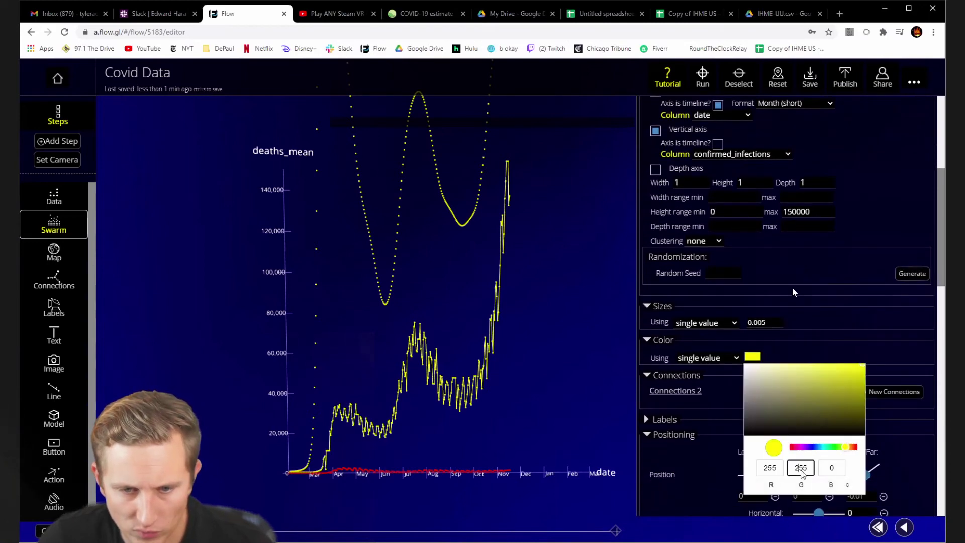
type("0")
left_click(779, 469)
type("0")
left_click(835, 469)
type("255")
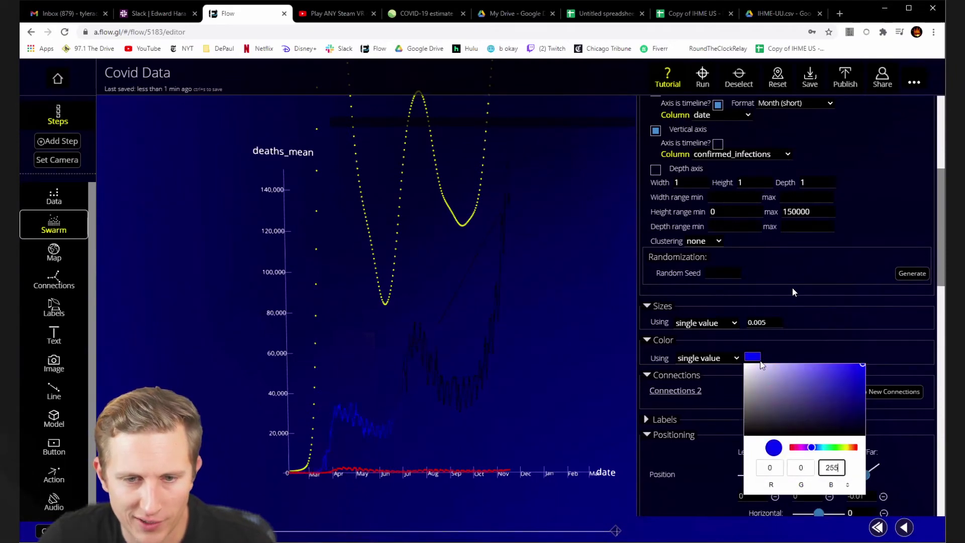
left_click(902, 447)
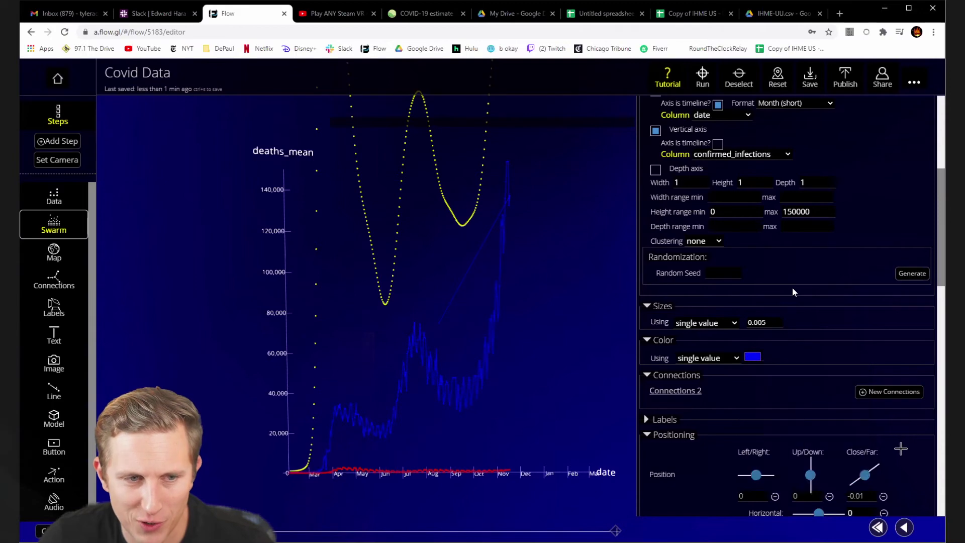
left_click_drag(579, 350, 595, 349)
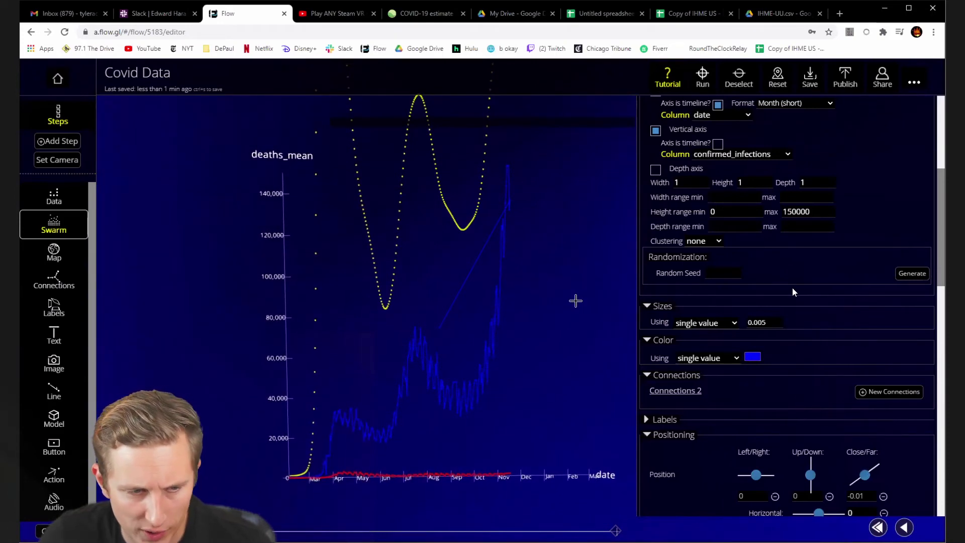
Return the confirmed_infections swarm's color to yellow with RGB values 255, 255, 0
scroll(813, 244, "down", 1)
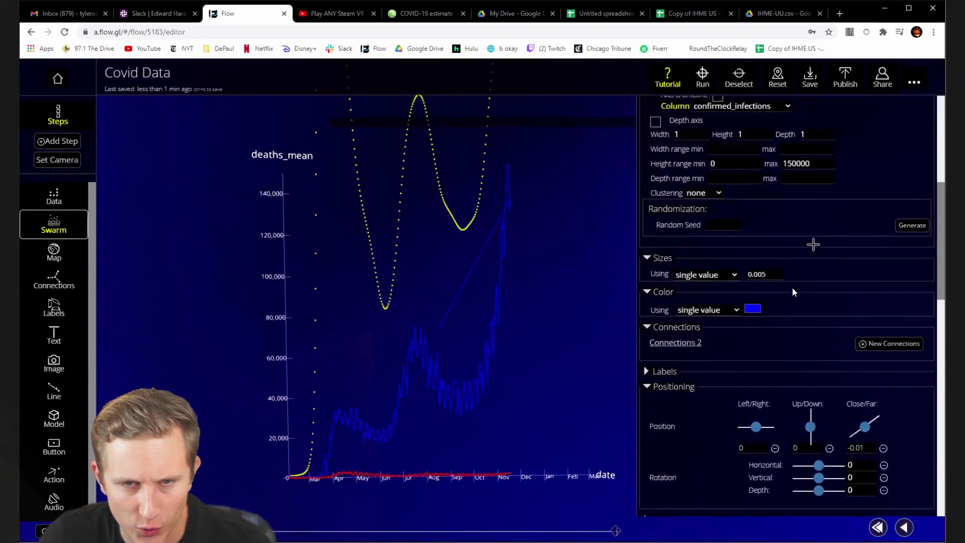
left_click(753, 304)
double_click(832, 416)
type("0")
double_click(801, 418)
type("255")
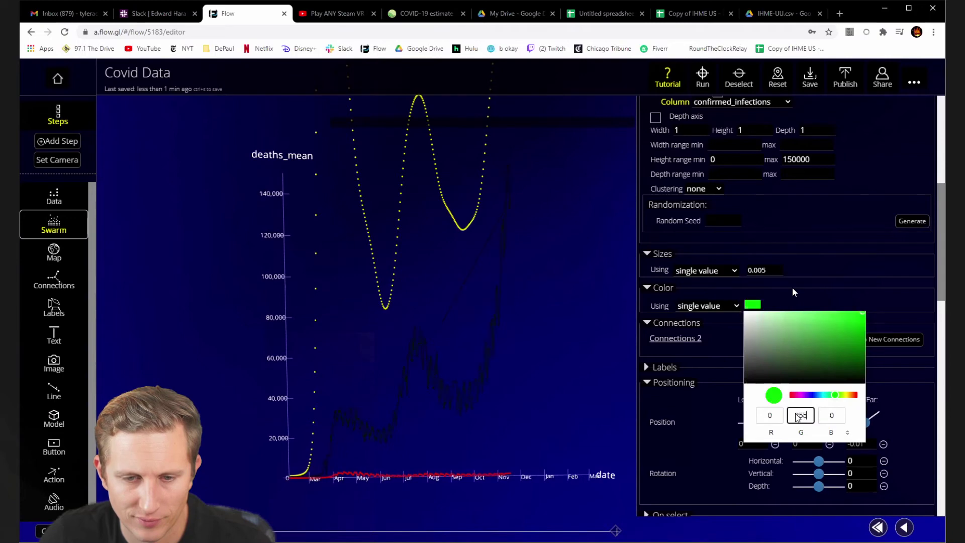
left_click(777, 419)
type("255")
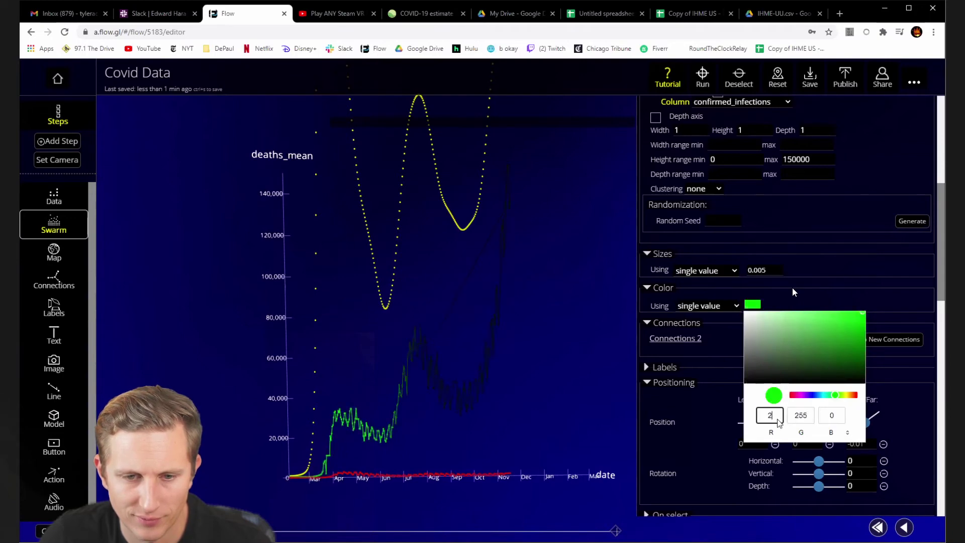
left_click(821, 283)
Open the est_infections_mean swarm and set its color to blue with RGB values 0, 0, 255
scroll(805, 251, "up", 5)
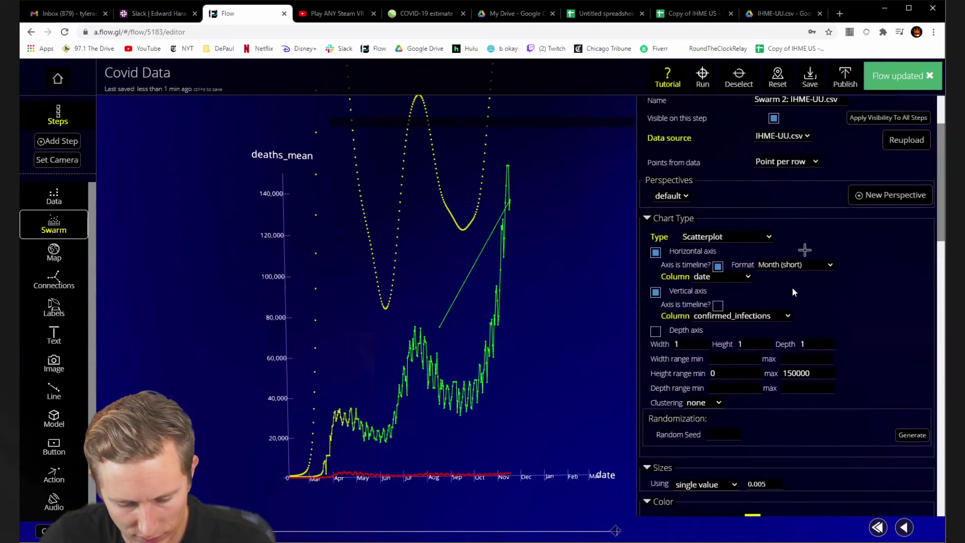
left_click(709, 159)
left_click(709, 193)
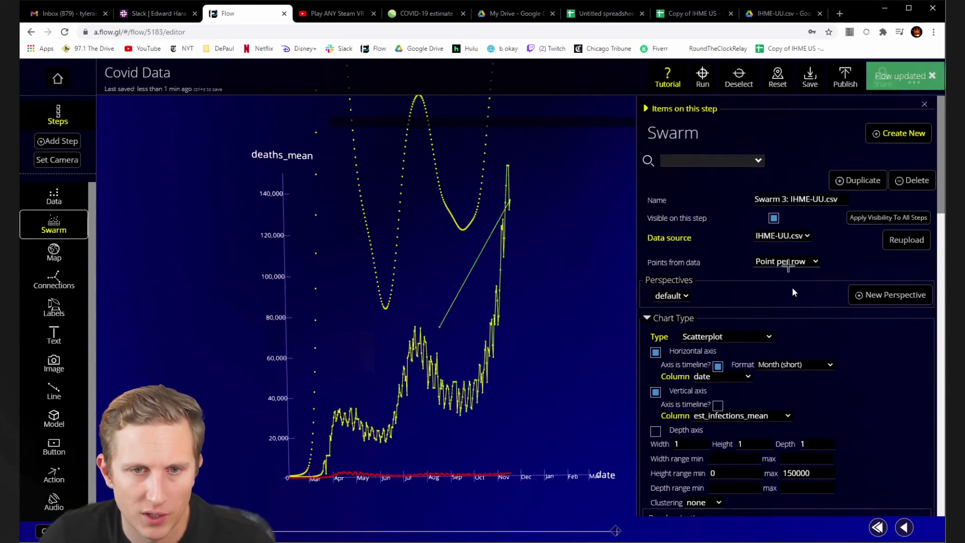
scroll(759, 356, "down", 5)
left_click(753, 357)
double_click(801, 468)
type("0")
key("shift+Tab")
type("0")
double_click(832, 467)
type("255")
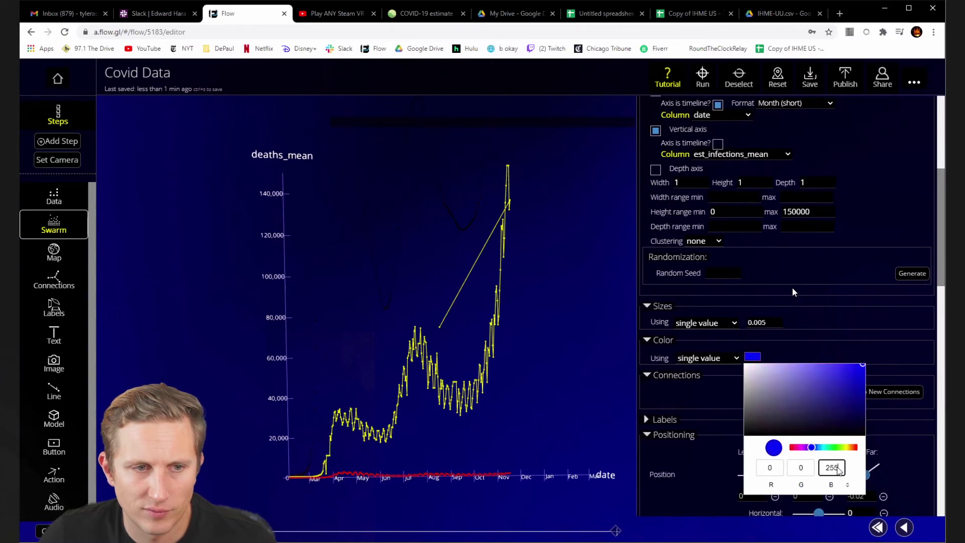
left_click(903, 454)
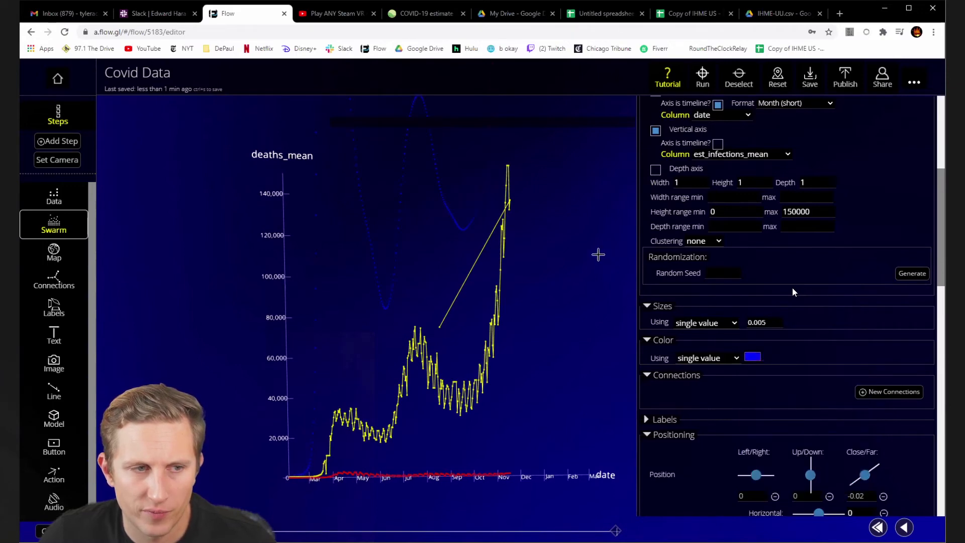
Add new connections to the est_infections_mean swarm, of type category, using the location_name column
scroll(859, 244, "up", 2)
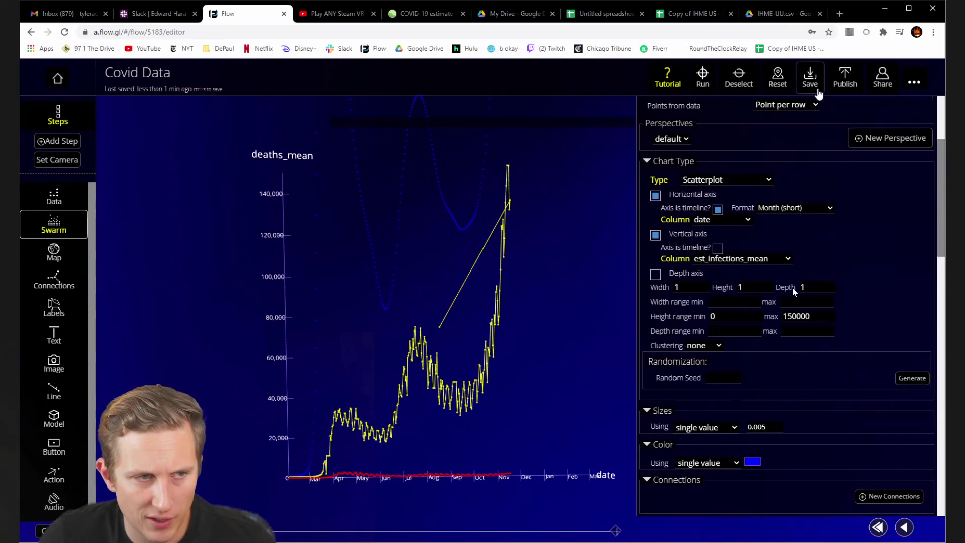
scroll(805, 352, "up", 3)
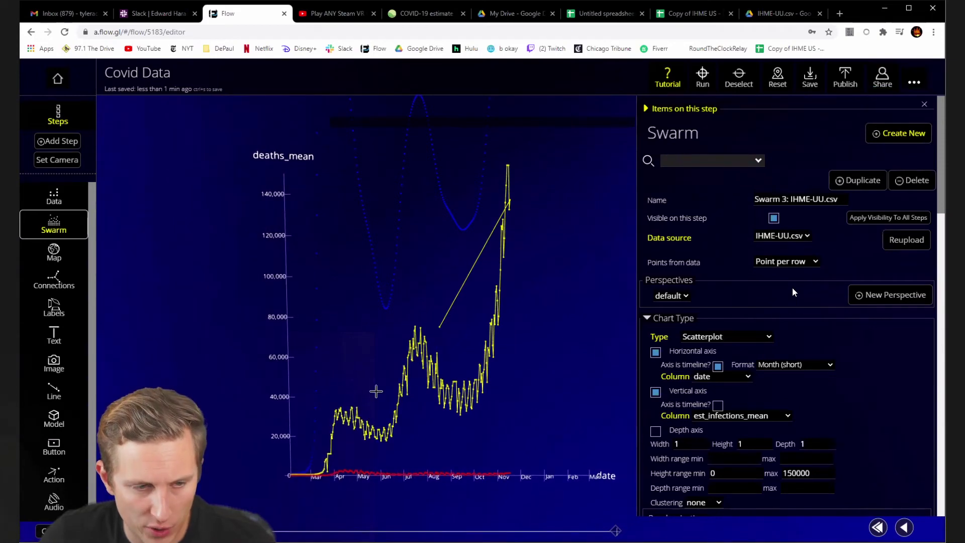
left_click_drag(285, 392, 208, 385)
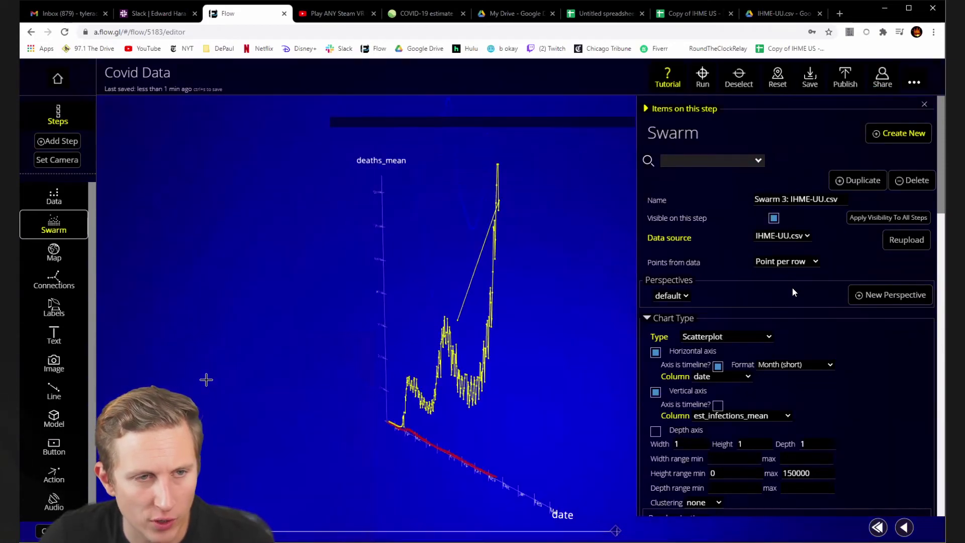
left_click_drag(551, 380, 571, 360)
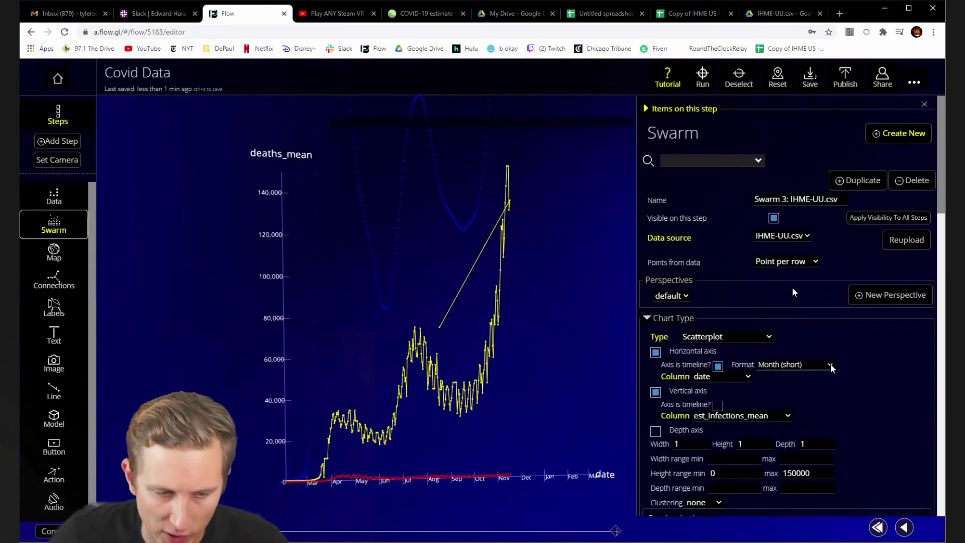
scroll(858, 368, "down", 1)
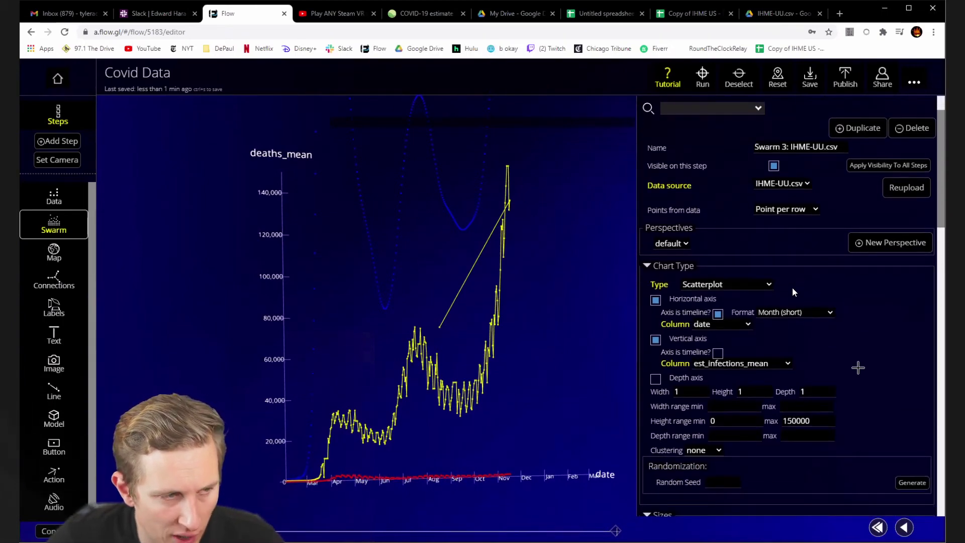
scroll(858, 368, "down", 6)
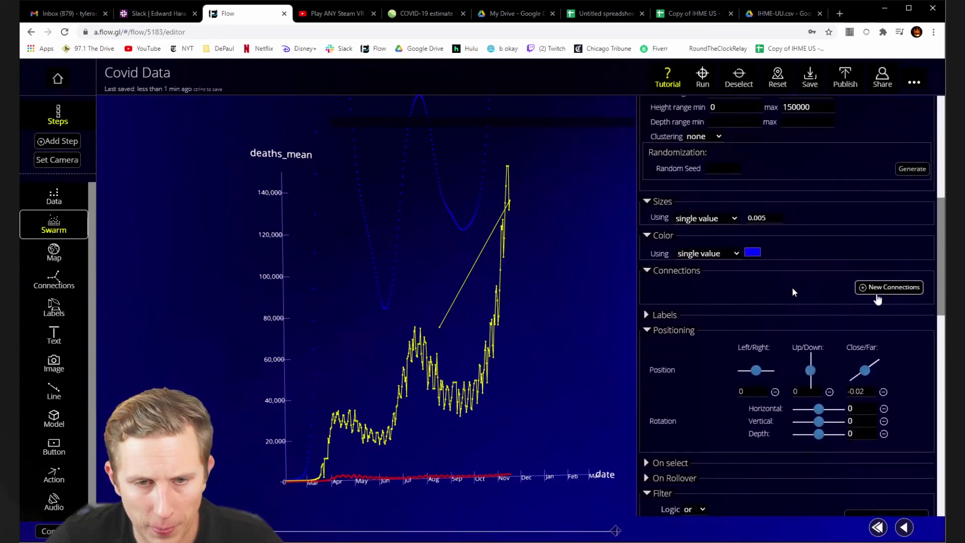
left_click(878, 288)
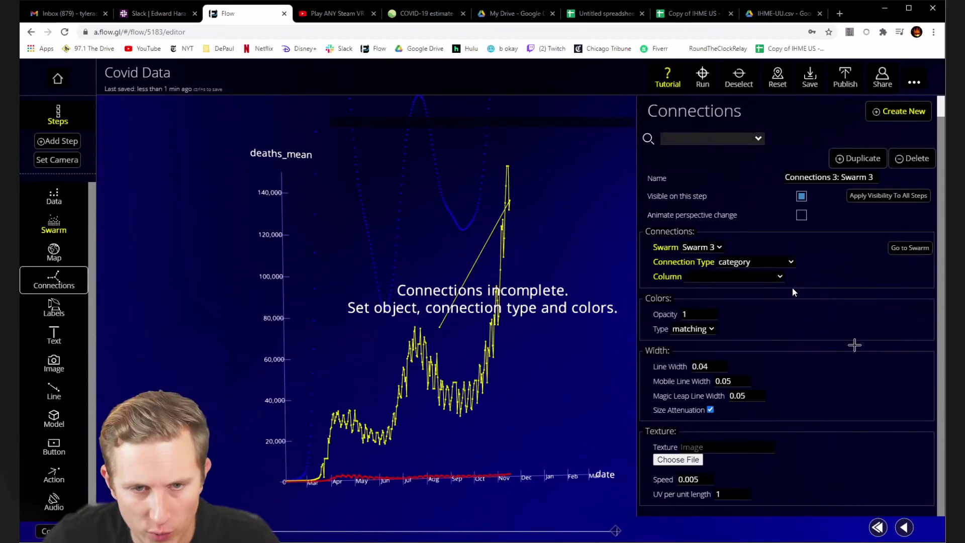
left_click(730, 280)
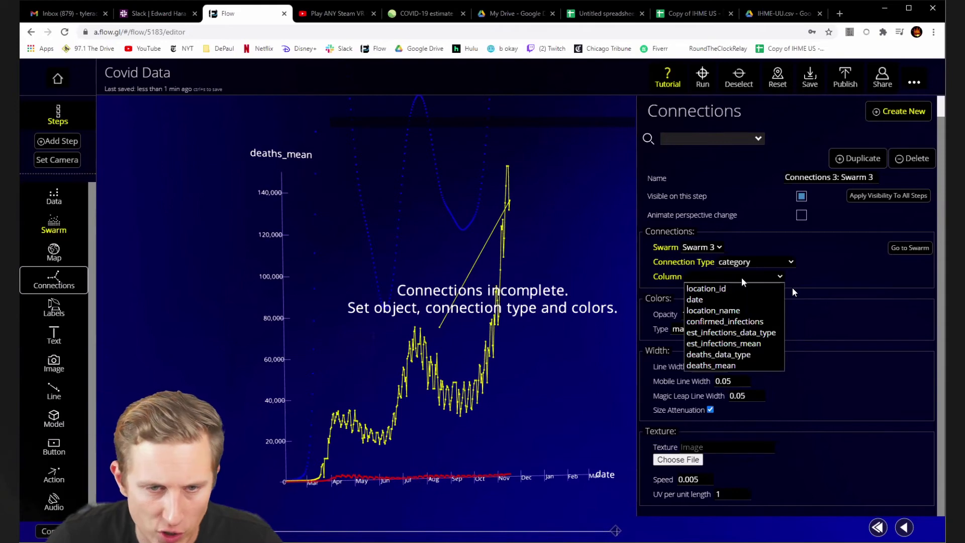
left_click(724, 310)
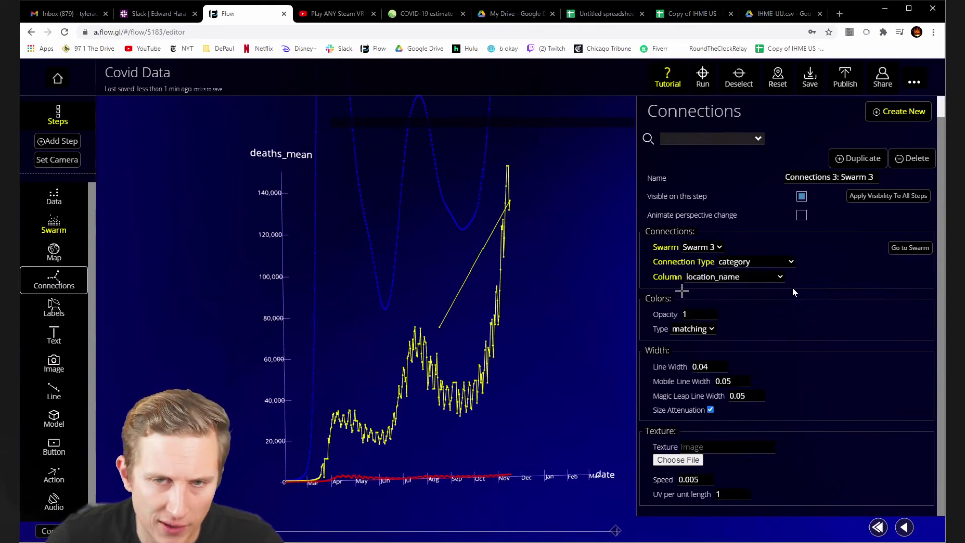
Duplicate the est_infections_mean swarm's connections and change the duplicate's connection type to scatter drop-lines
left_click(846, 166)
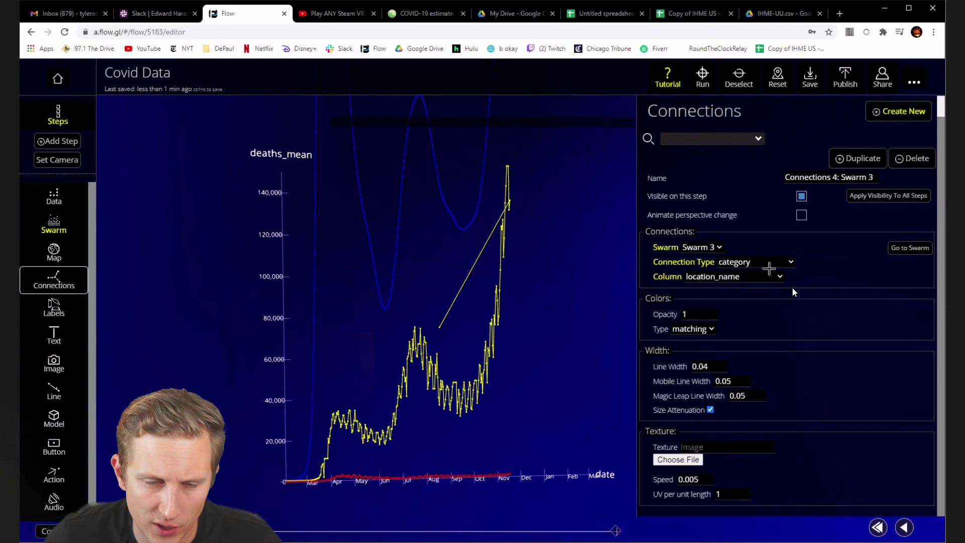
left_click(770, 262)
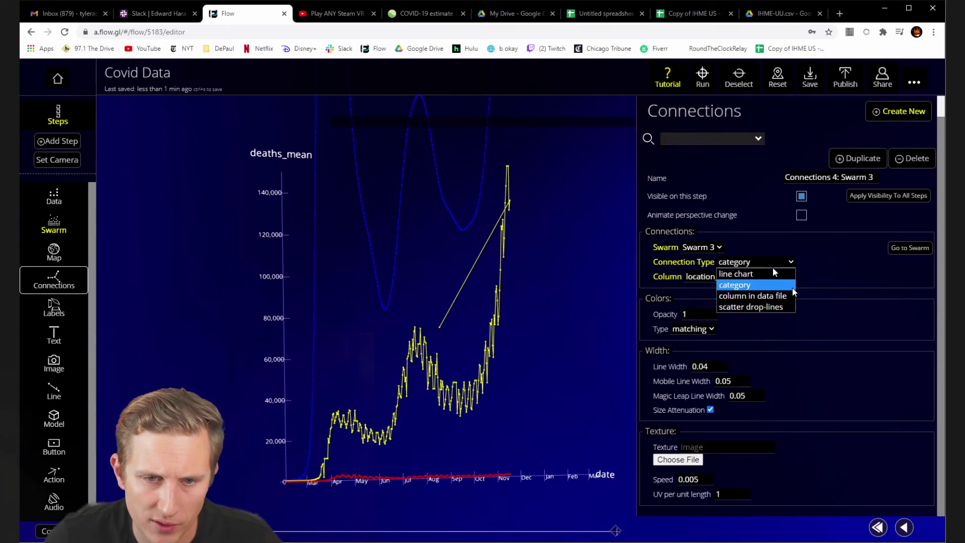
key("Down")
key("Down")
key("Return")
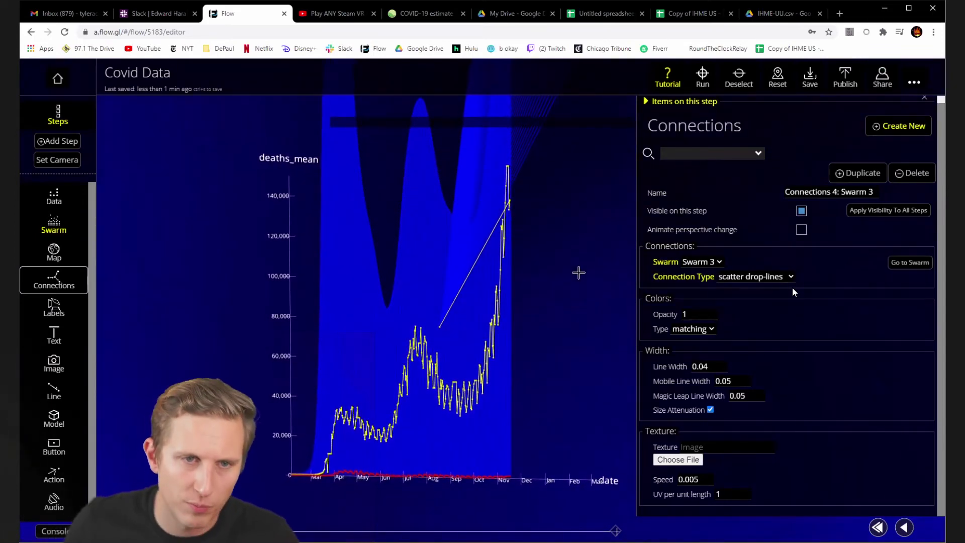
Save the flow and go back through its steps to preview the chart transition
left_click(810, 81)
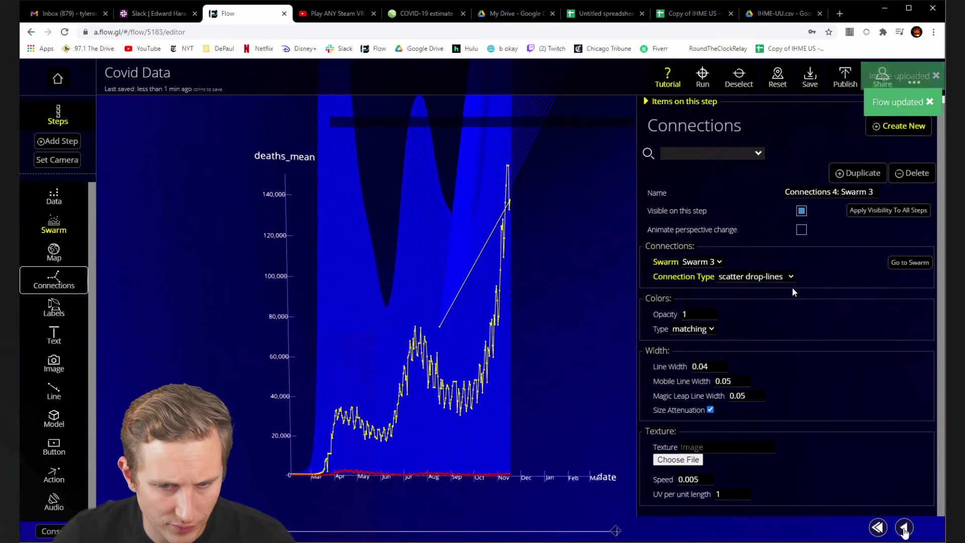
left_click(904, 528)
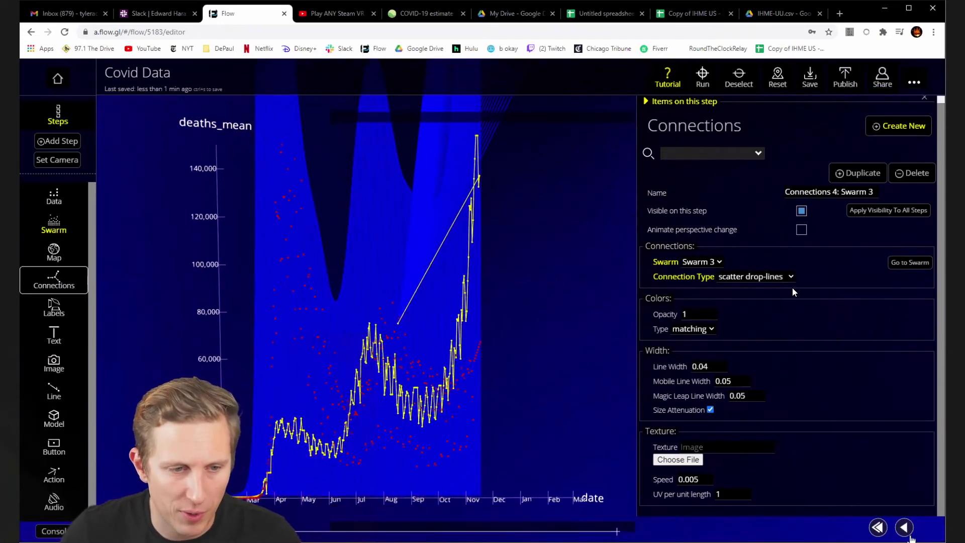
left_click(905, 527)
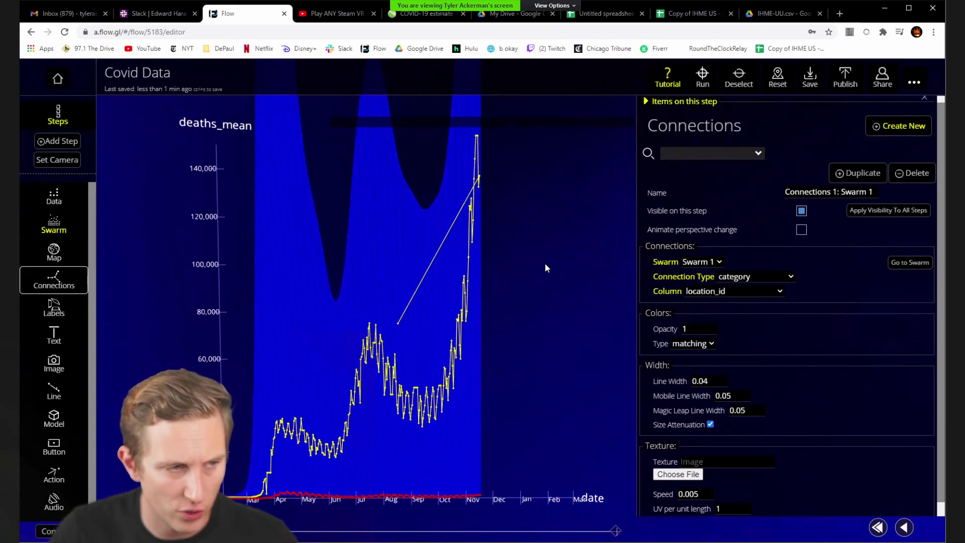
Switch to the published IHME [US only] flow and step through its timeline from the Deaths chart to the final step
key("Escape")
left_click(891, 370)
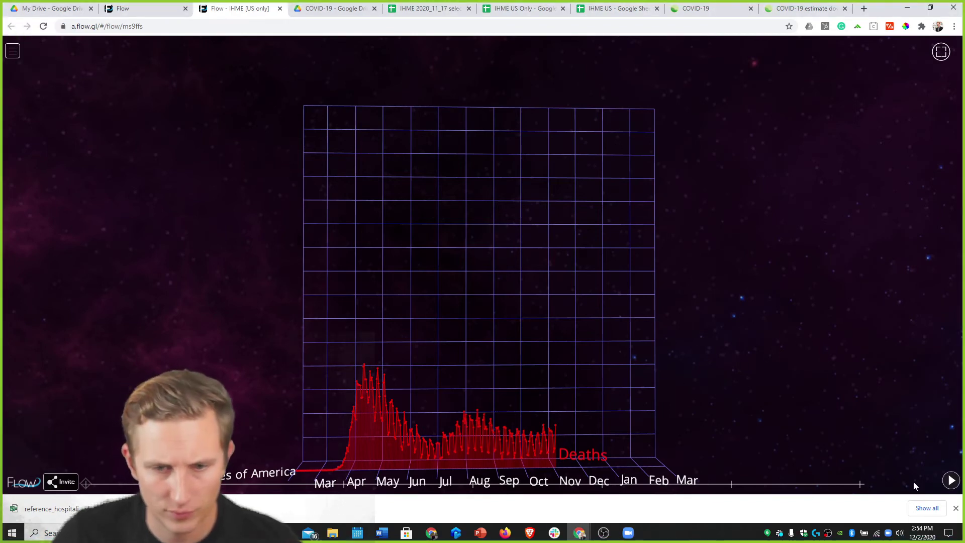
left_click(956, 508)
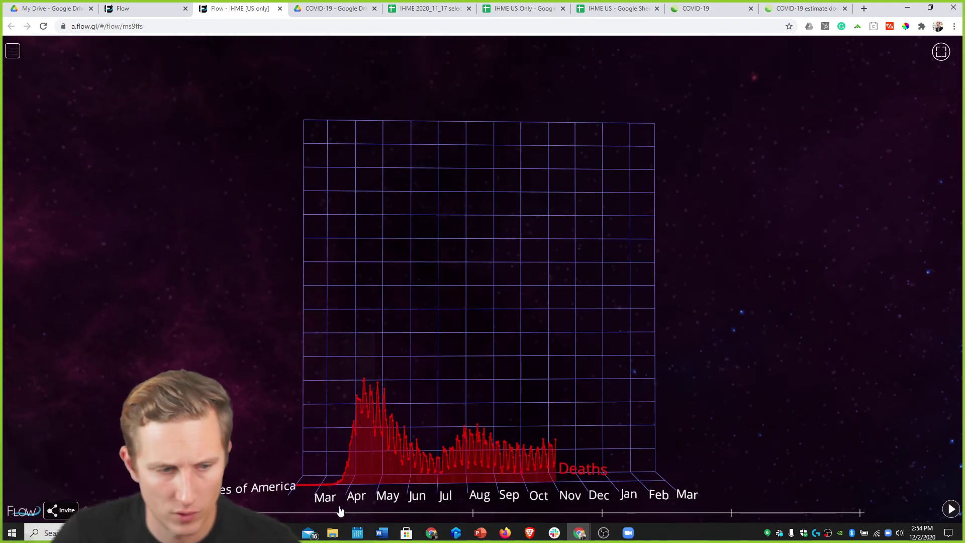
left_click(345, 513)
left_click(473, 513)
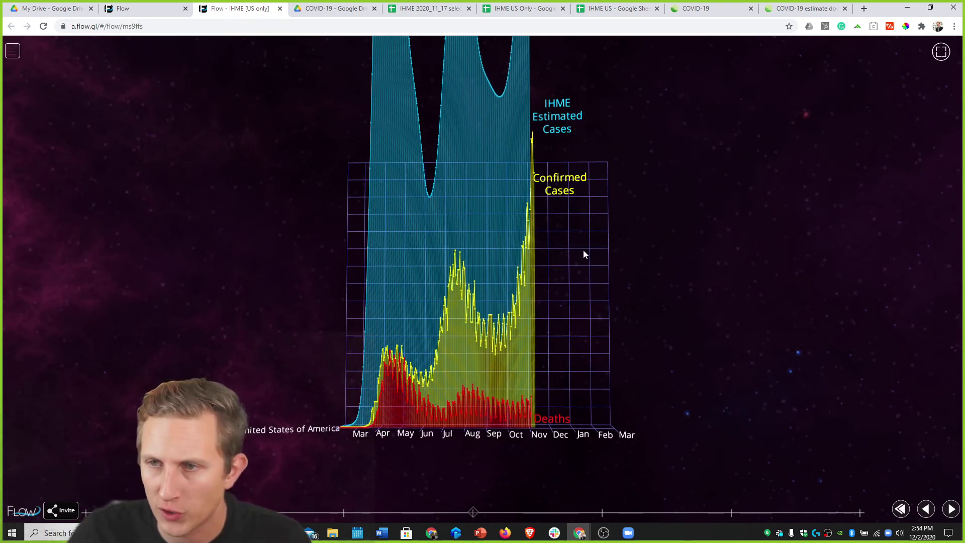
scroll(584, 257, "up", 1)
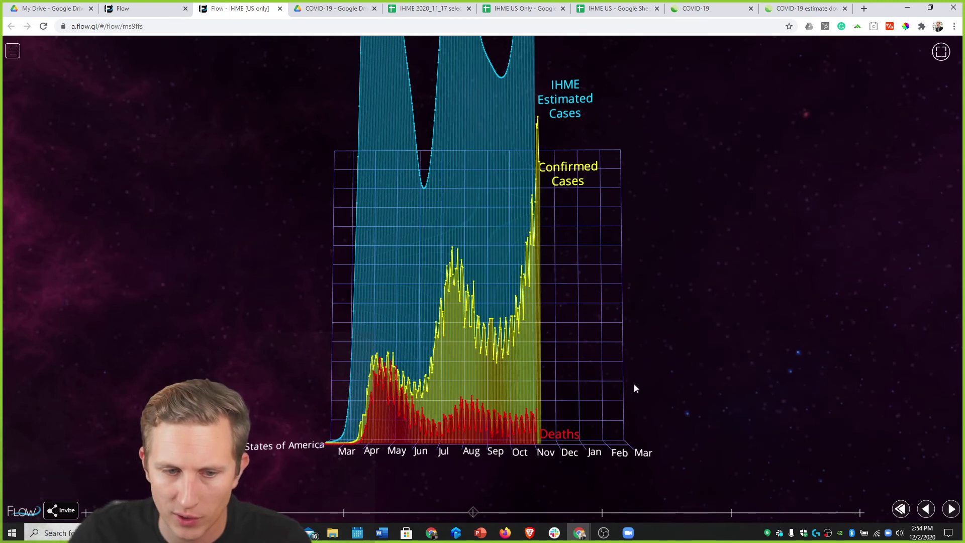
left_click(602, 513)
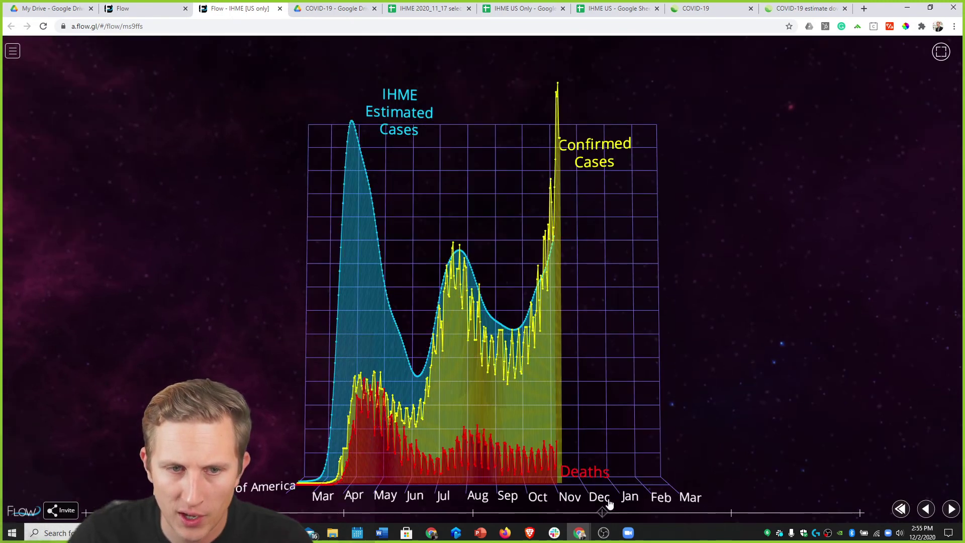
left_click(732, 513)
left_click(861, 512)
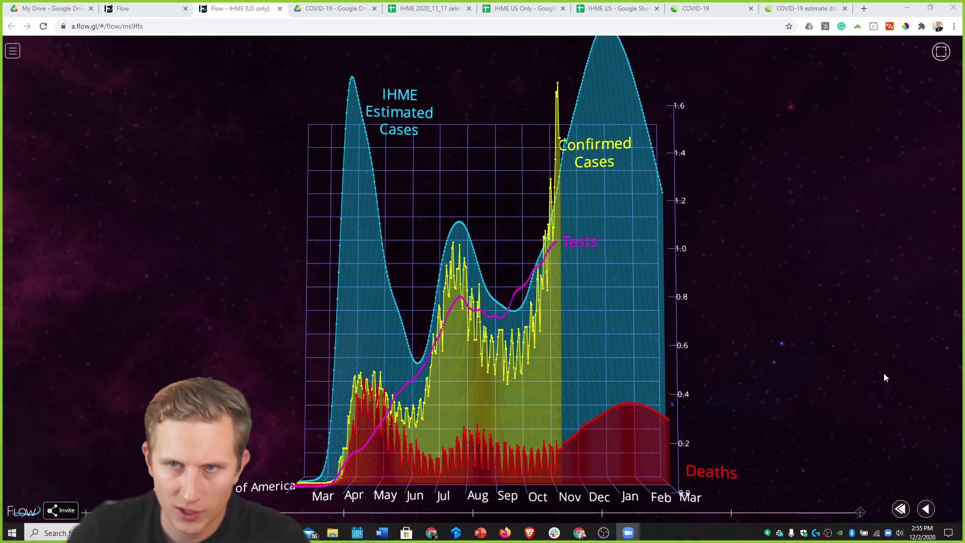
Return to the first step of the IHME [US only] flow and advance to the Confirmed Cases step
key("alt+Tab")
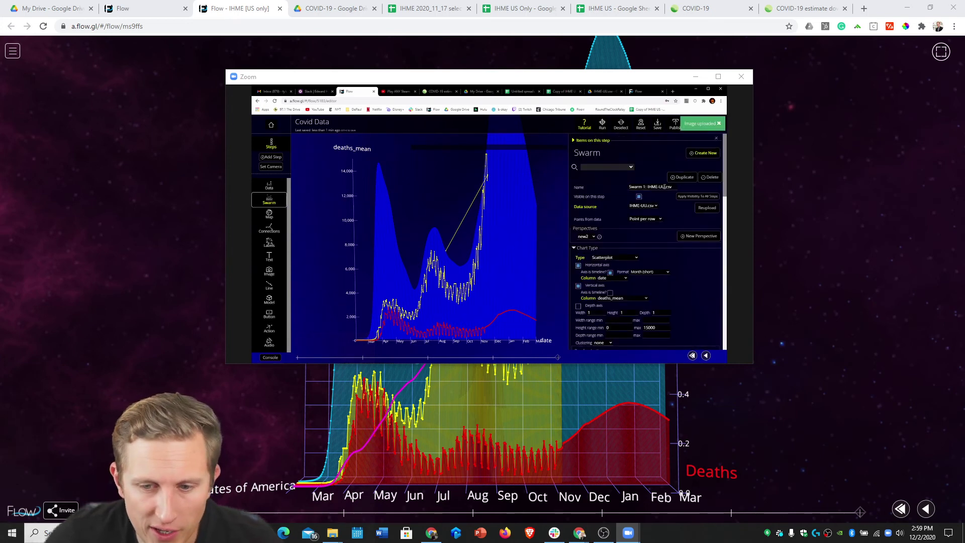
left_click(846, 248)
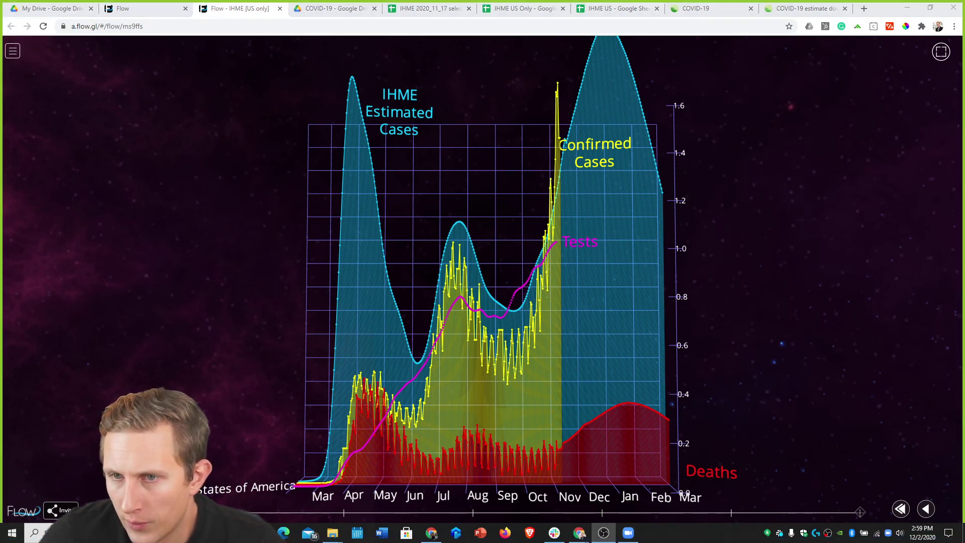
key("Left")
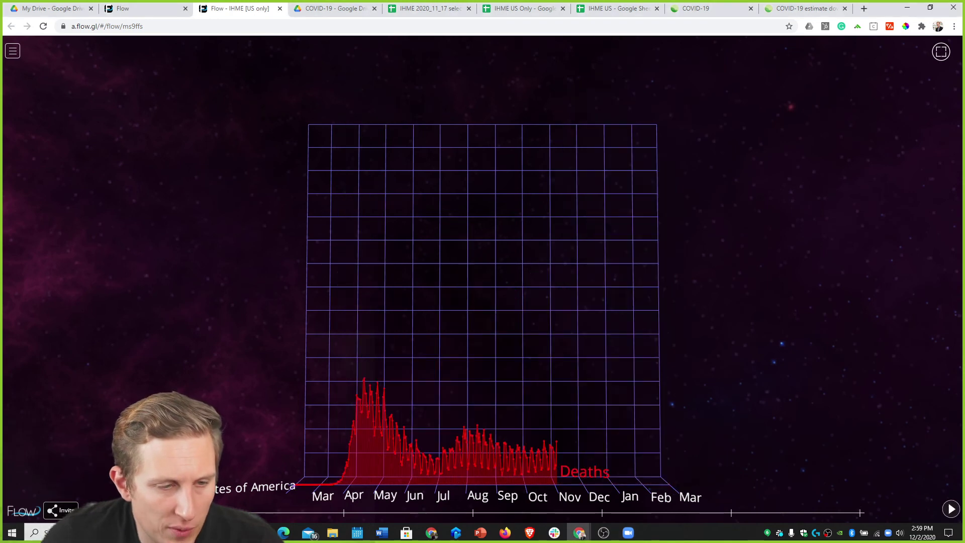
left_click(951, 510)
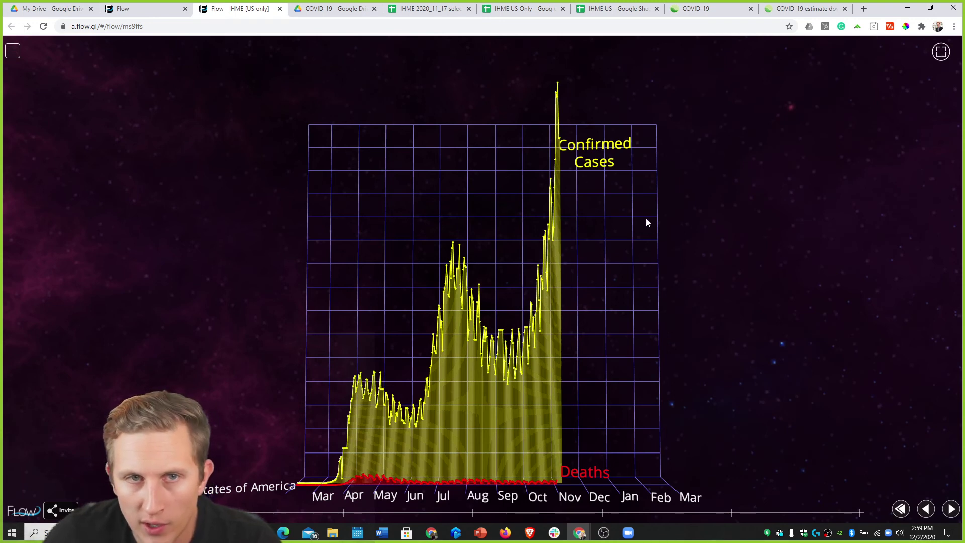
Open the IHME flow's editor and create a new swarm in it
left_click(130, 8)
left_click(41, 195)
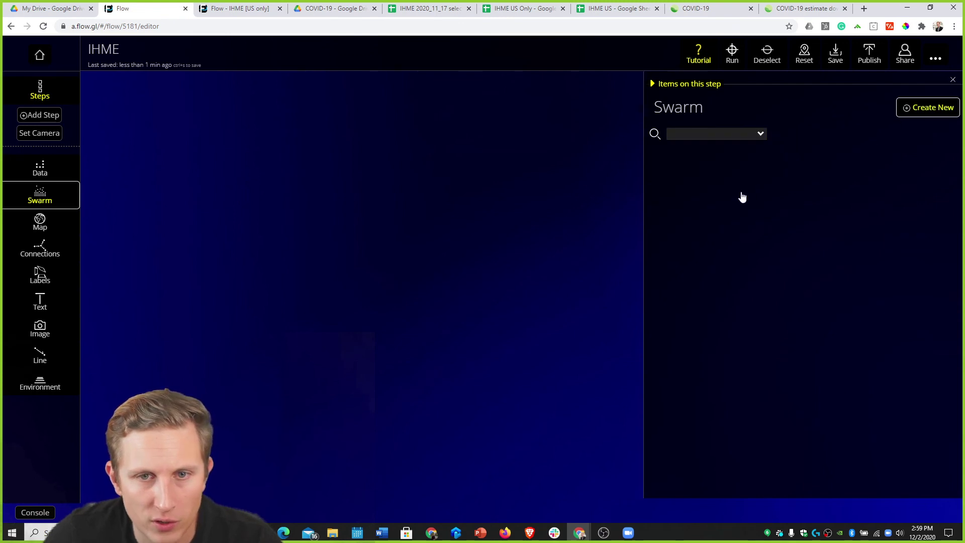
left_click(785, 208)
left_click(789, 221)
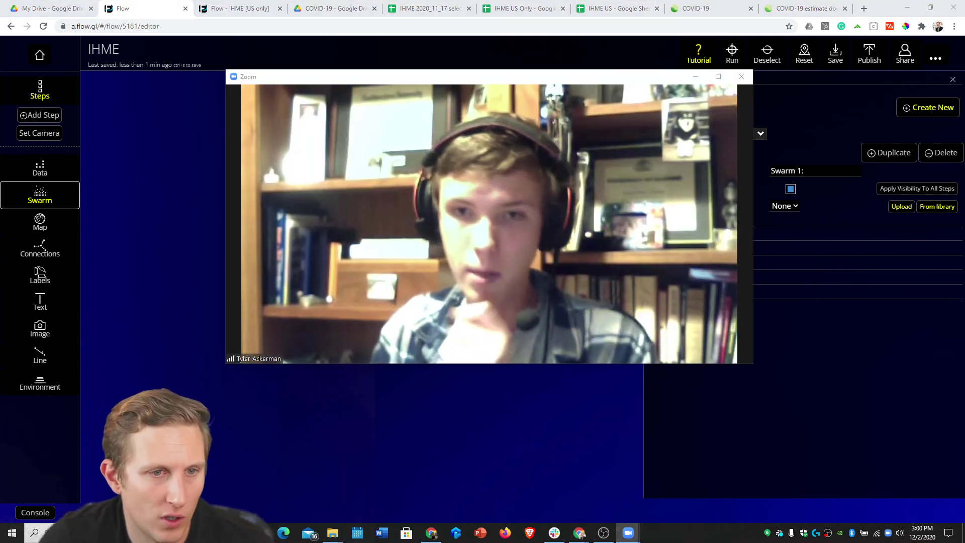
left_click(322, 439)
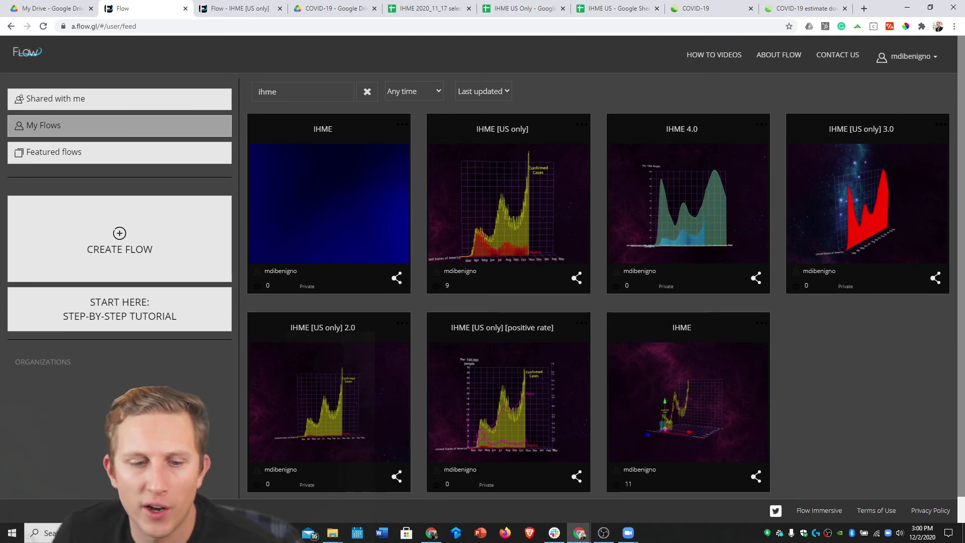
Switch to the Zoom window with the shared Covid Data flow and maximize it
left_click(629, 533)
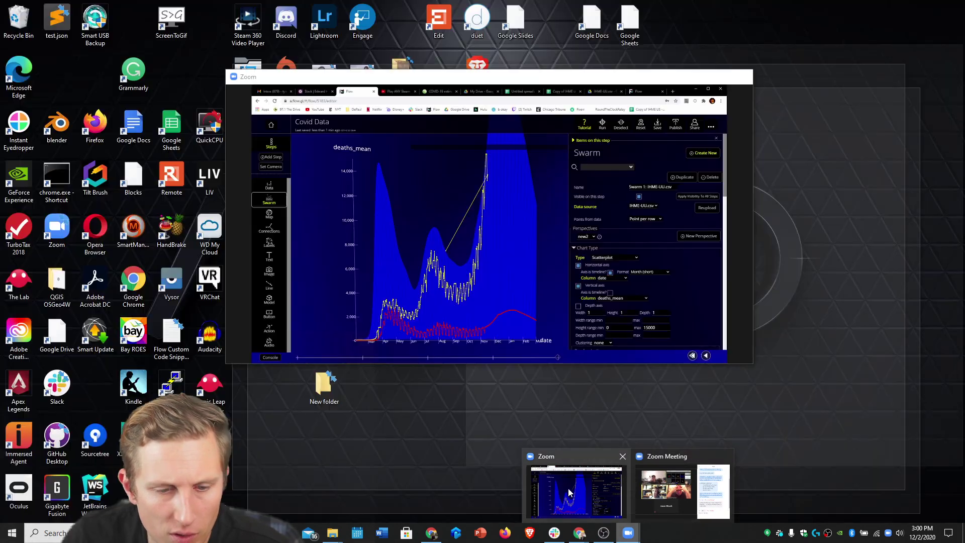
left_click(577, 492)
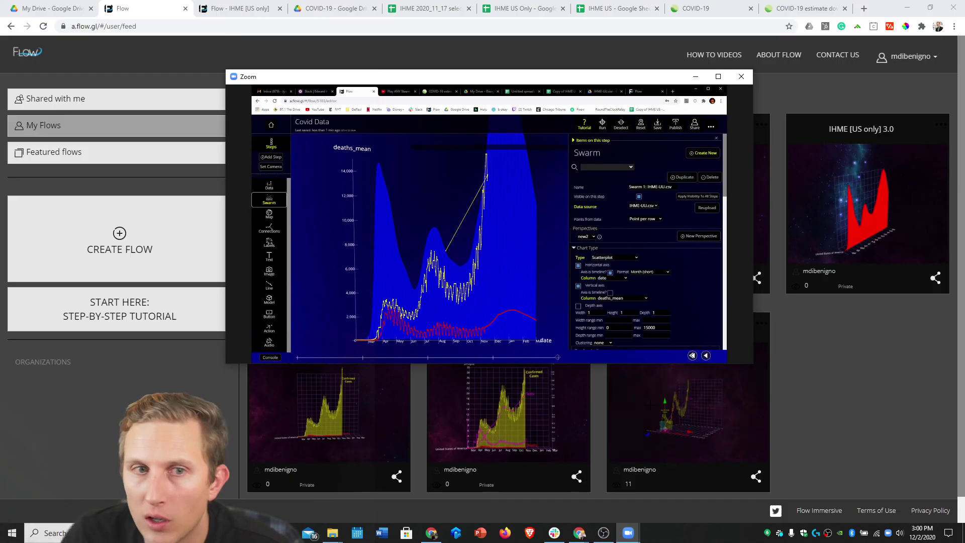
left_click(718, 76)
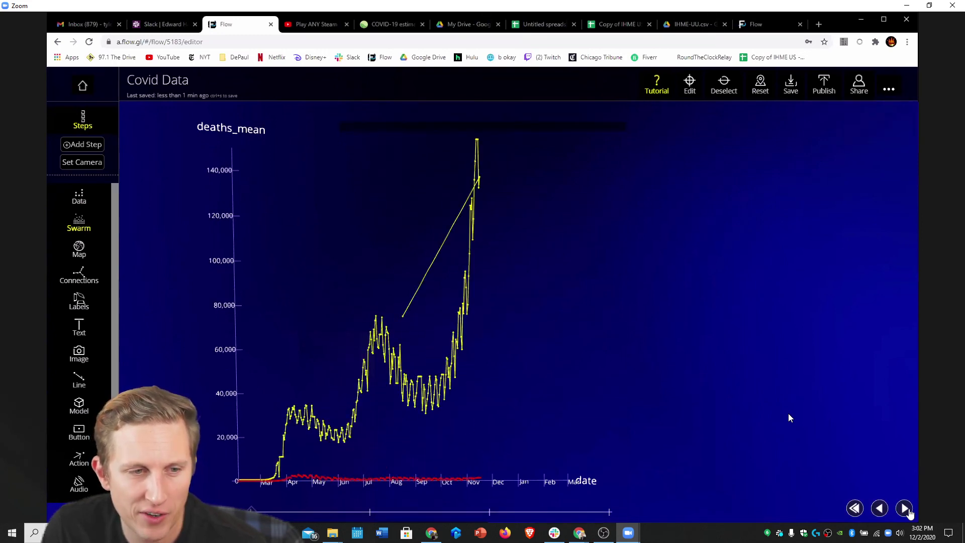
Return the Covid Data flow to edit mode on its second step and open the settings of the IHME-UU.csv swarm
left_click(909, 512)
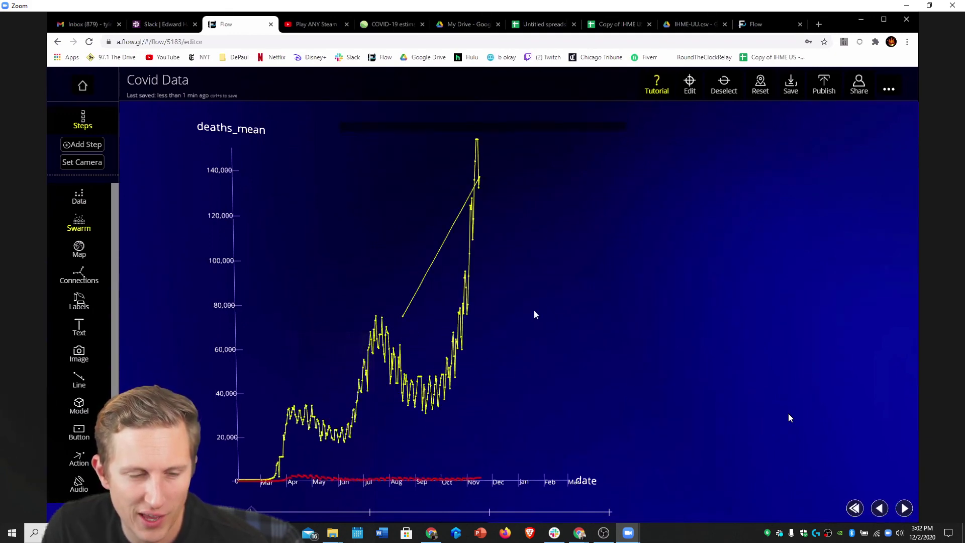
left_click(690, 83)
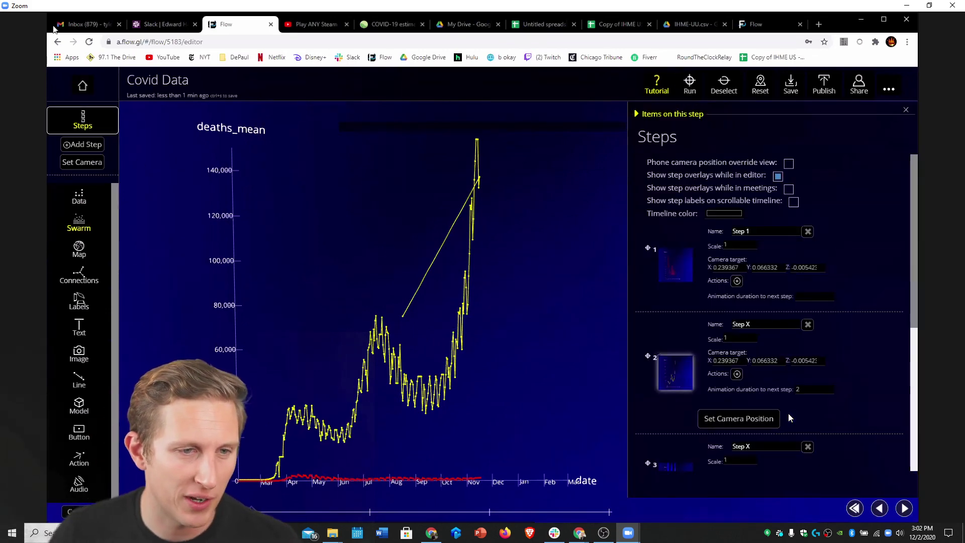
left_click(79, 223)
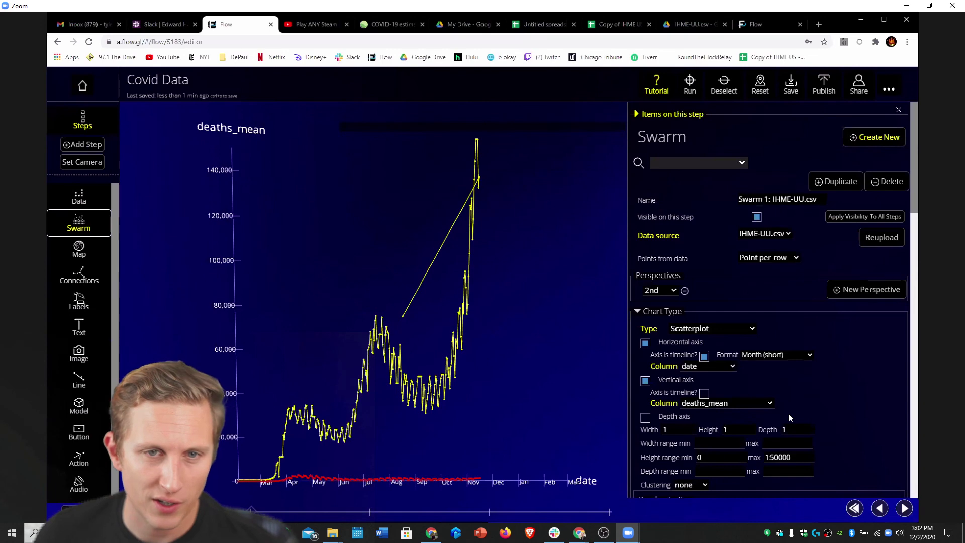